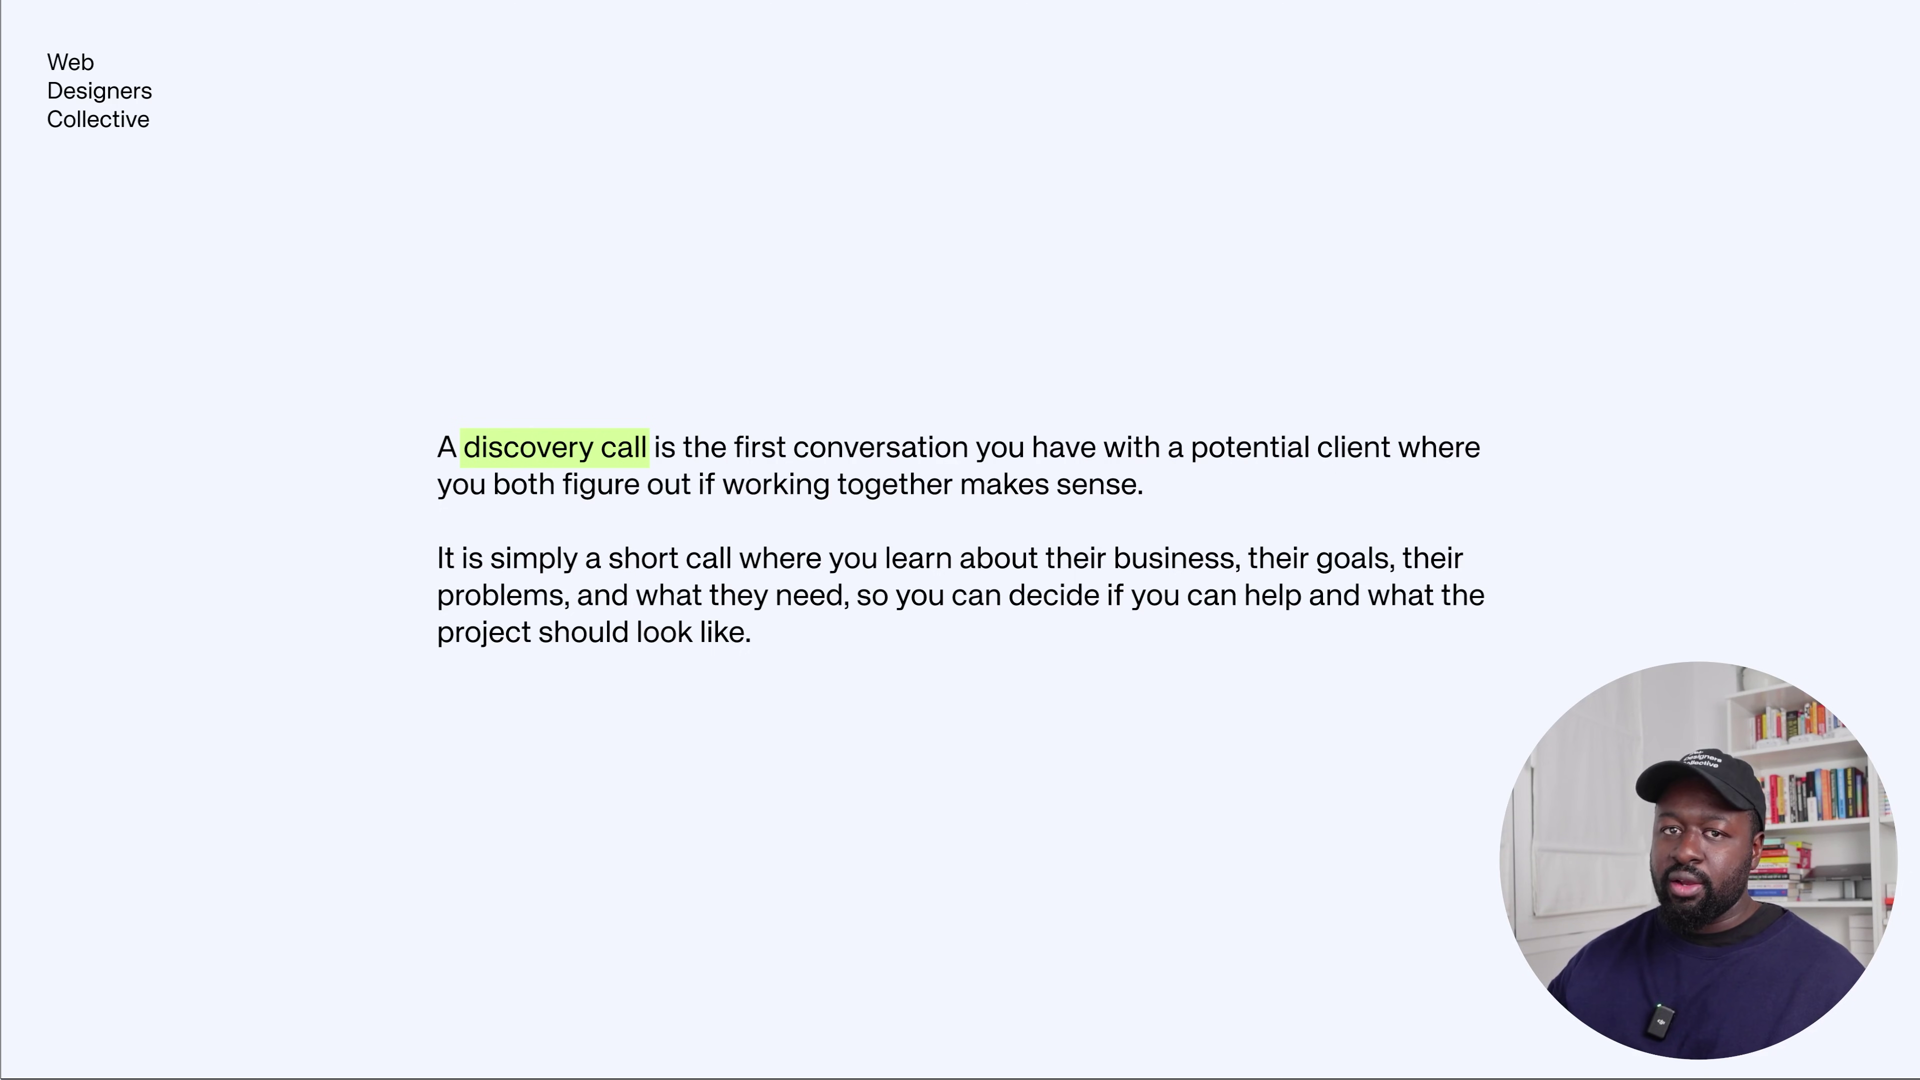
Advance to the 1—Discovery Call checklist and step the highlight from The business down to The decision process
click(879, 699)
key(Right)
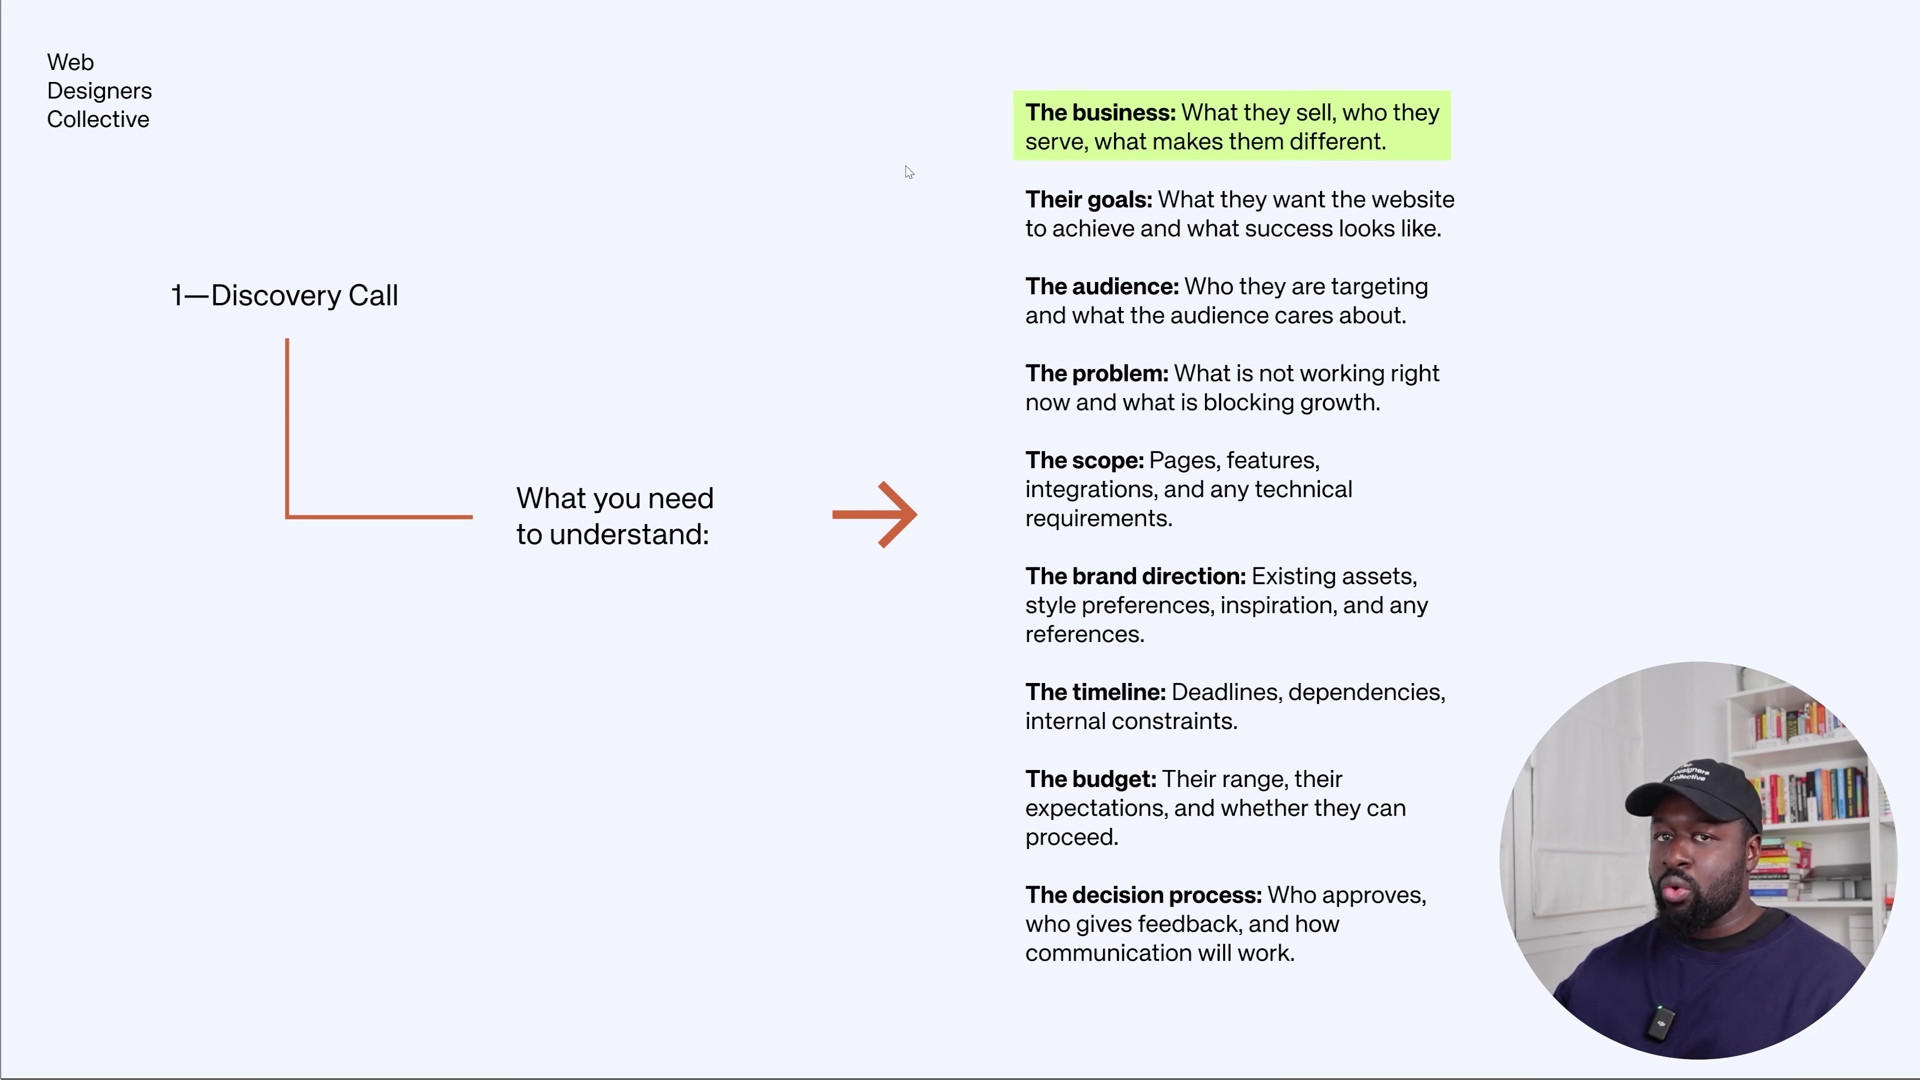
key(Right)
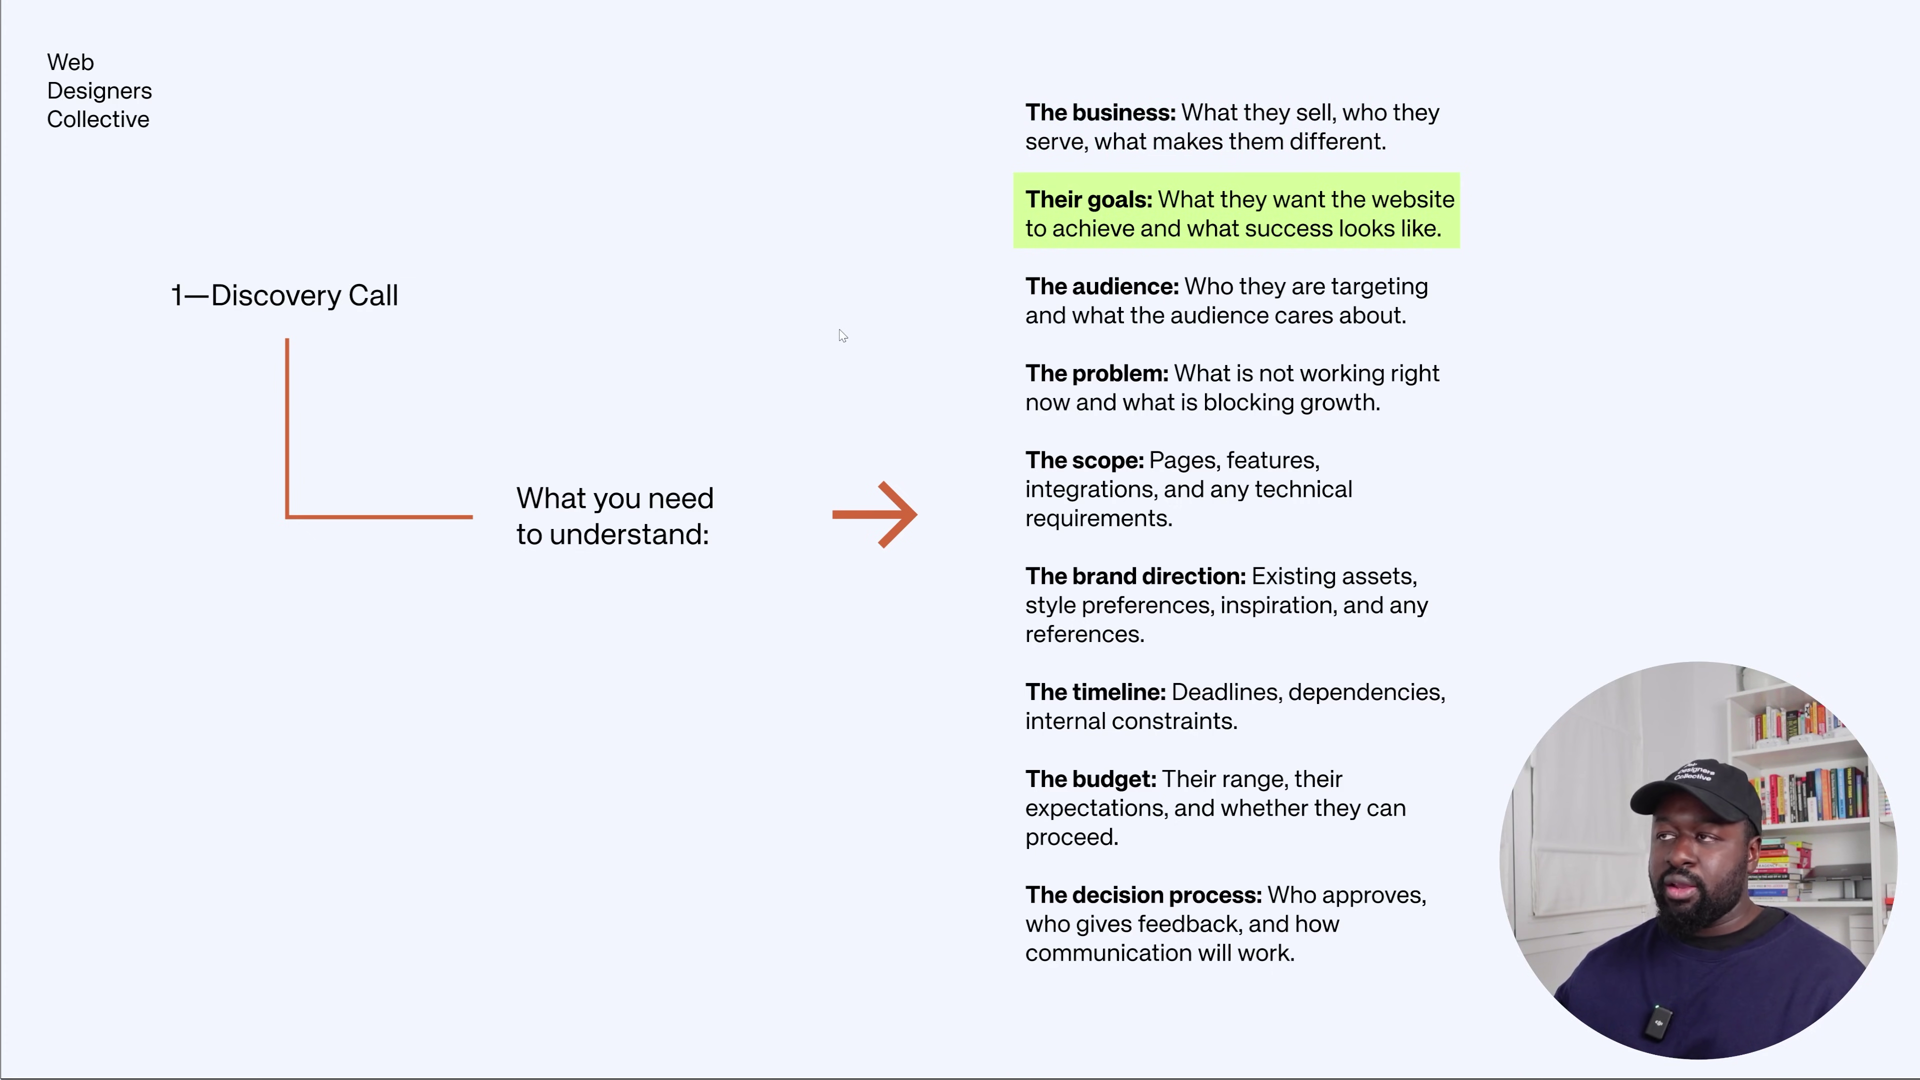
key(Right)
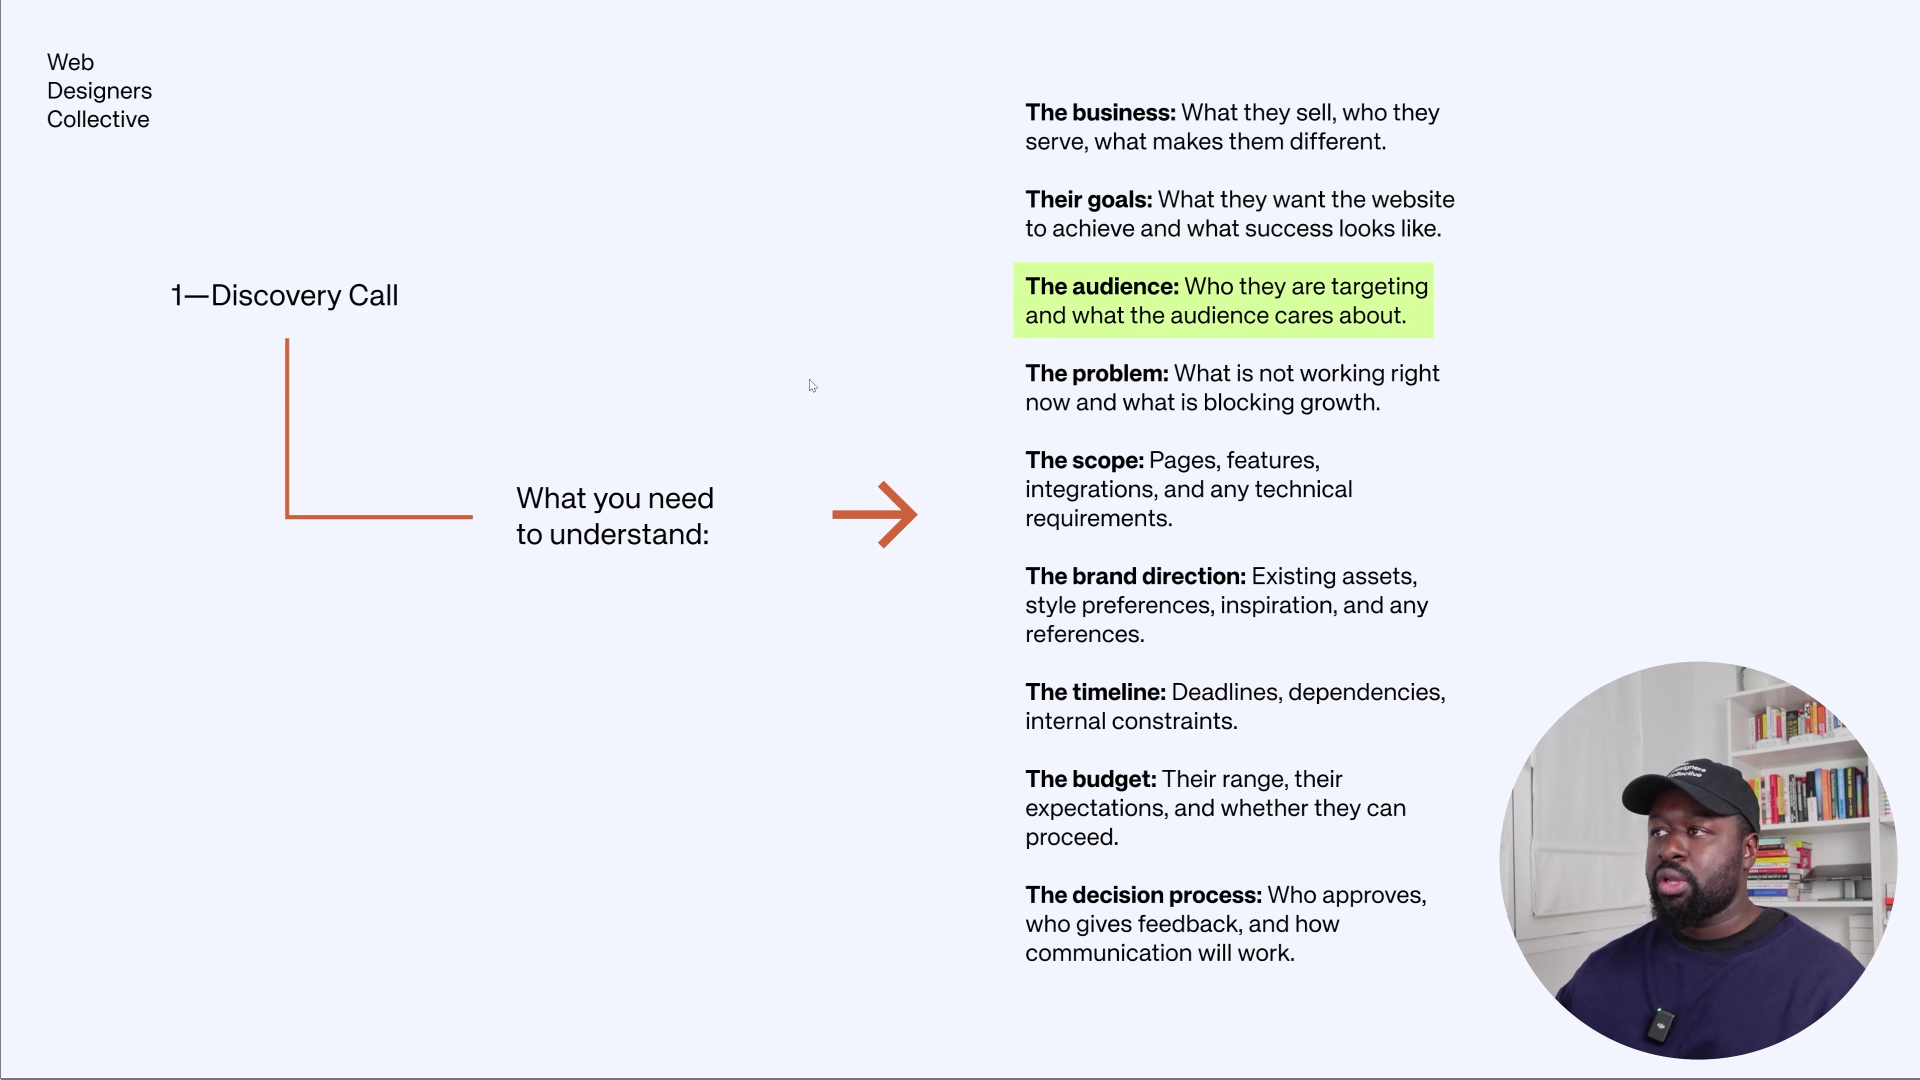
key(Right)
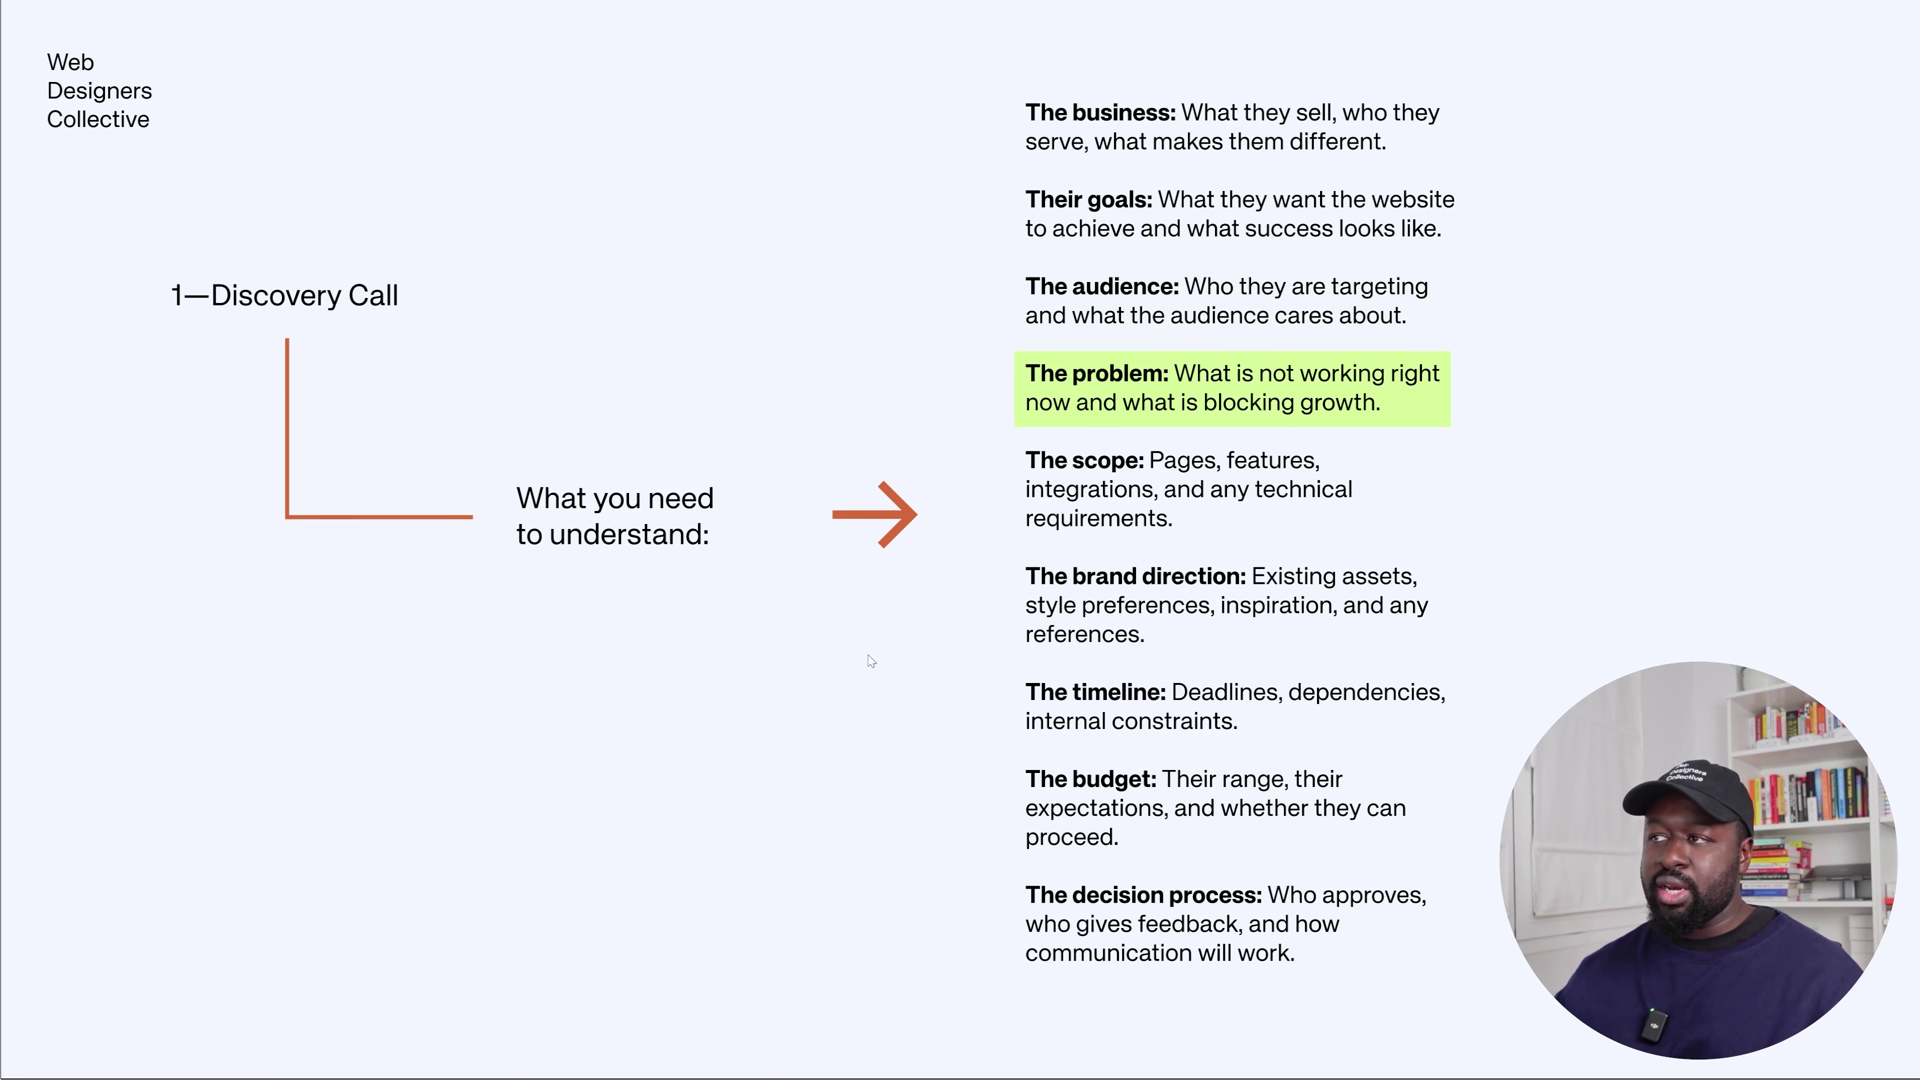
key(Right)
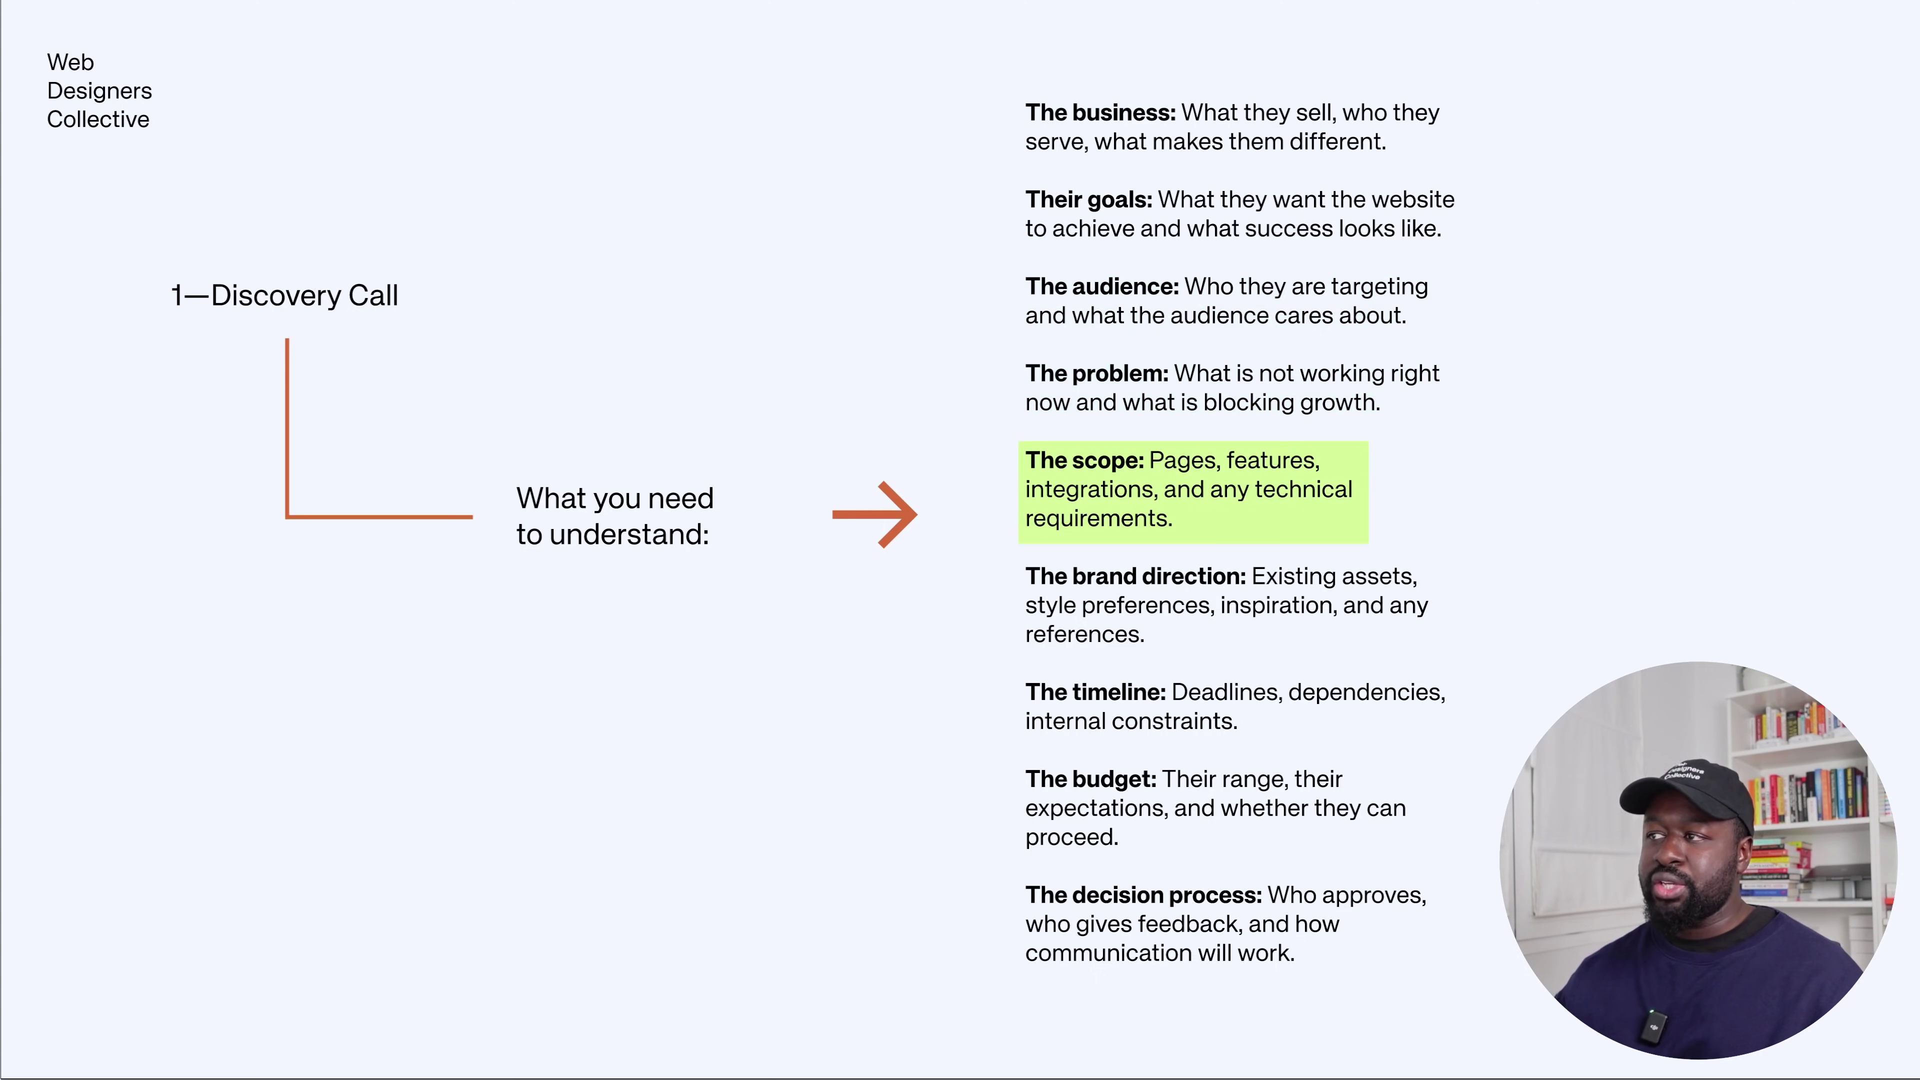
key(Right)
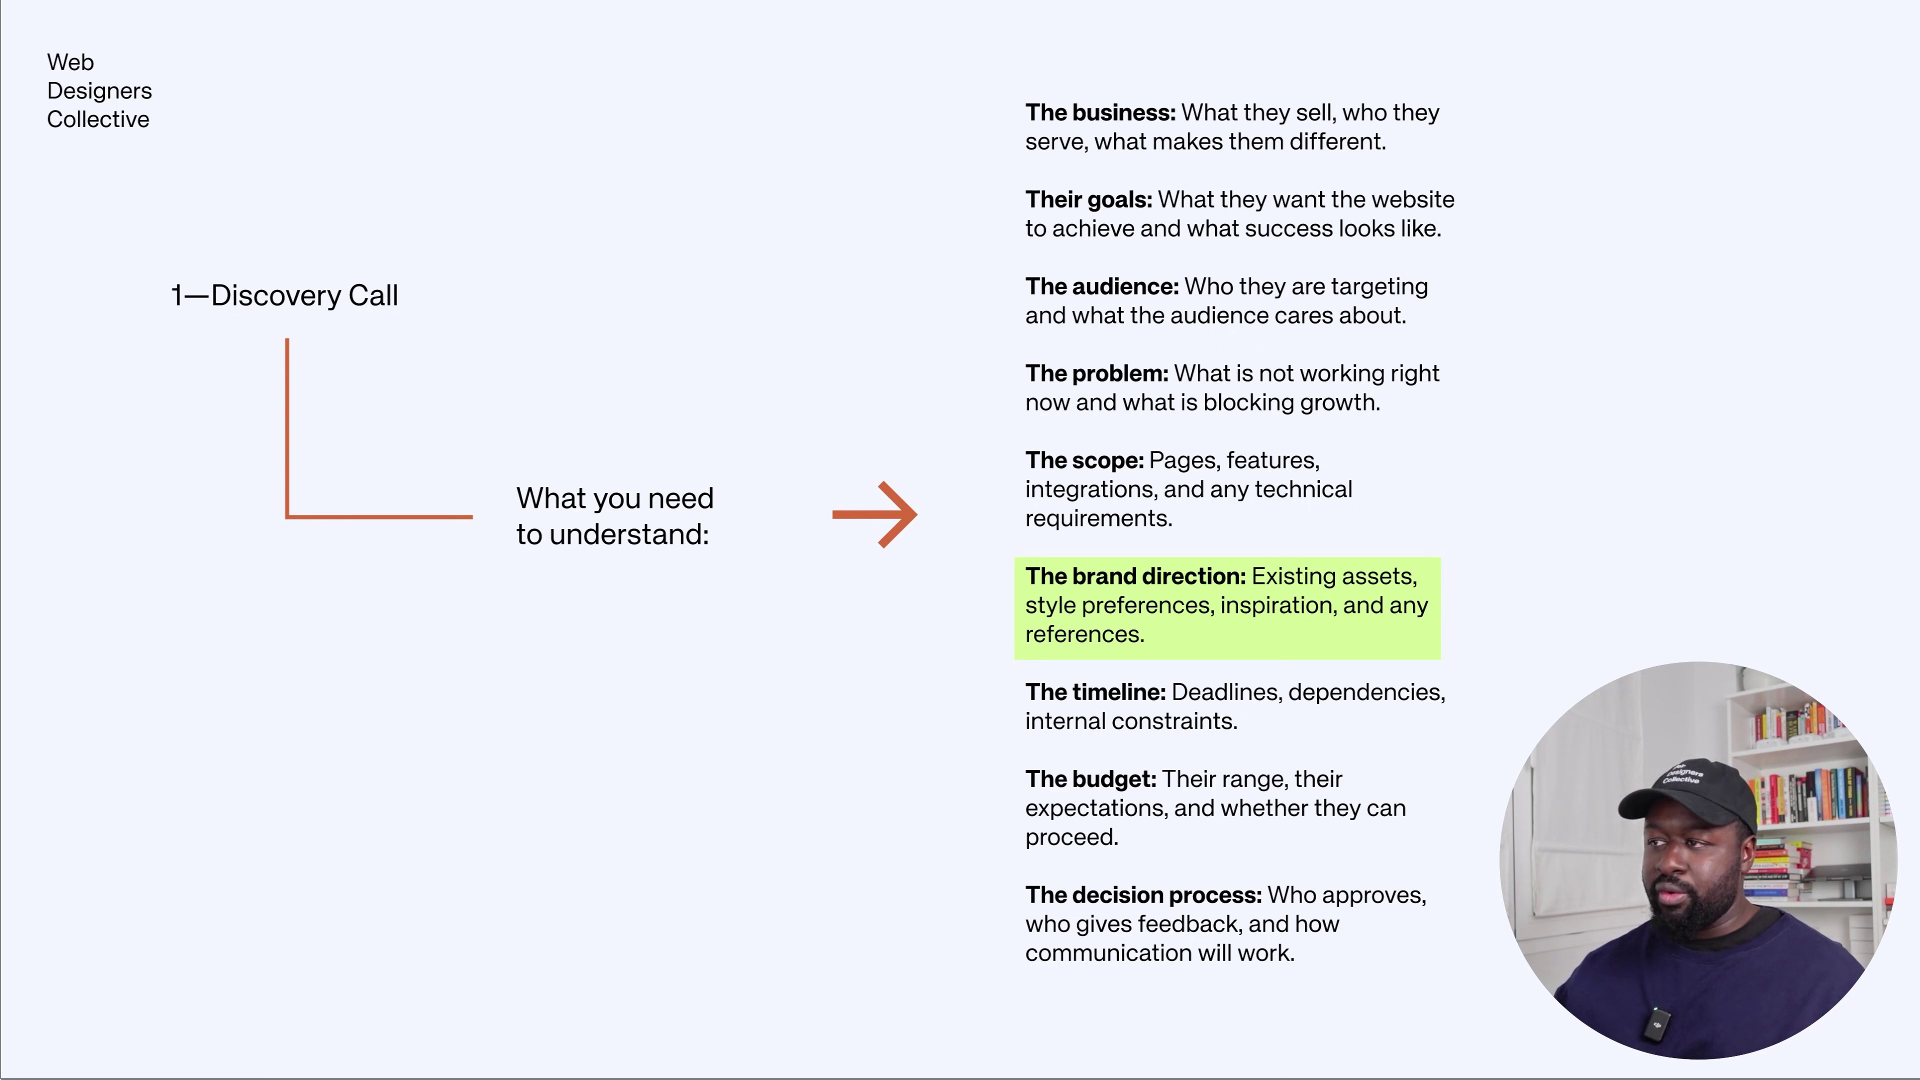
key(Right)
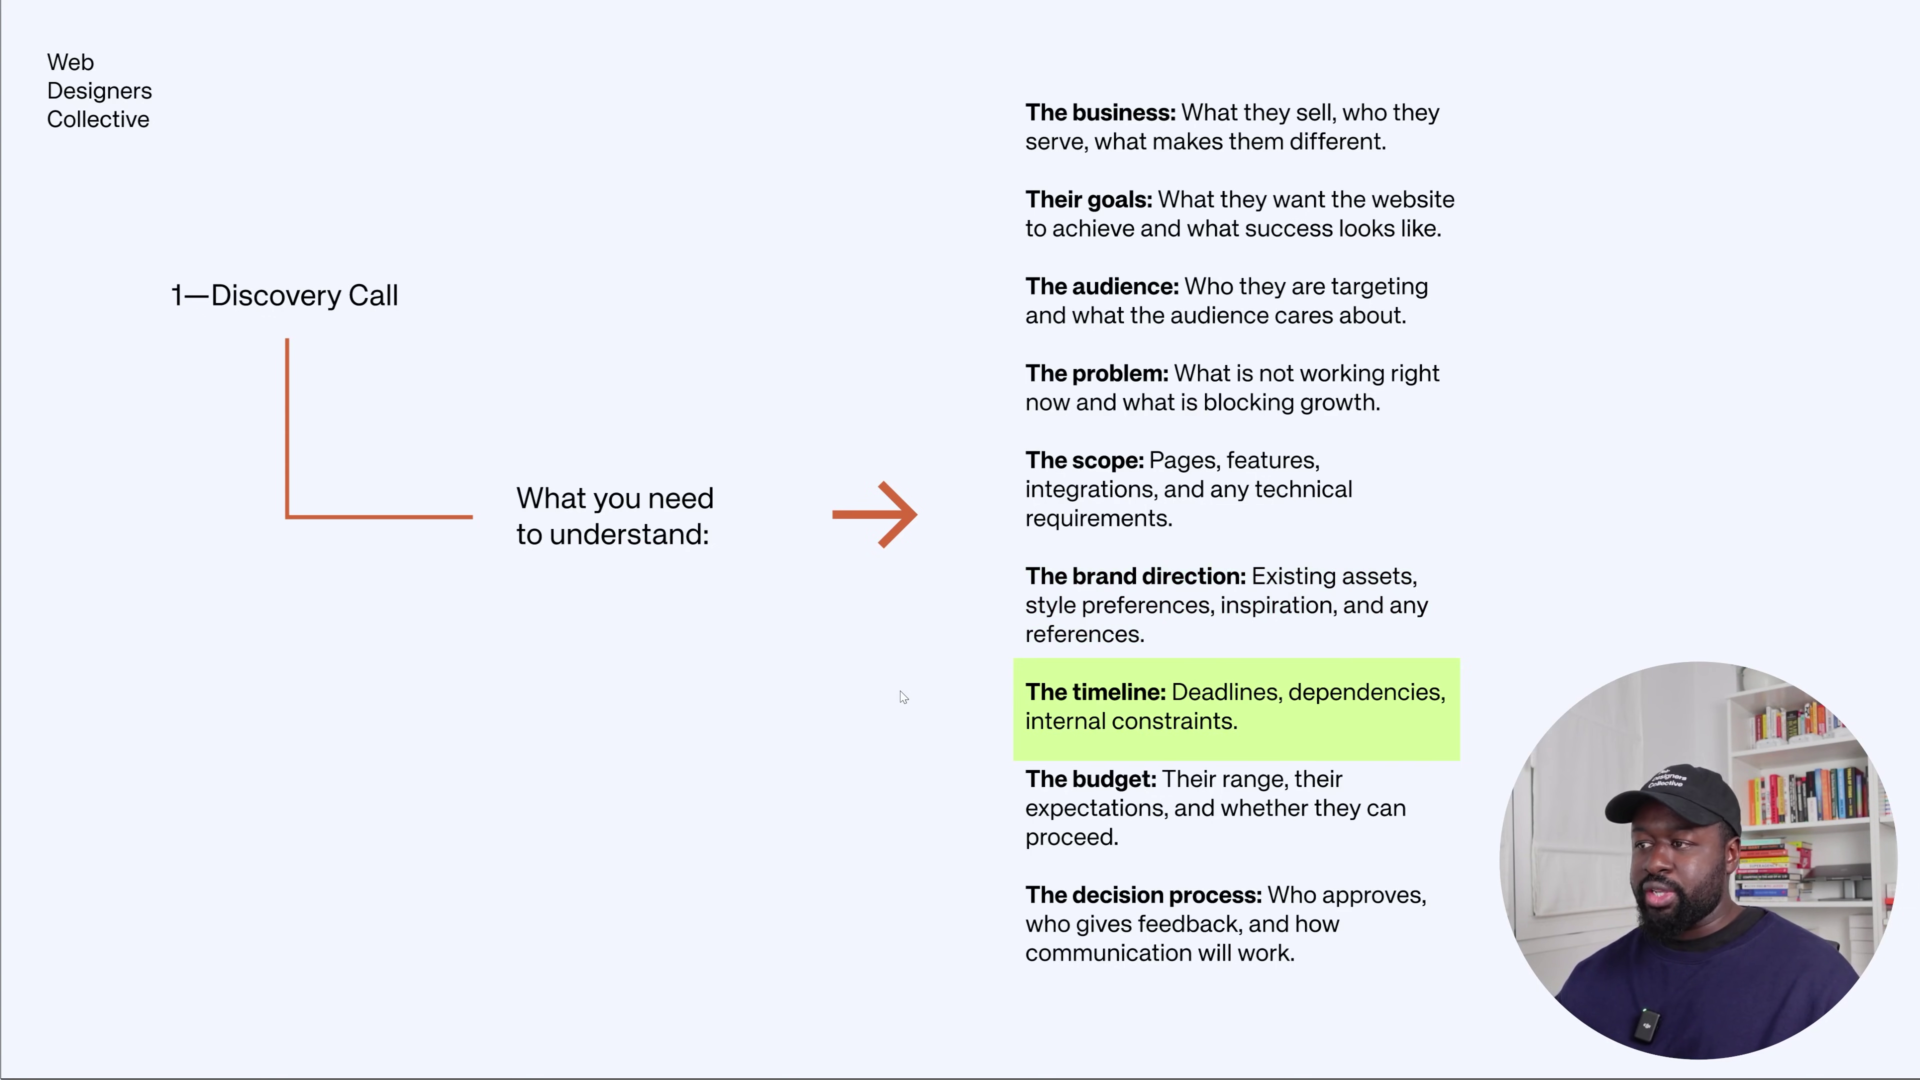
key(Right)
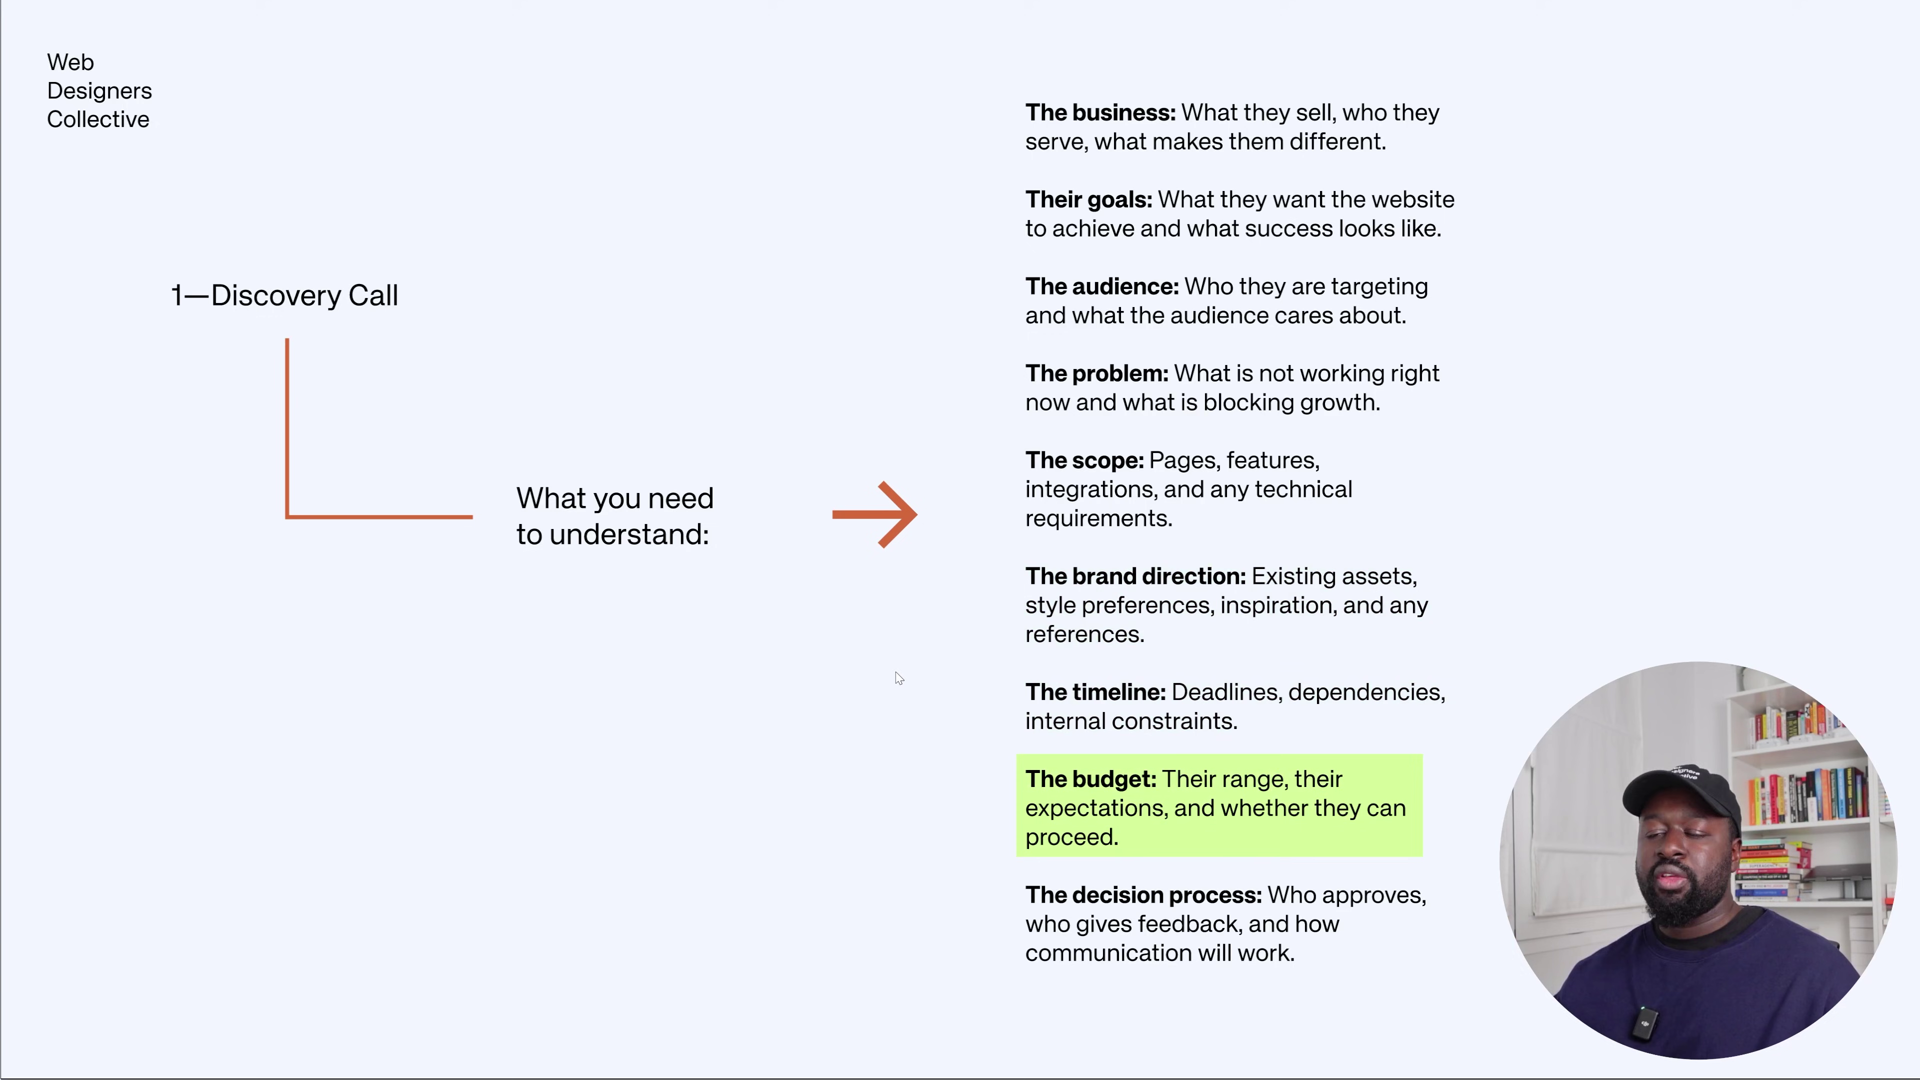
key(Right)
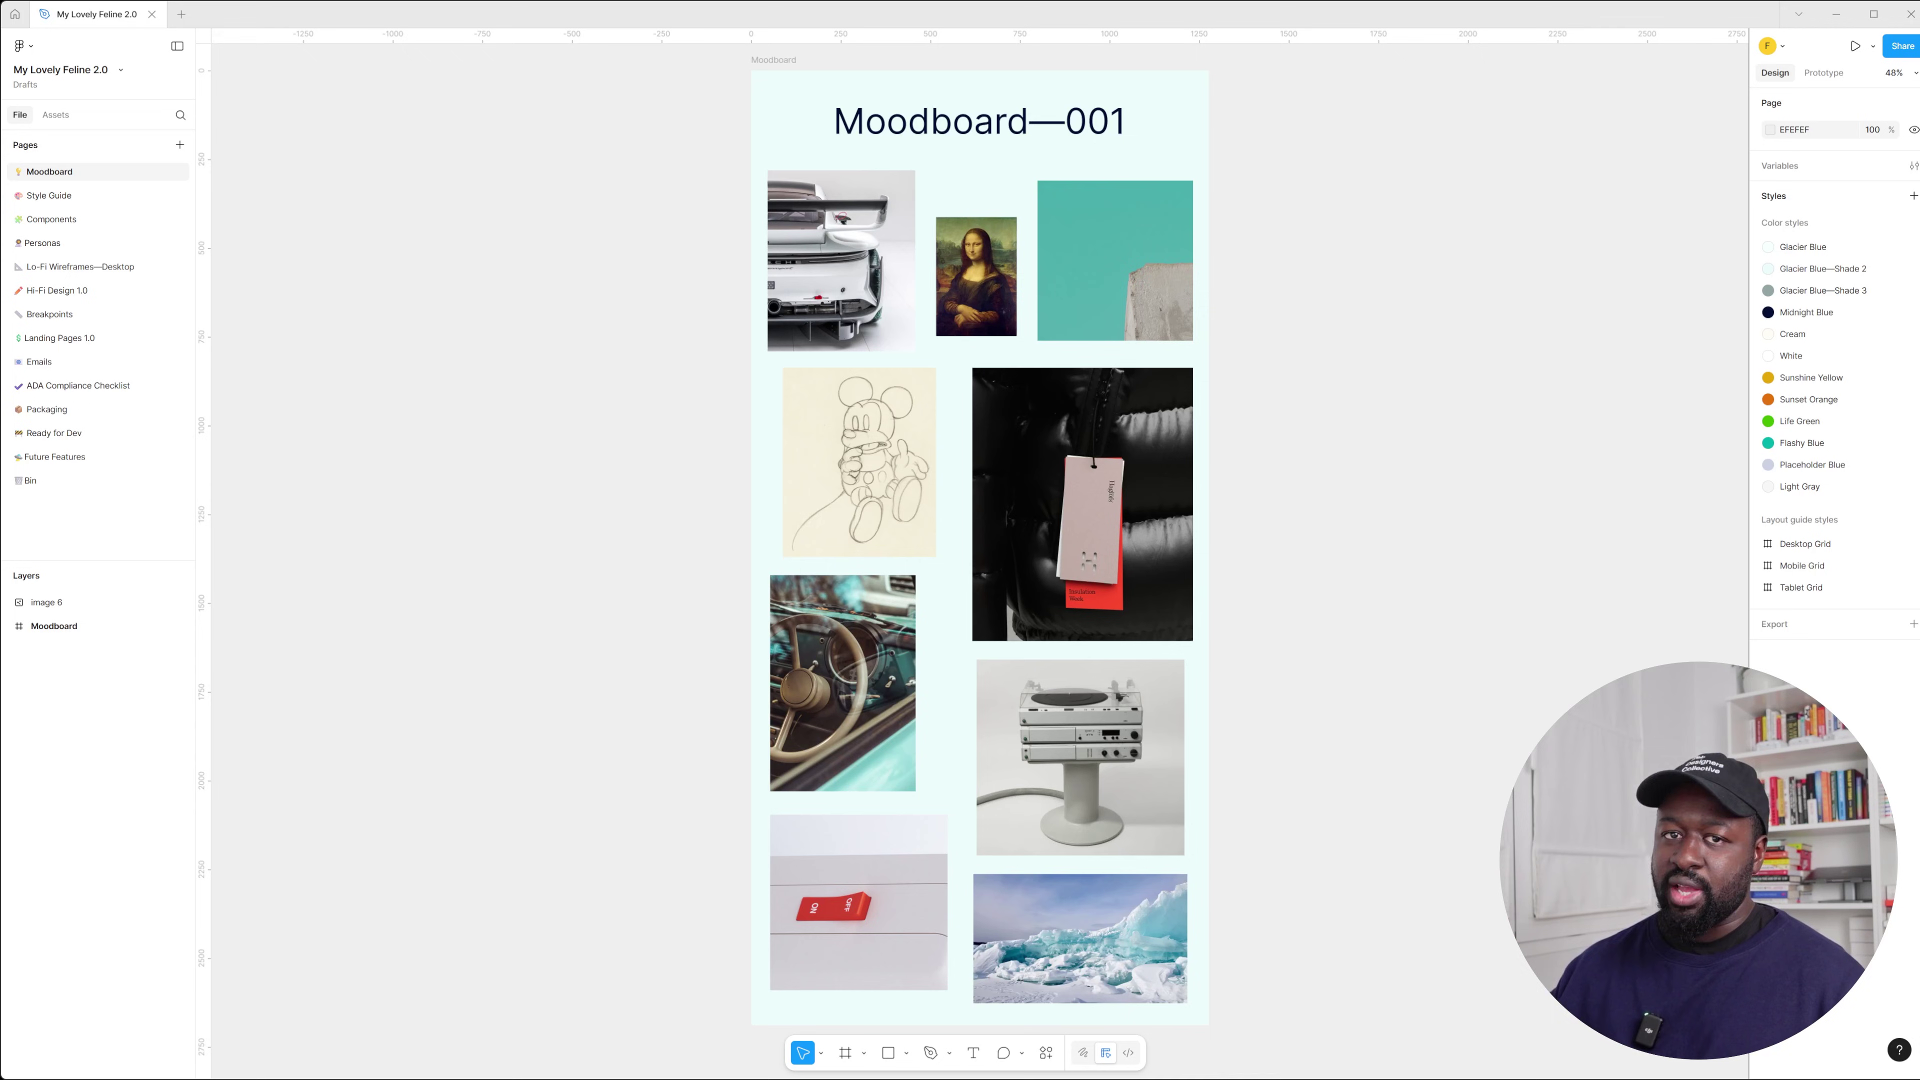
scroll(979, 530, down, 1)
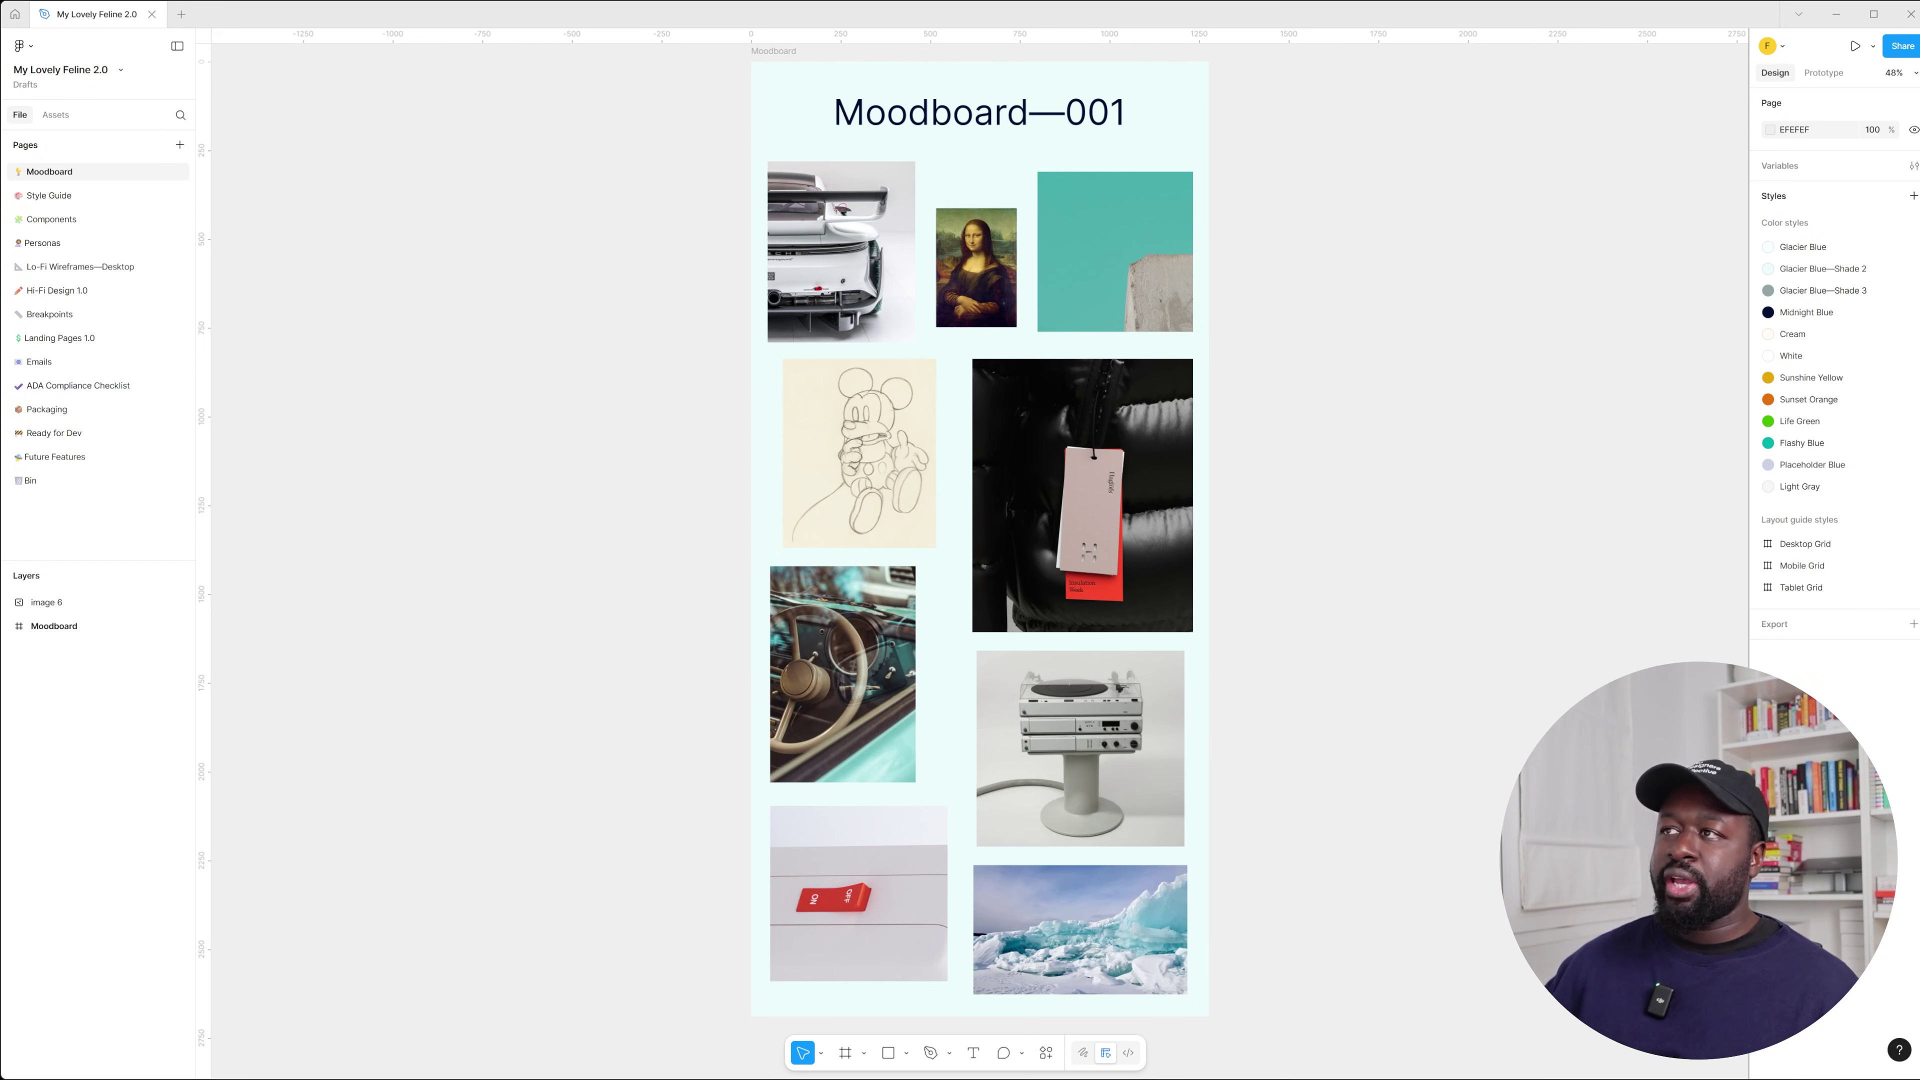
key(ctrl+a)
key(shift+2)
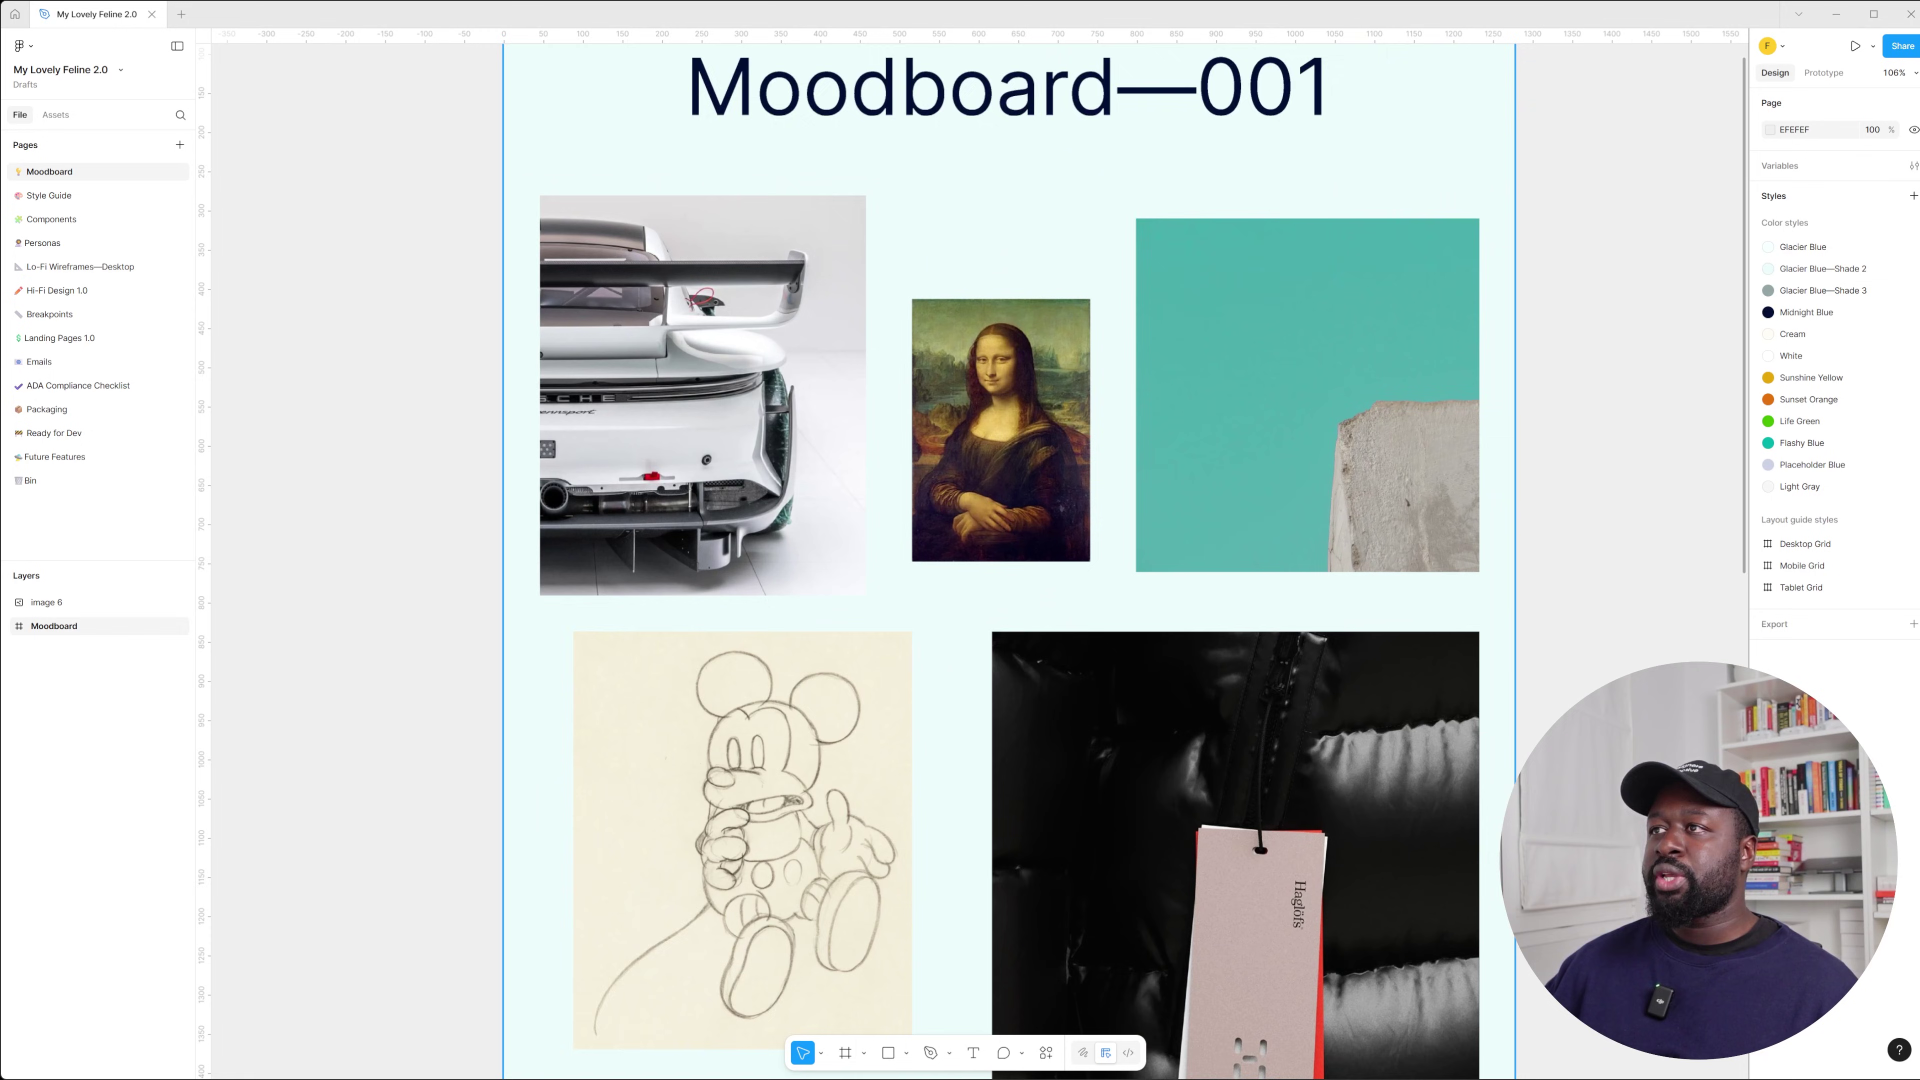
scroll(1006, 560, down, 5)
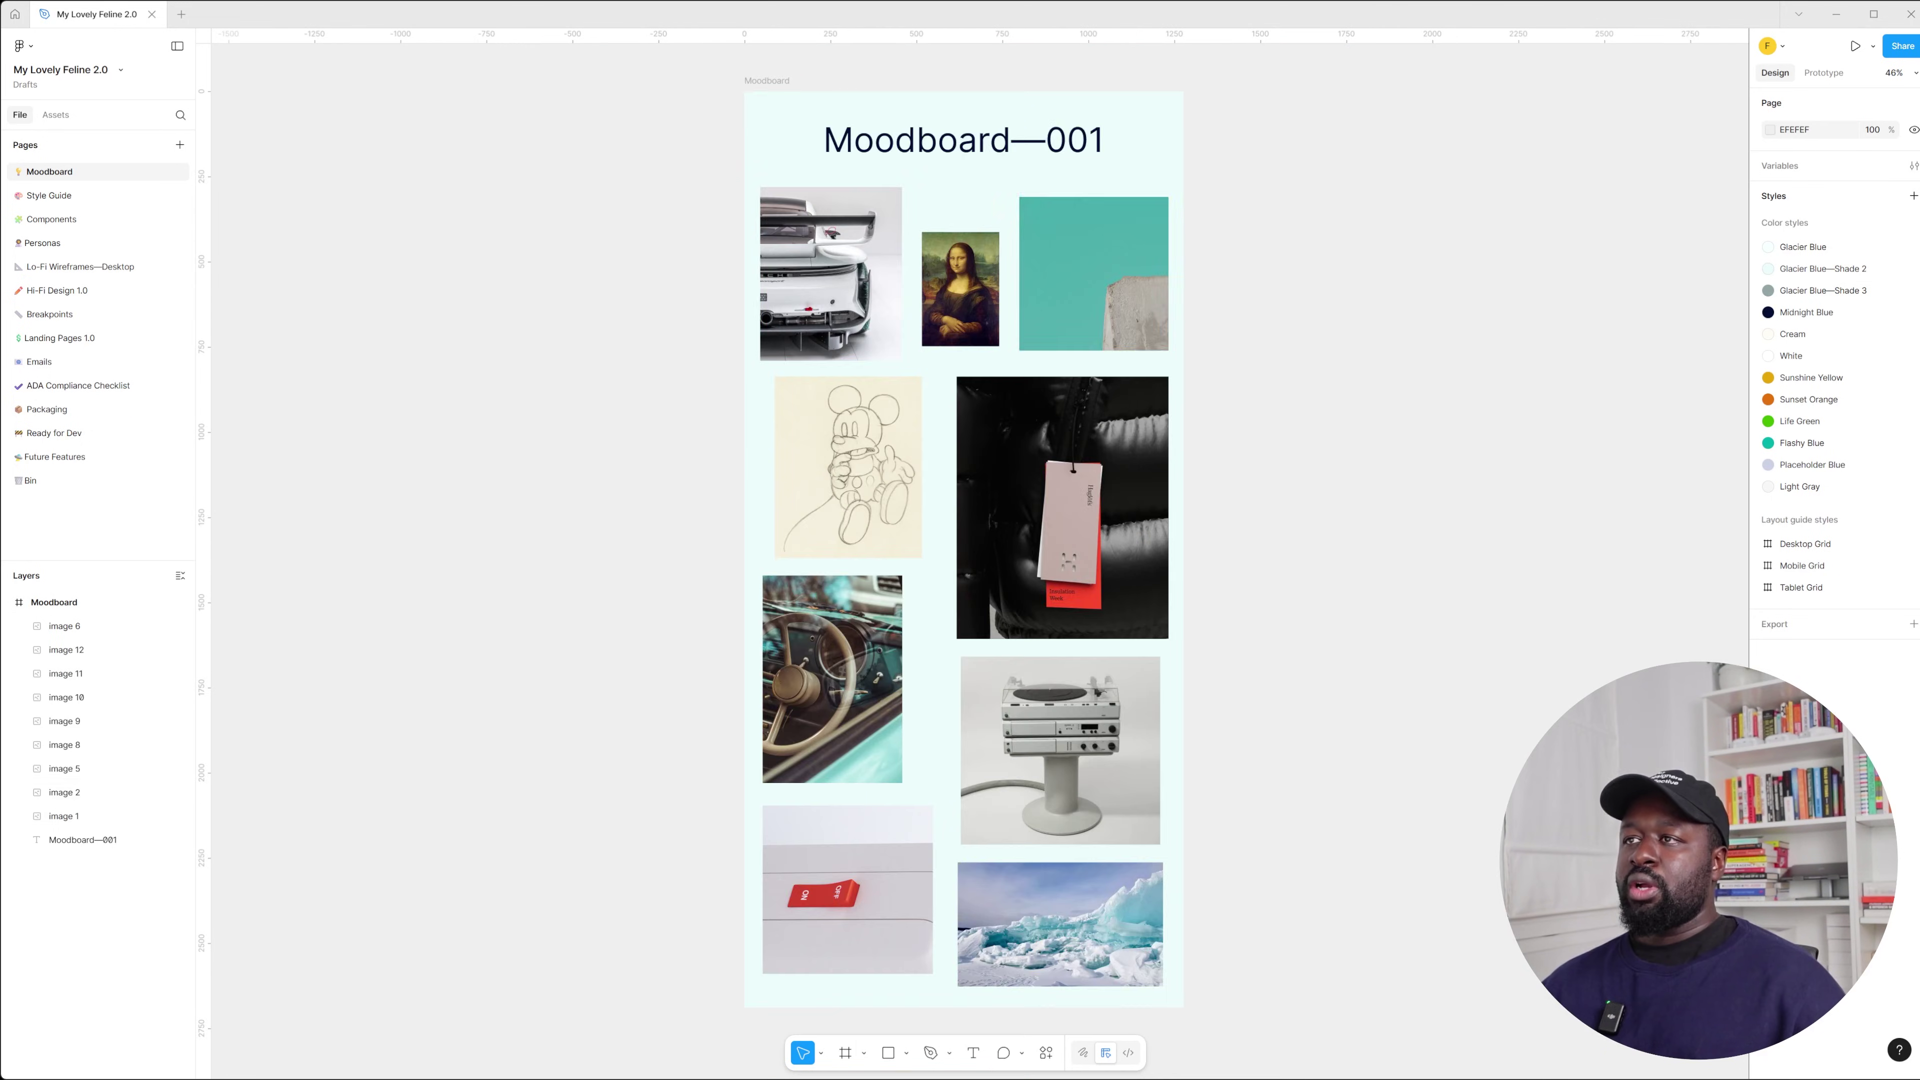
click(830, 273)
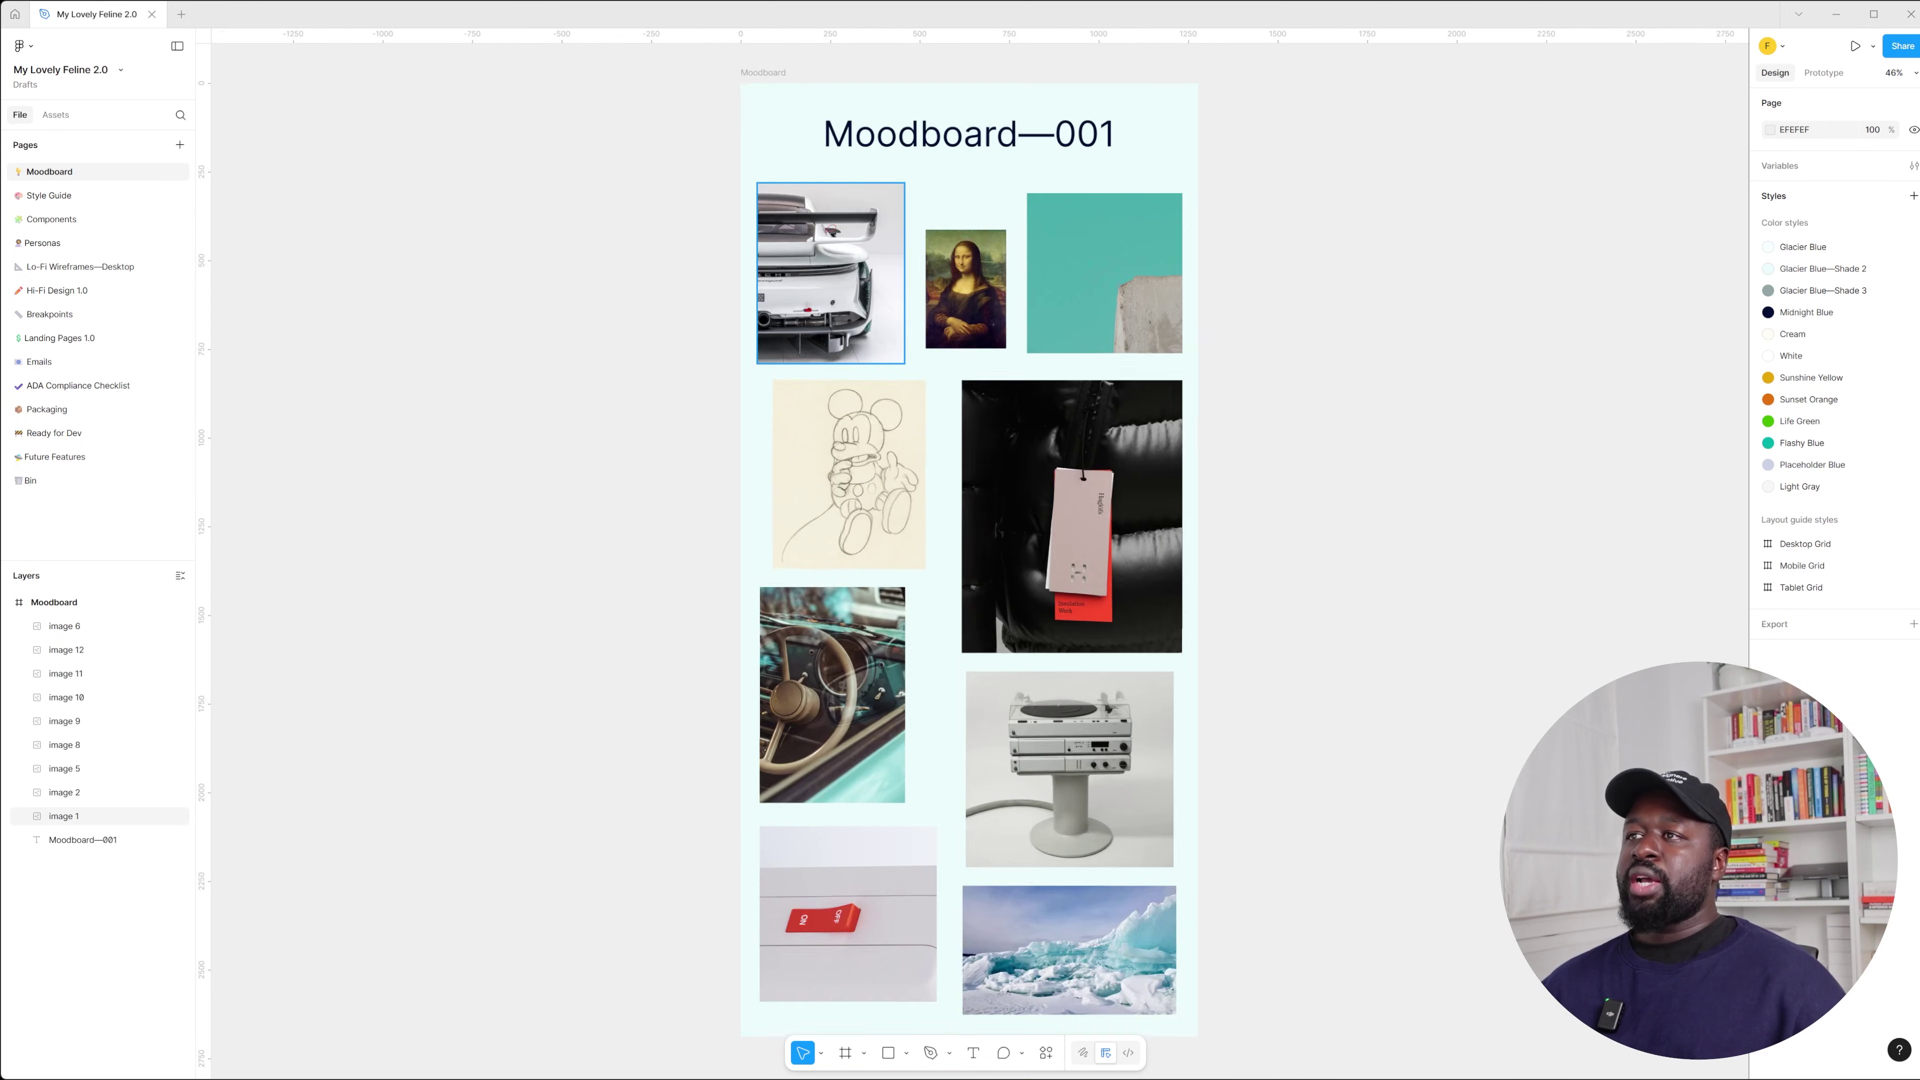
key(shift+2)
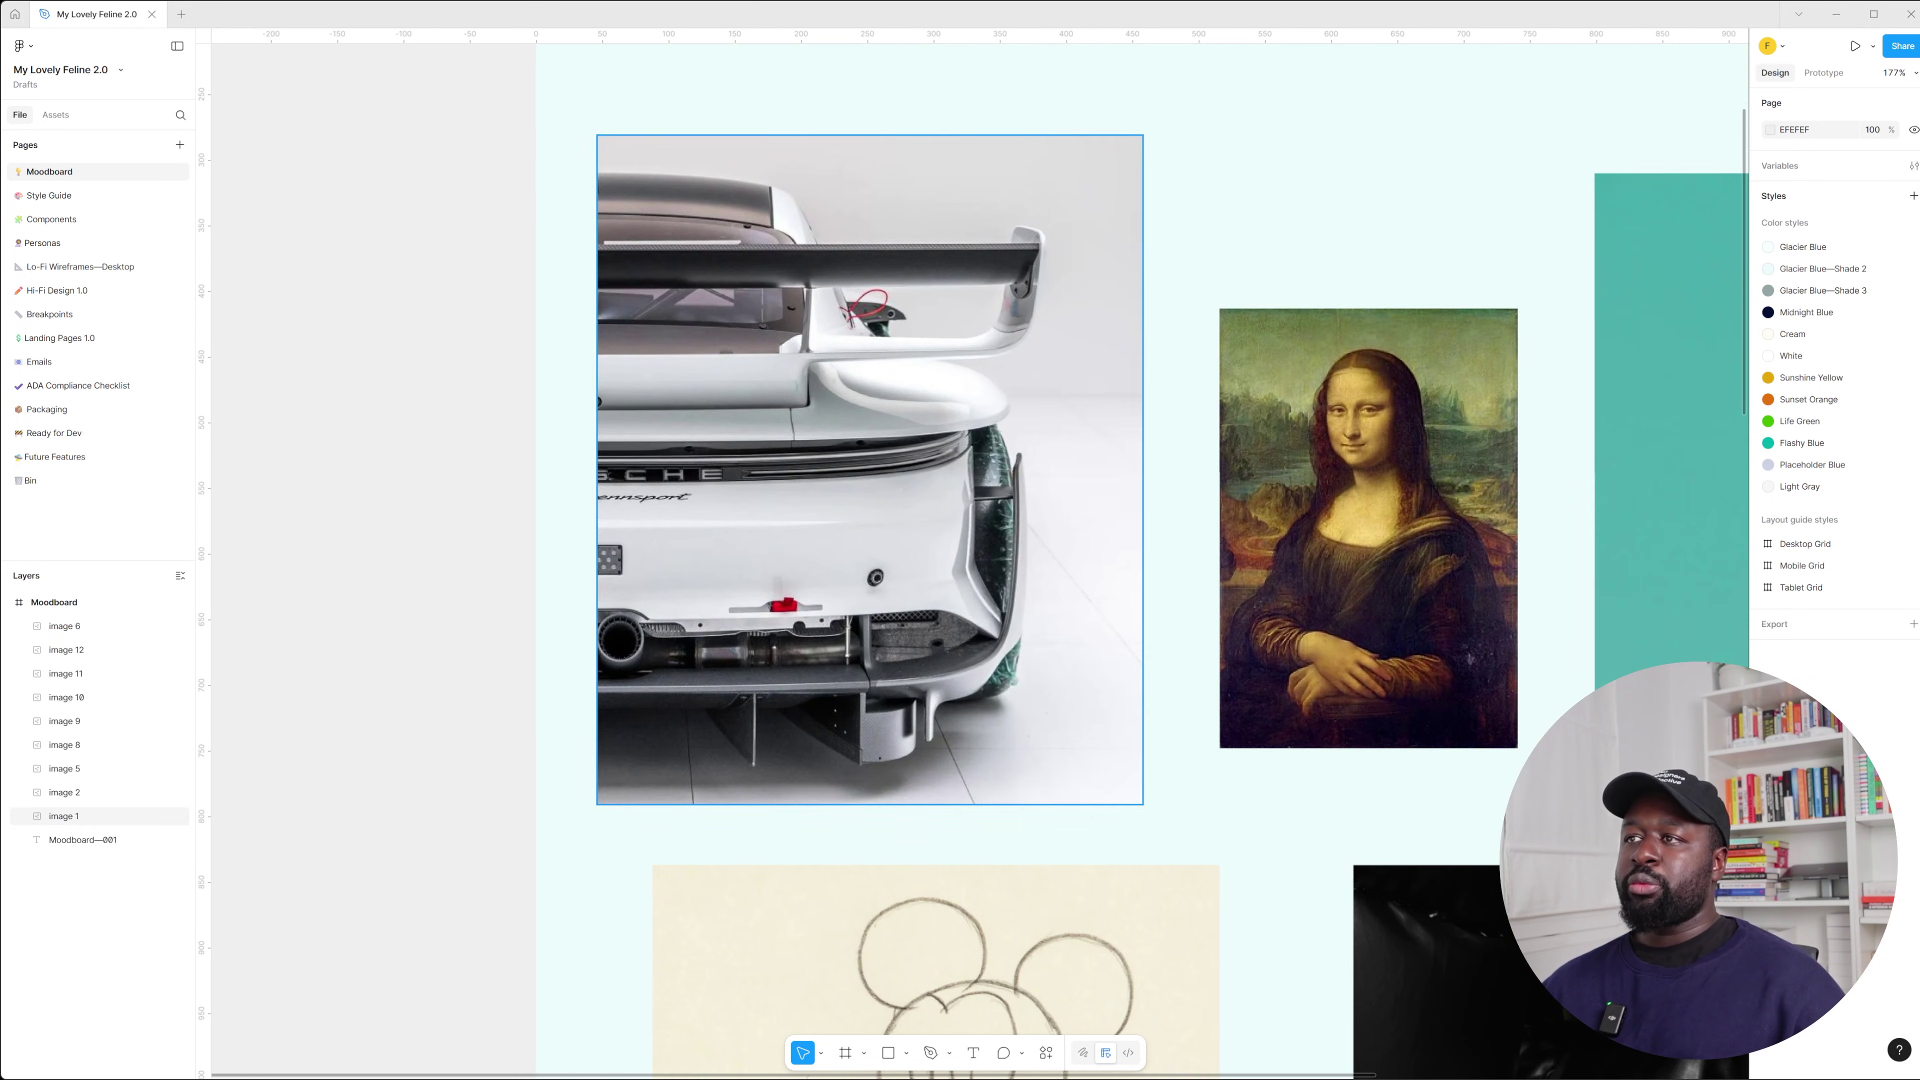
key(Escape)
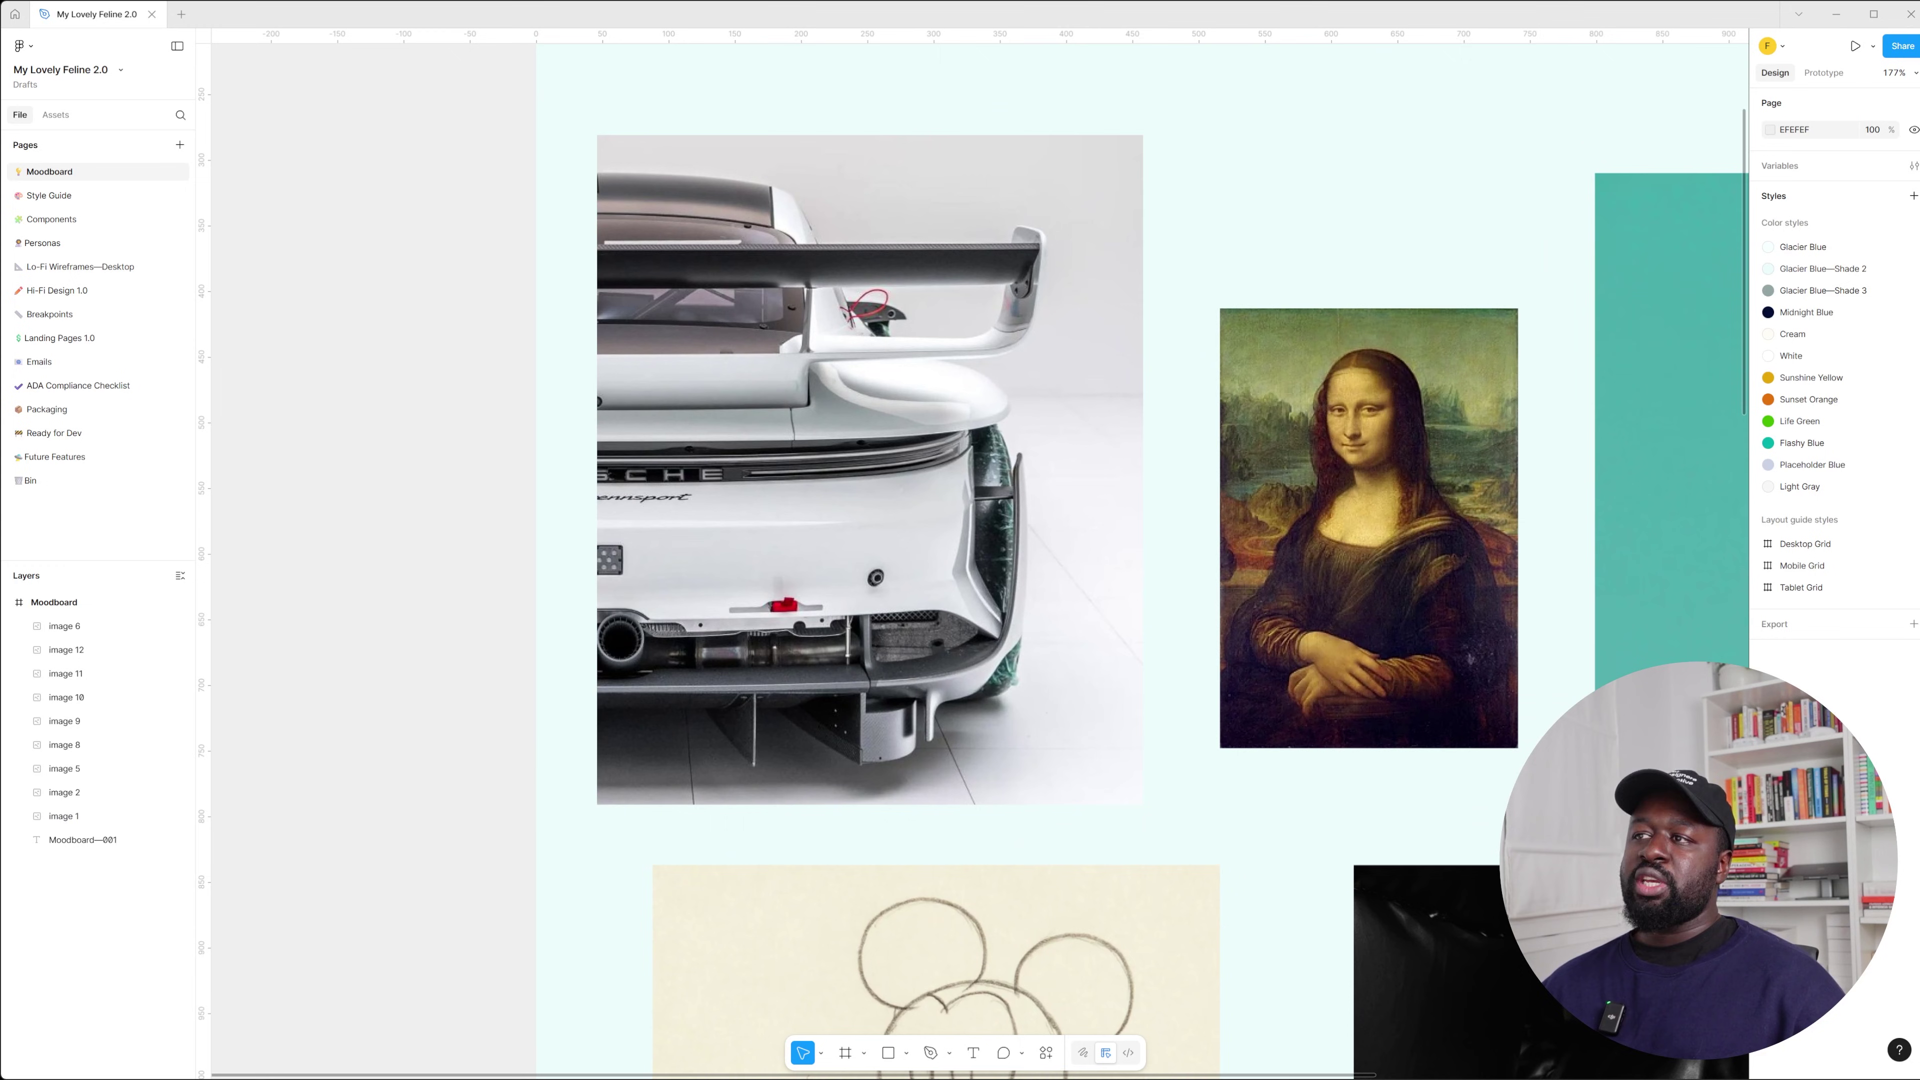
click(870, 469)
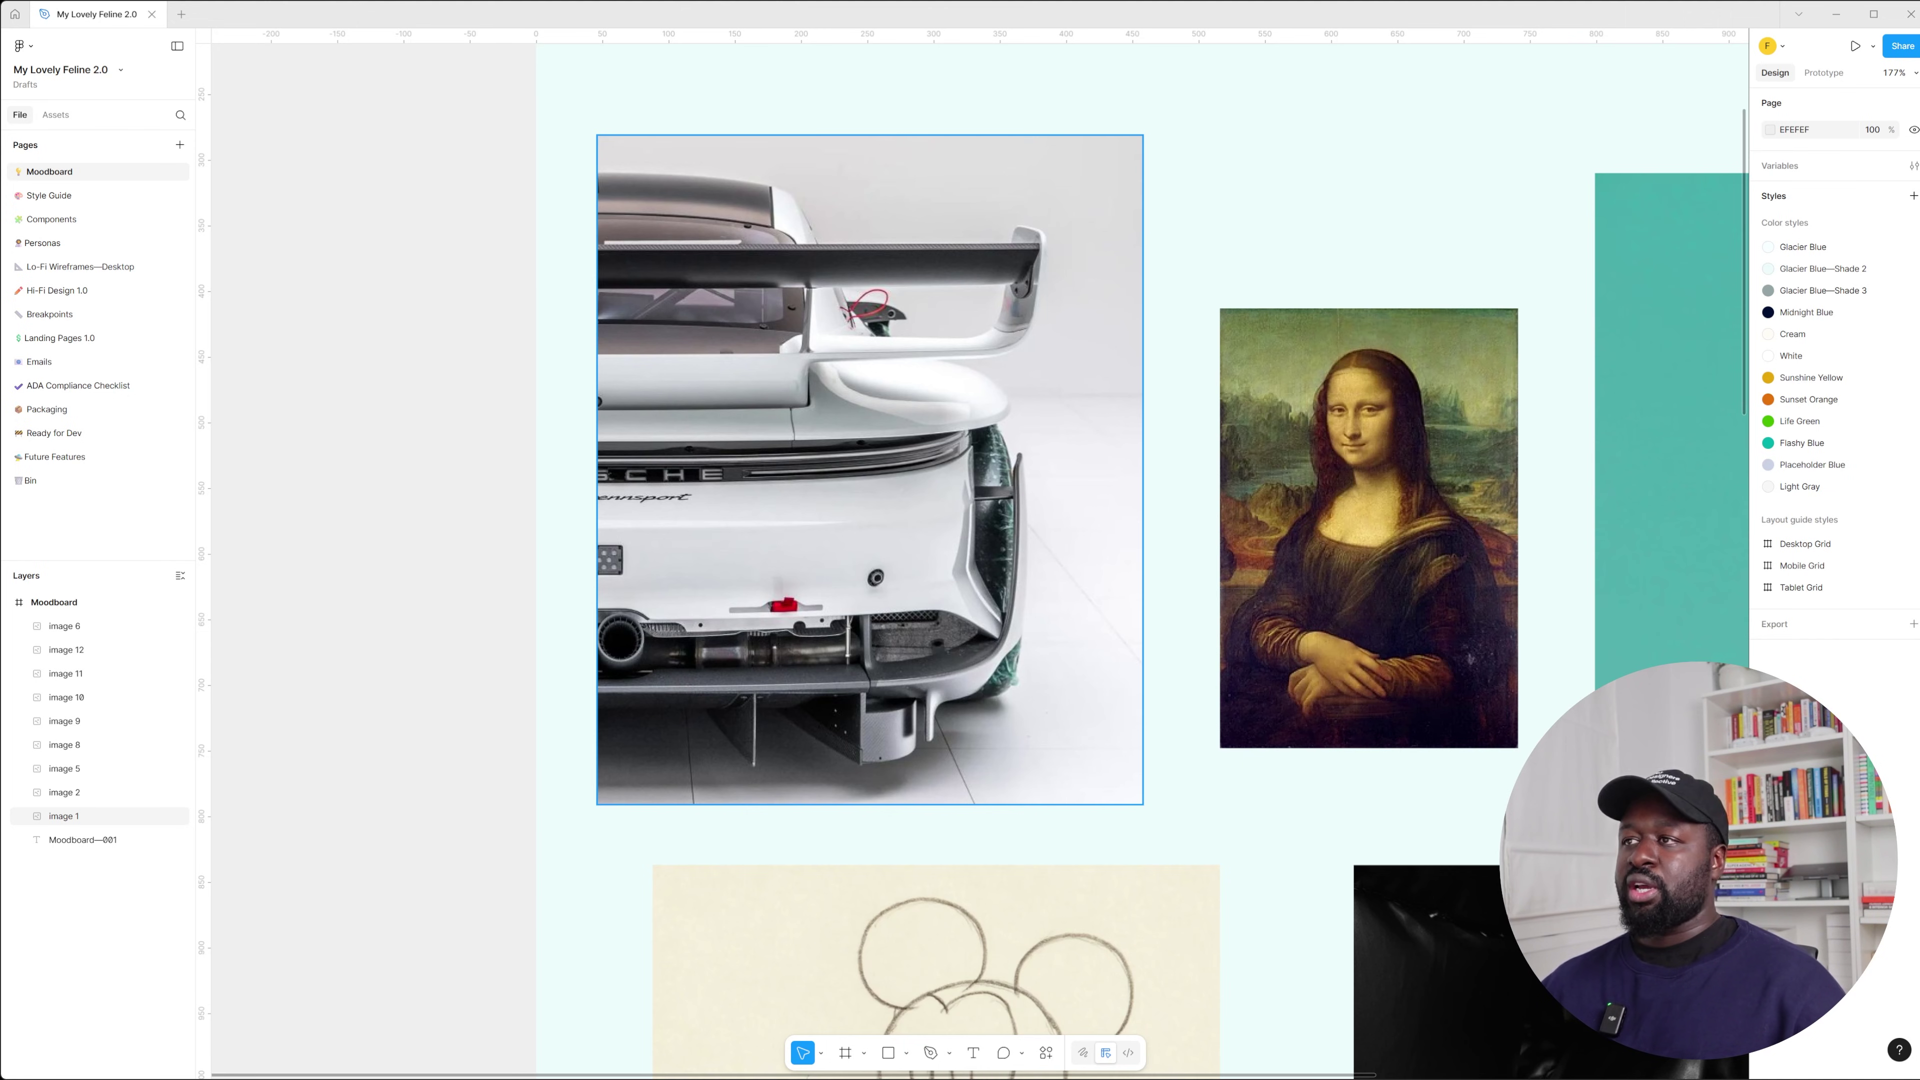
key(Escape)
ctrl+scroll(979, 529, up, 3)
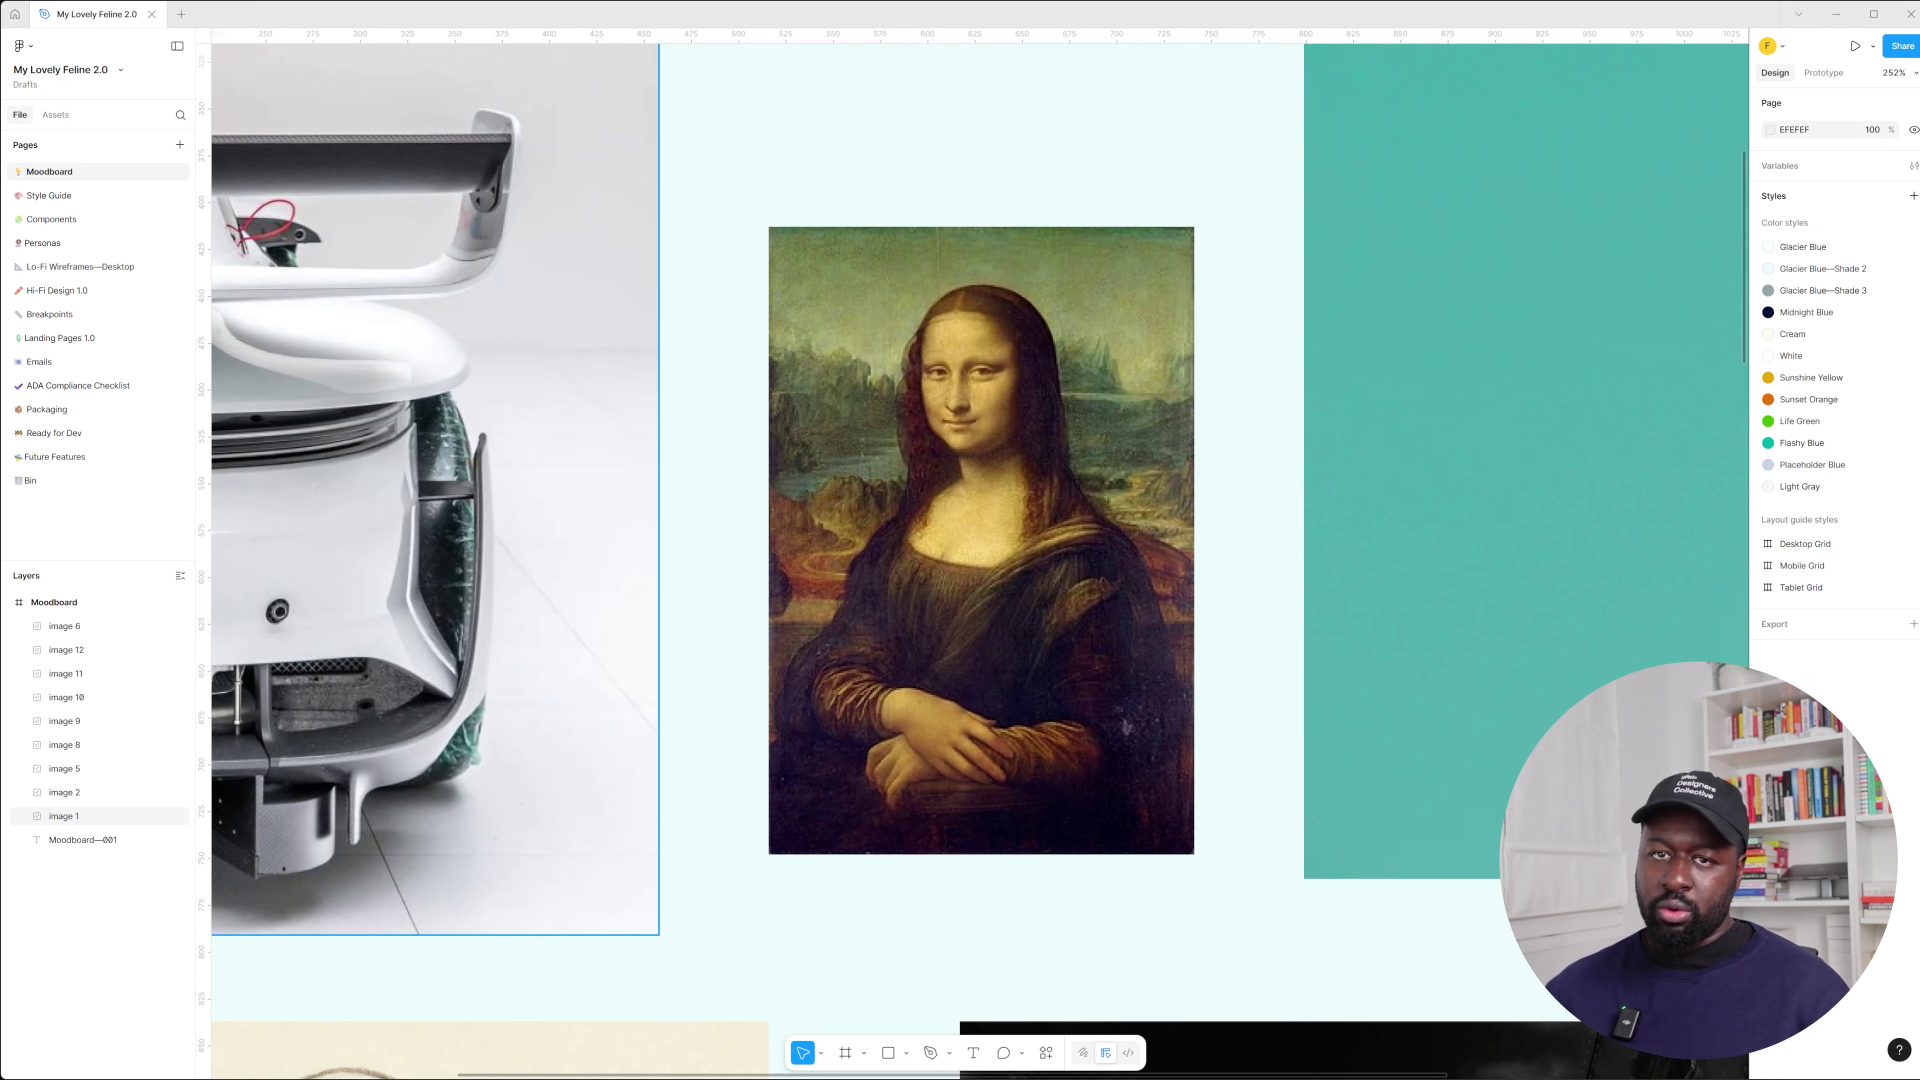
key(shift+1)
click(1336, 394)
key(shift+2)
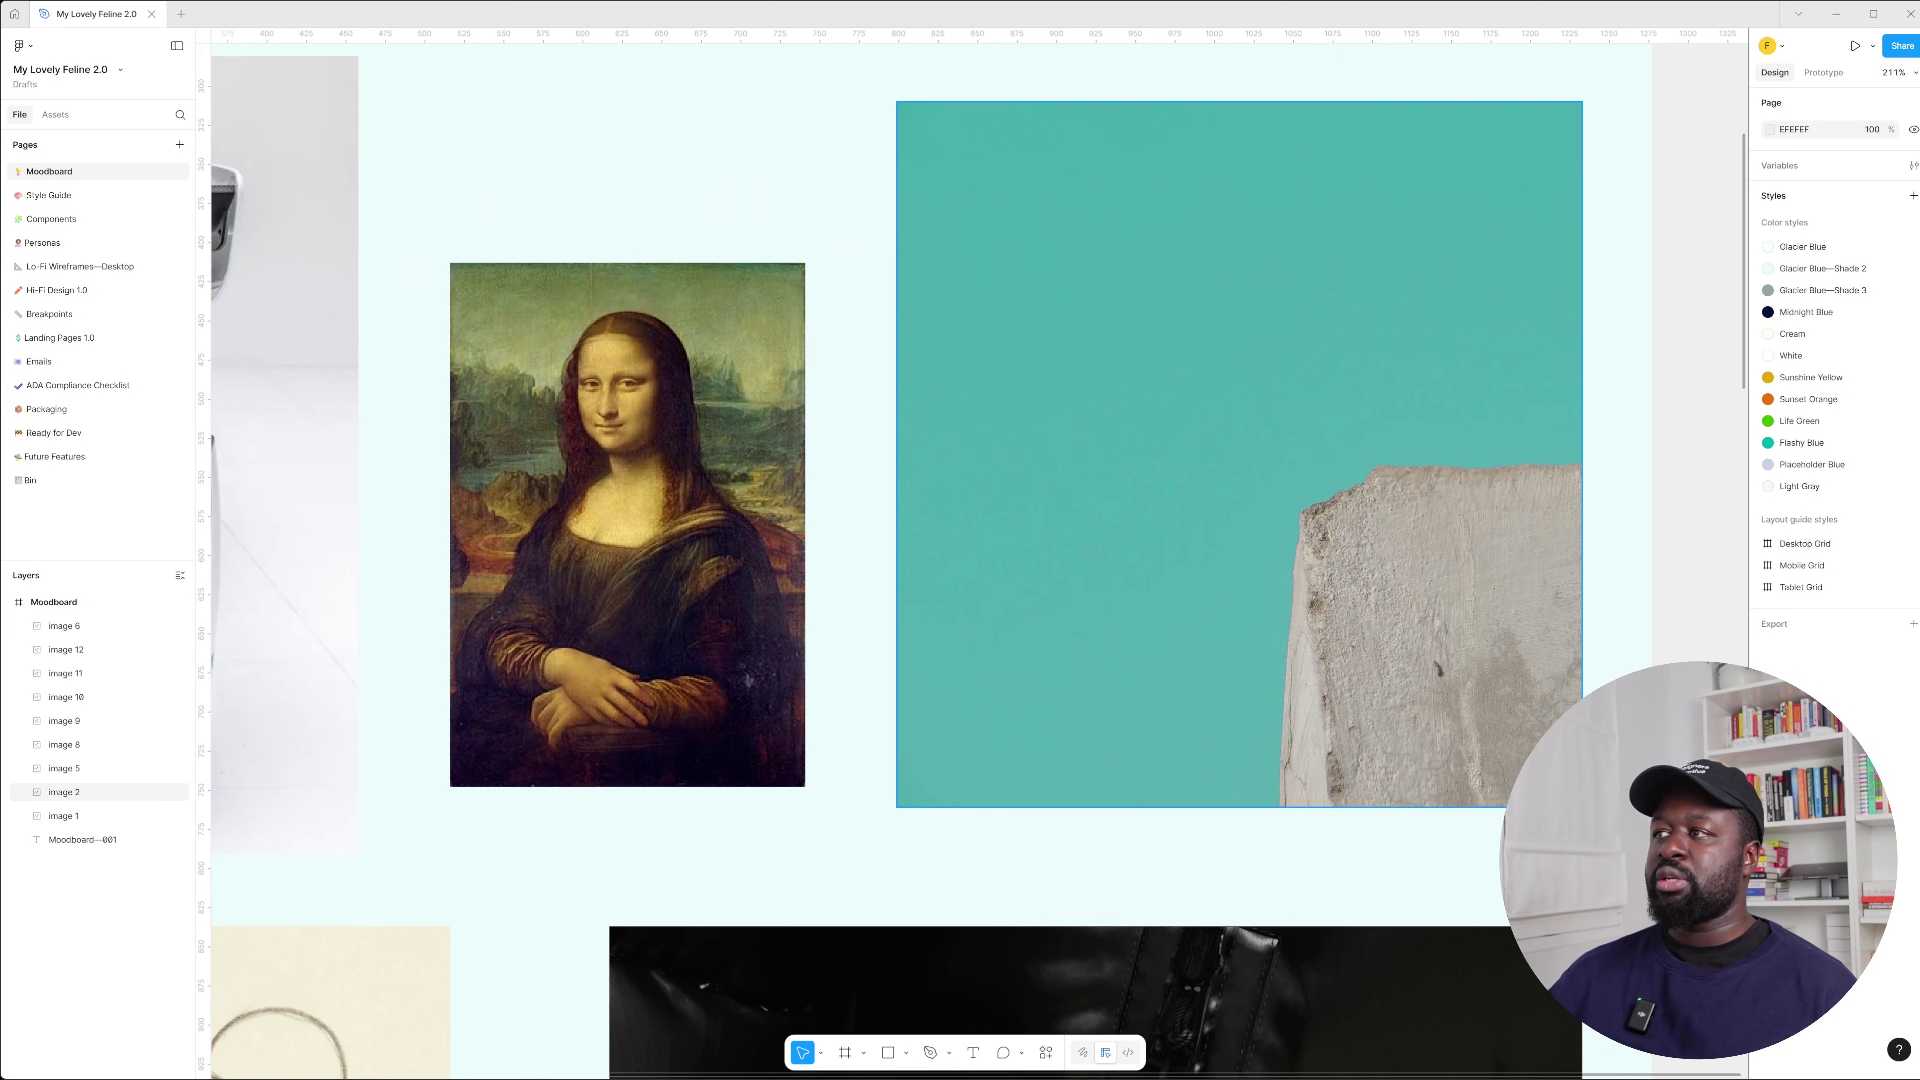
key(shift+1)
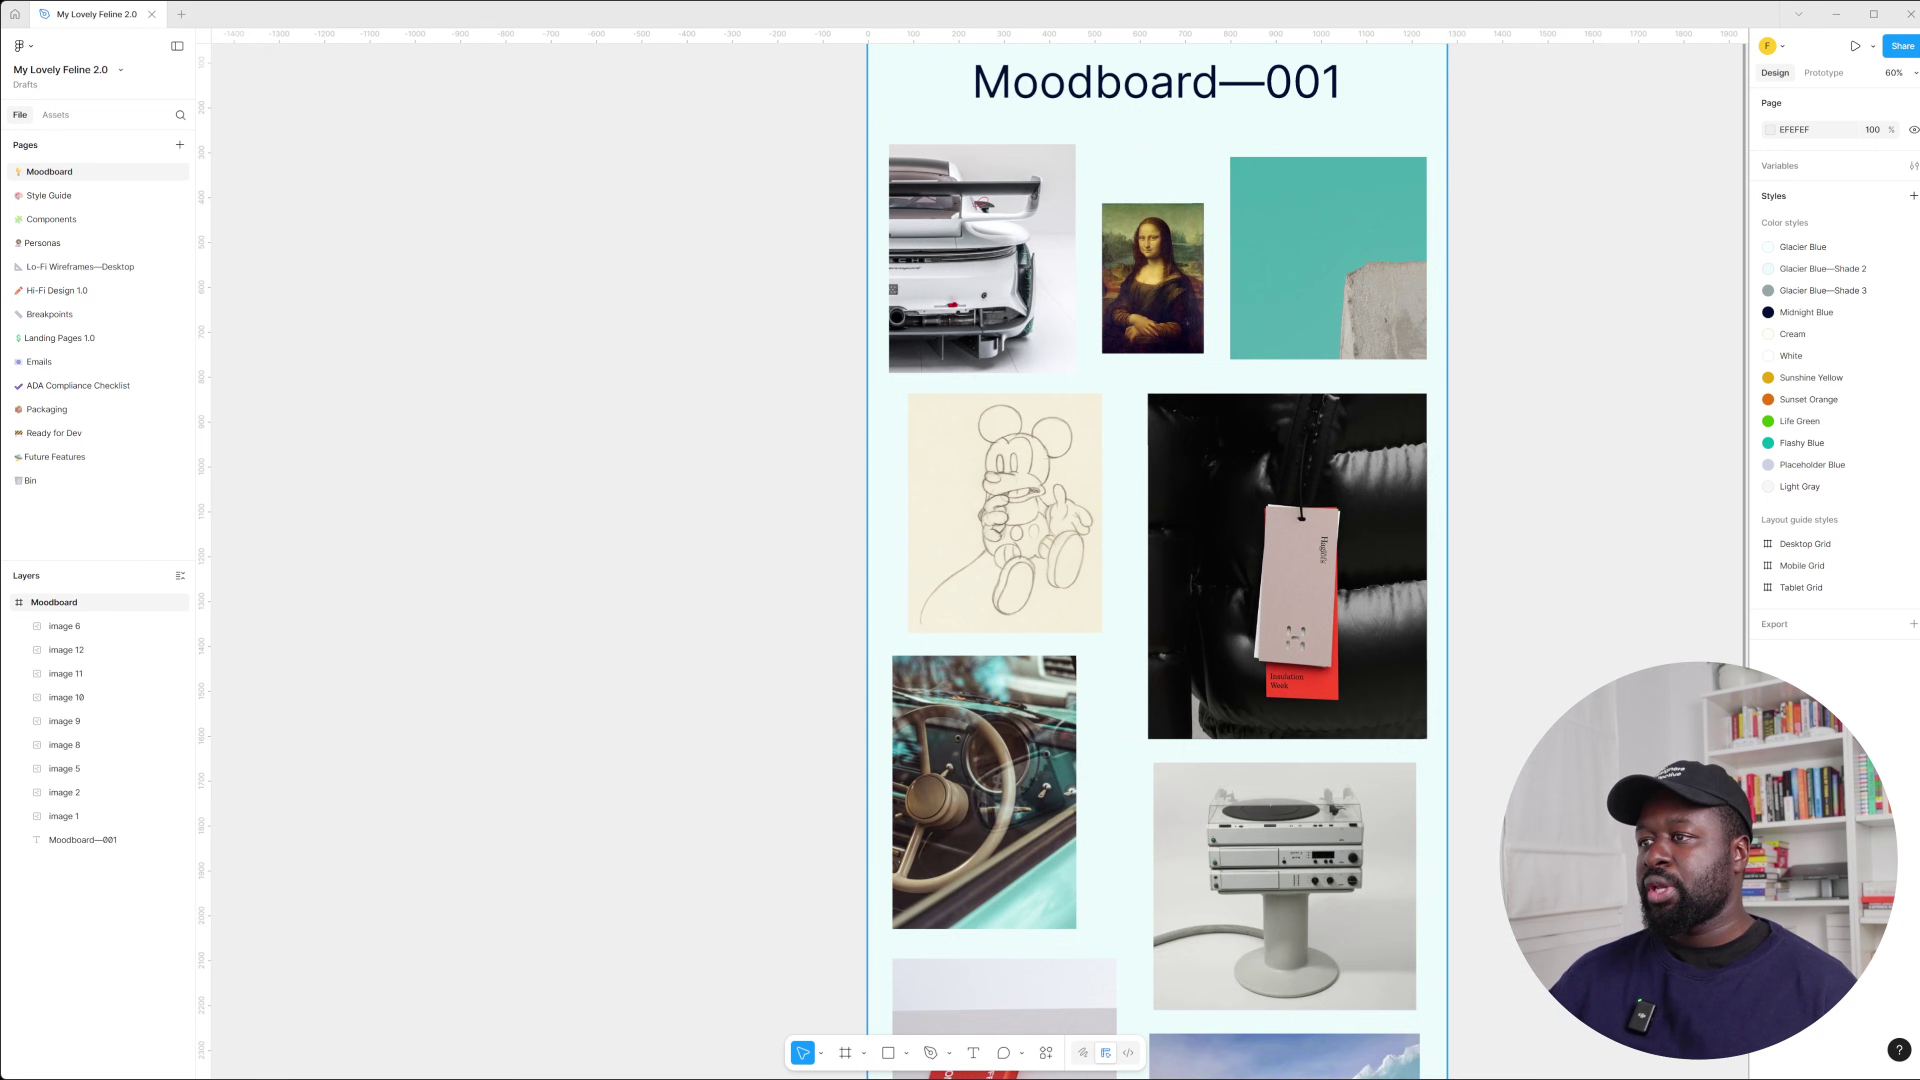
scroll(1059, 544, up, 5)
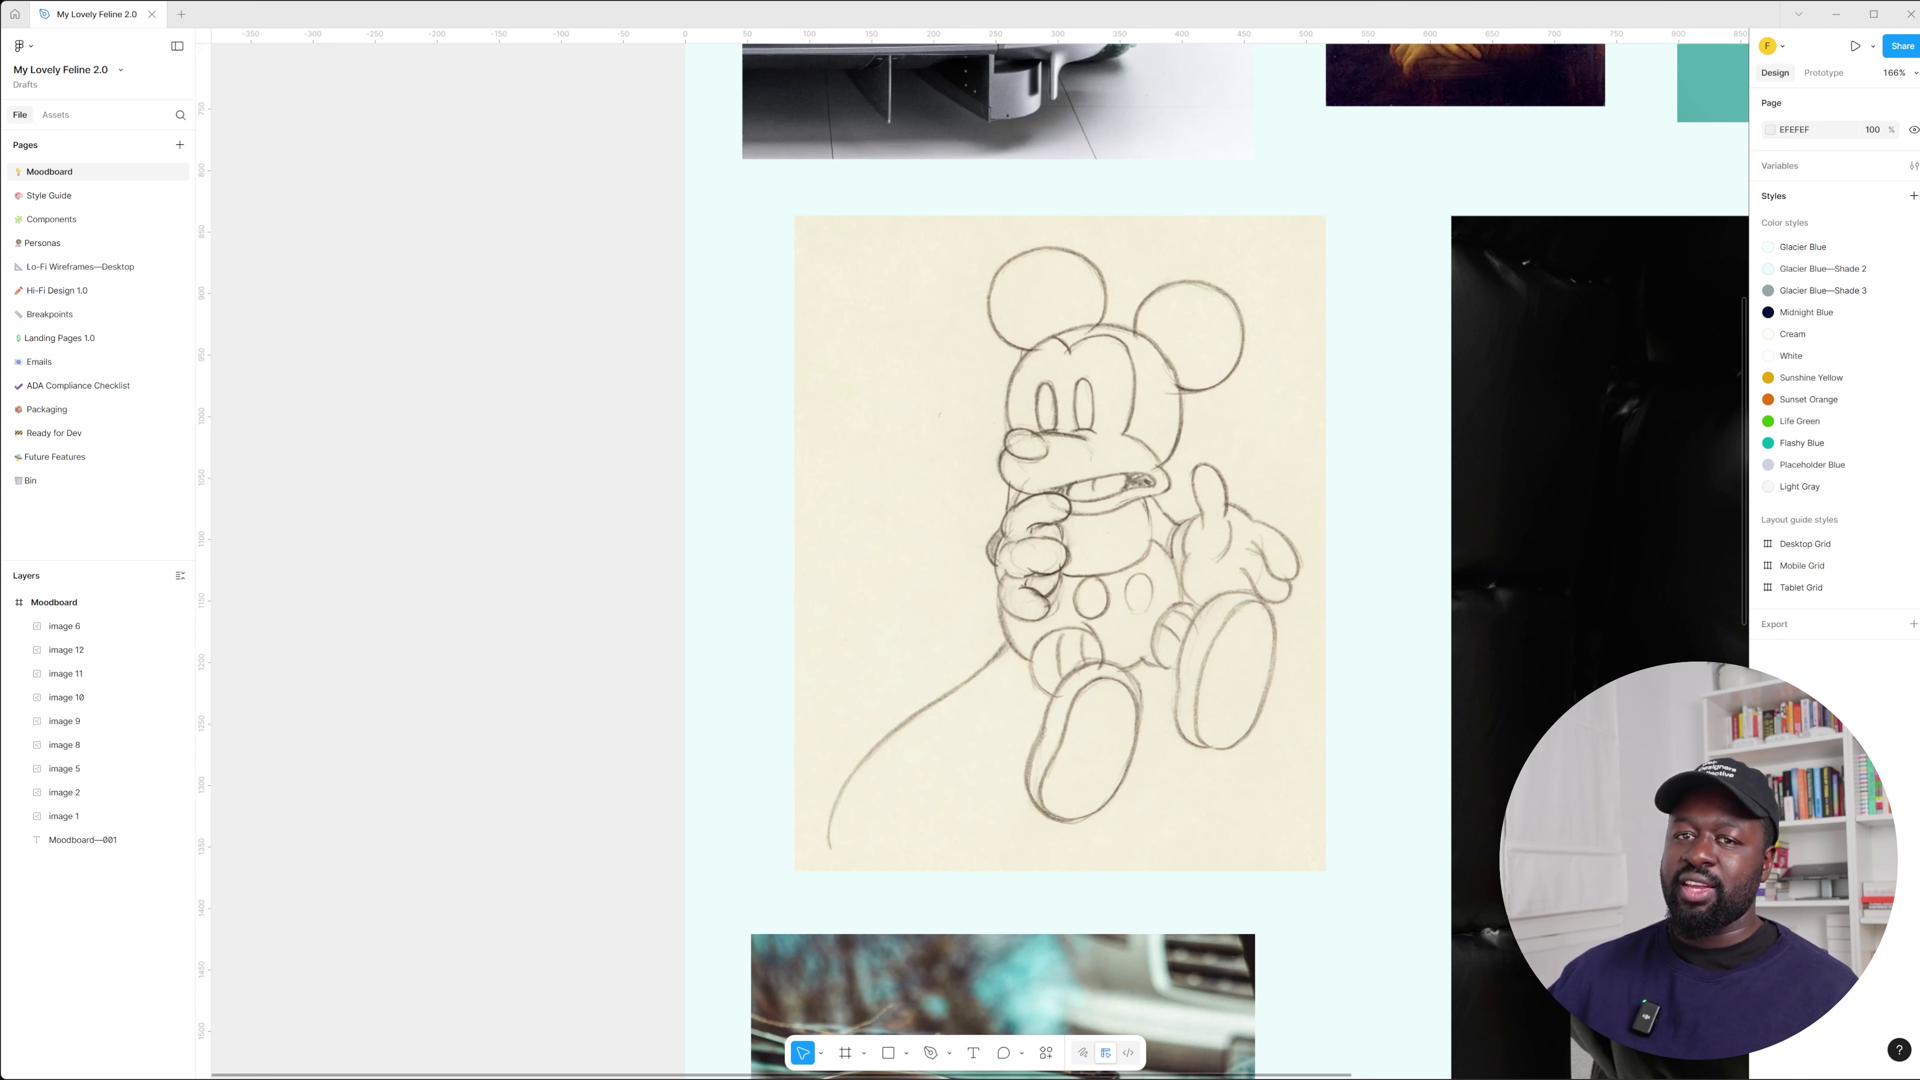
scroll(981, 544, down, 5)
scroll(980, 545, right, 10)
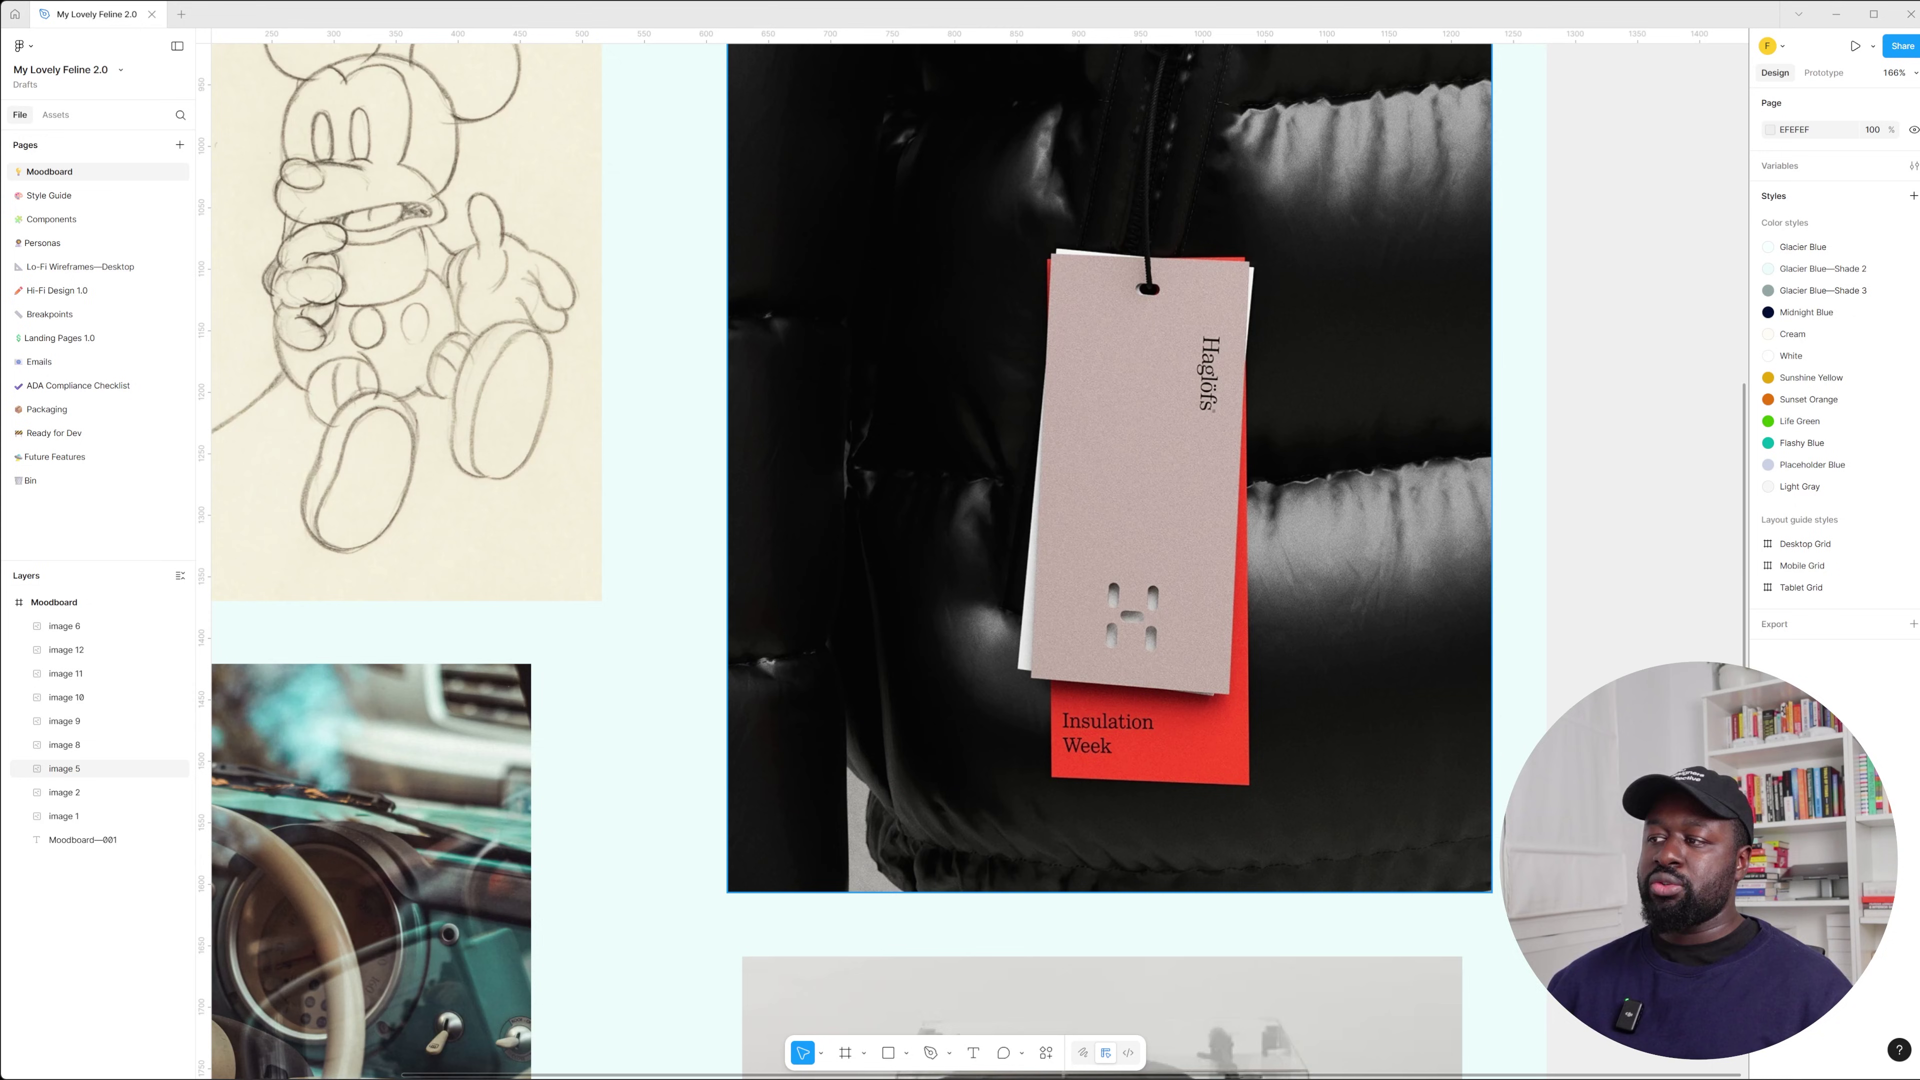
scroll(981, 544, down, 10)
scroll(981, 544, left, 6)
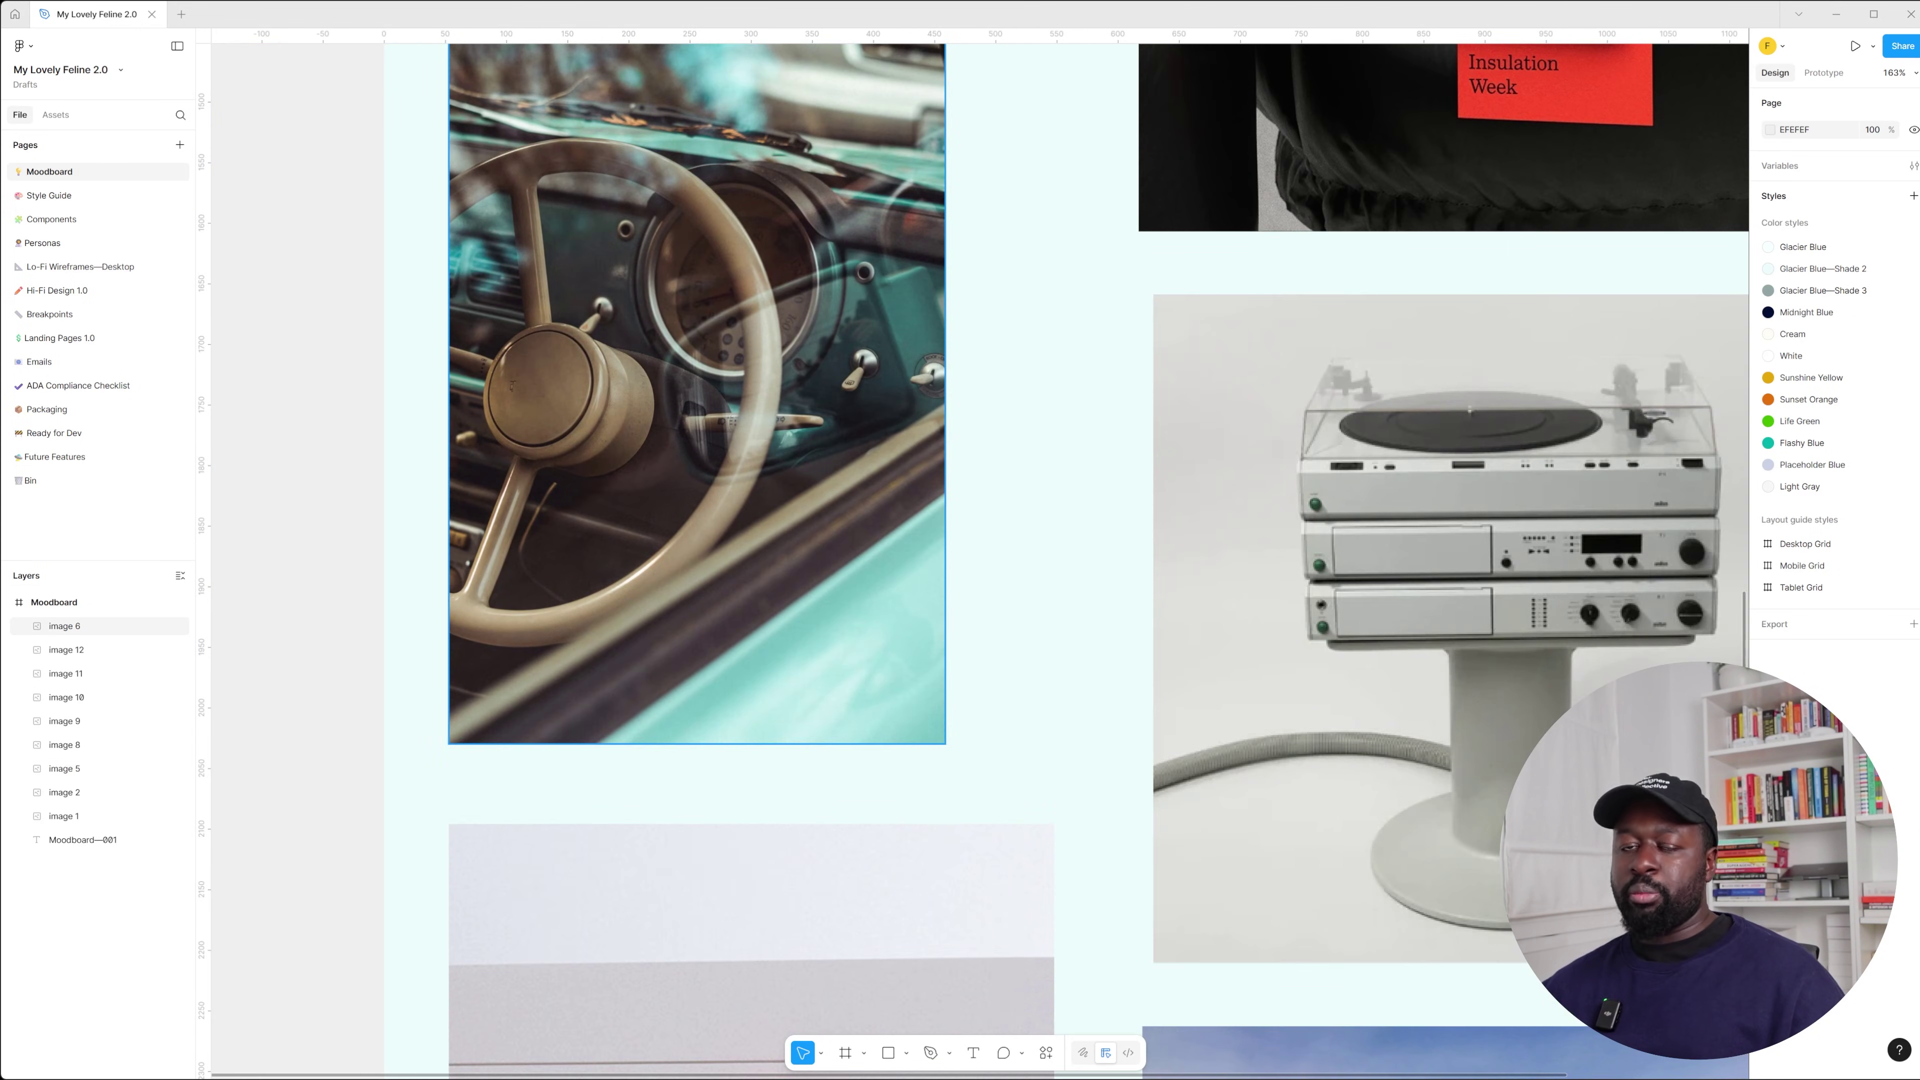
scroll(761, 579, down, 5)
scroll(1008, 825, up, 10)
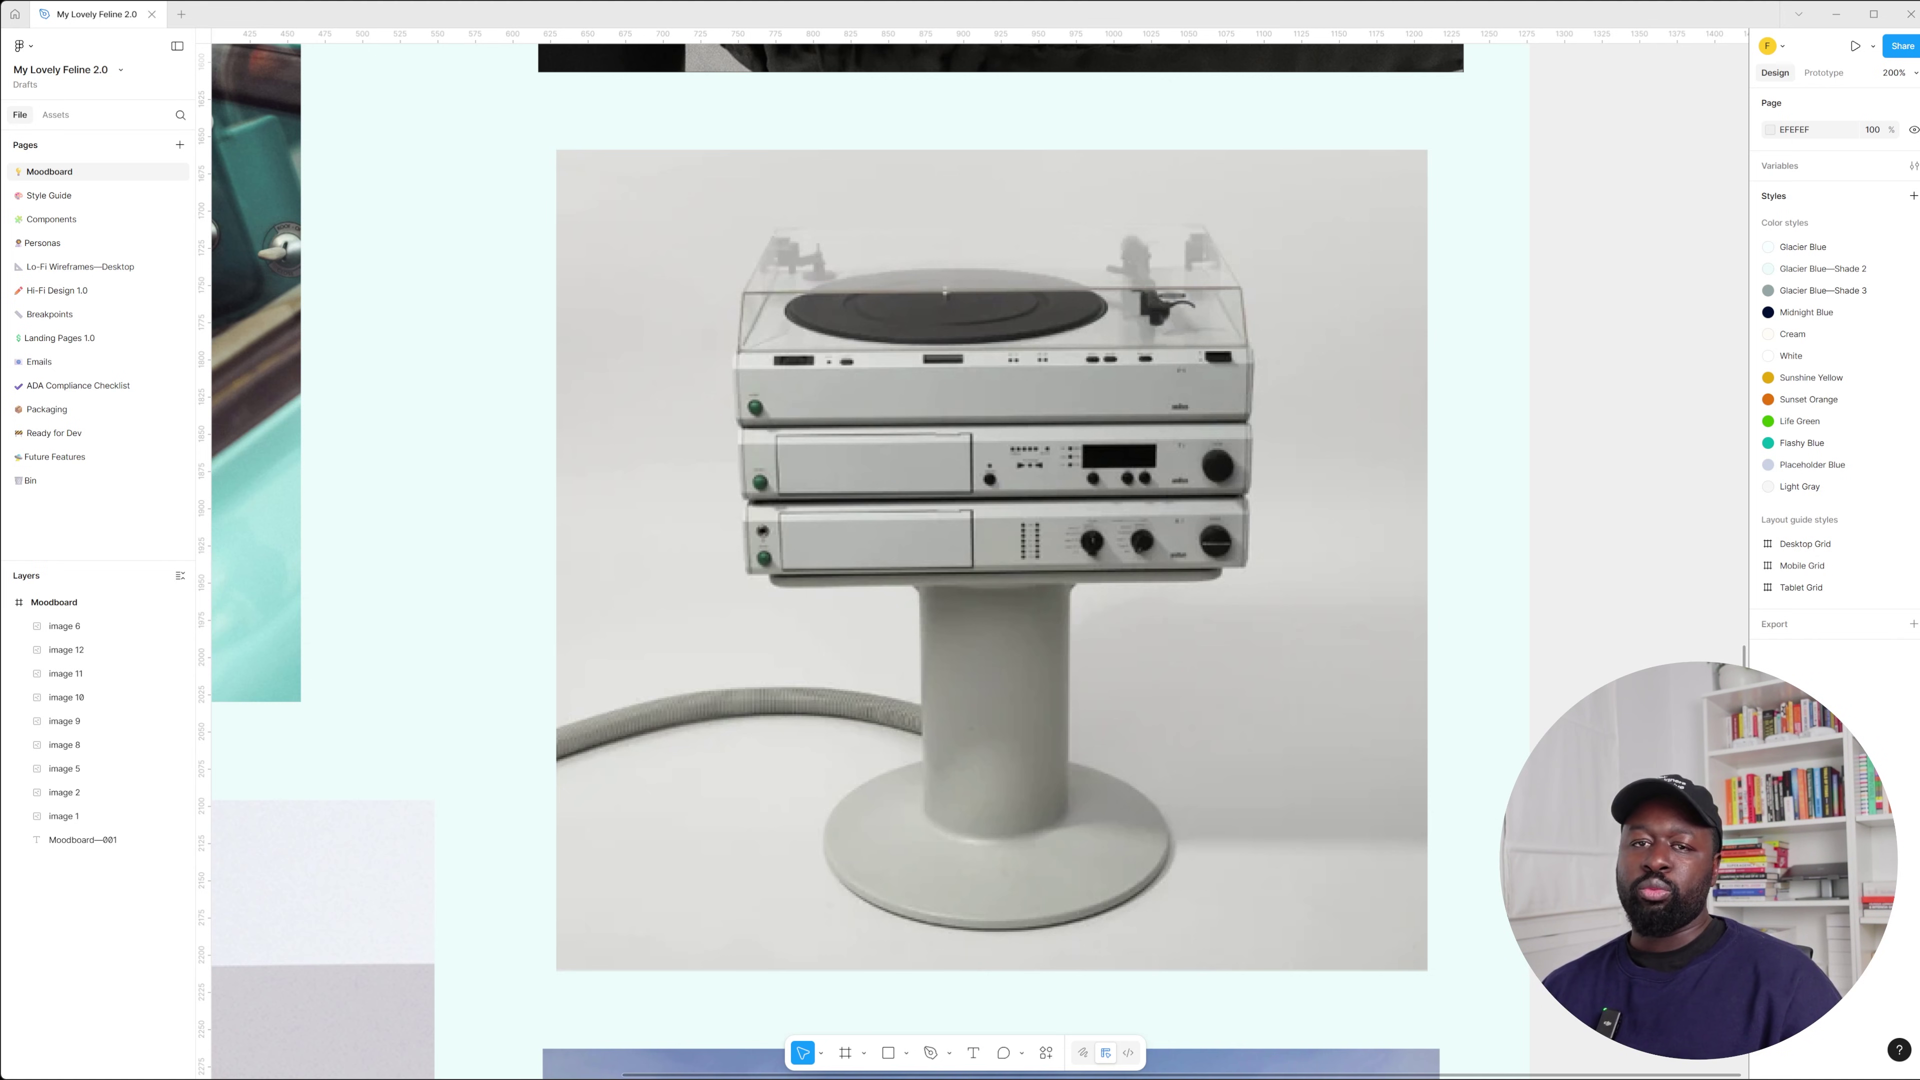
ctrl+scroll(1013, 681, down, 10)
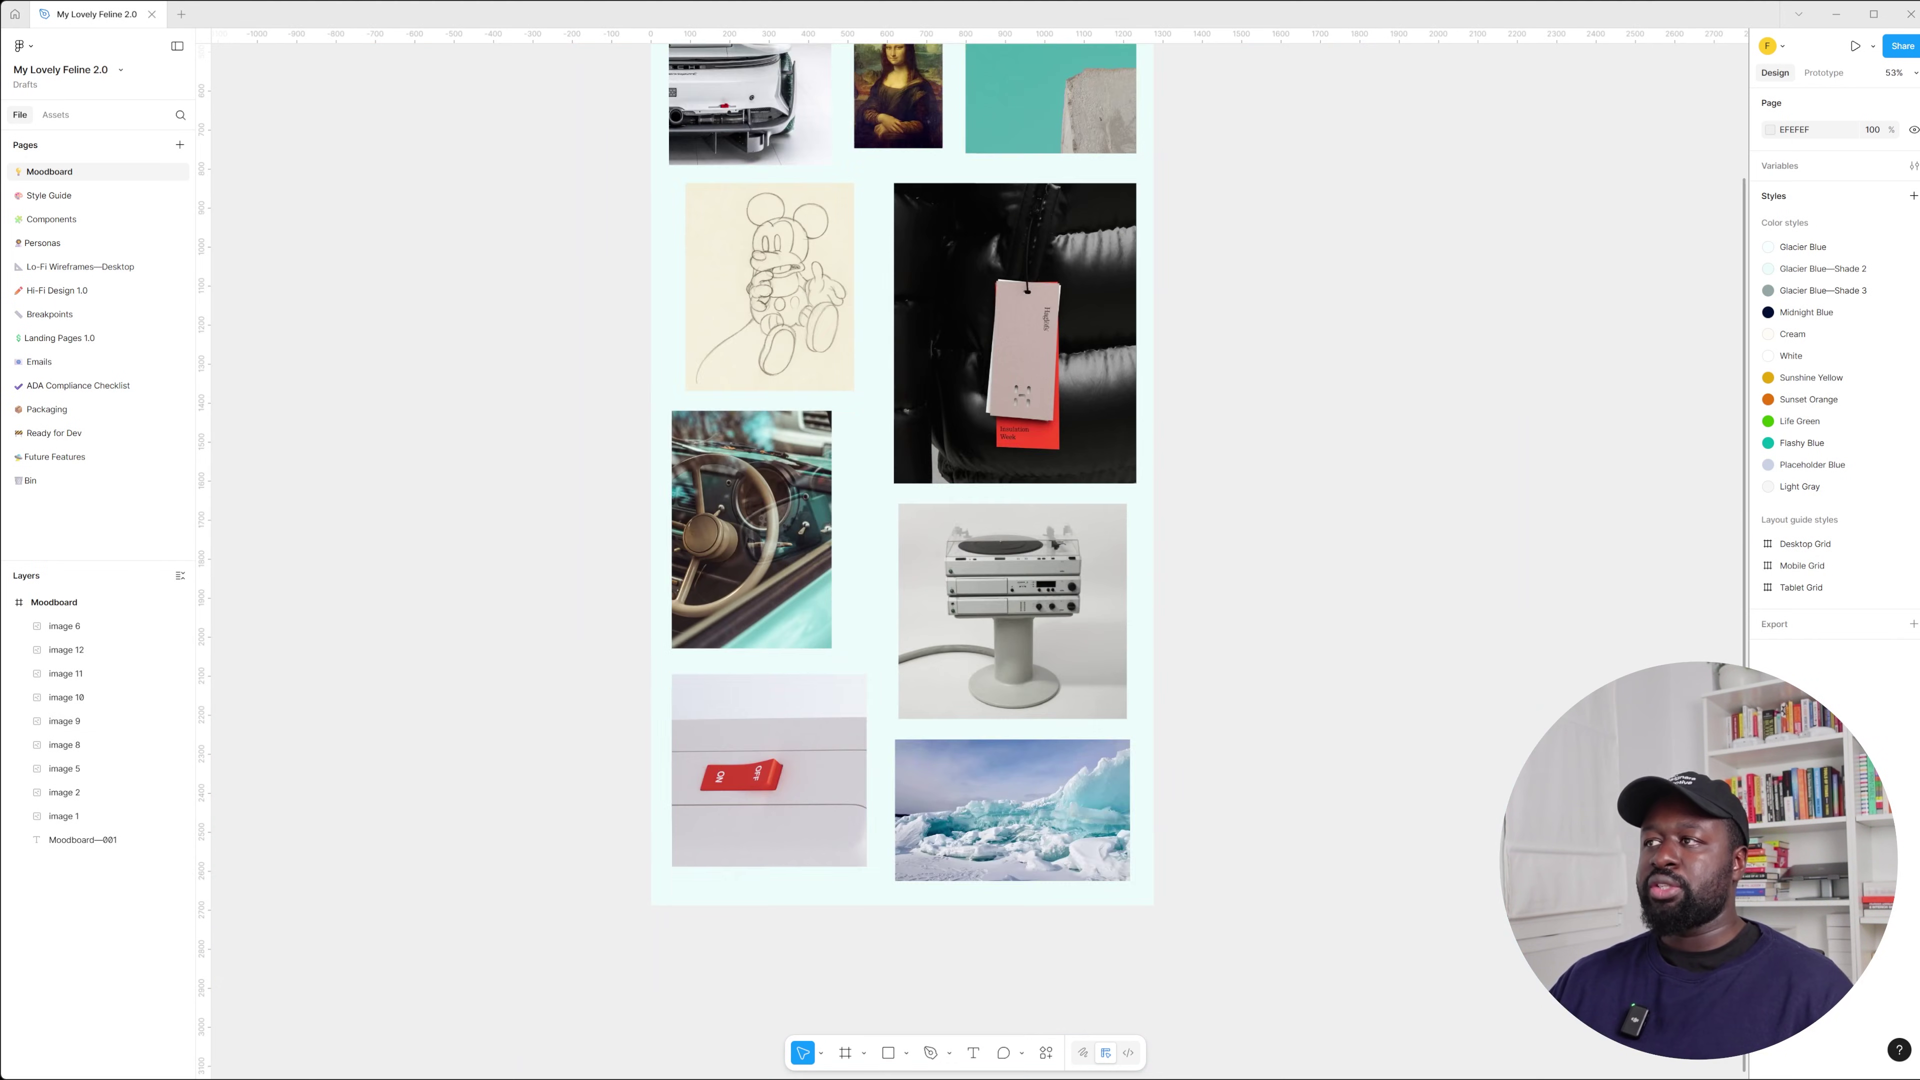
Zoom in on the jacket reference images, then fit the whole Moodboard frame in view
ctrl+scroll(1020, 590, up, 8)
ctrl+scroll(1020, 590, down, 6)
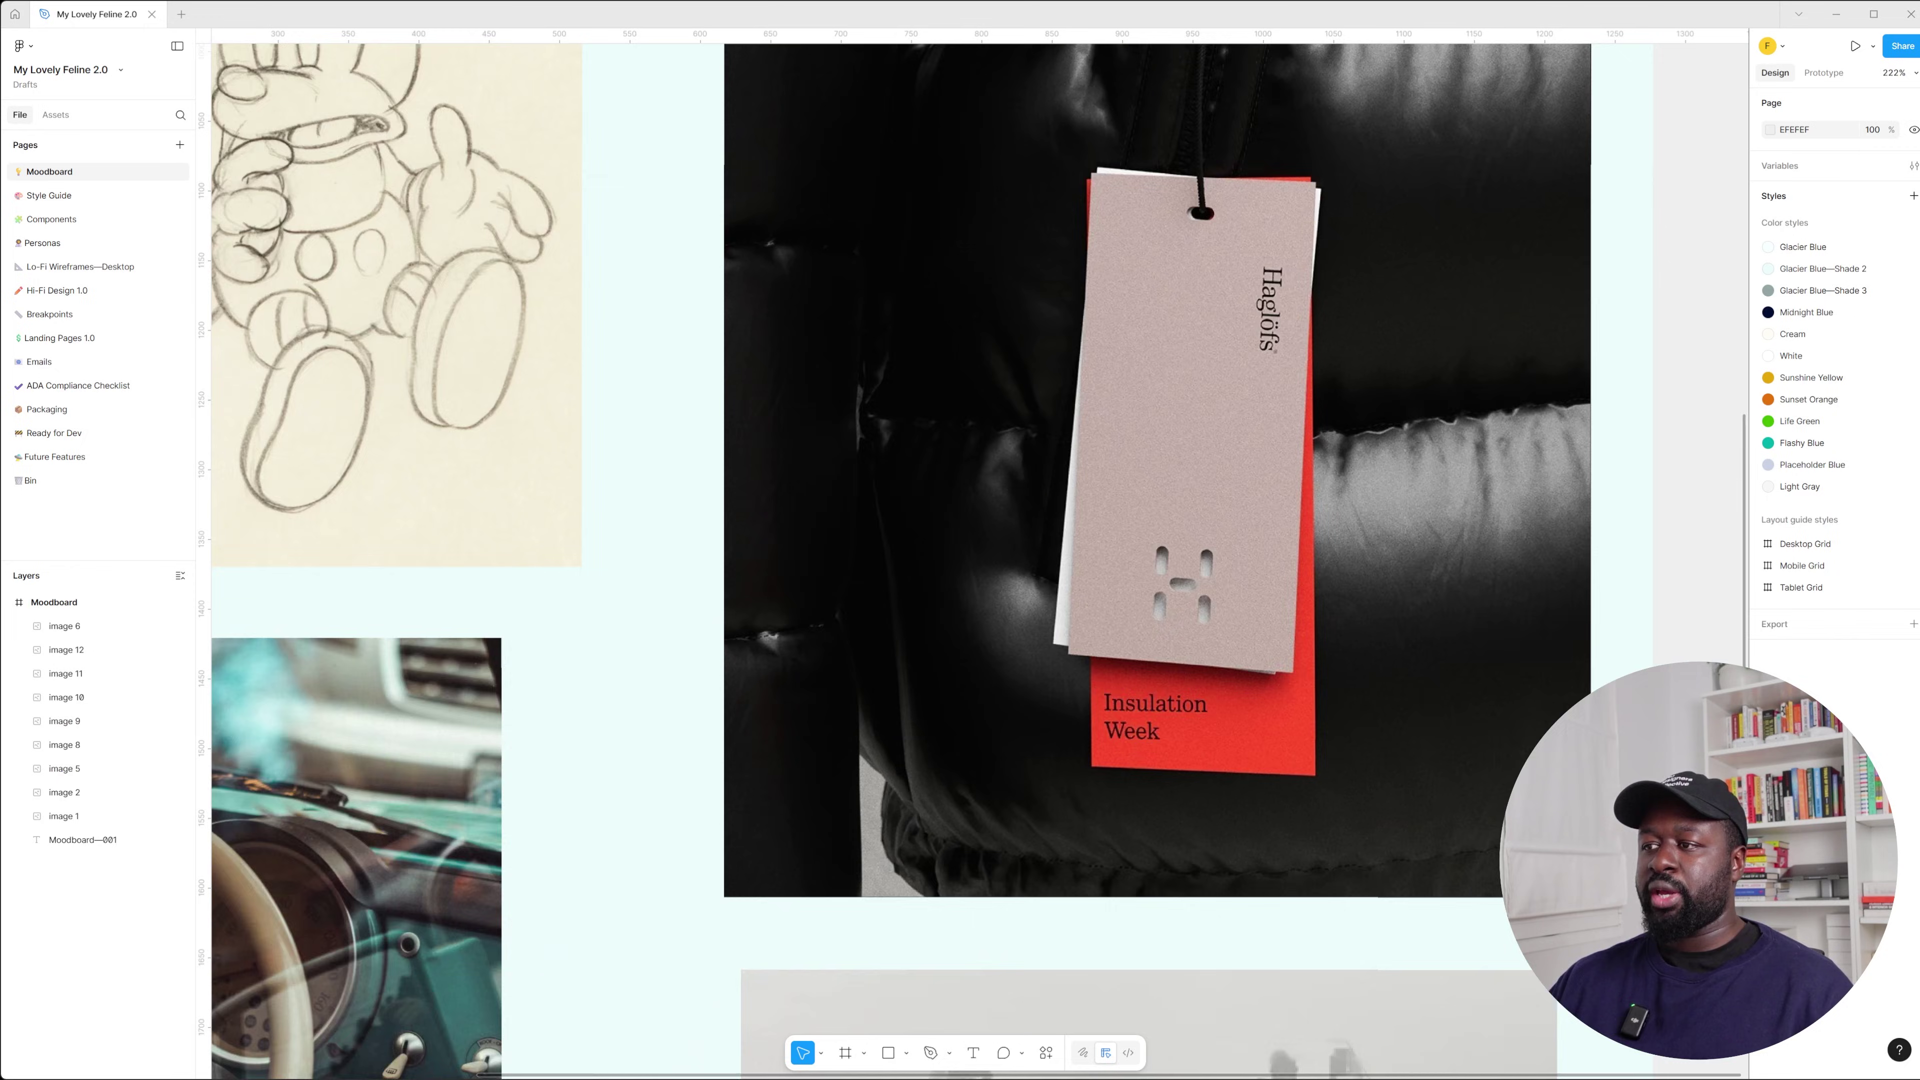
scroll(816, 825, down, 5)
ctrl+scroll(816, 824, up, 8)
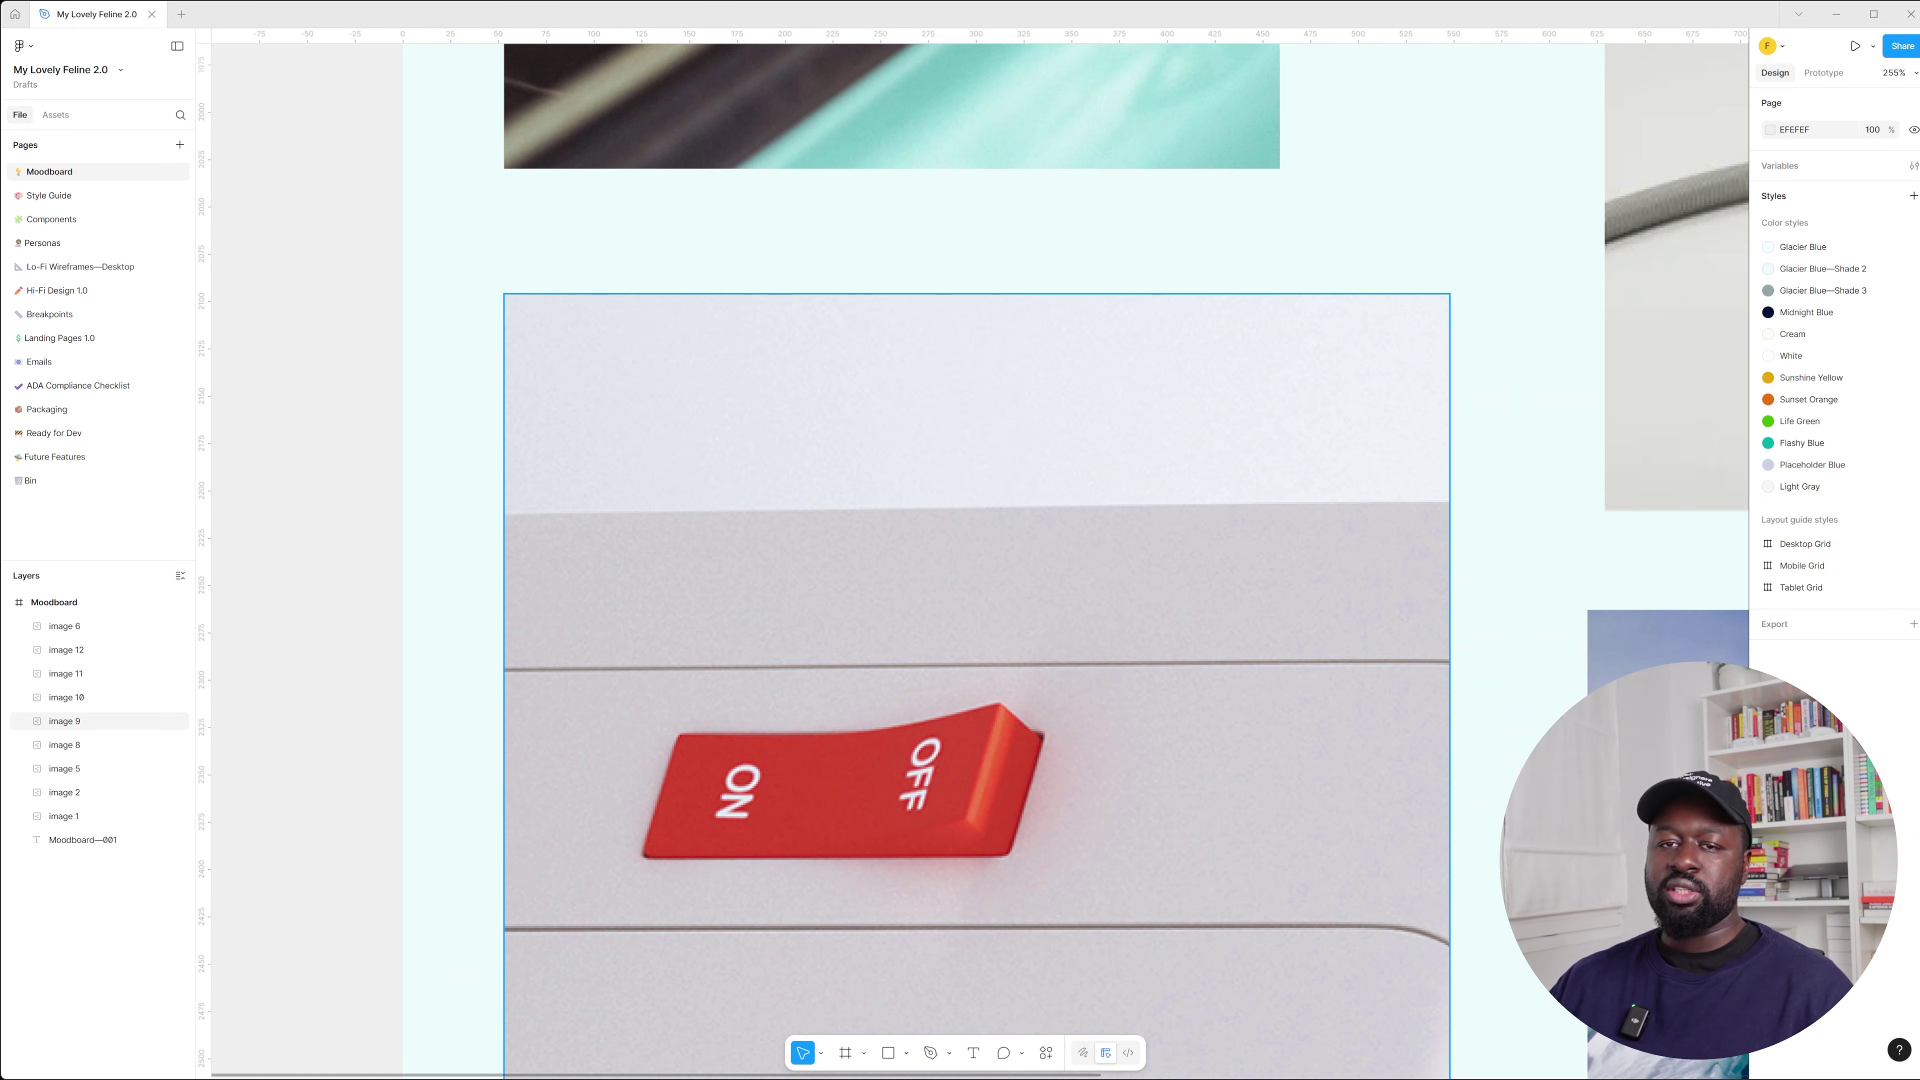
key(shift+1)
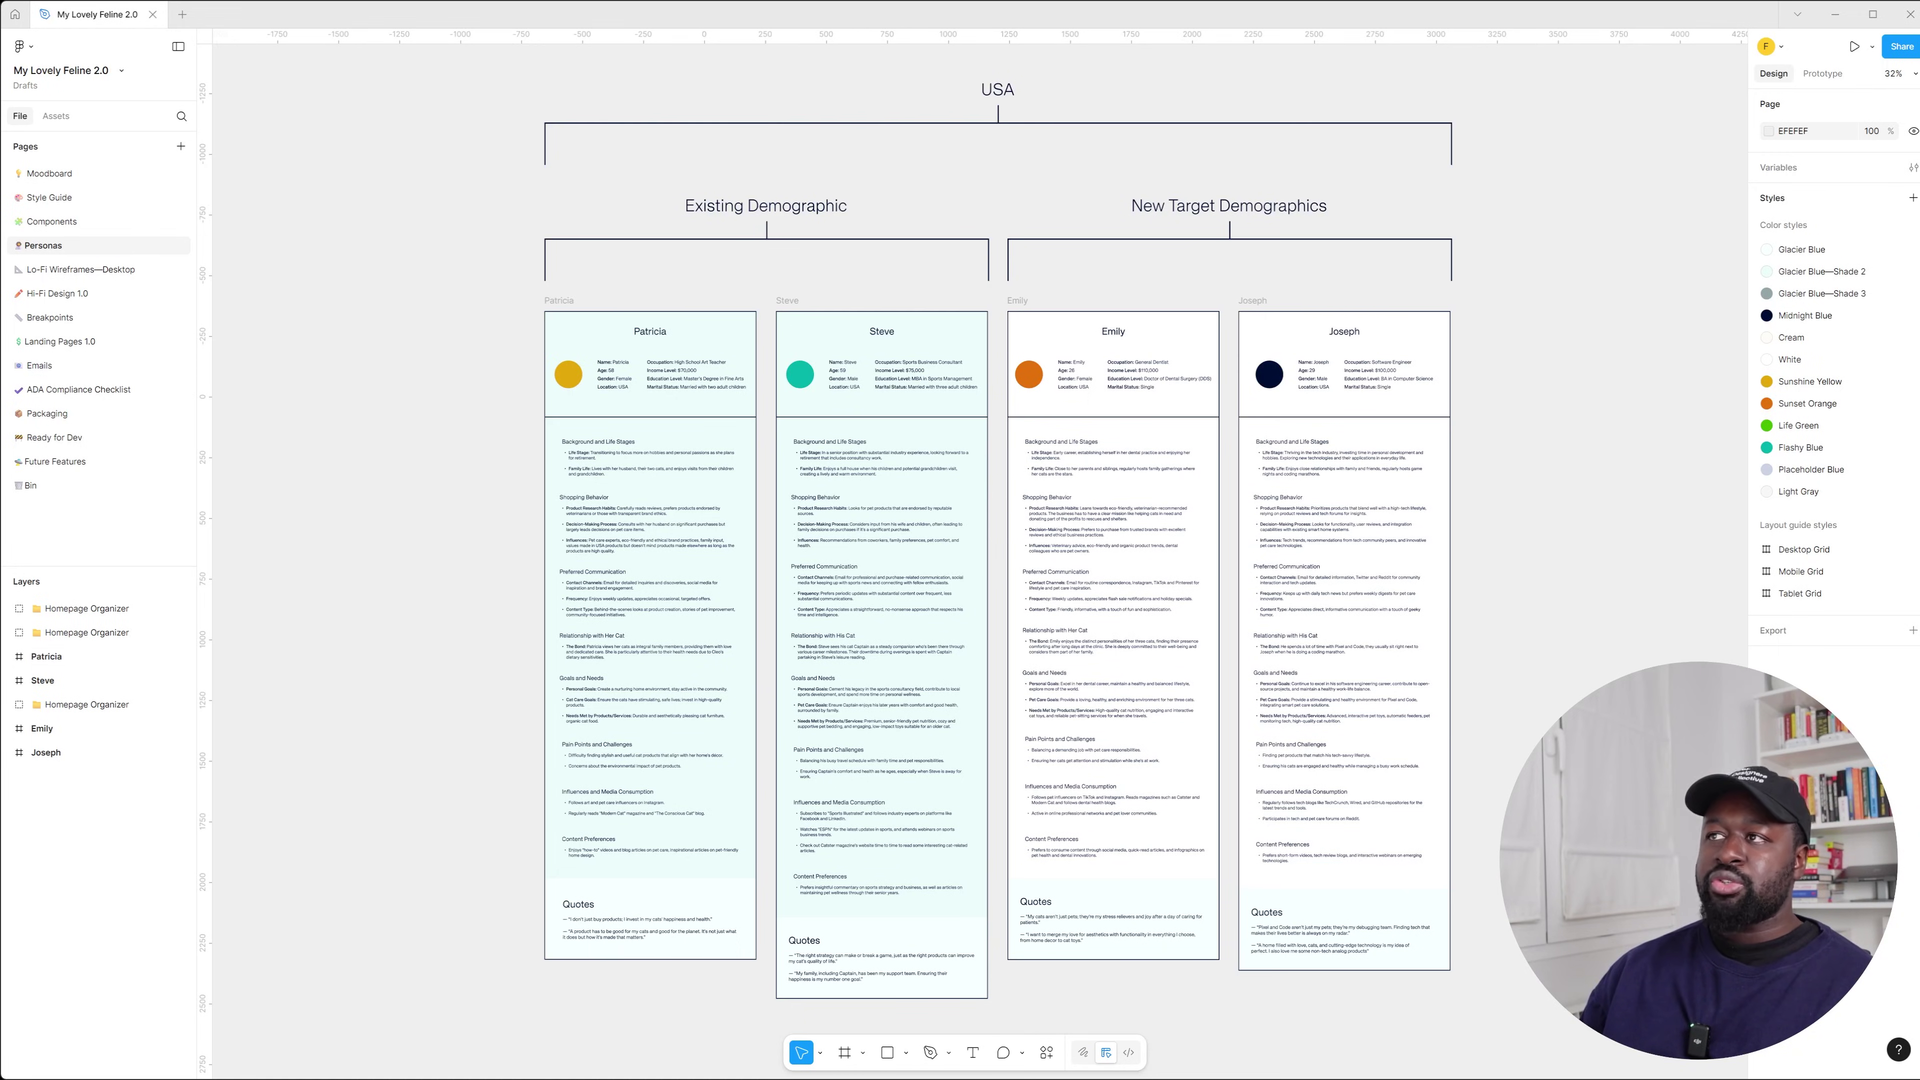
scroll(978, 87, up, 10)
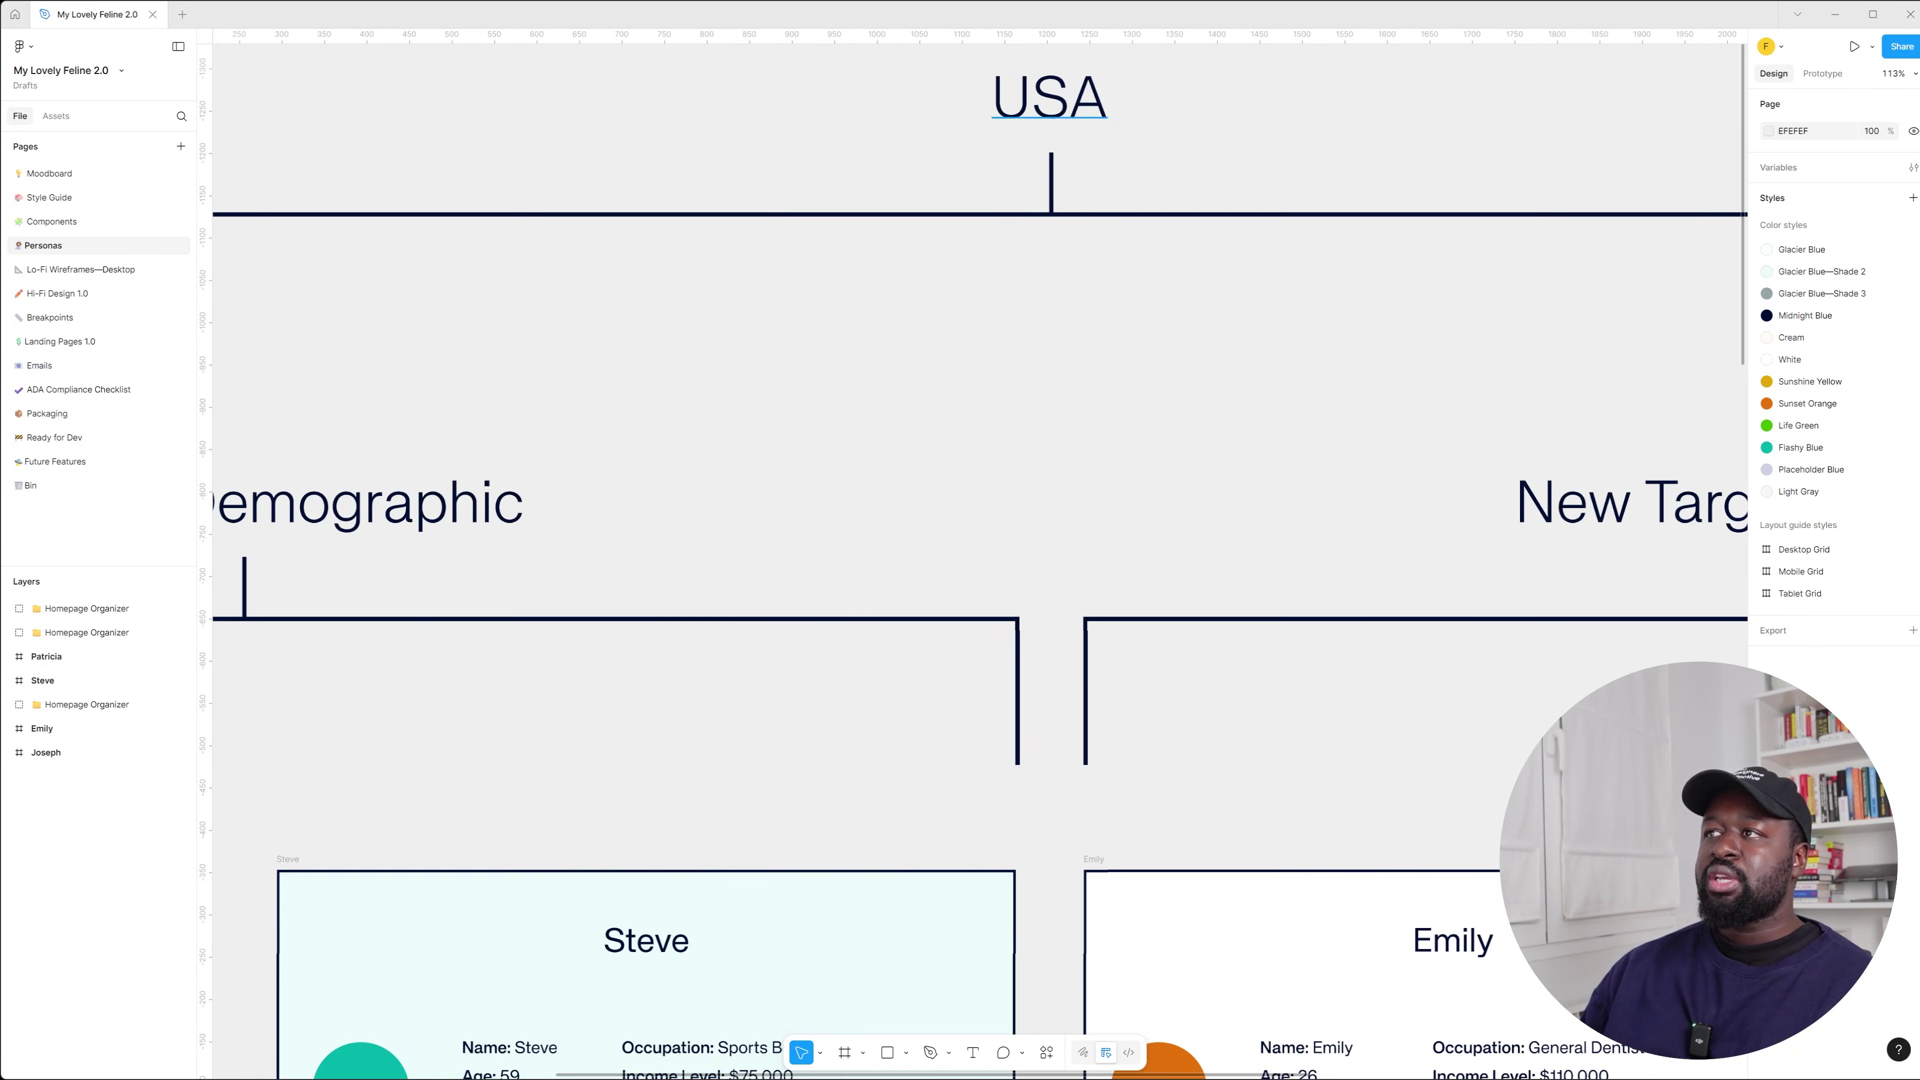
scroll(977, 303, up, 2)
scroll(1090, 197, down, 5)
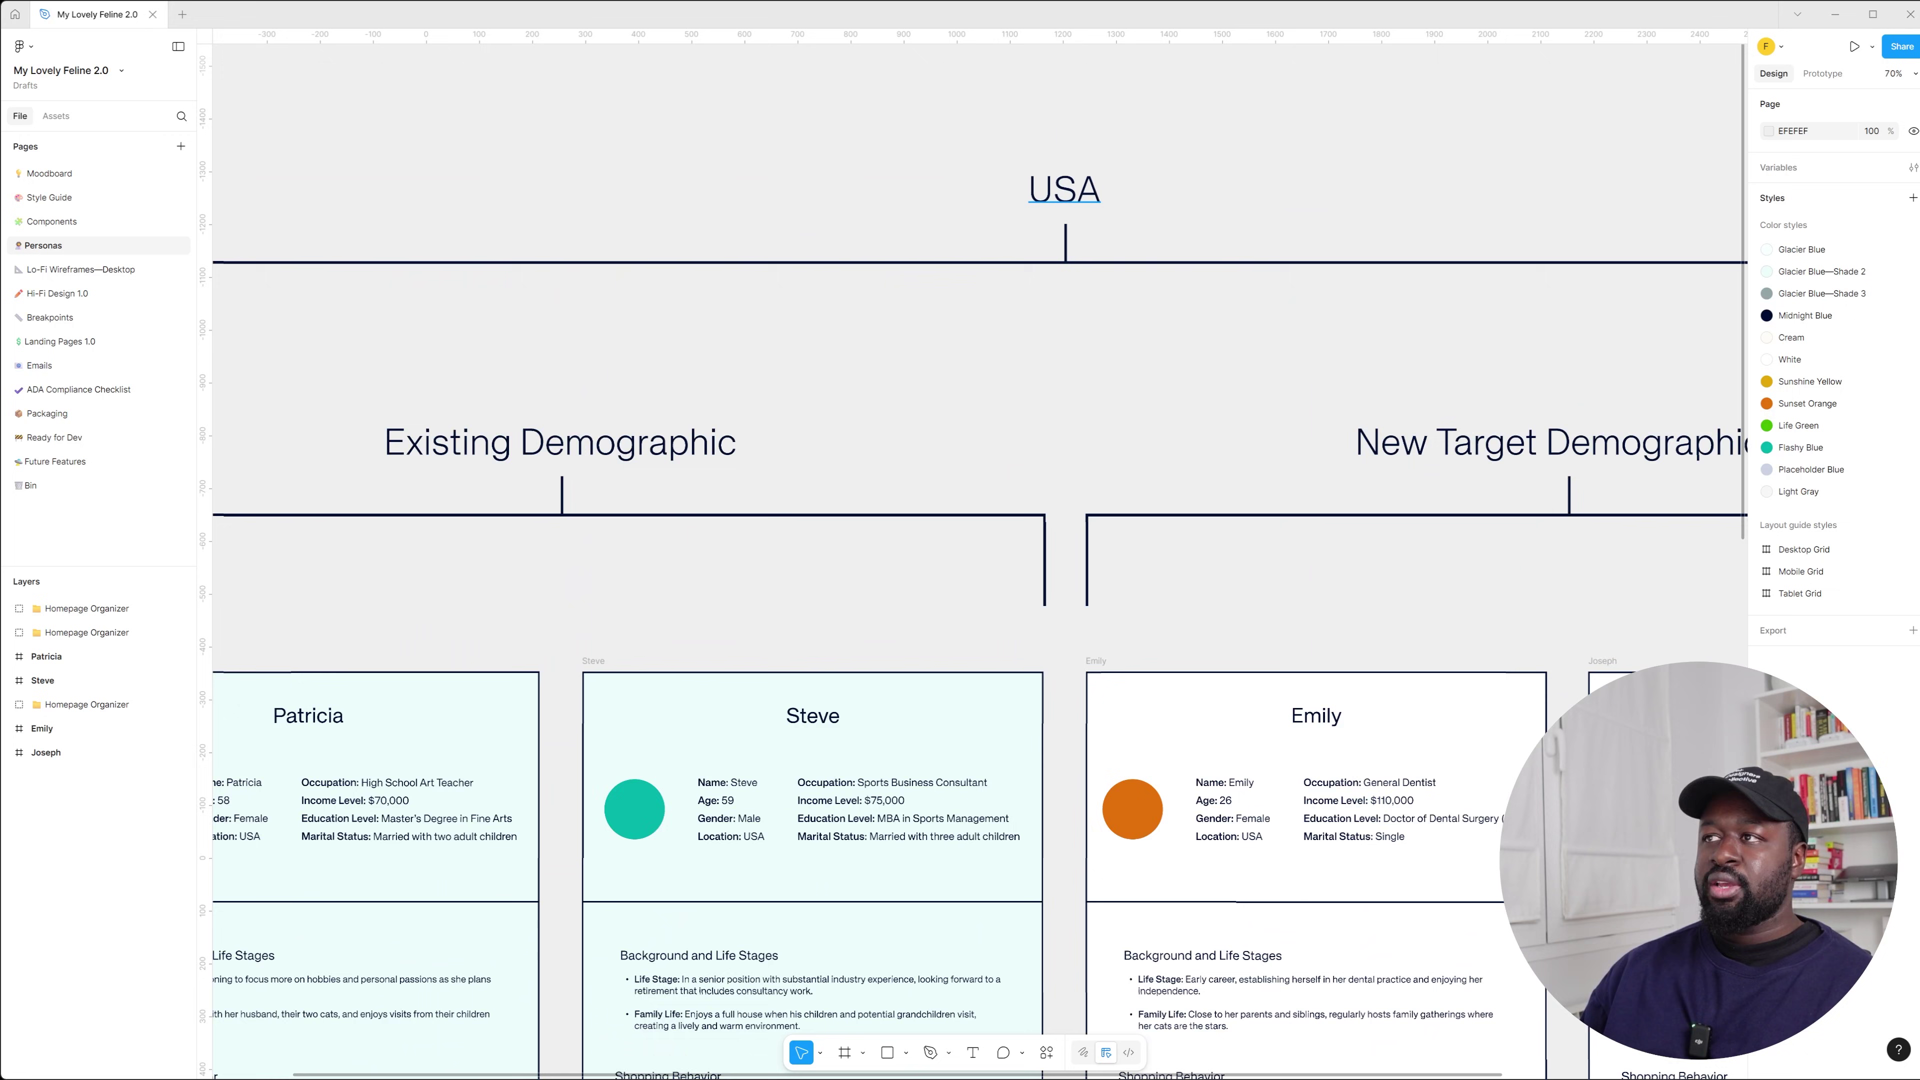
scroll(731, 263, down, 4)
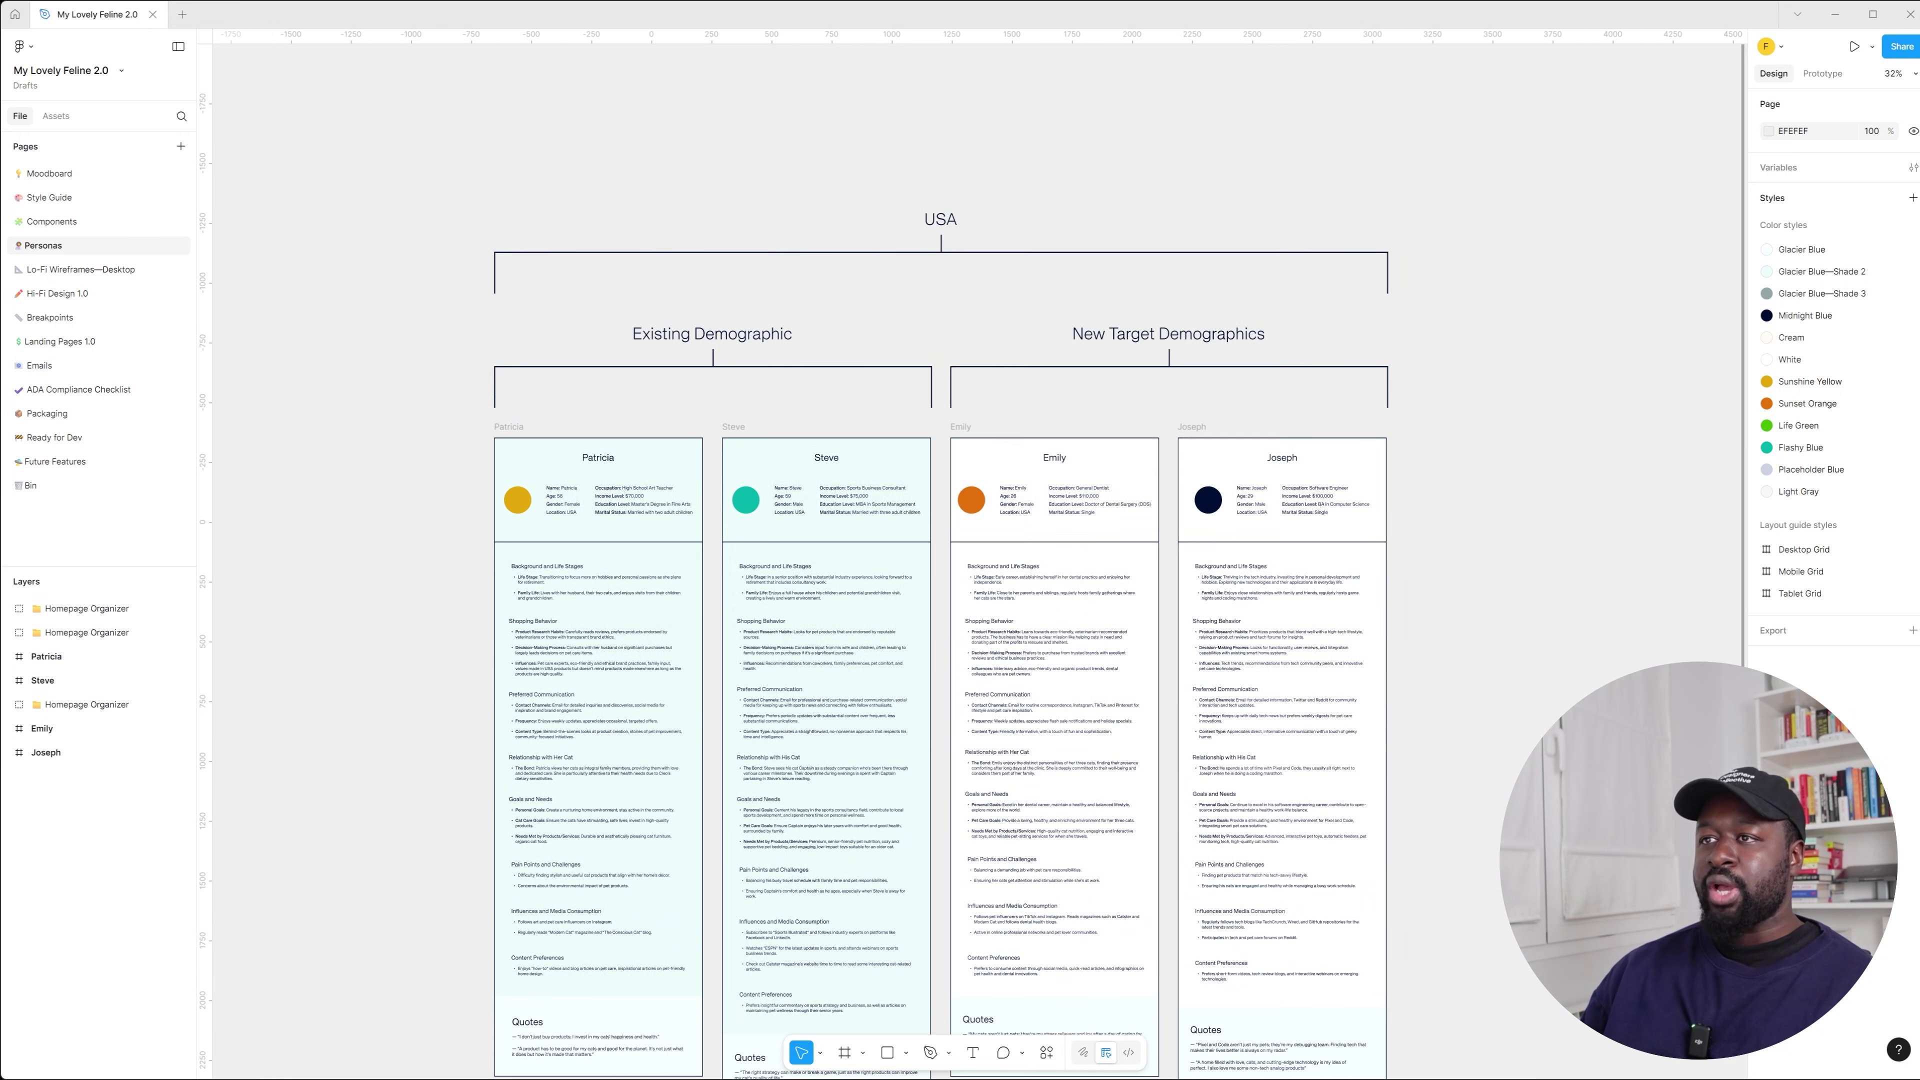
scroll(1081, 374, up, 4)
scroll(1208, 372, down, 3)
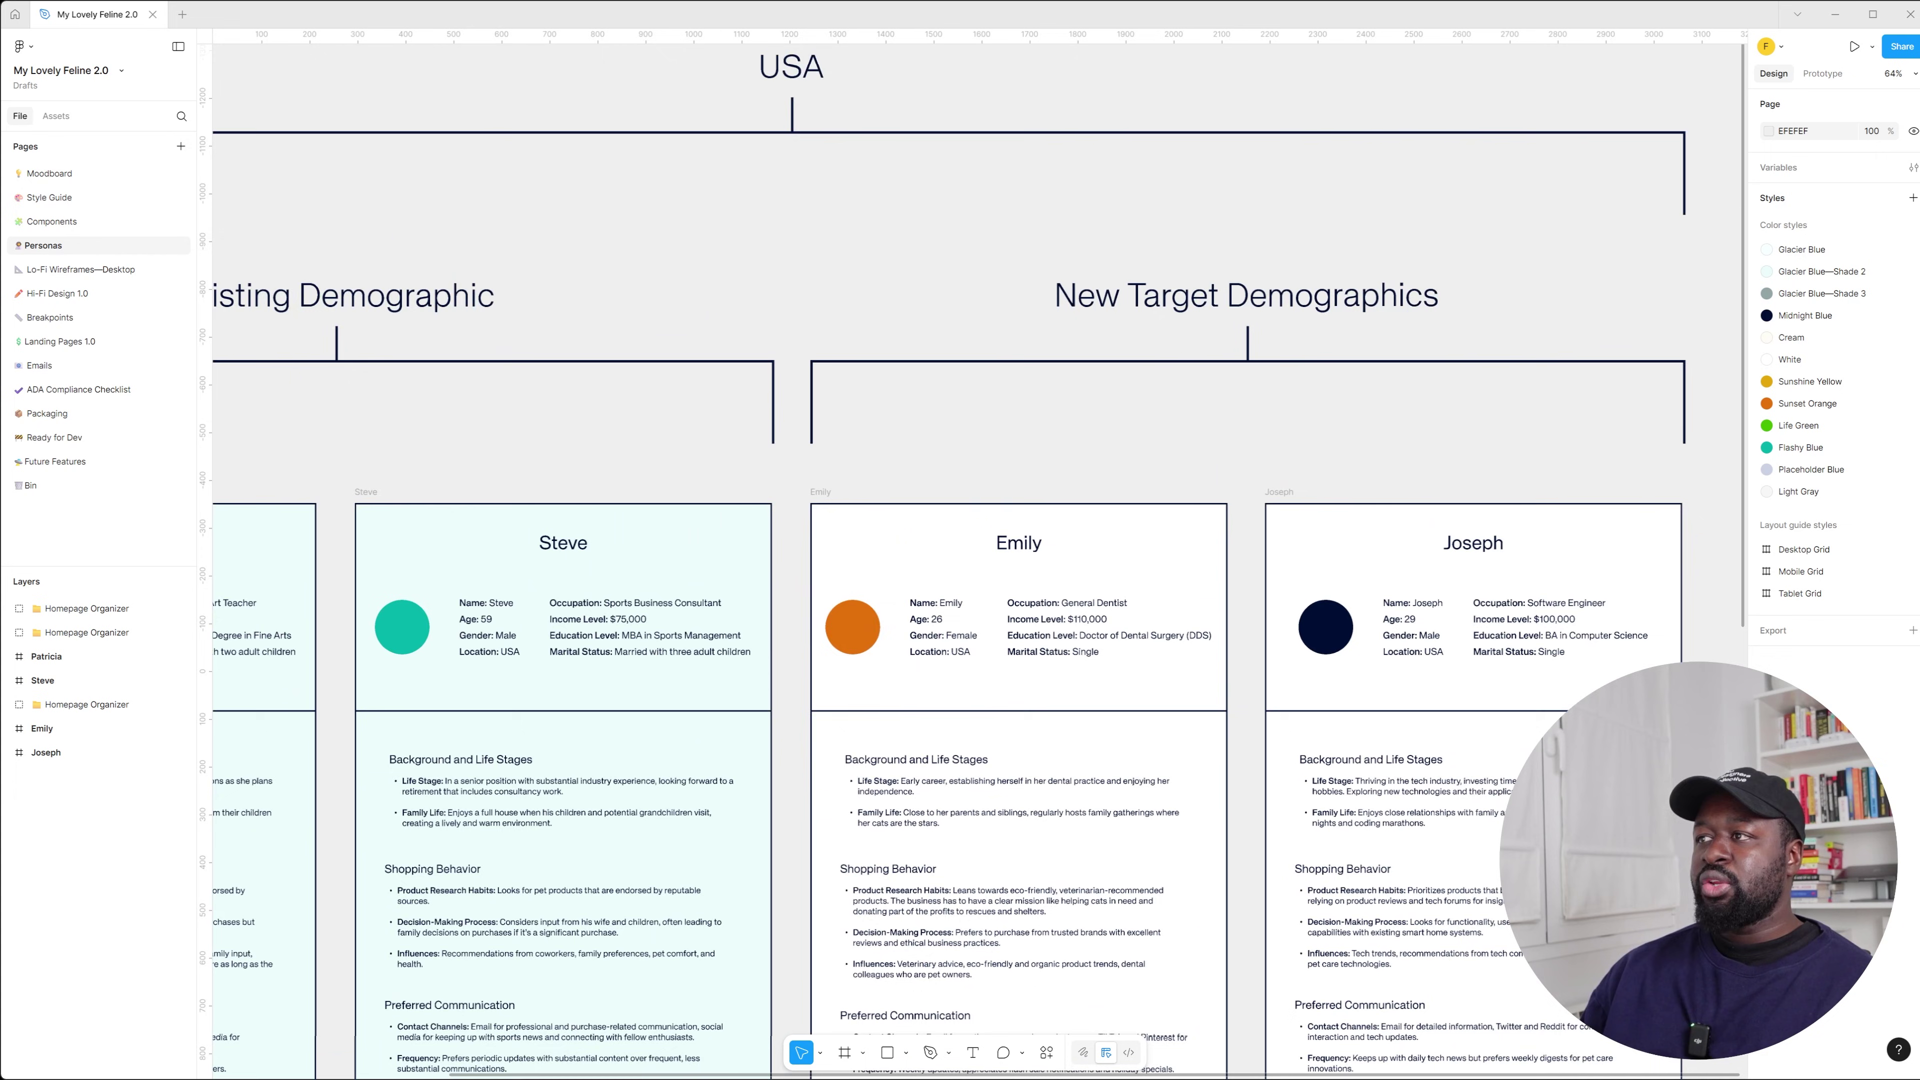
scroll(1187, 336, down, 2)
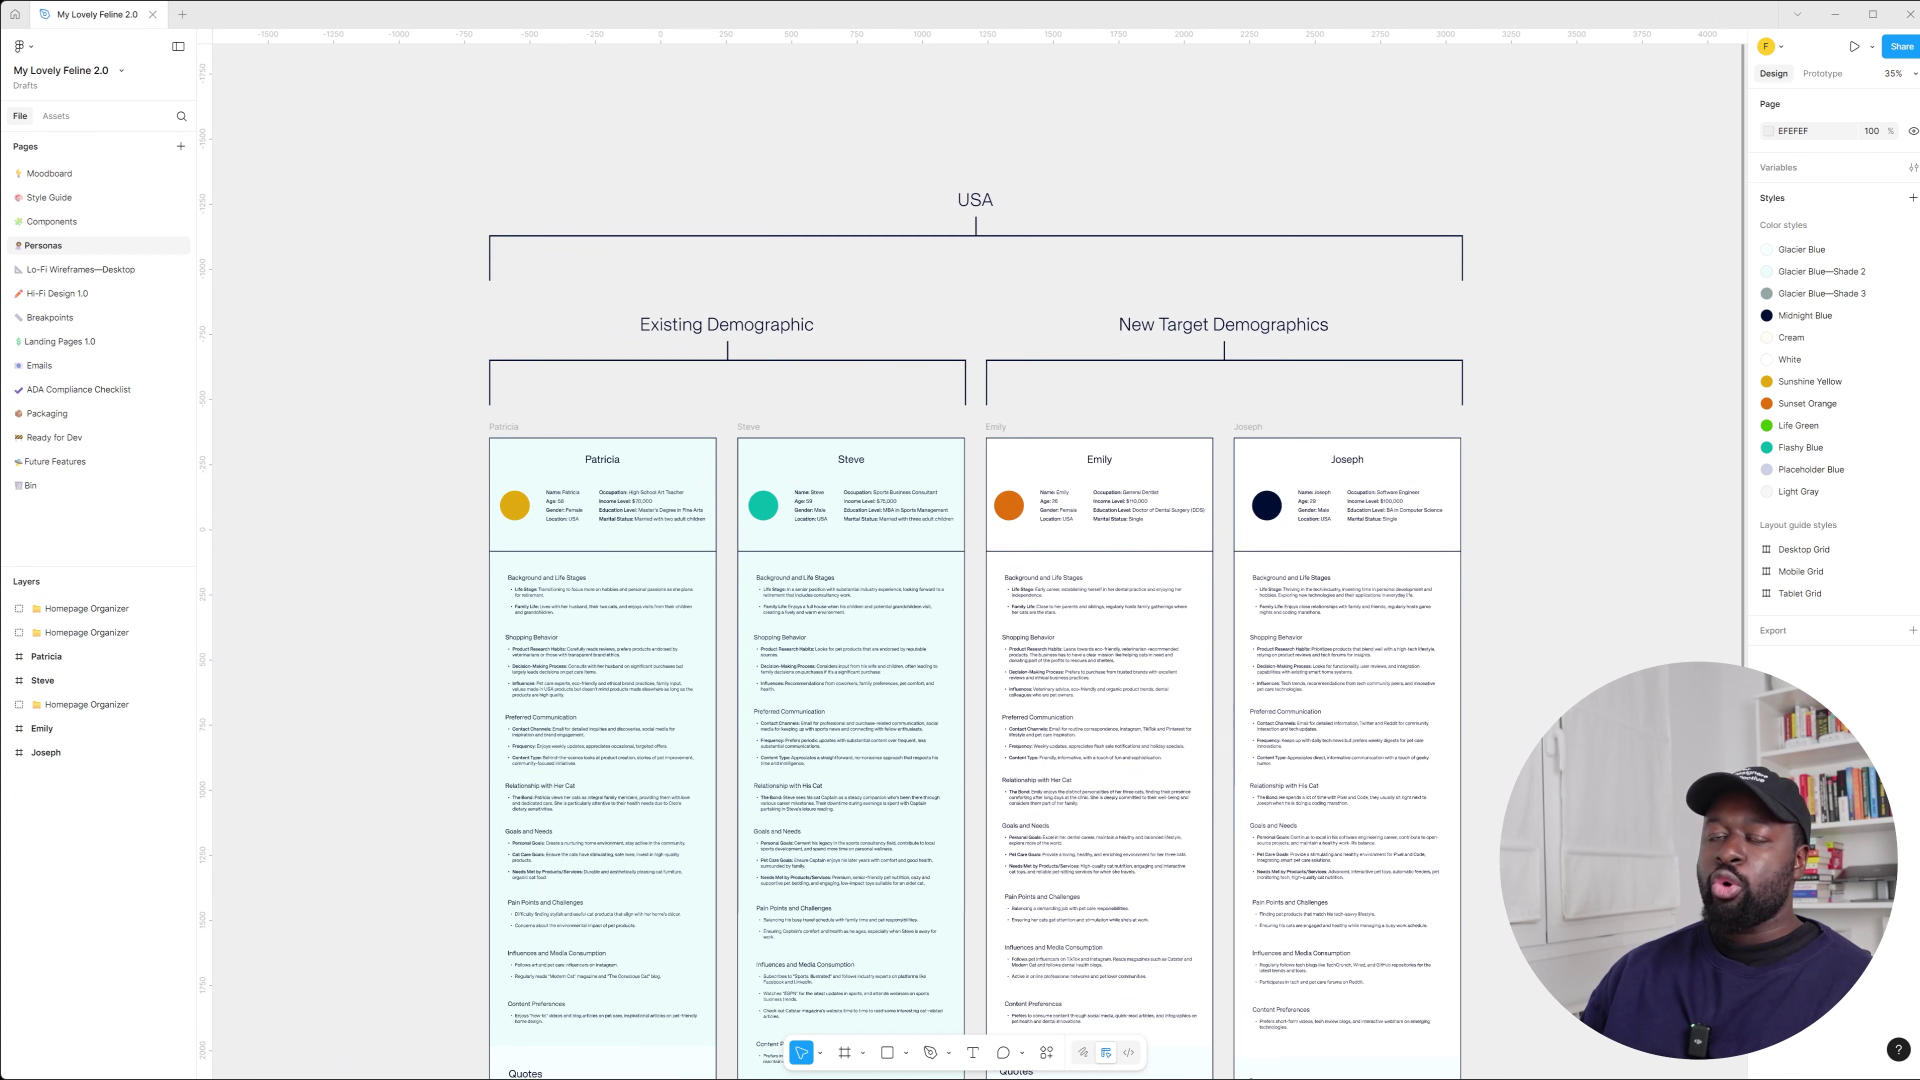
scroll(505, 332, up, 2)
scroll(656, 389, up, 3)
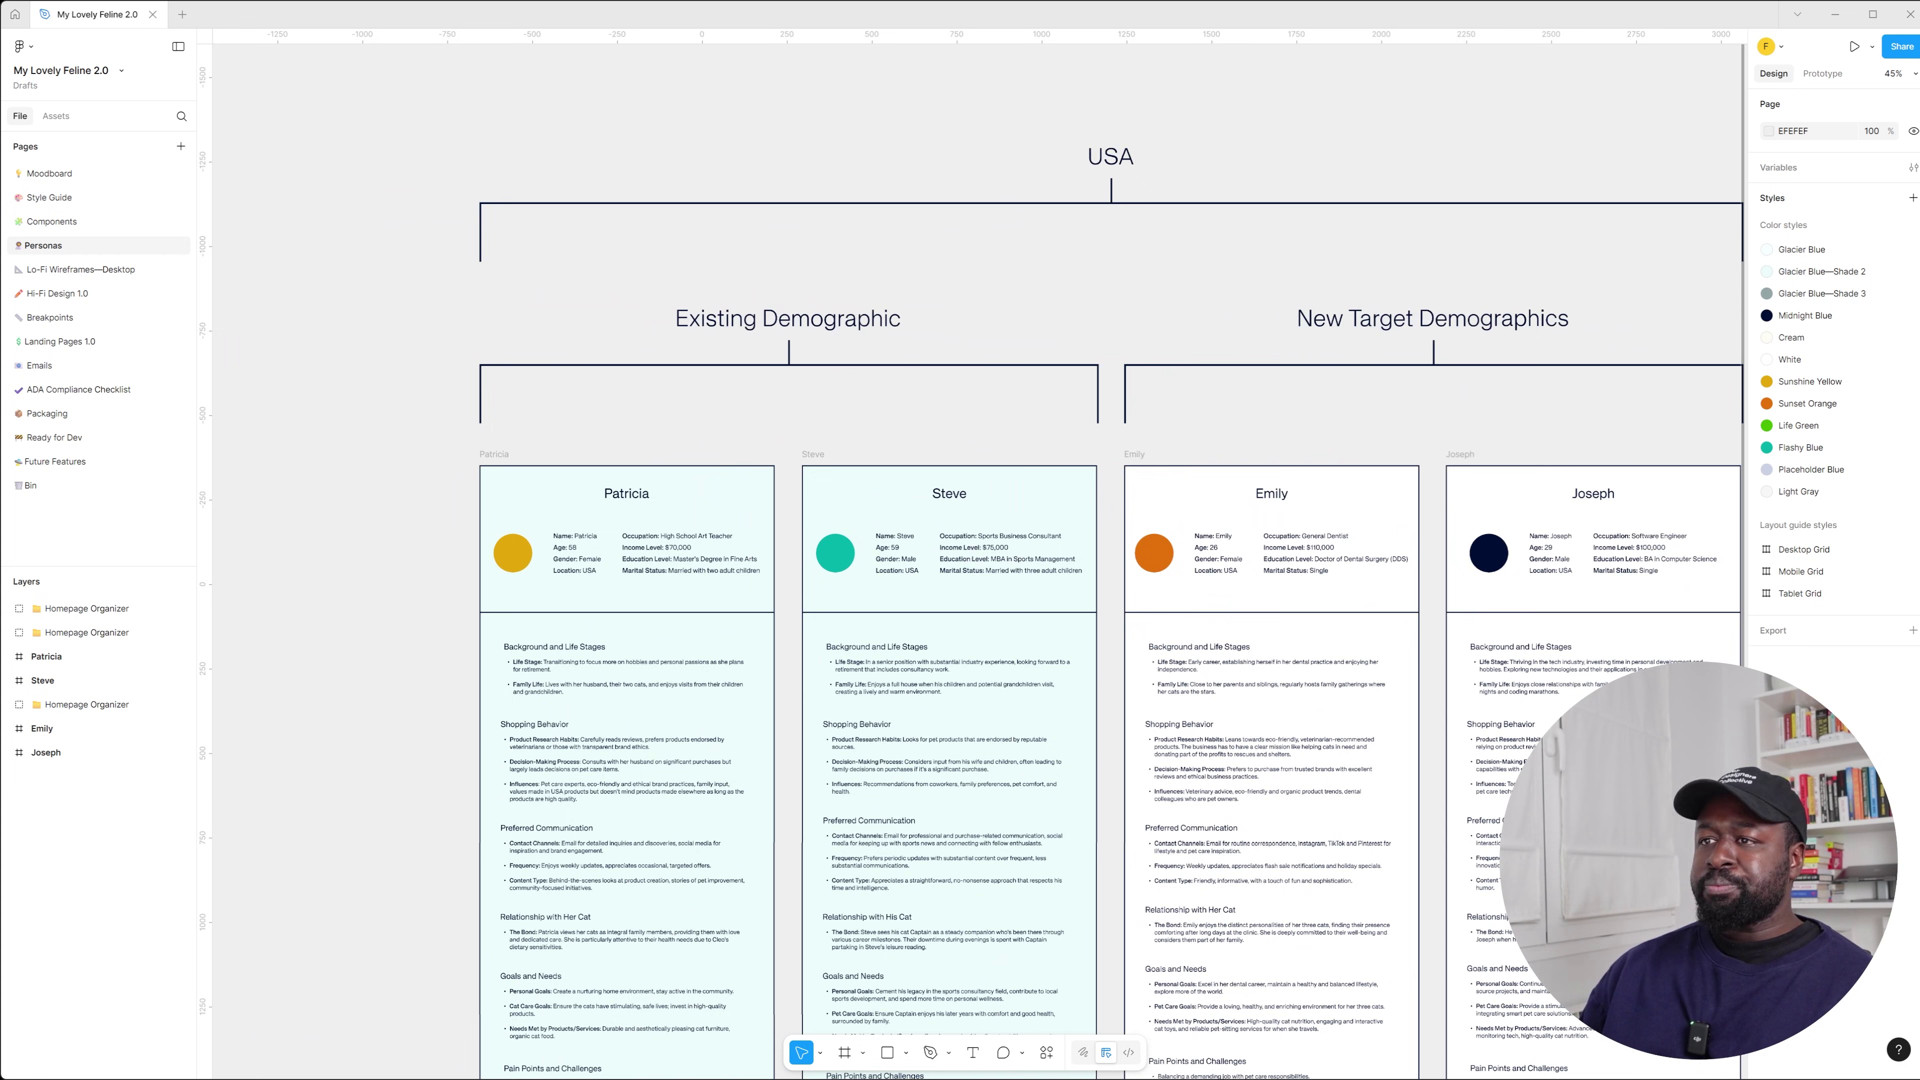
scroll(975, 560, down, 10)
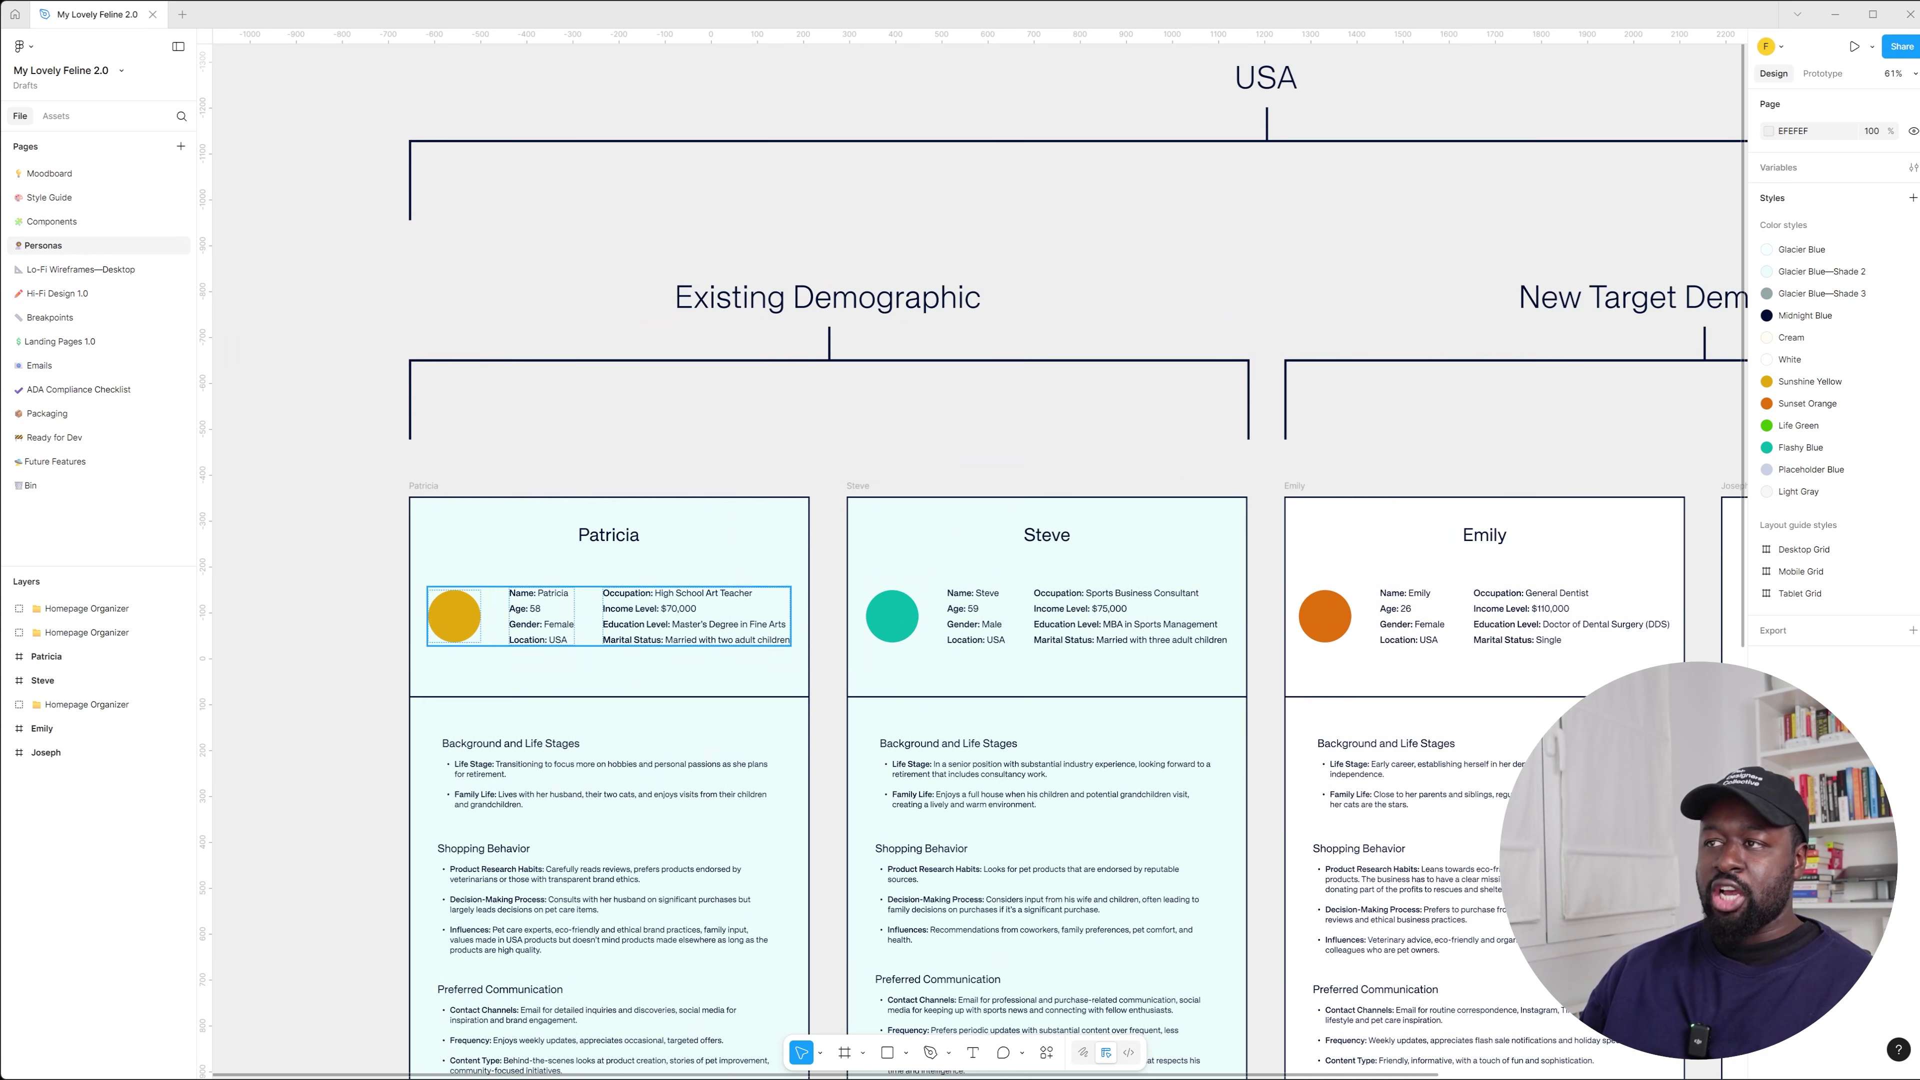
scroll(975, 559, down, 6)
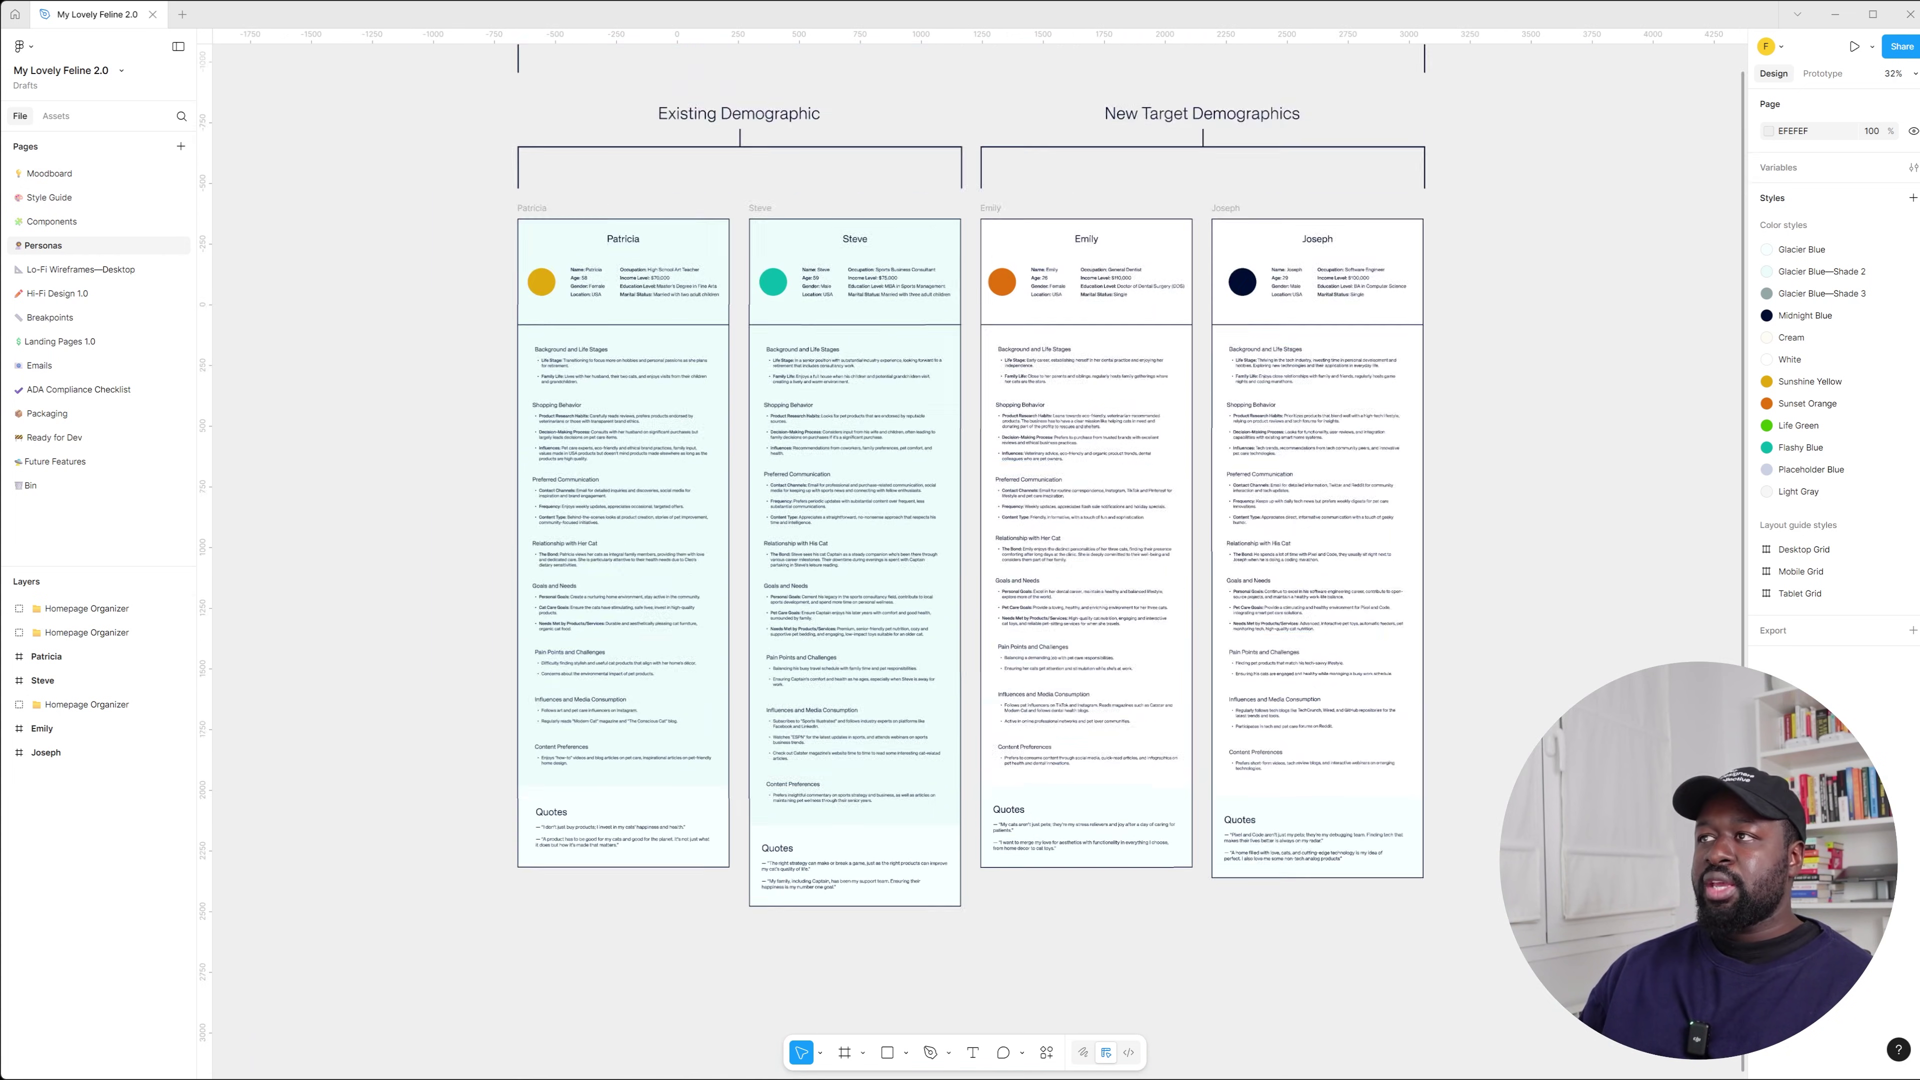
scroll(1202, 333, up, 6)
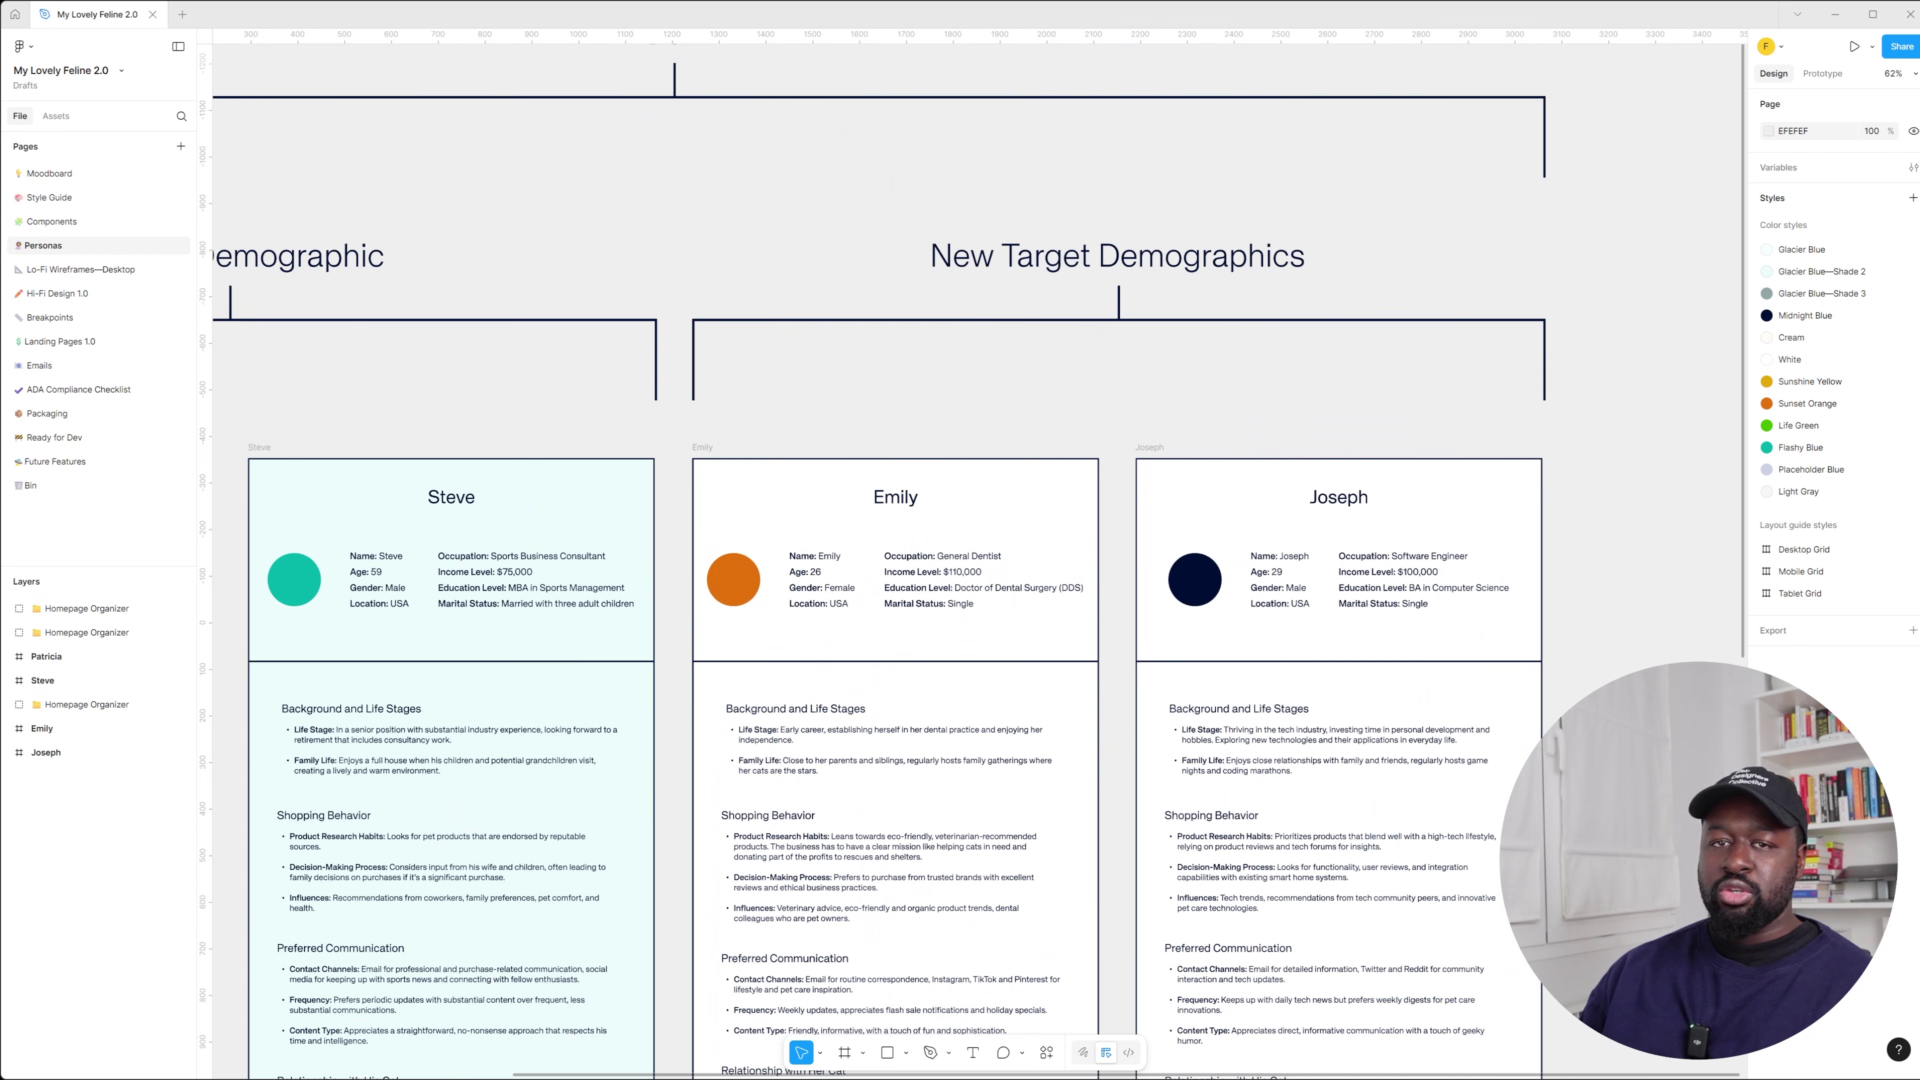
scroll(975, 559, down, 5)
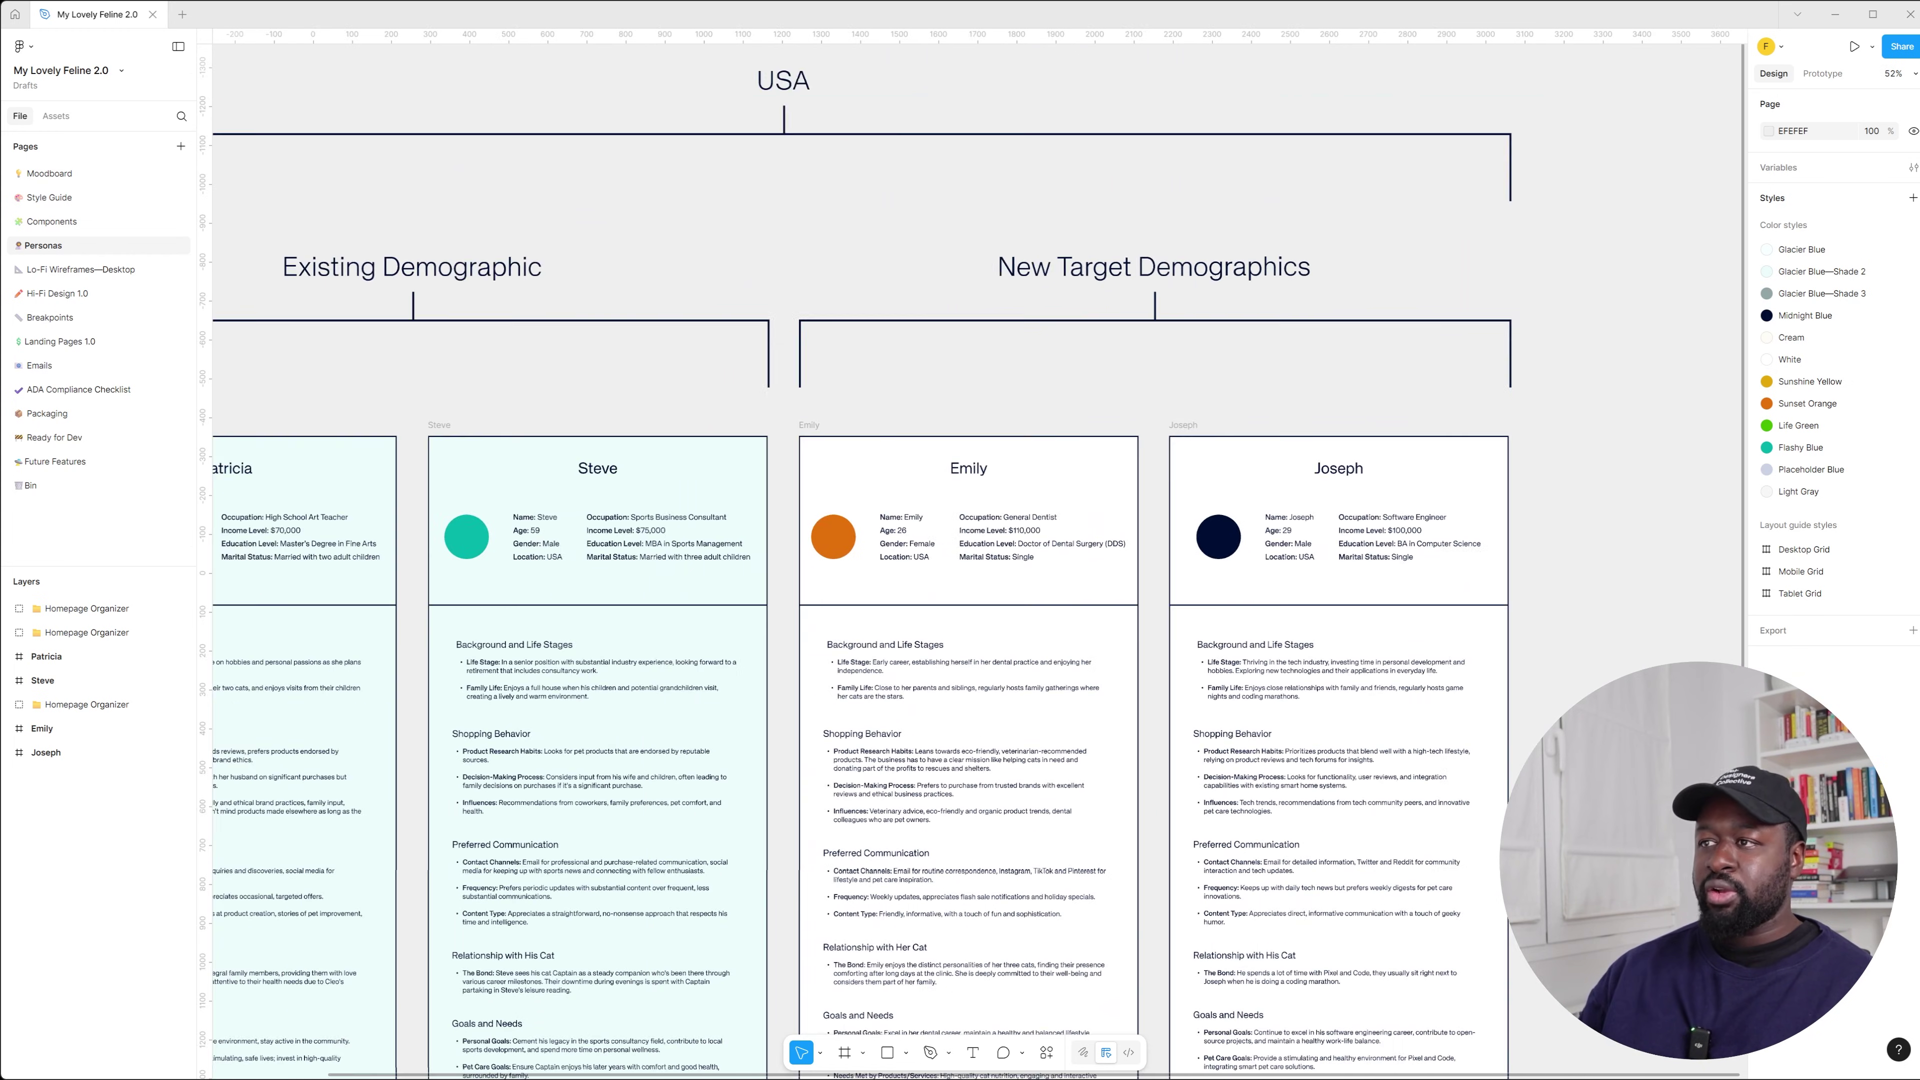
scroll(453, 522, up, 6)
scroll(612, 481, up, 5)
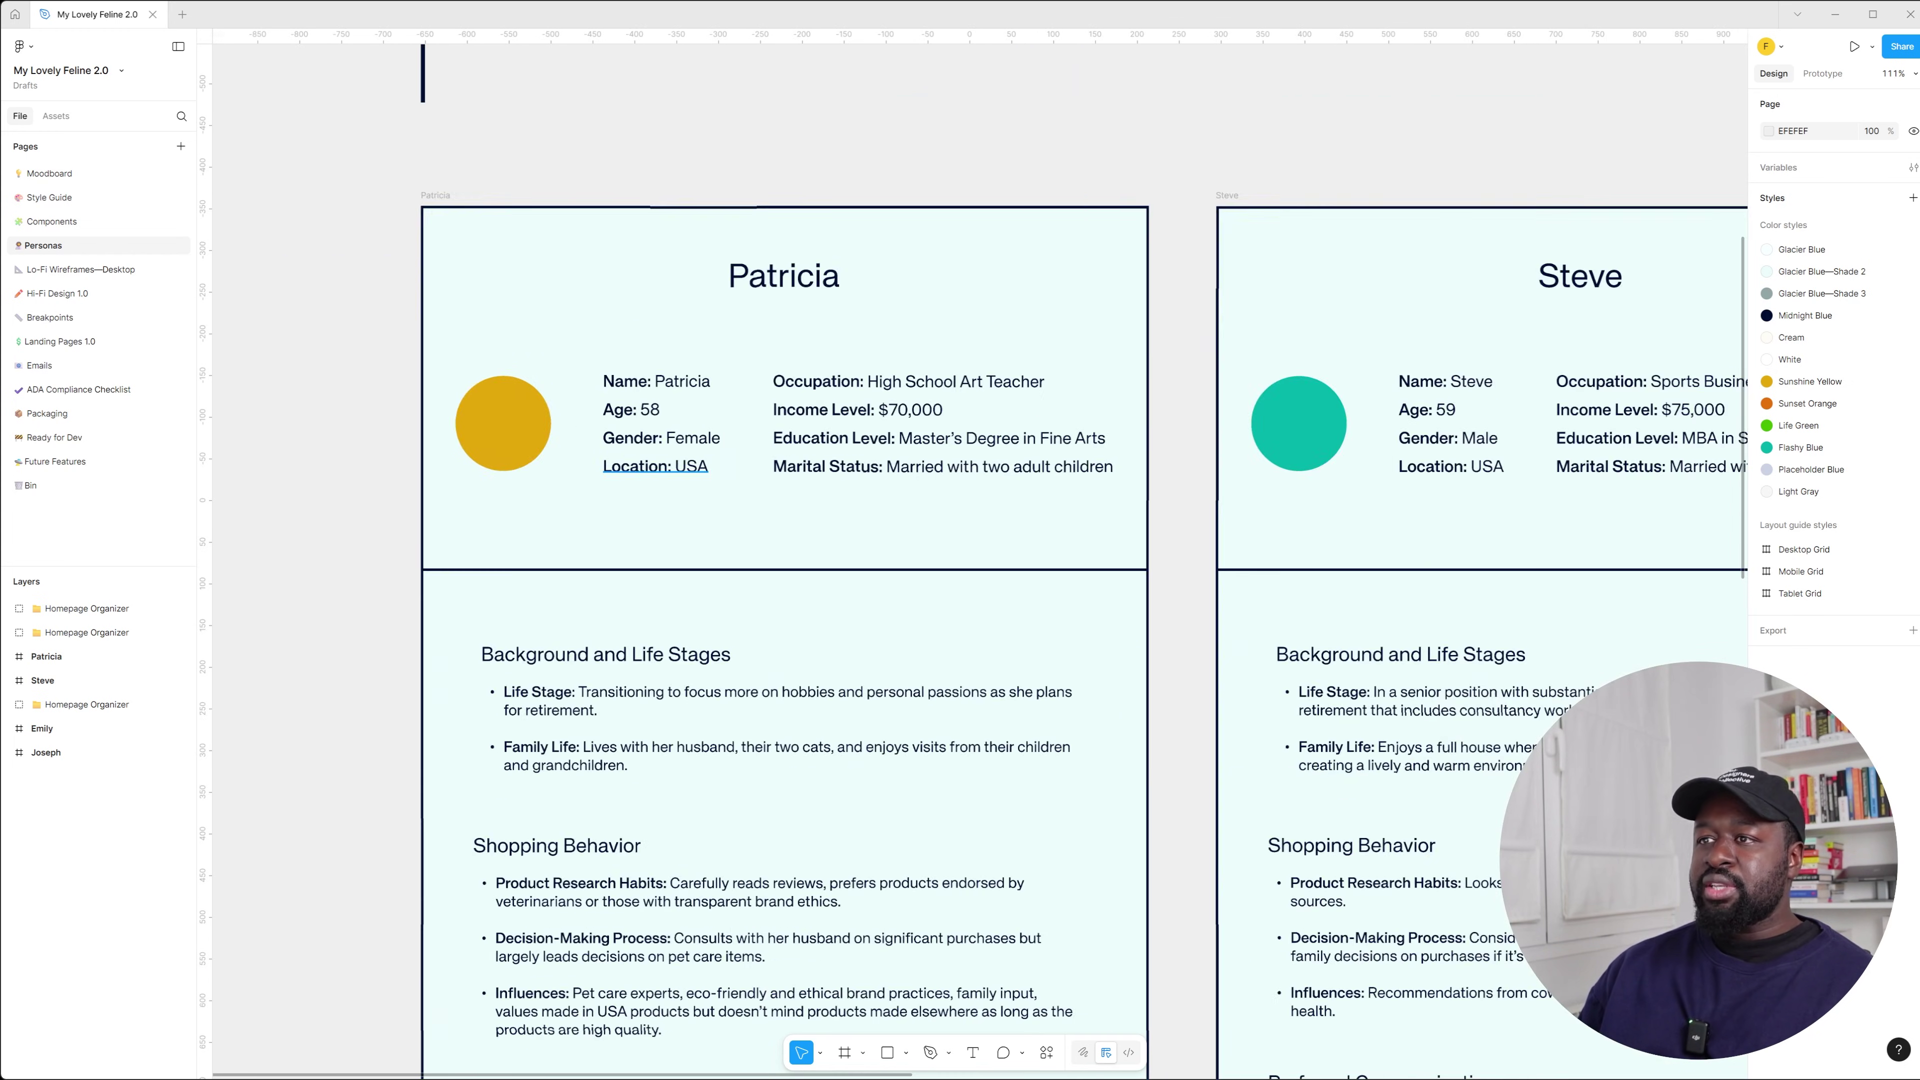
scroll(522, 321, down, 5)
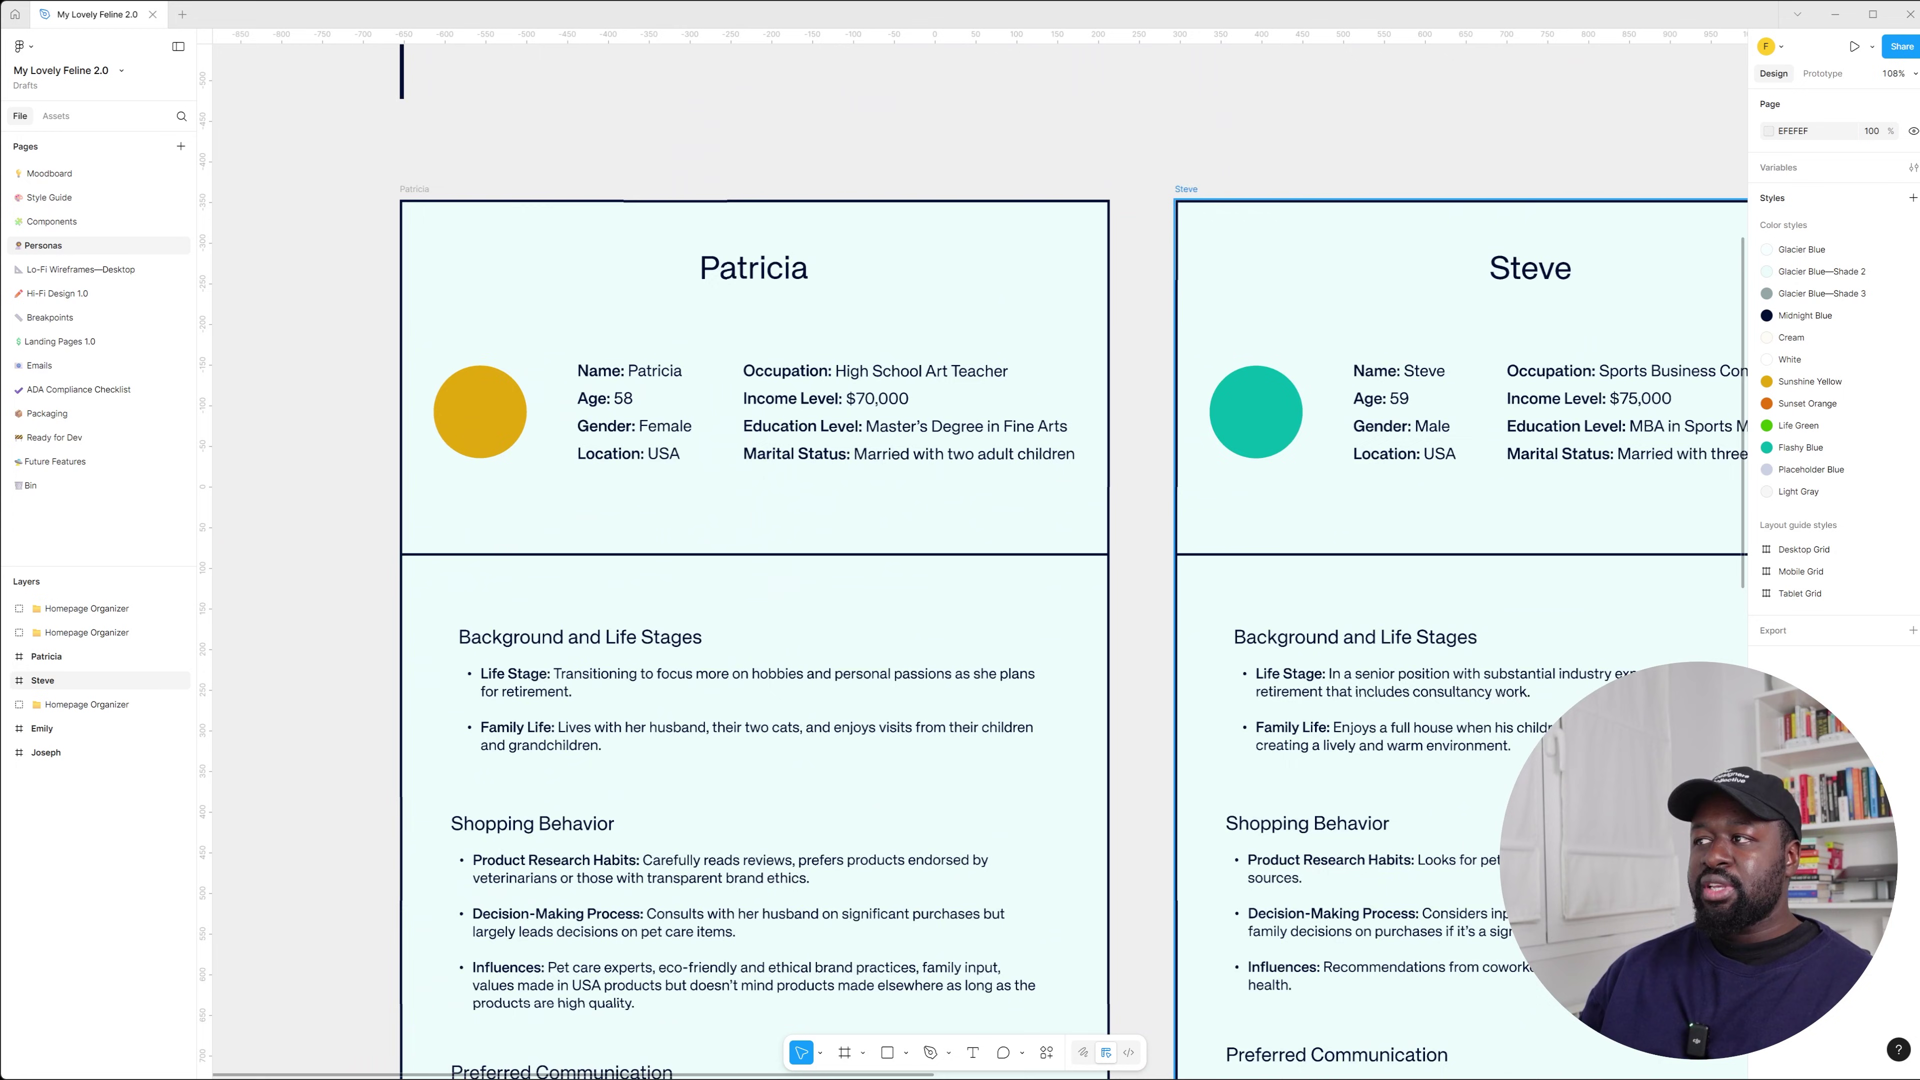
scroll(661, 344, up, 3)
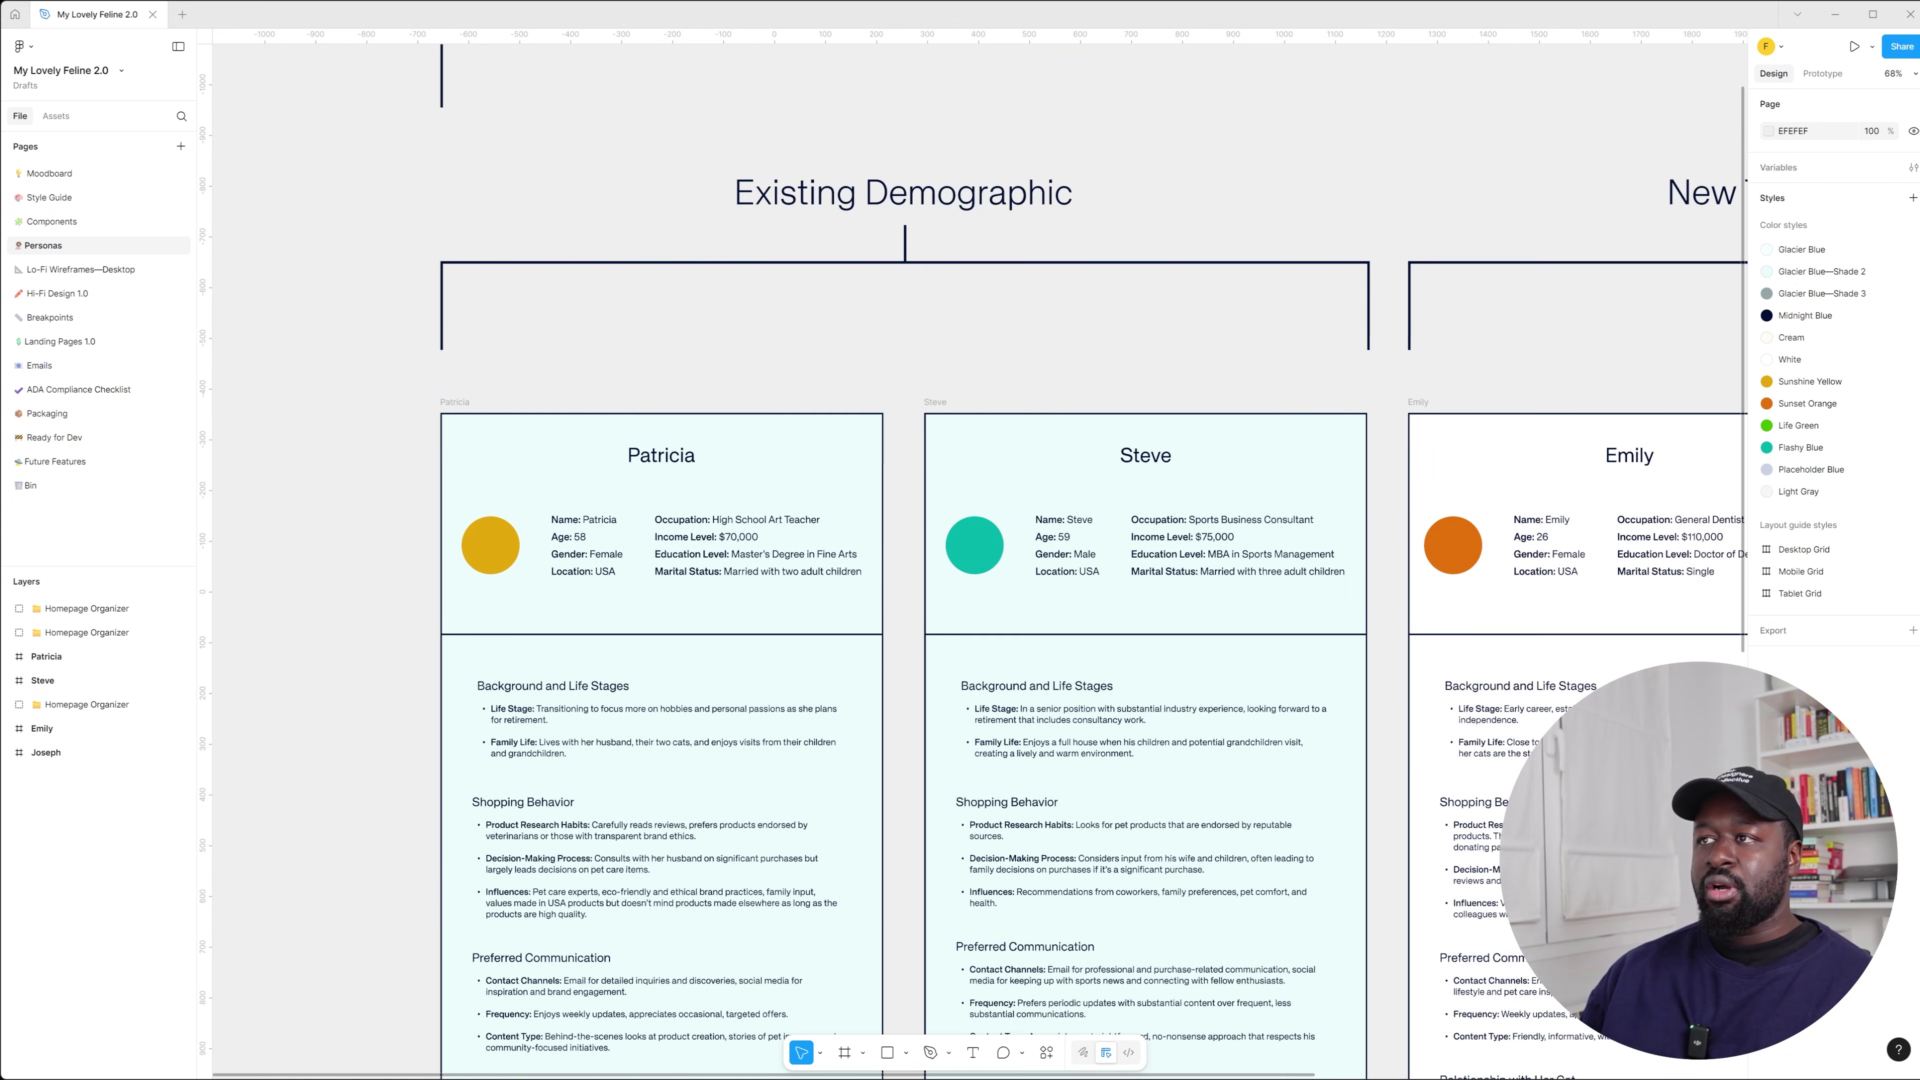
scroll(616, 313, down, 3)
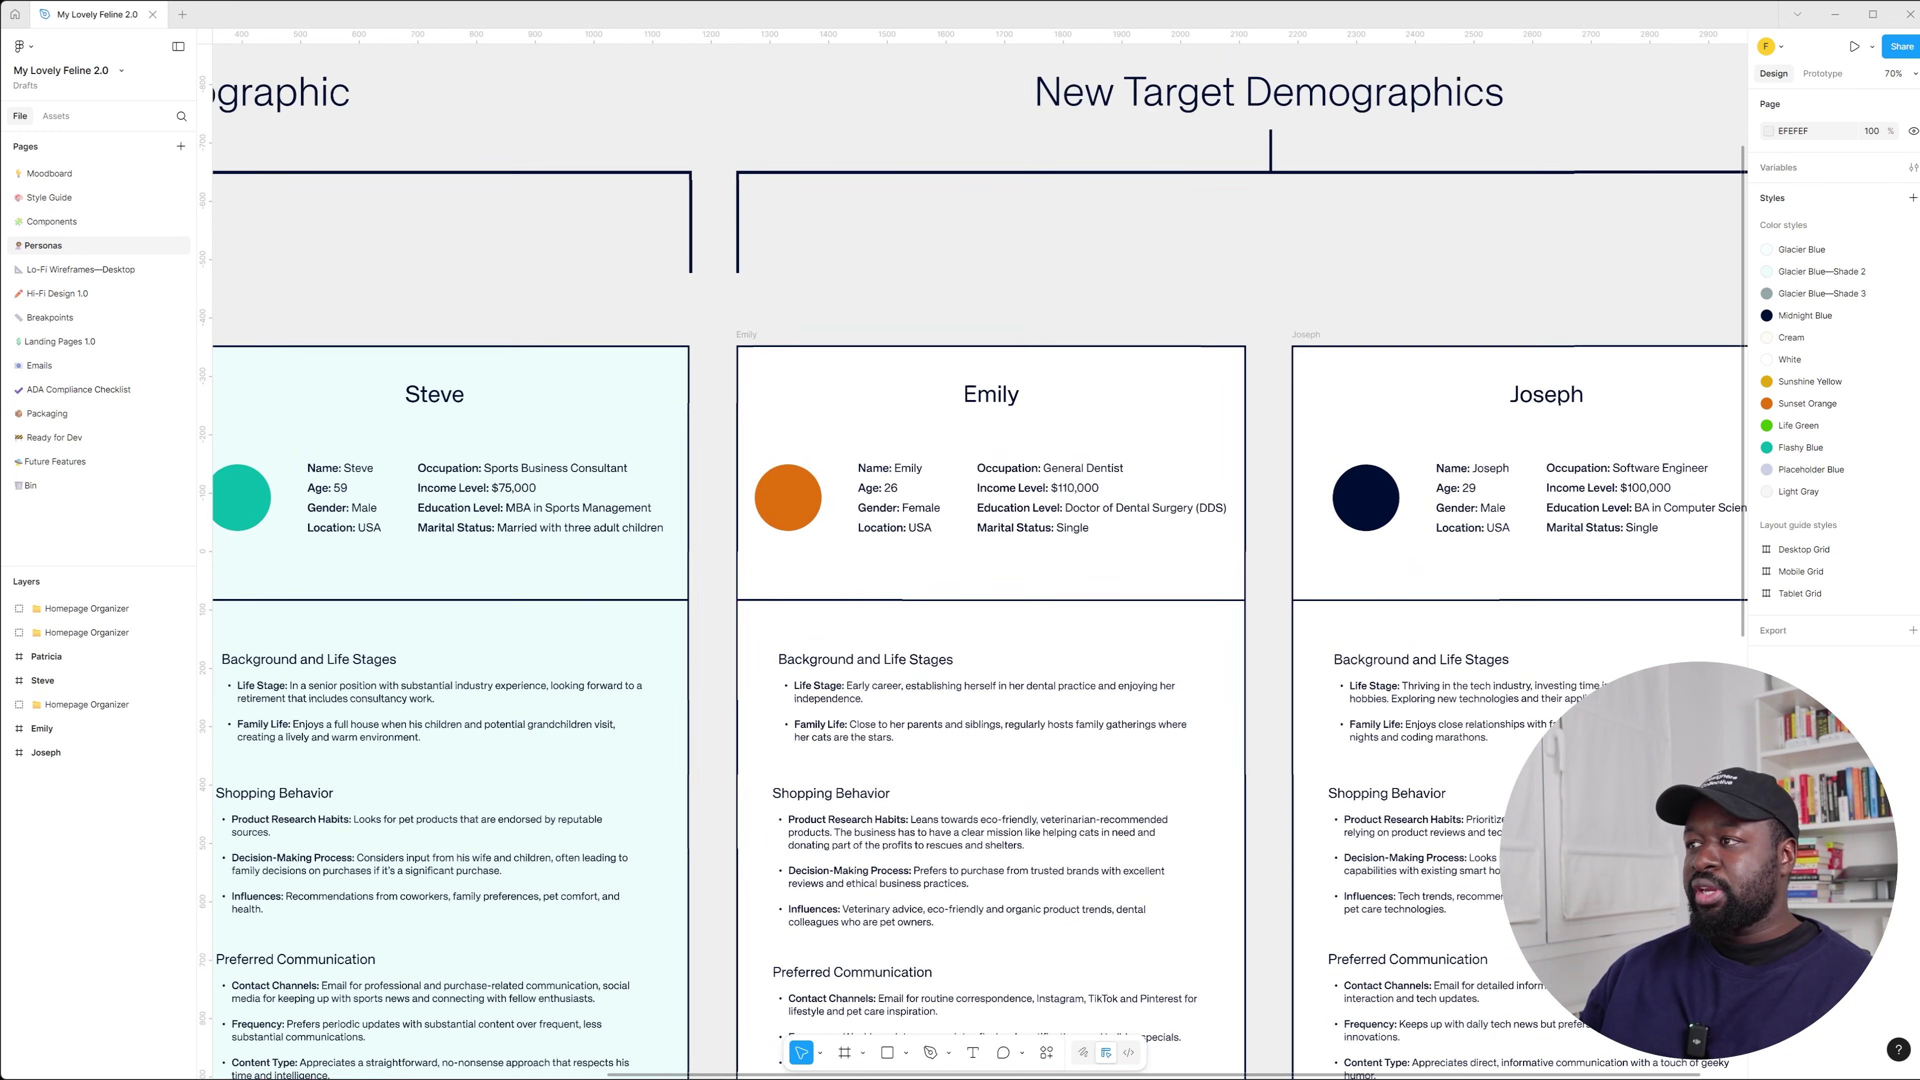
scroll(975, 560, down, 5)
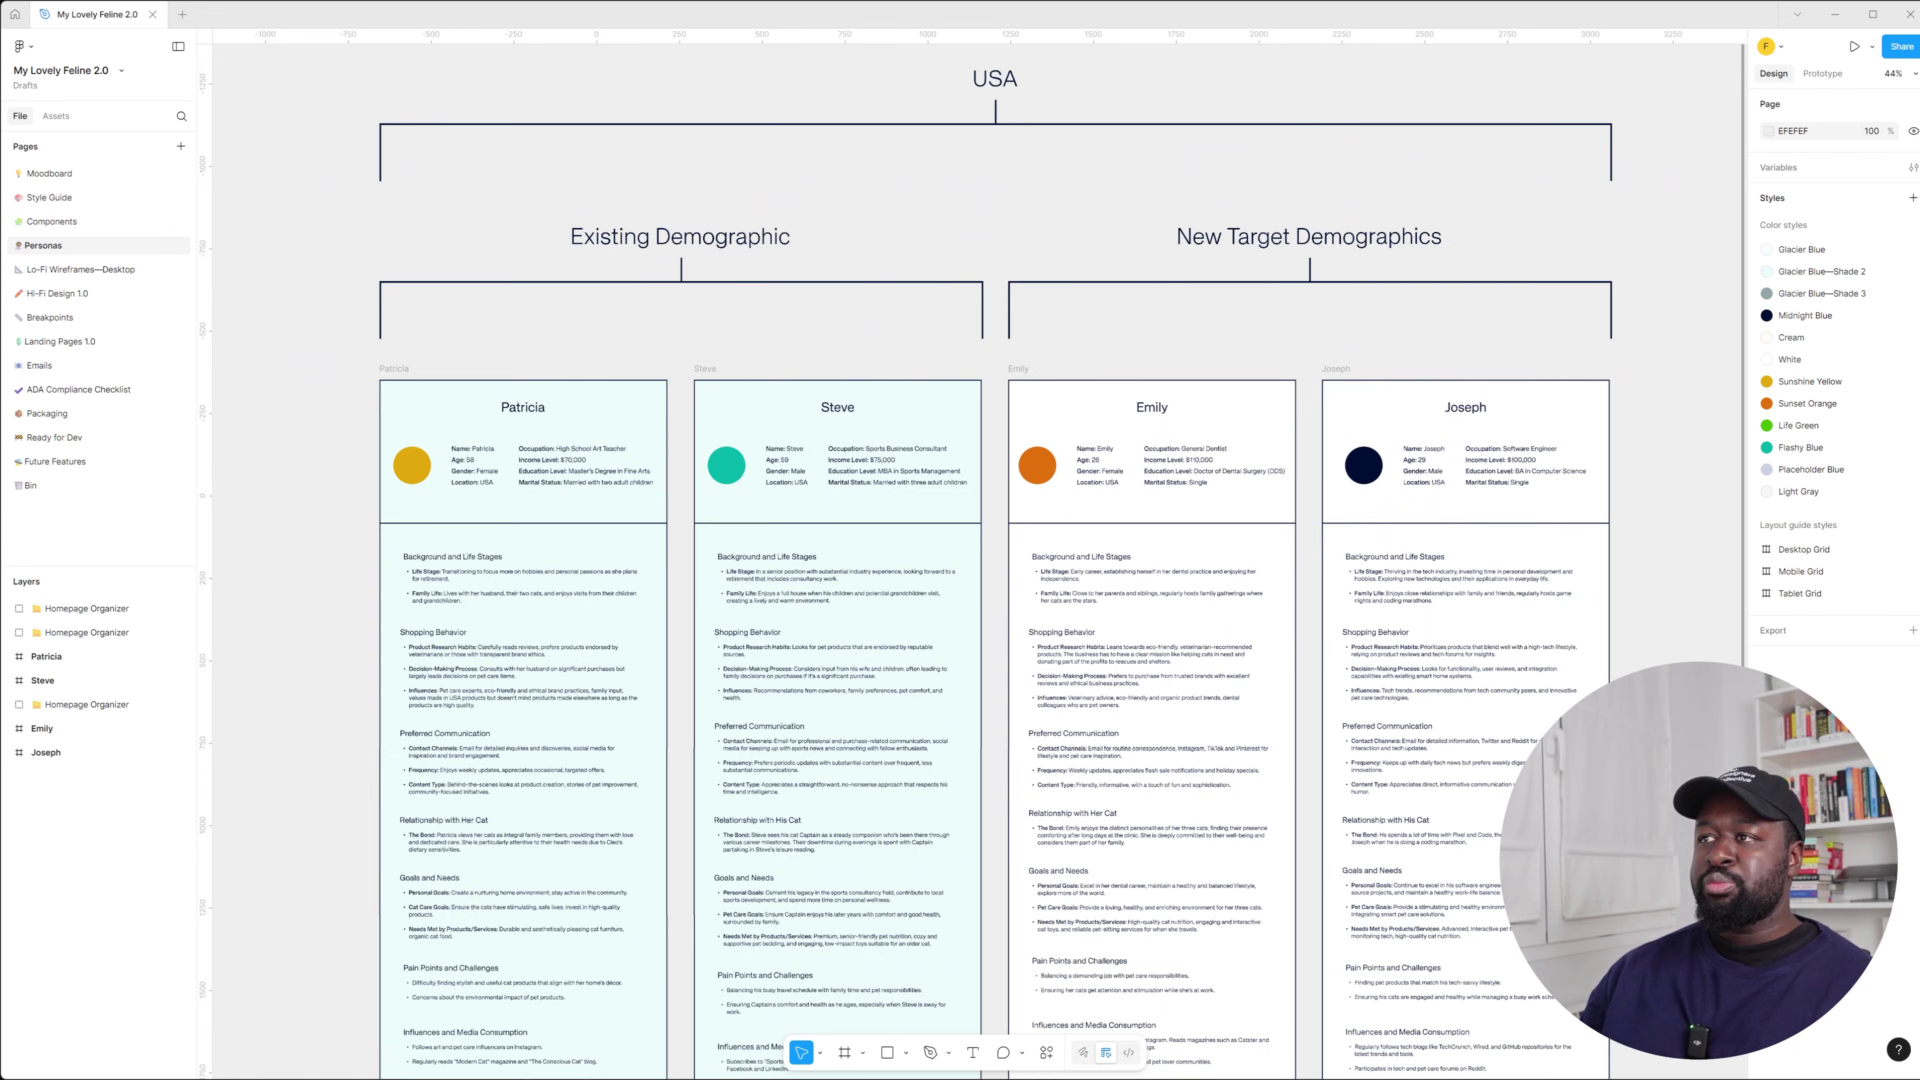
scroll(718, 449, up, 5)
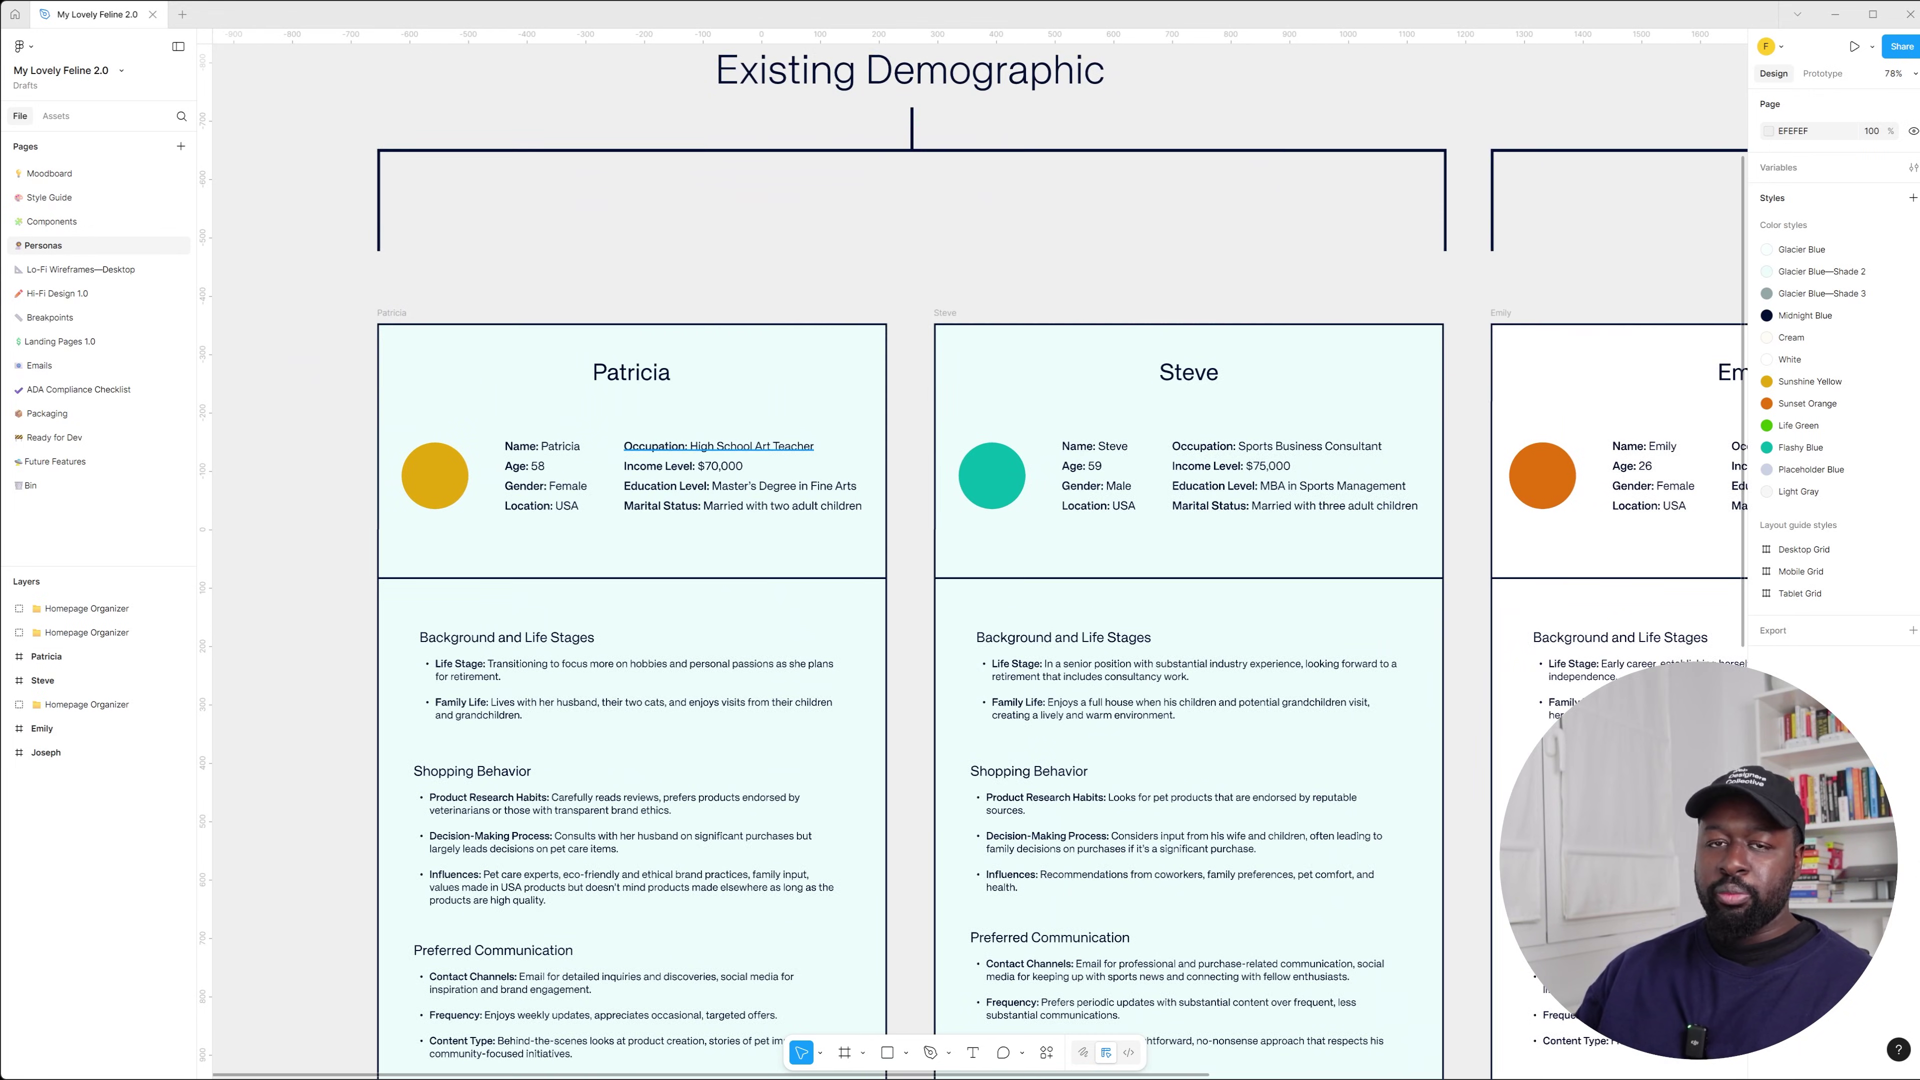
scroll(975, 560, down, 4)
scroll(1217, 454, up, 6)
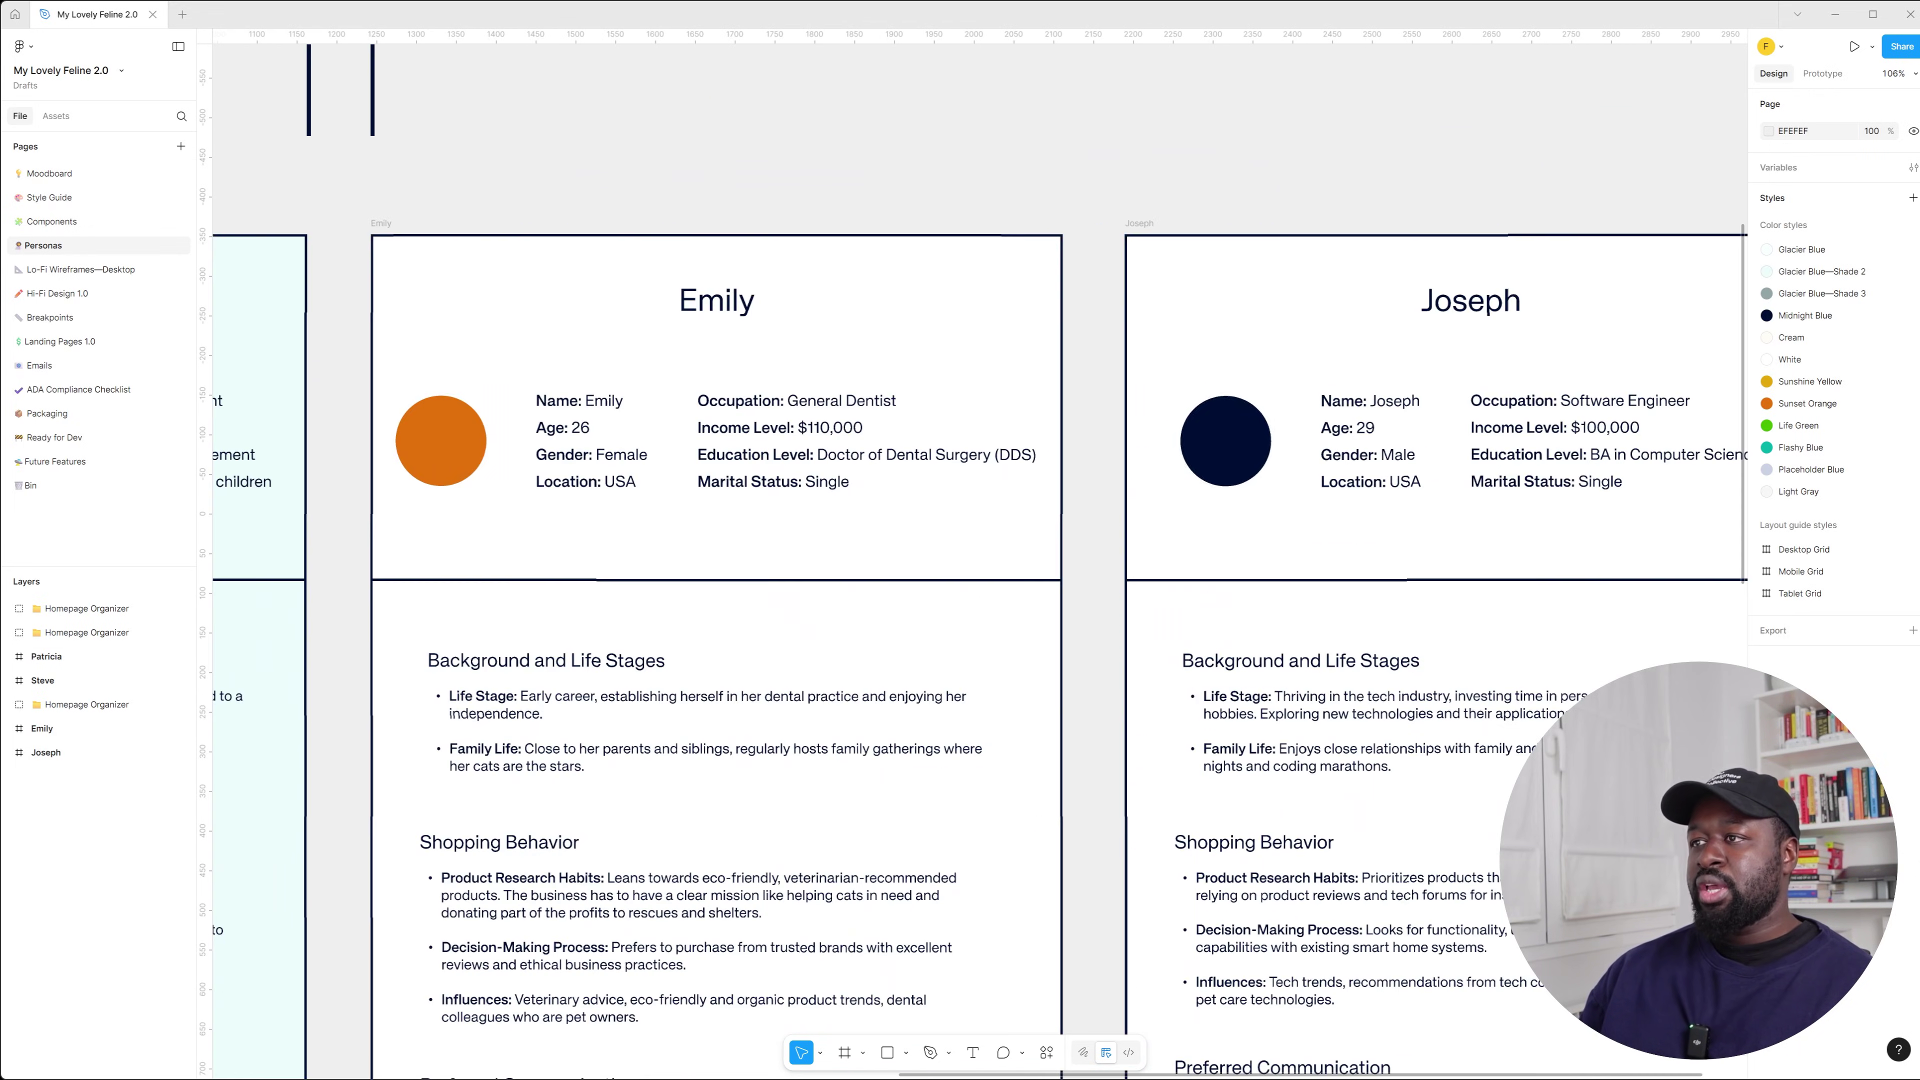
scroll(1073, 461, down, 3)
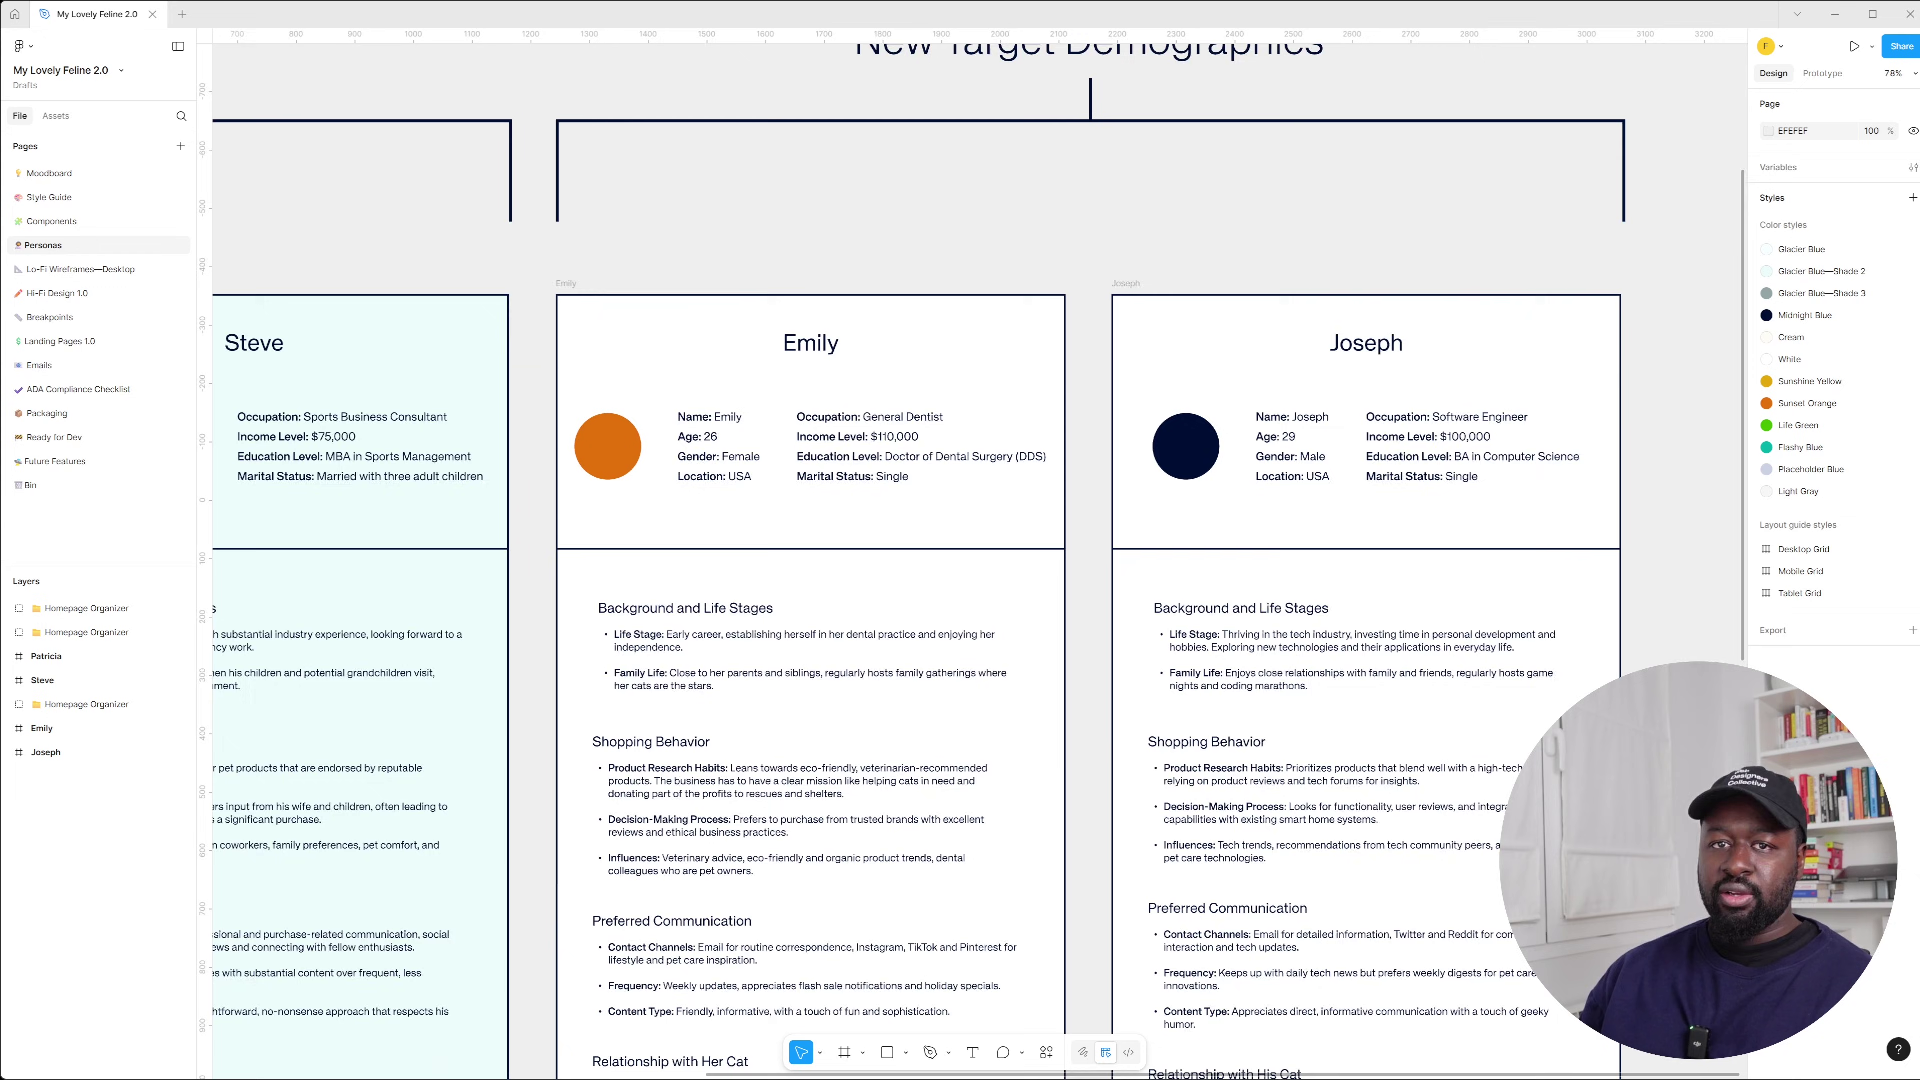
scroll(639, 482, up, 4)
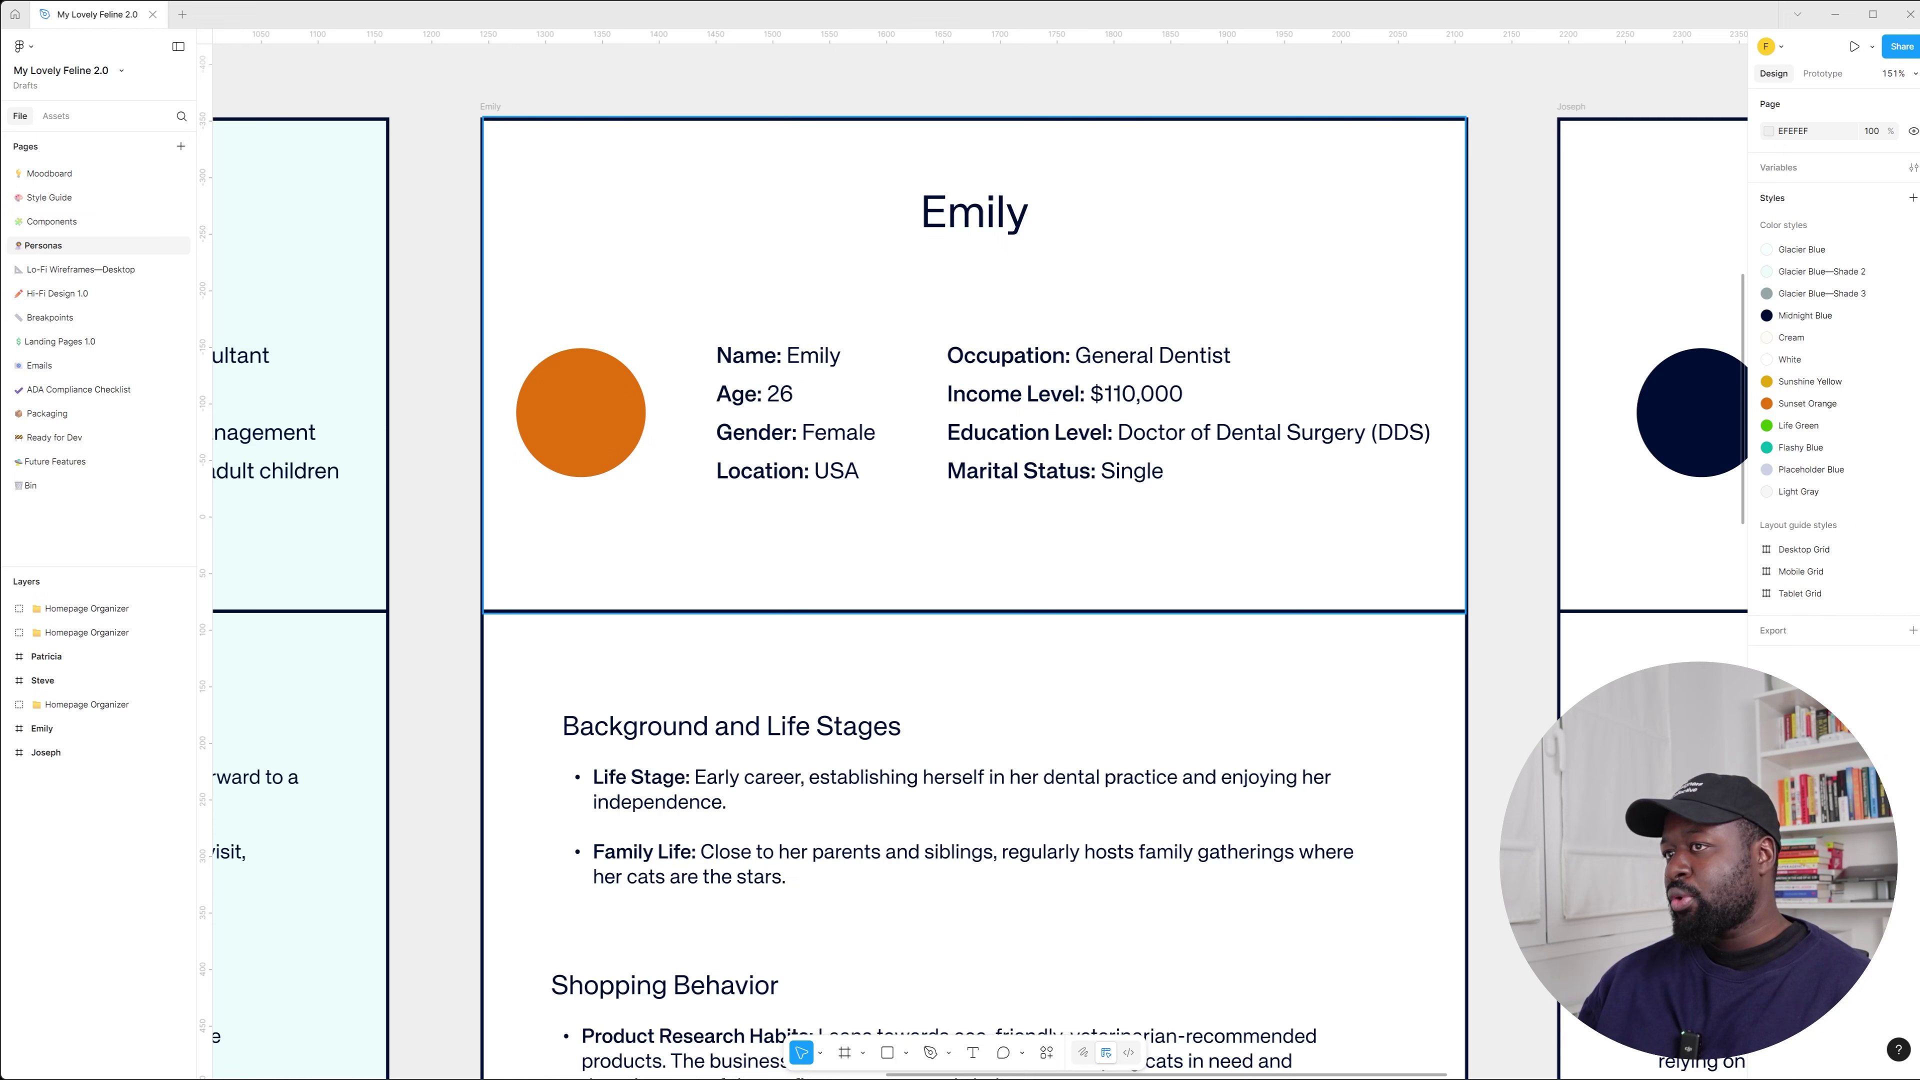
scroll(974, 560, down, 5)
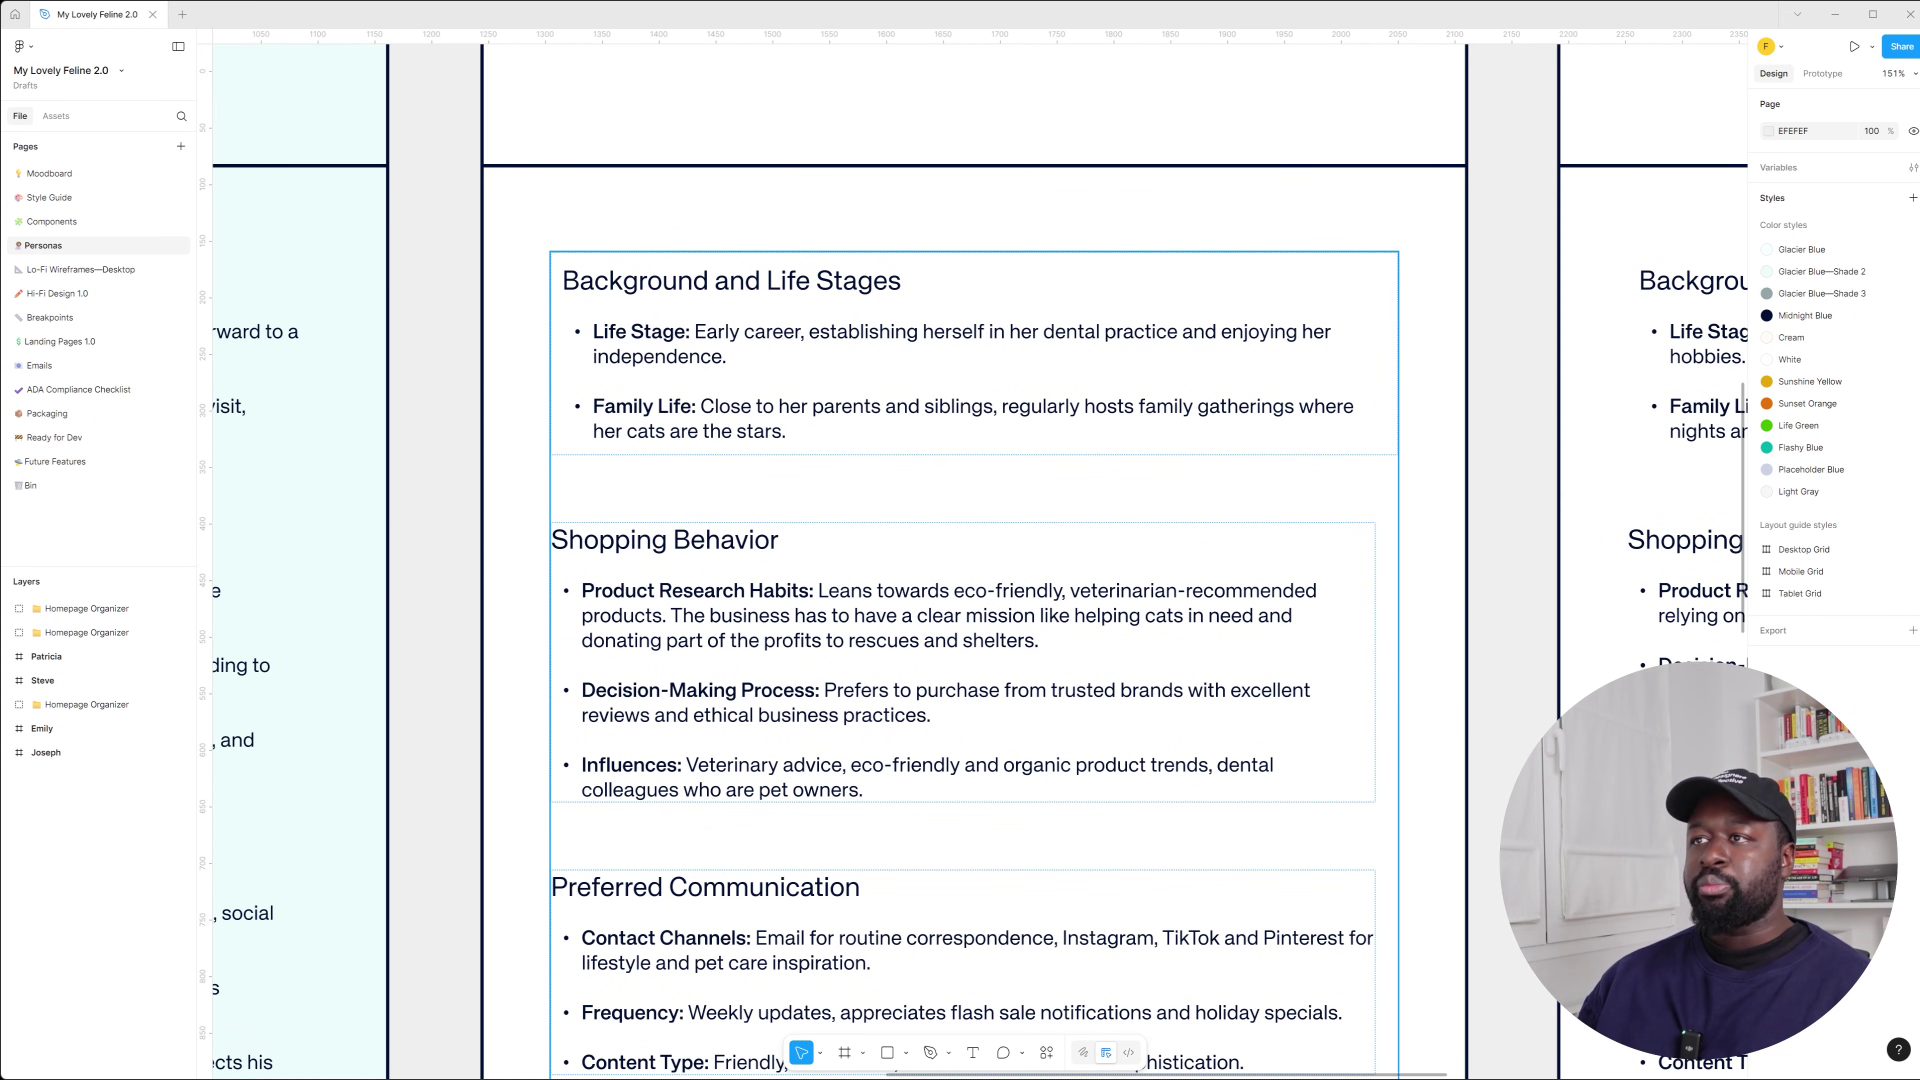
scroll(974, 559, down, 5)
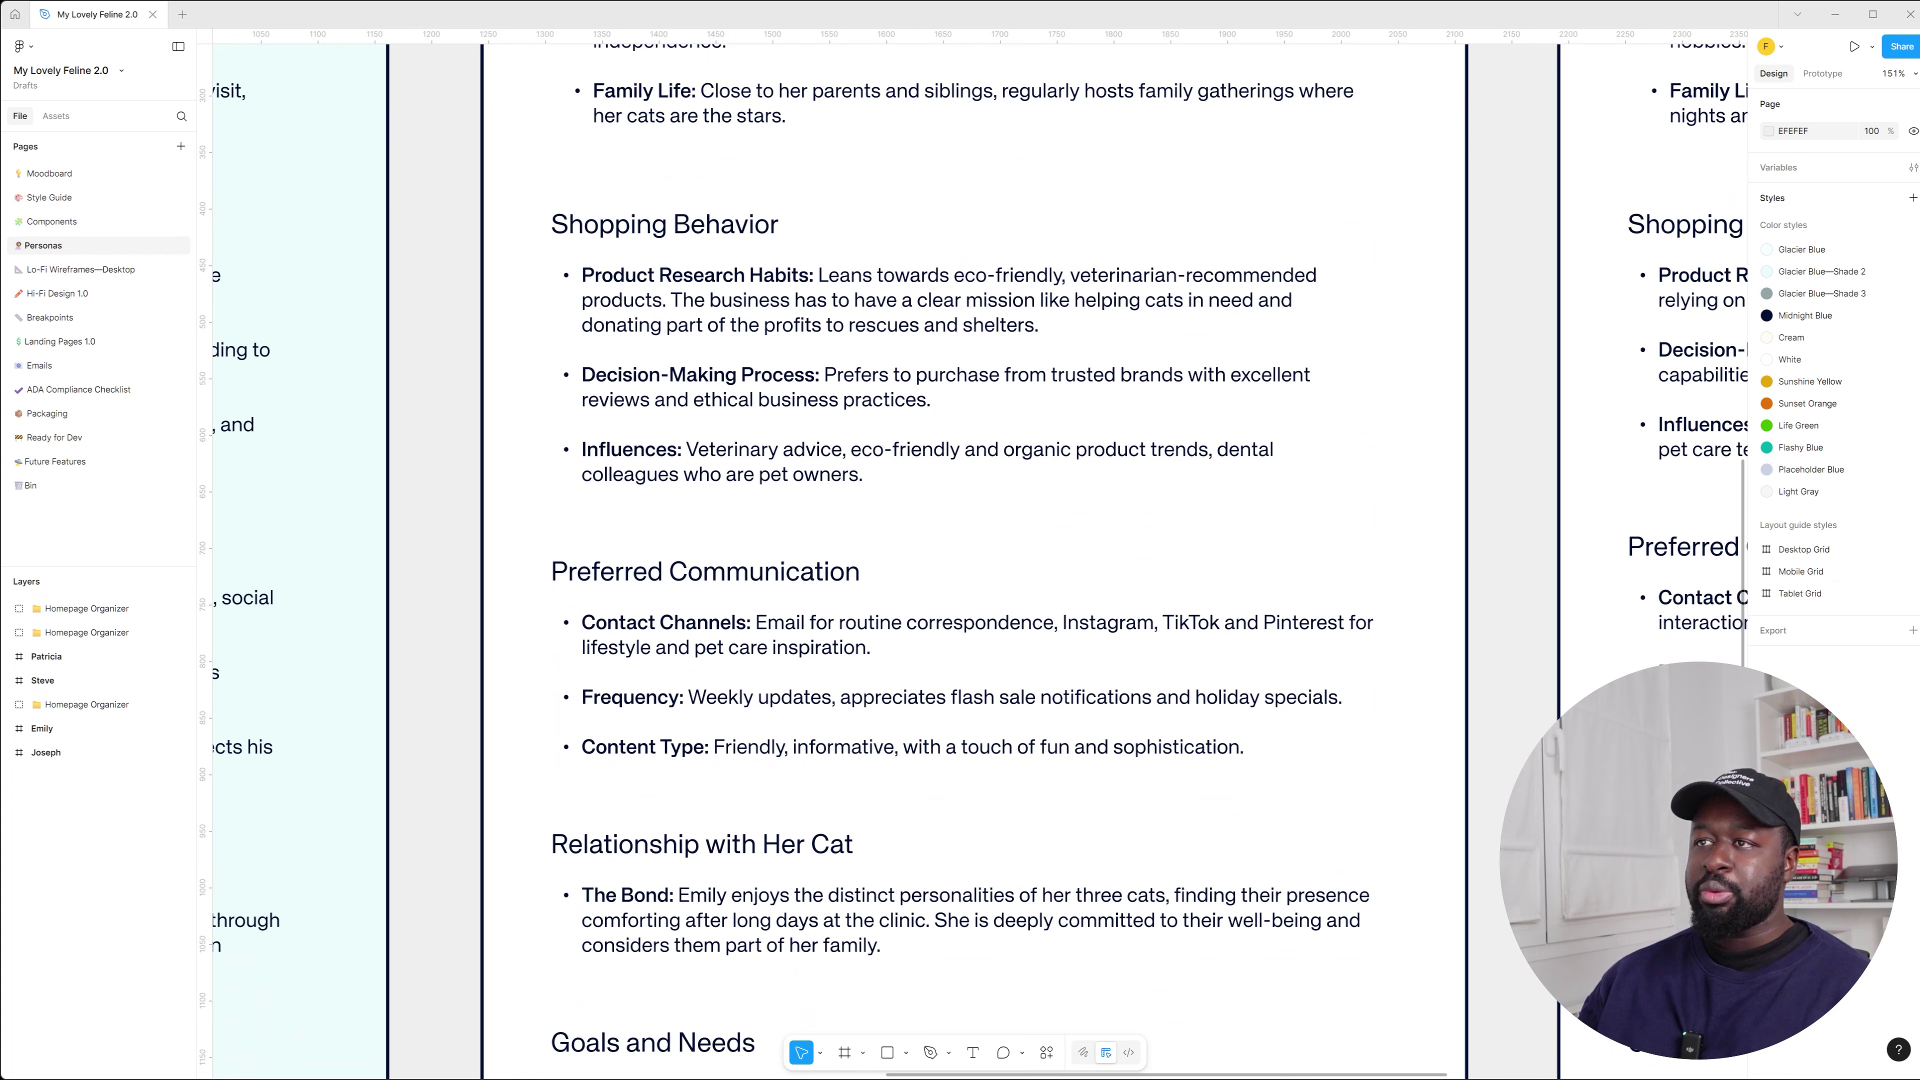
scroll(975, 559, down, 2)
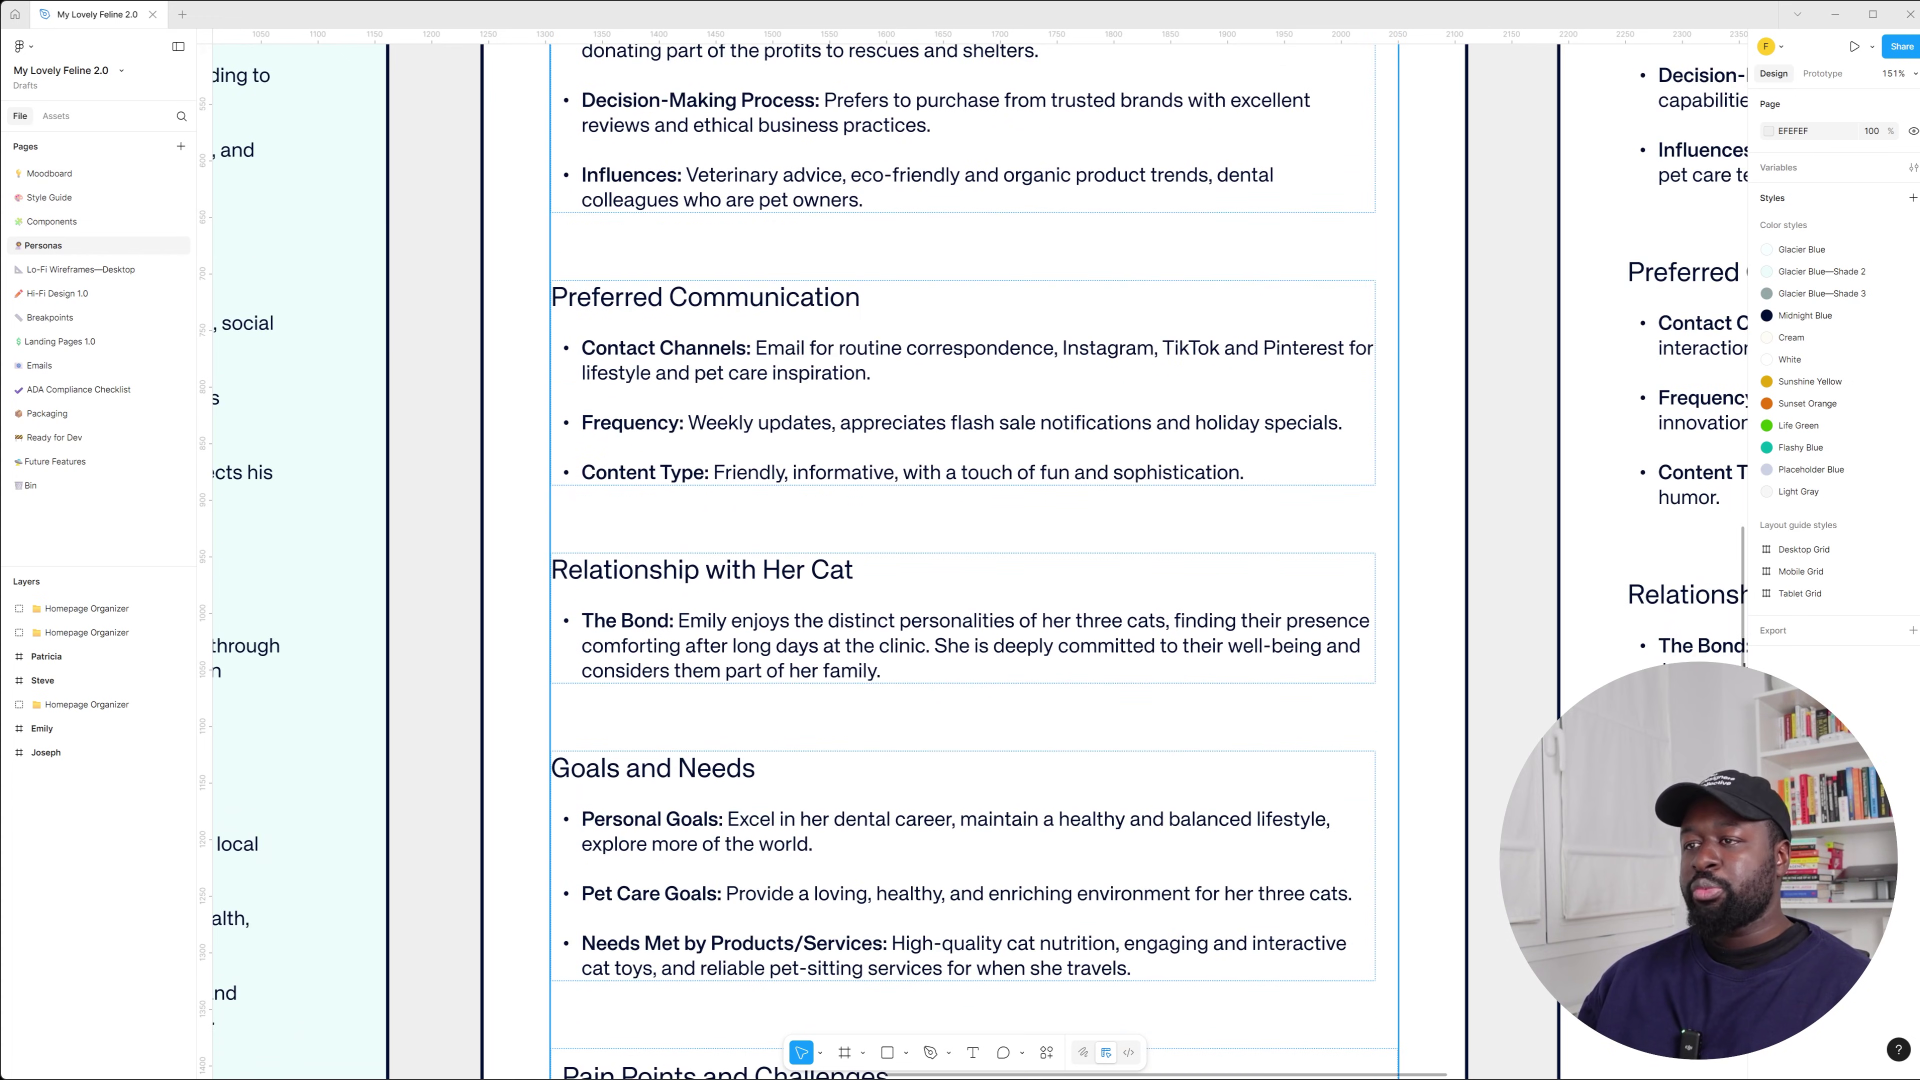
scroll(975, 559, down, 2)
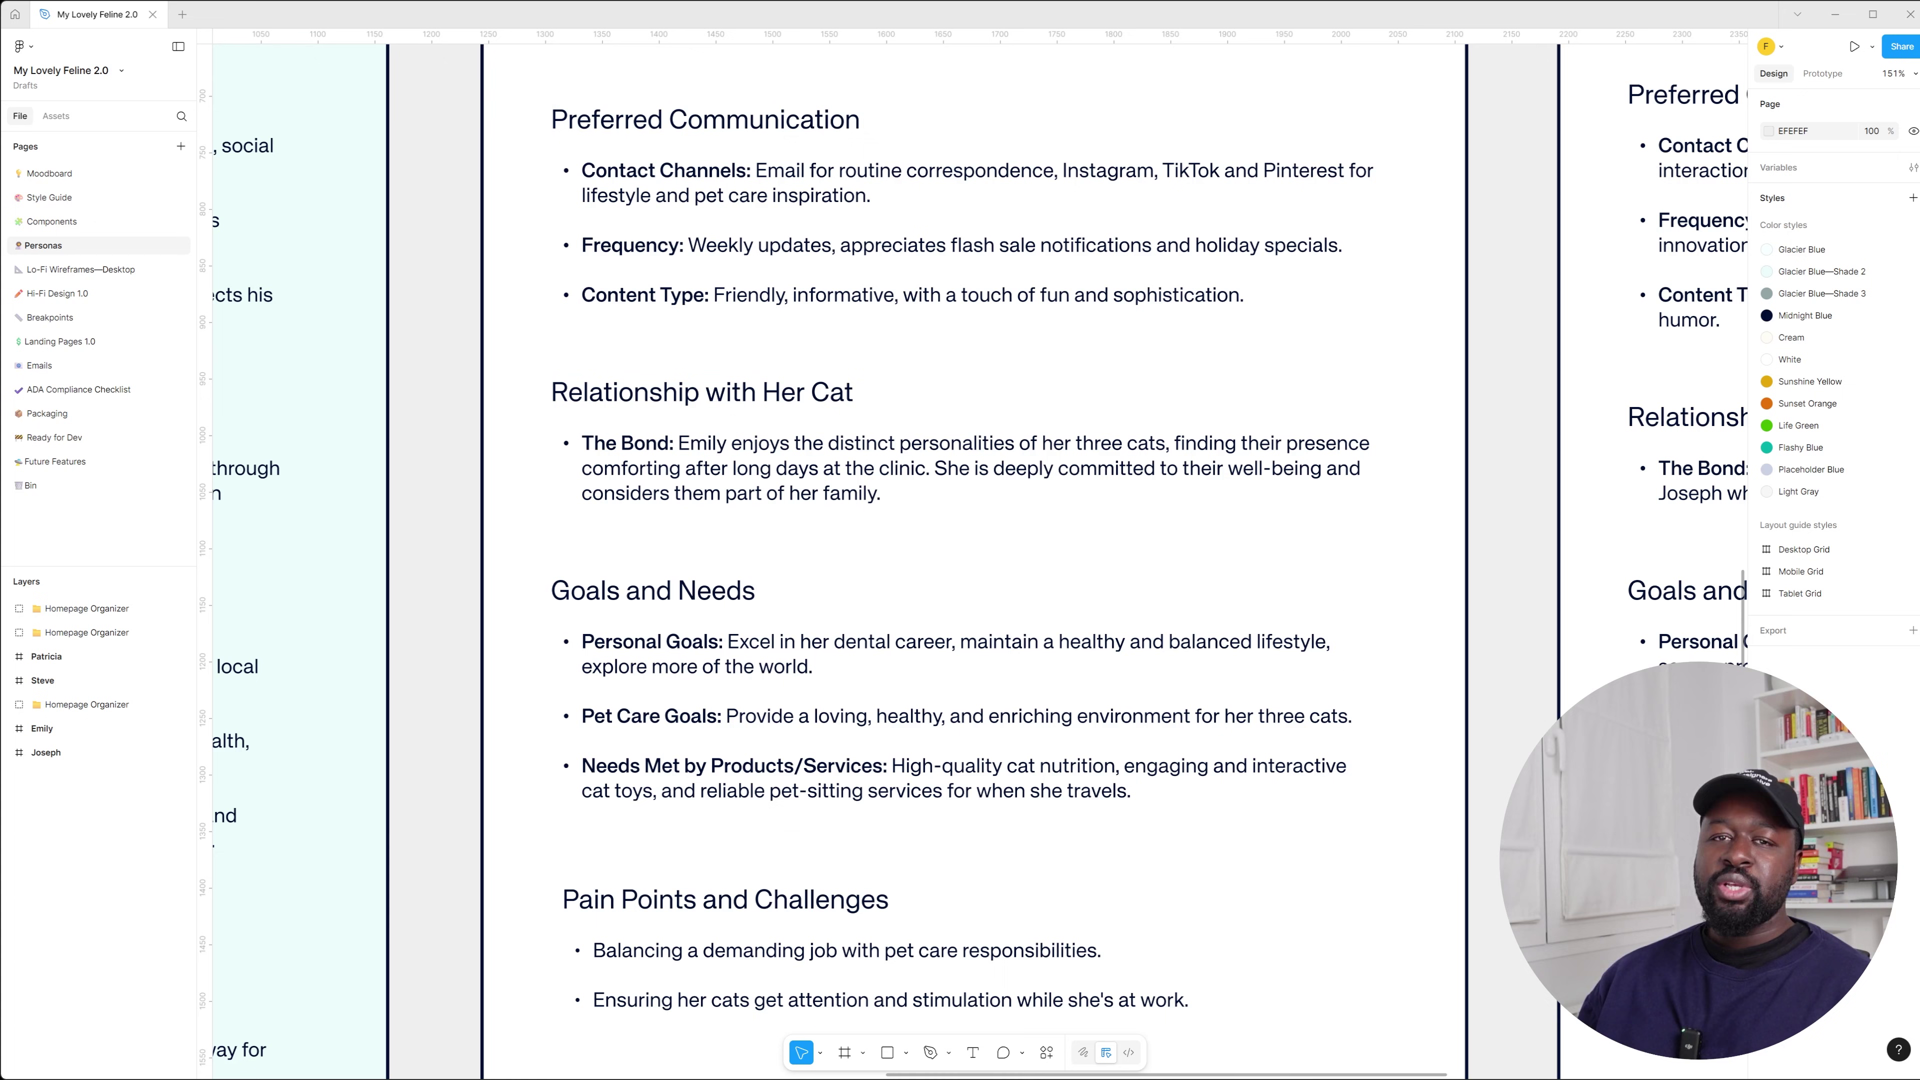
scroll(974, 560, down, 1)
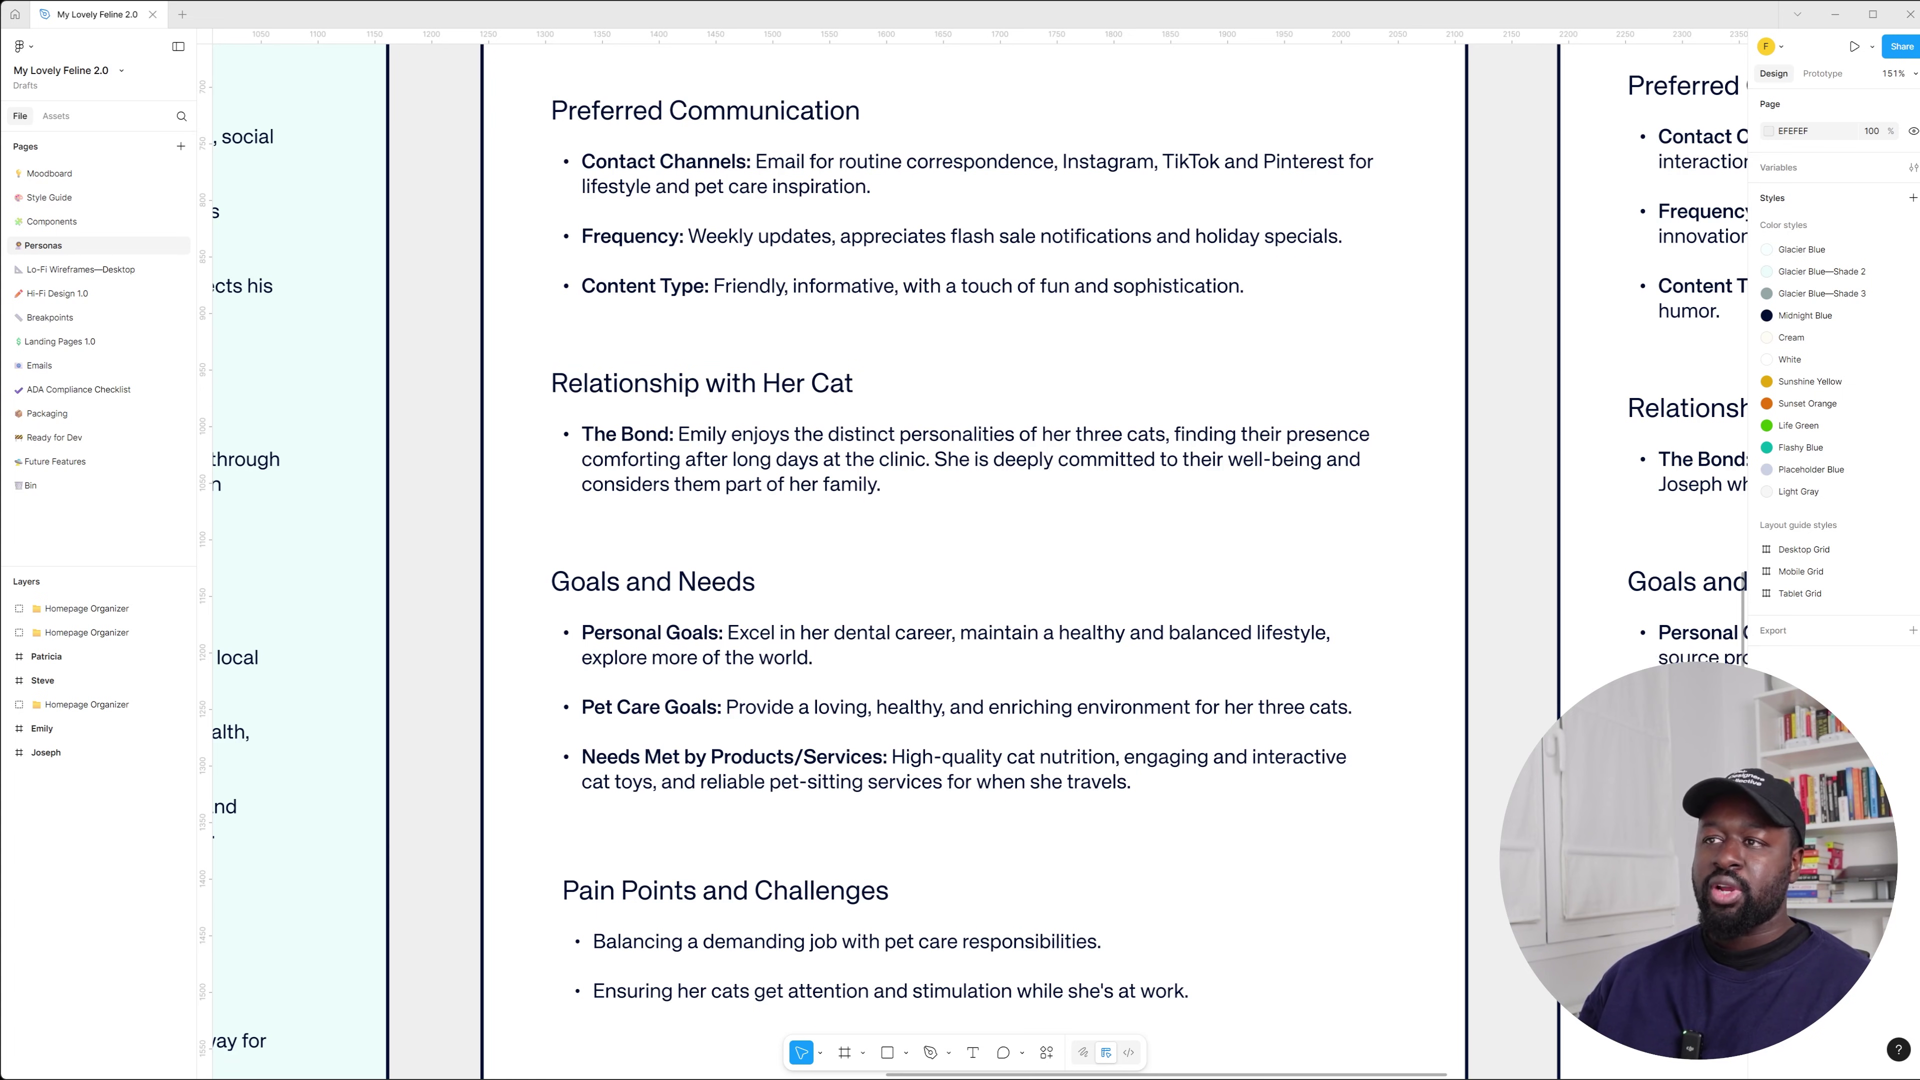
scroll(974, 560, down, 5)
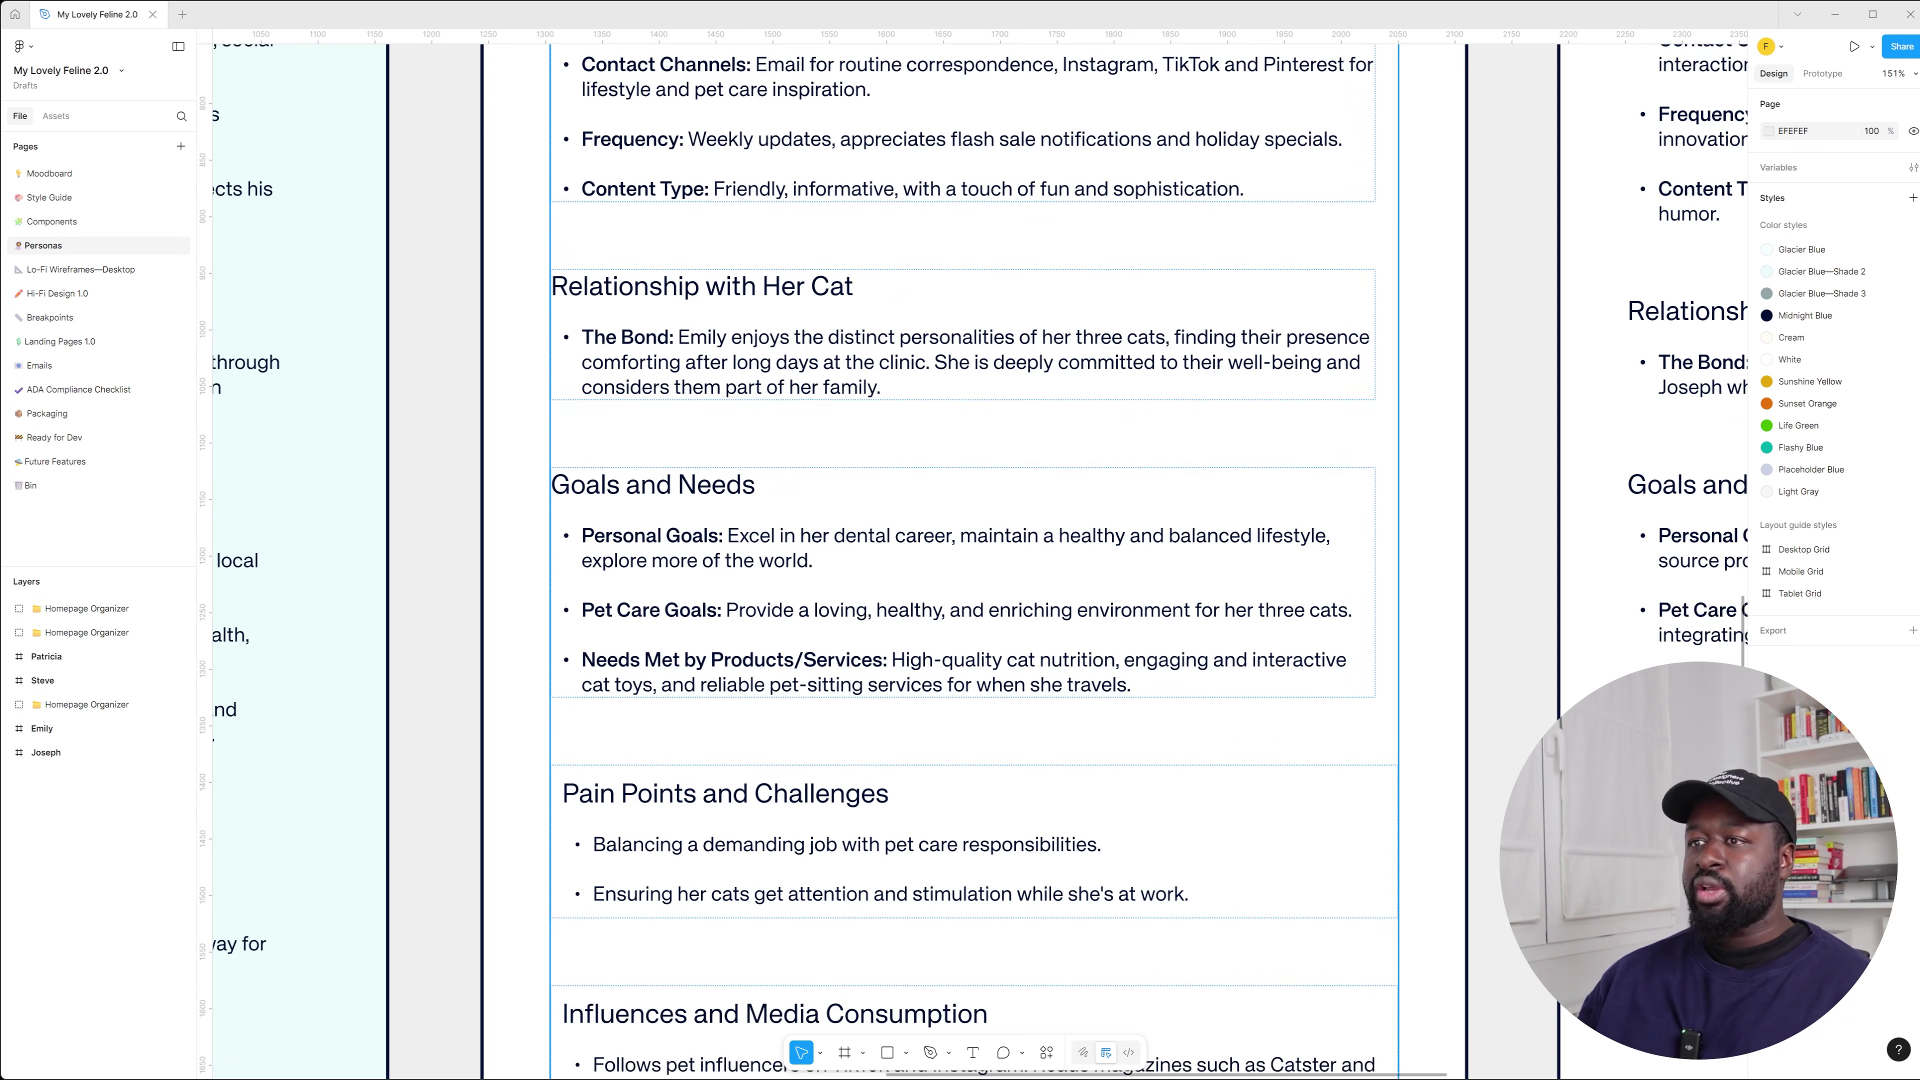
scroll(974, 559, down, 2)
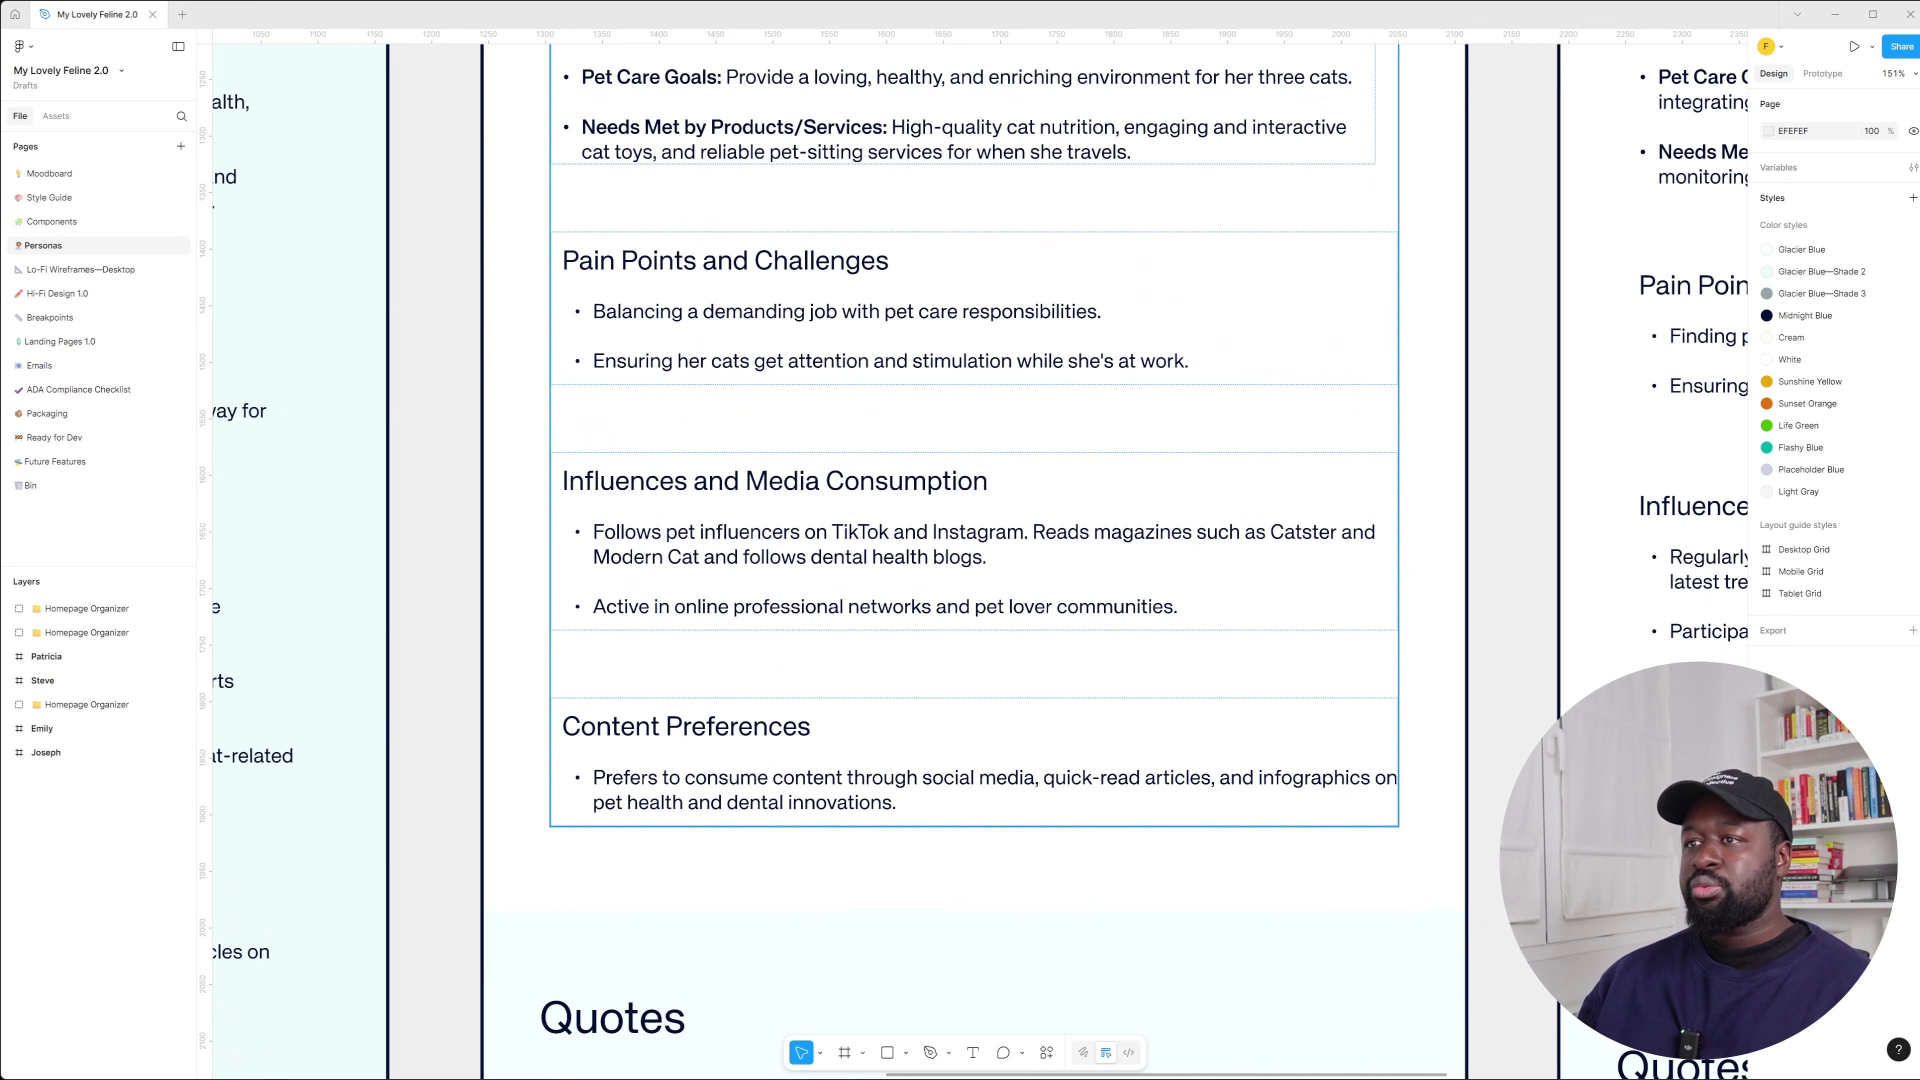
scroll(974, 560, down, 1)
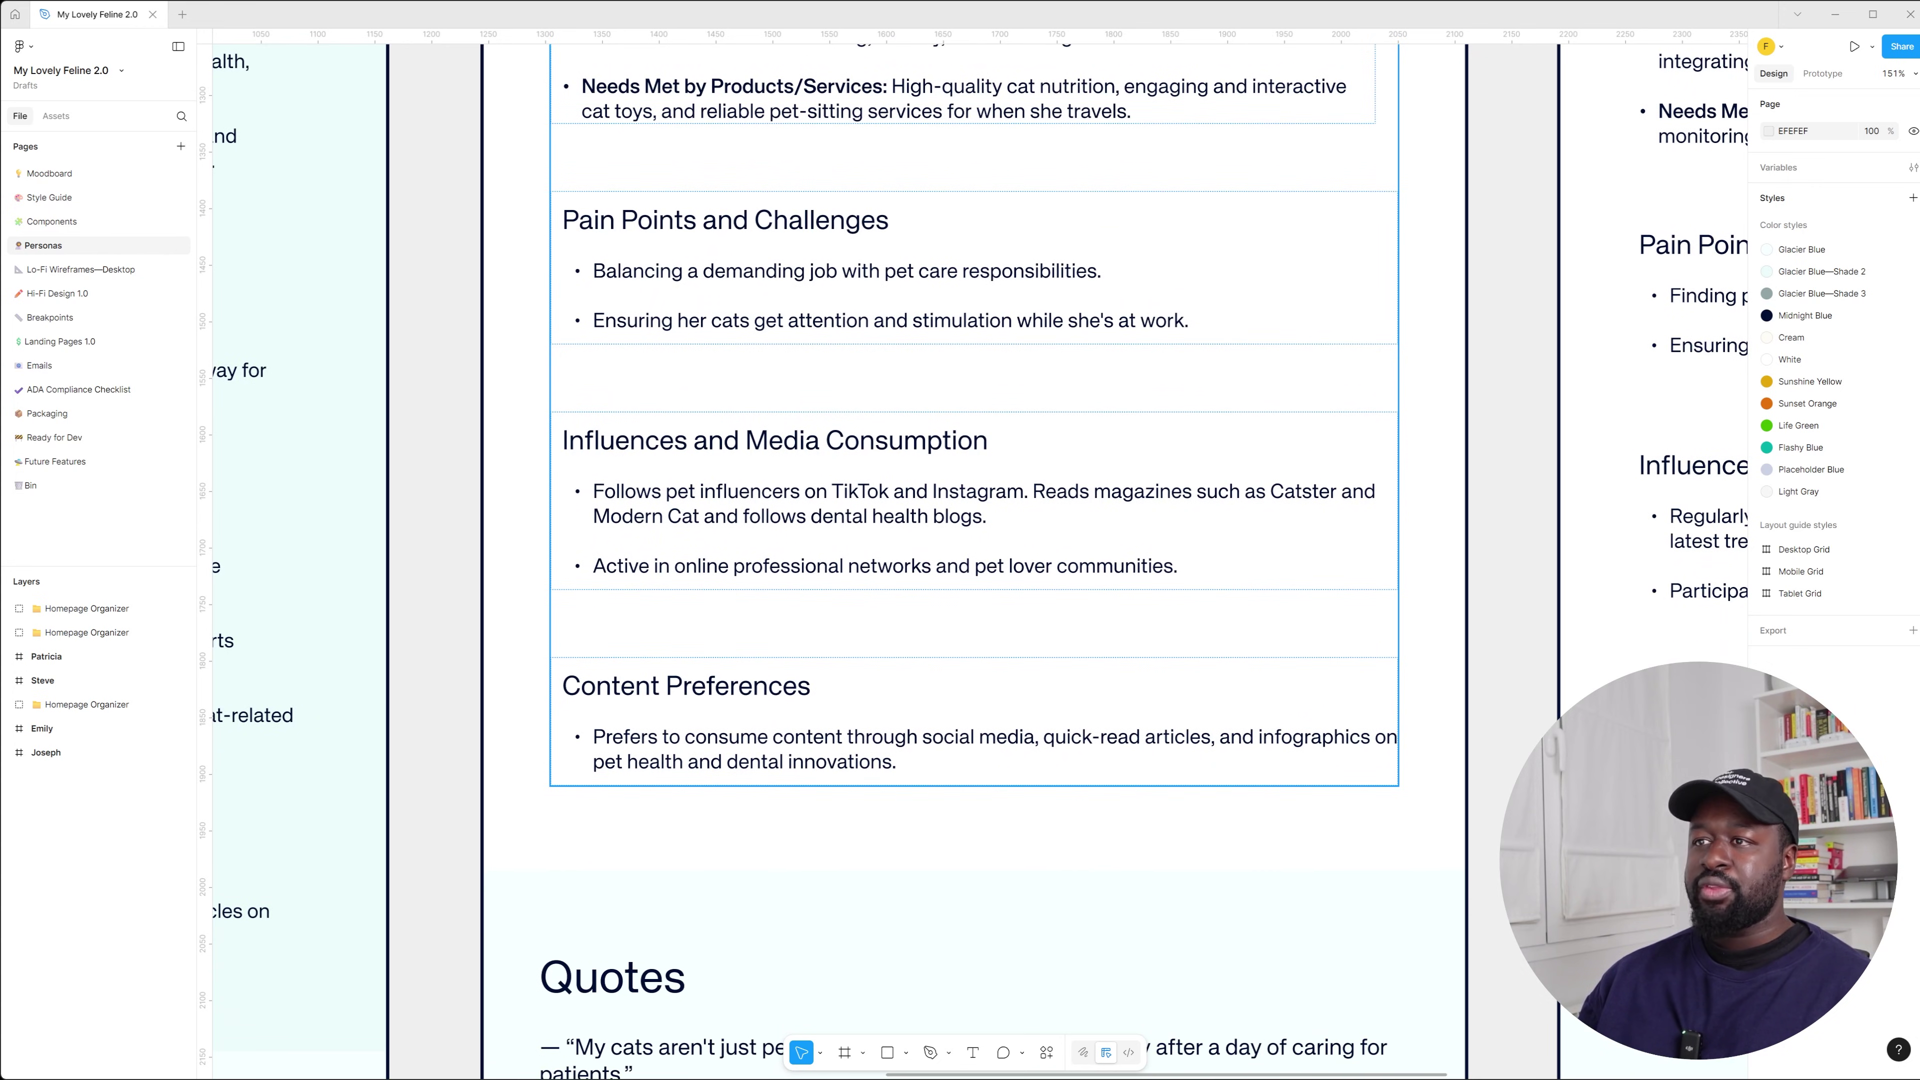
scroll(974, 560, down, 3)
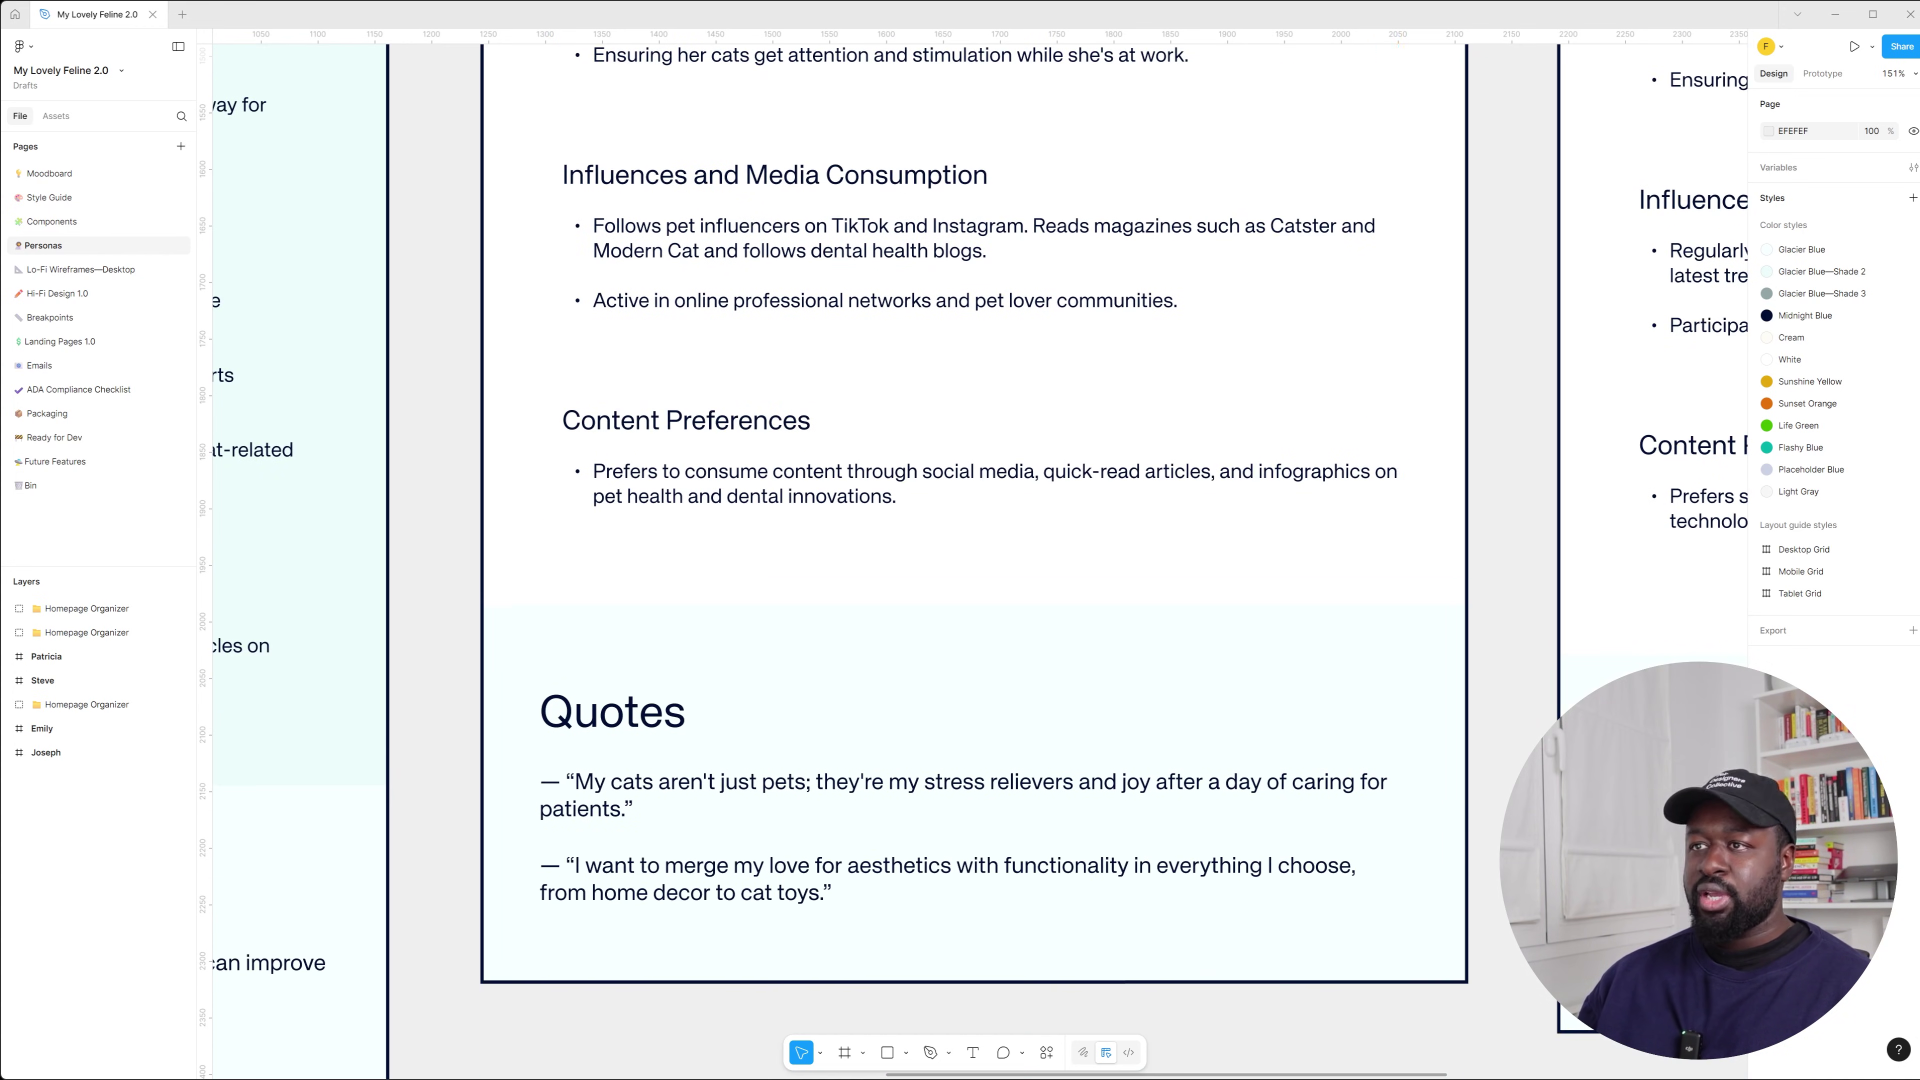
scroll(974, 559, down, 4)
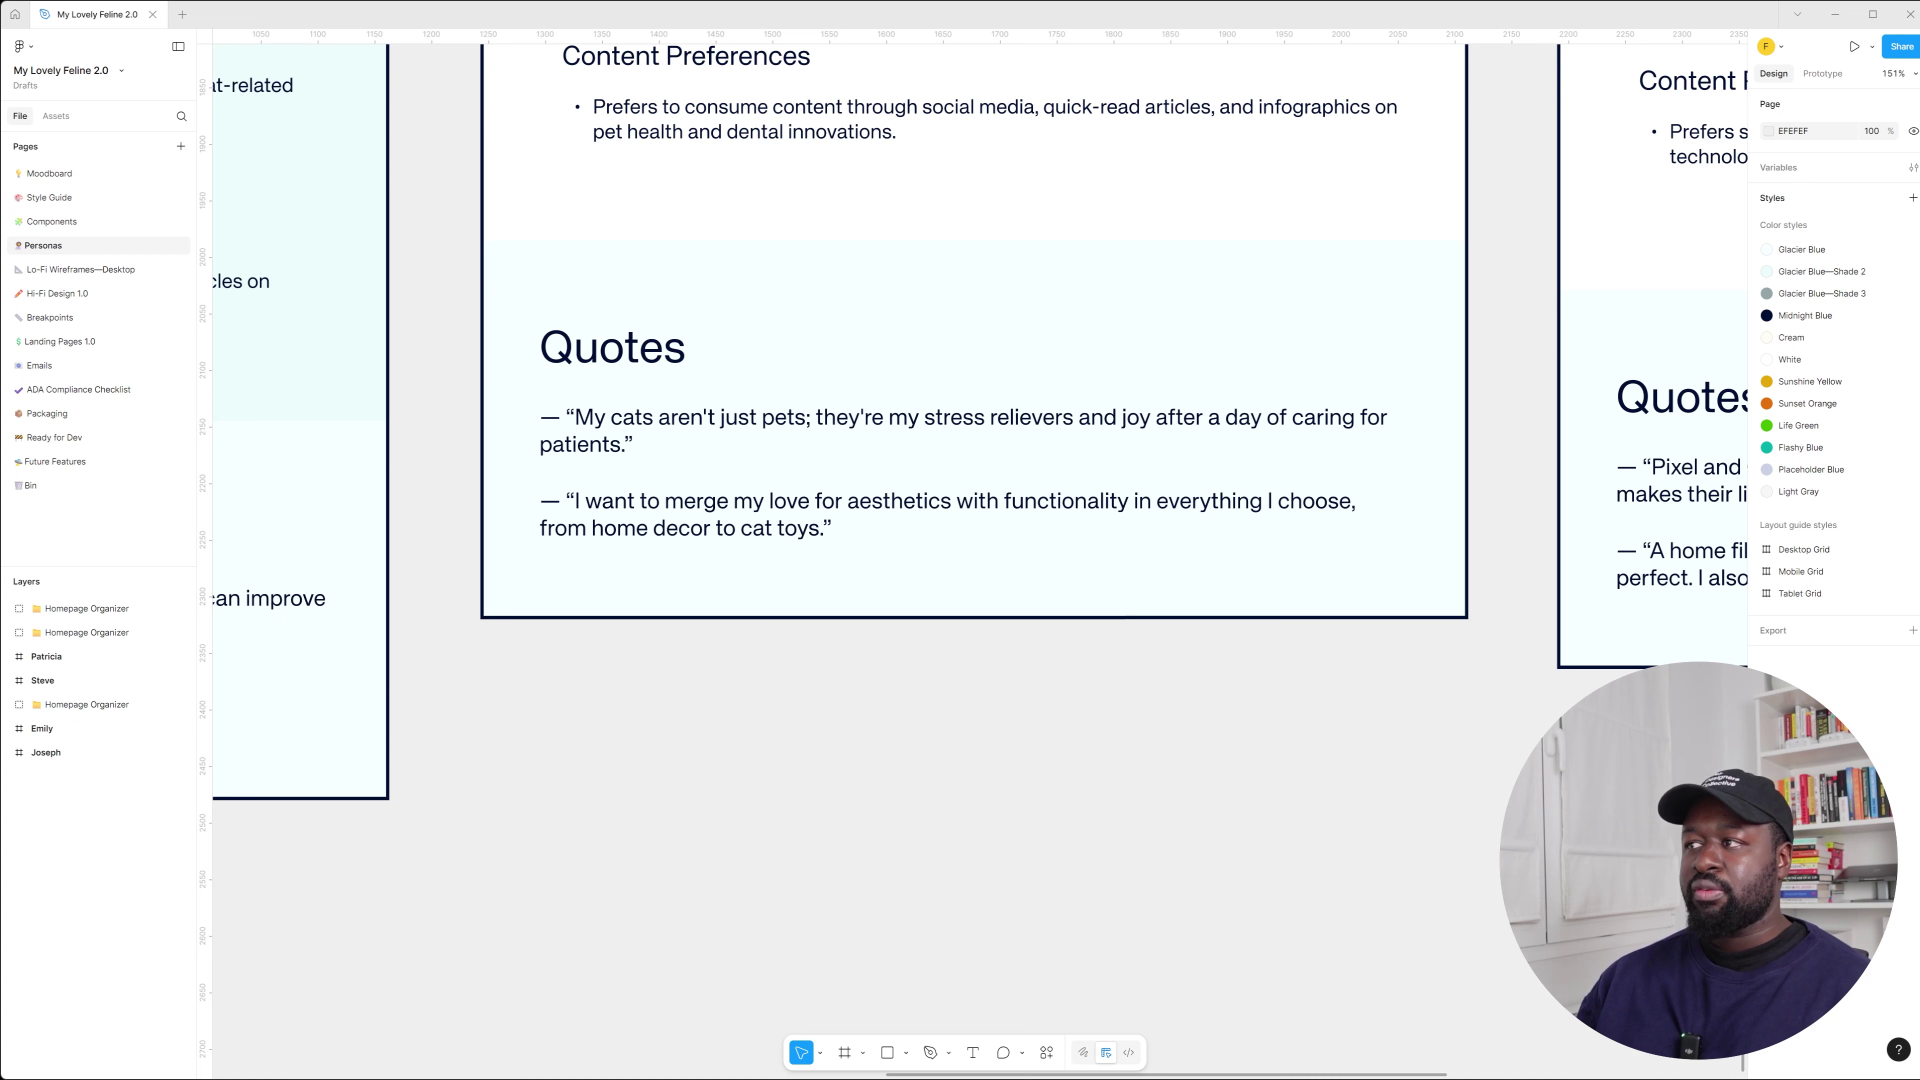
Fit the whole USA persona chart in view
key(shift+1)
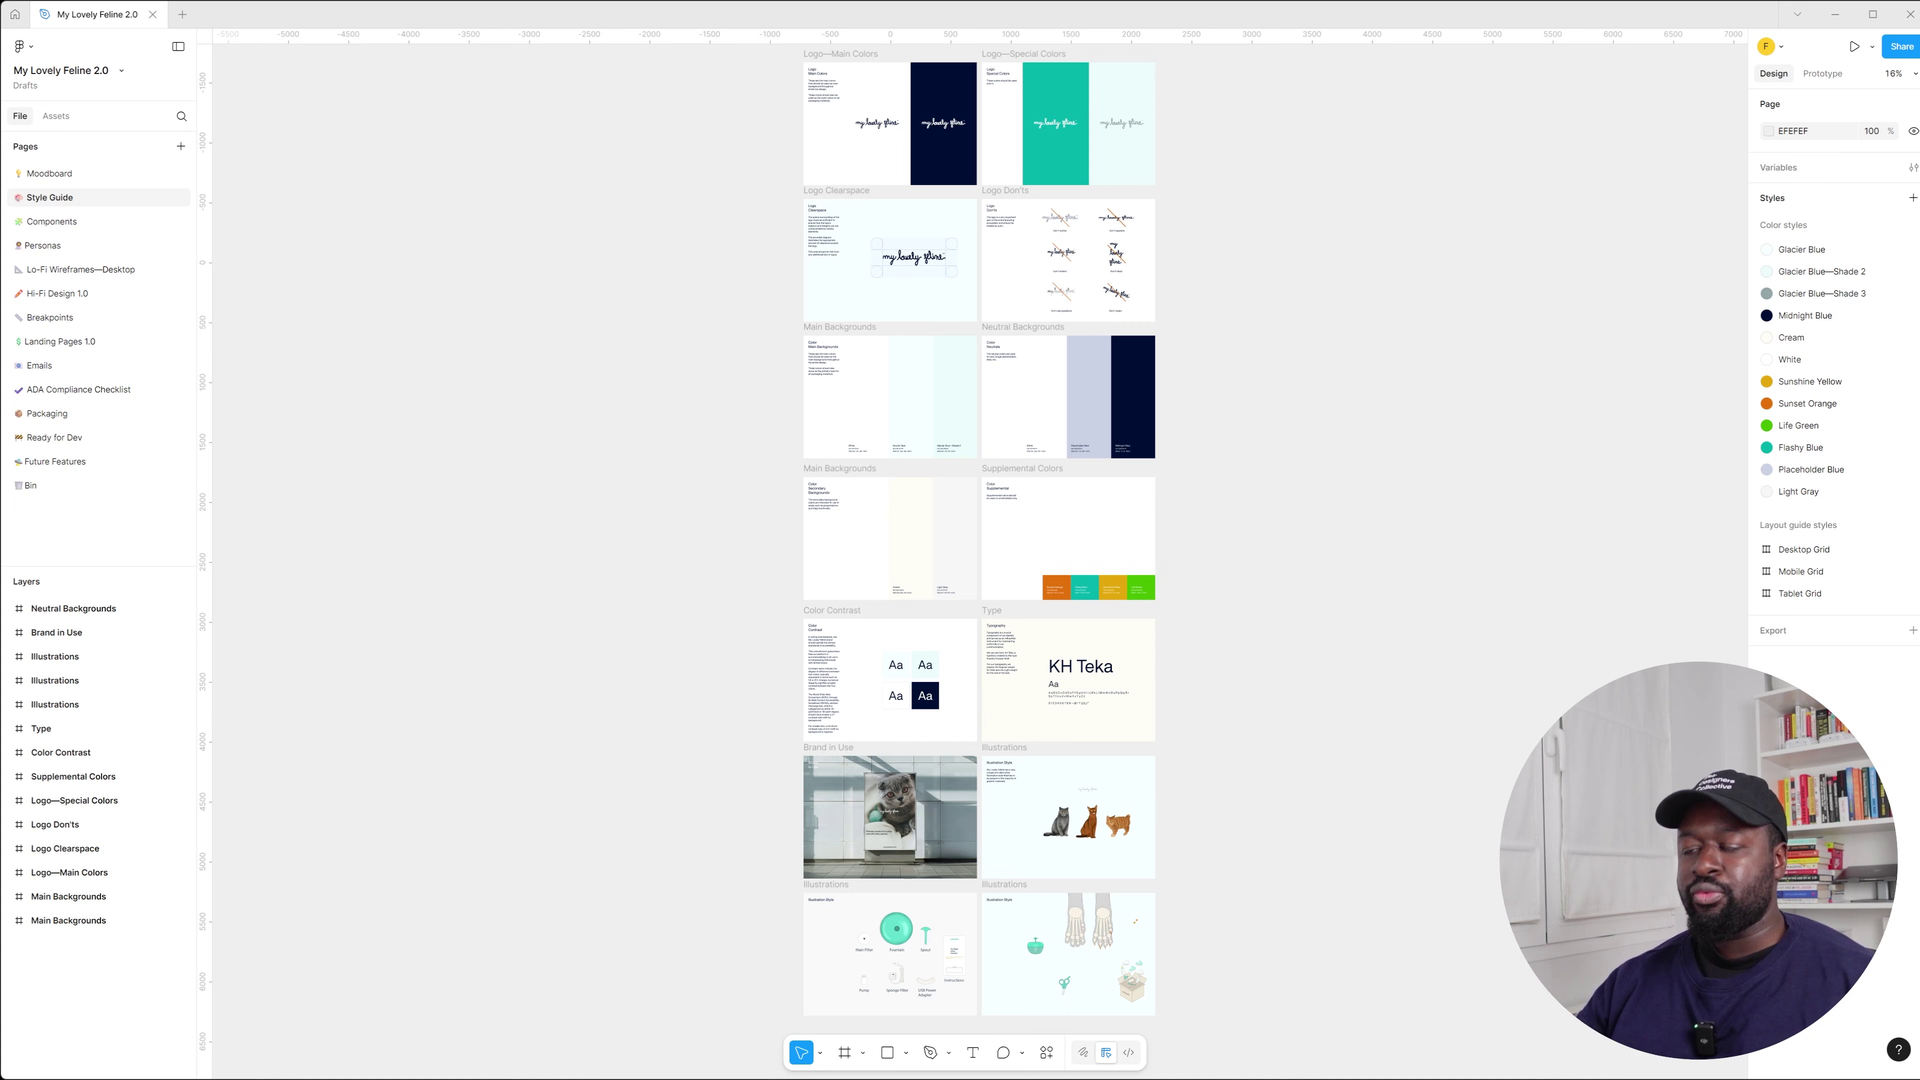
scroll(907, 541, up, 5)
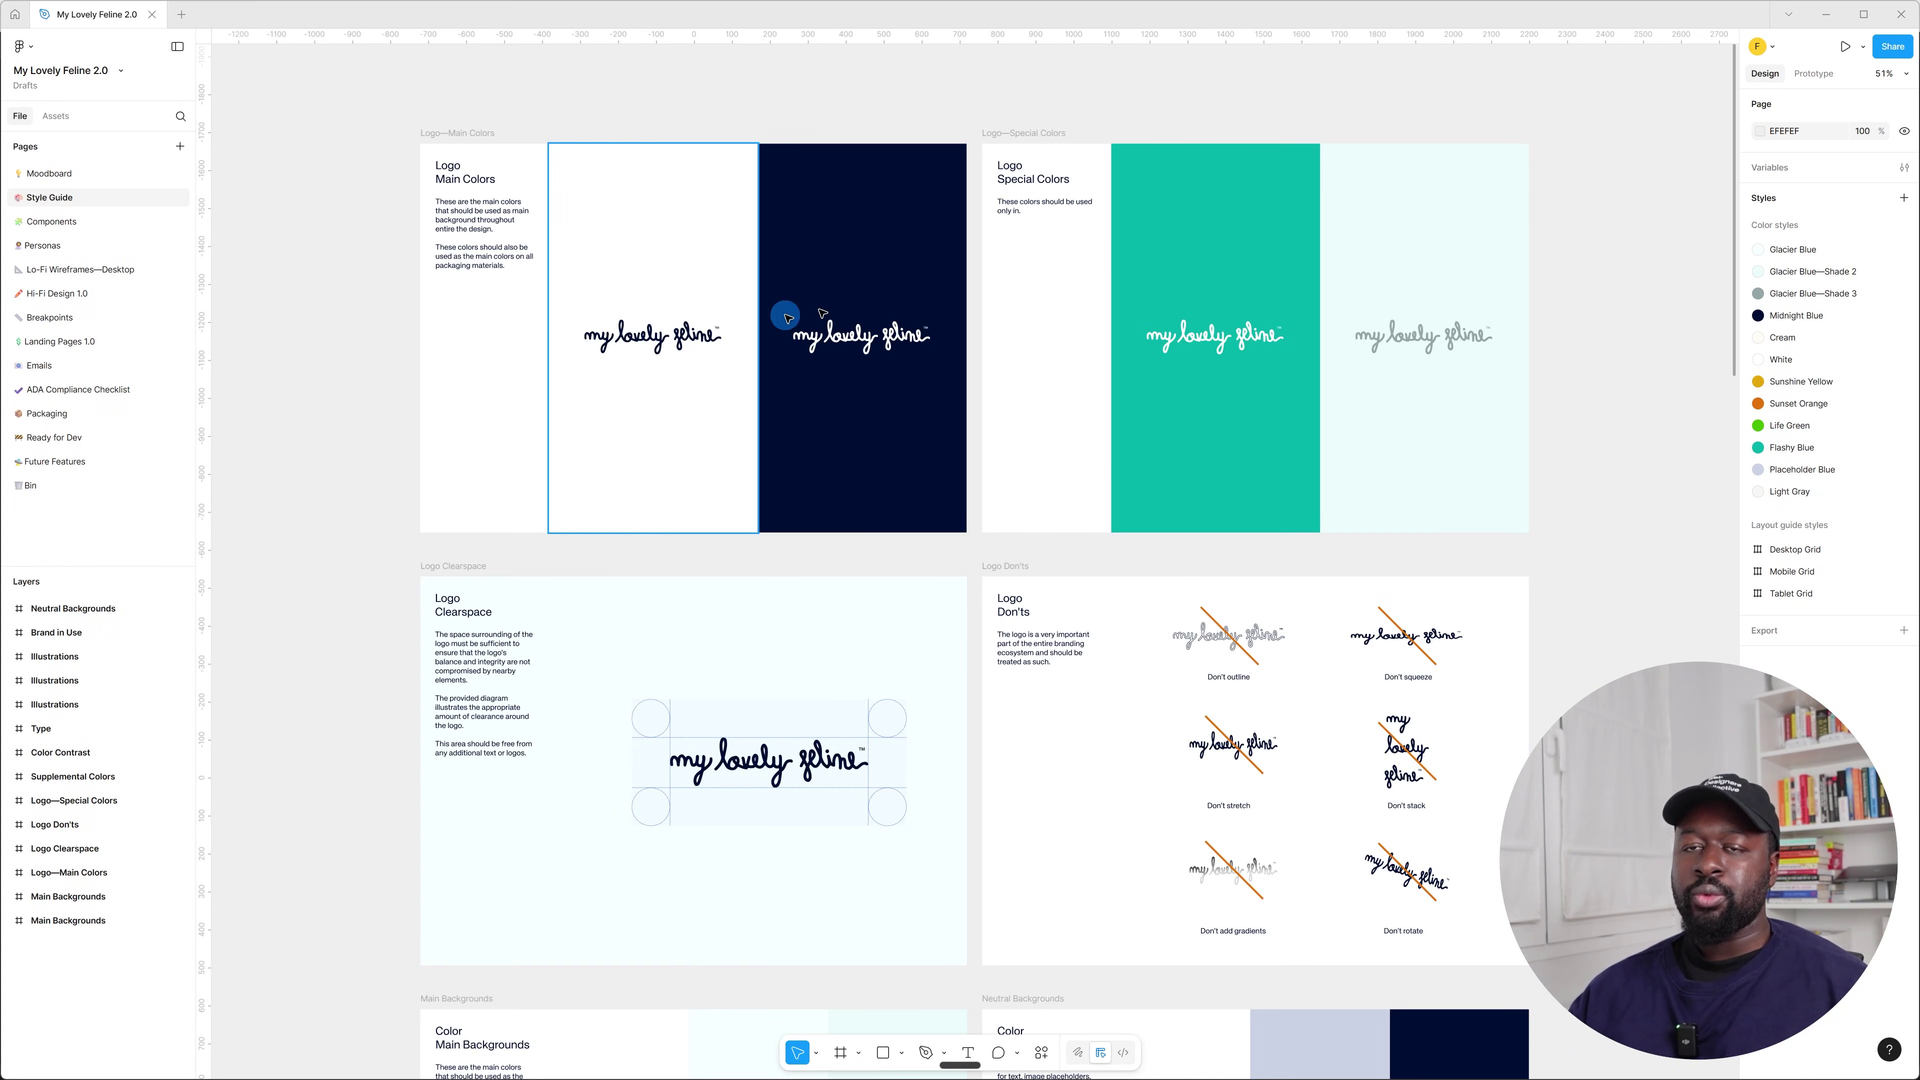
scroll(786, 318, down, 3)
scroll(656, 266, up, 3)
scroll(690, 281, down, 3)
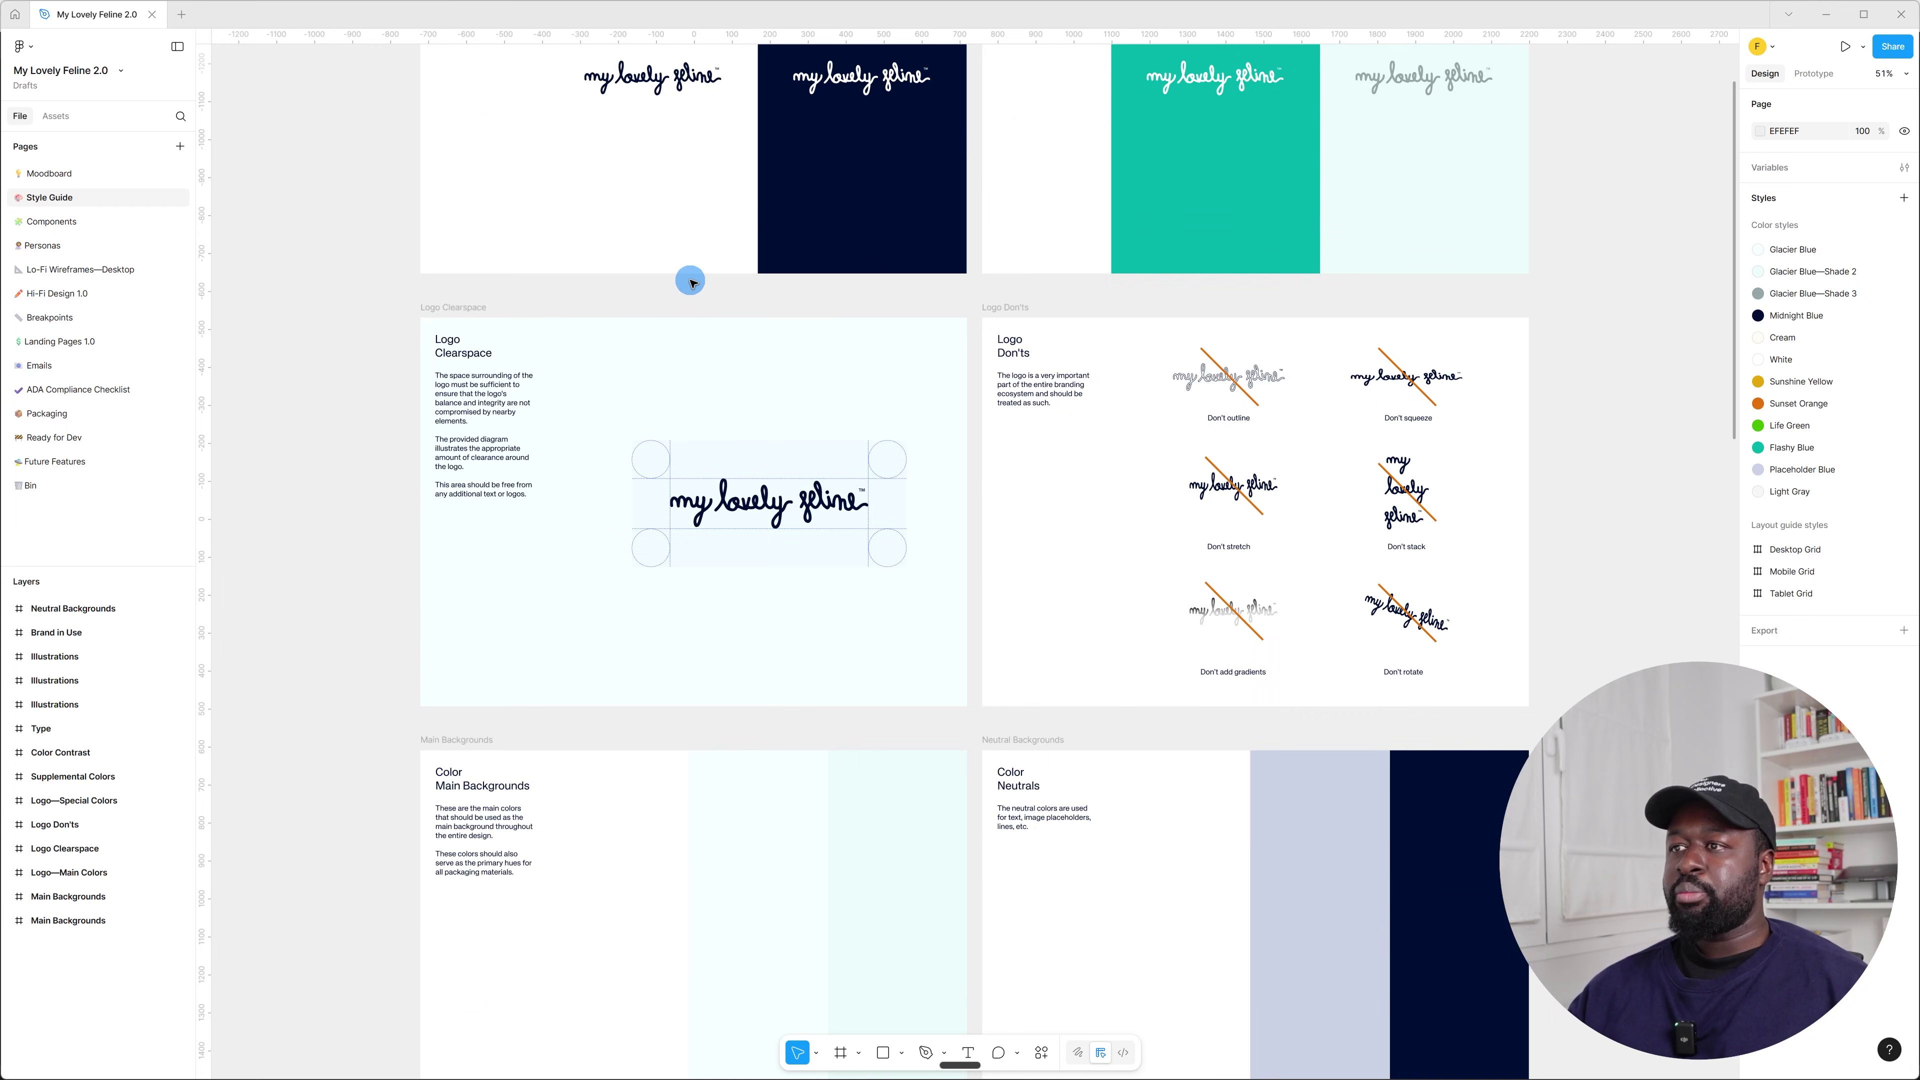
scroll(673, 264, down, 3)
scroll(633, 229, up, 2)
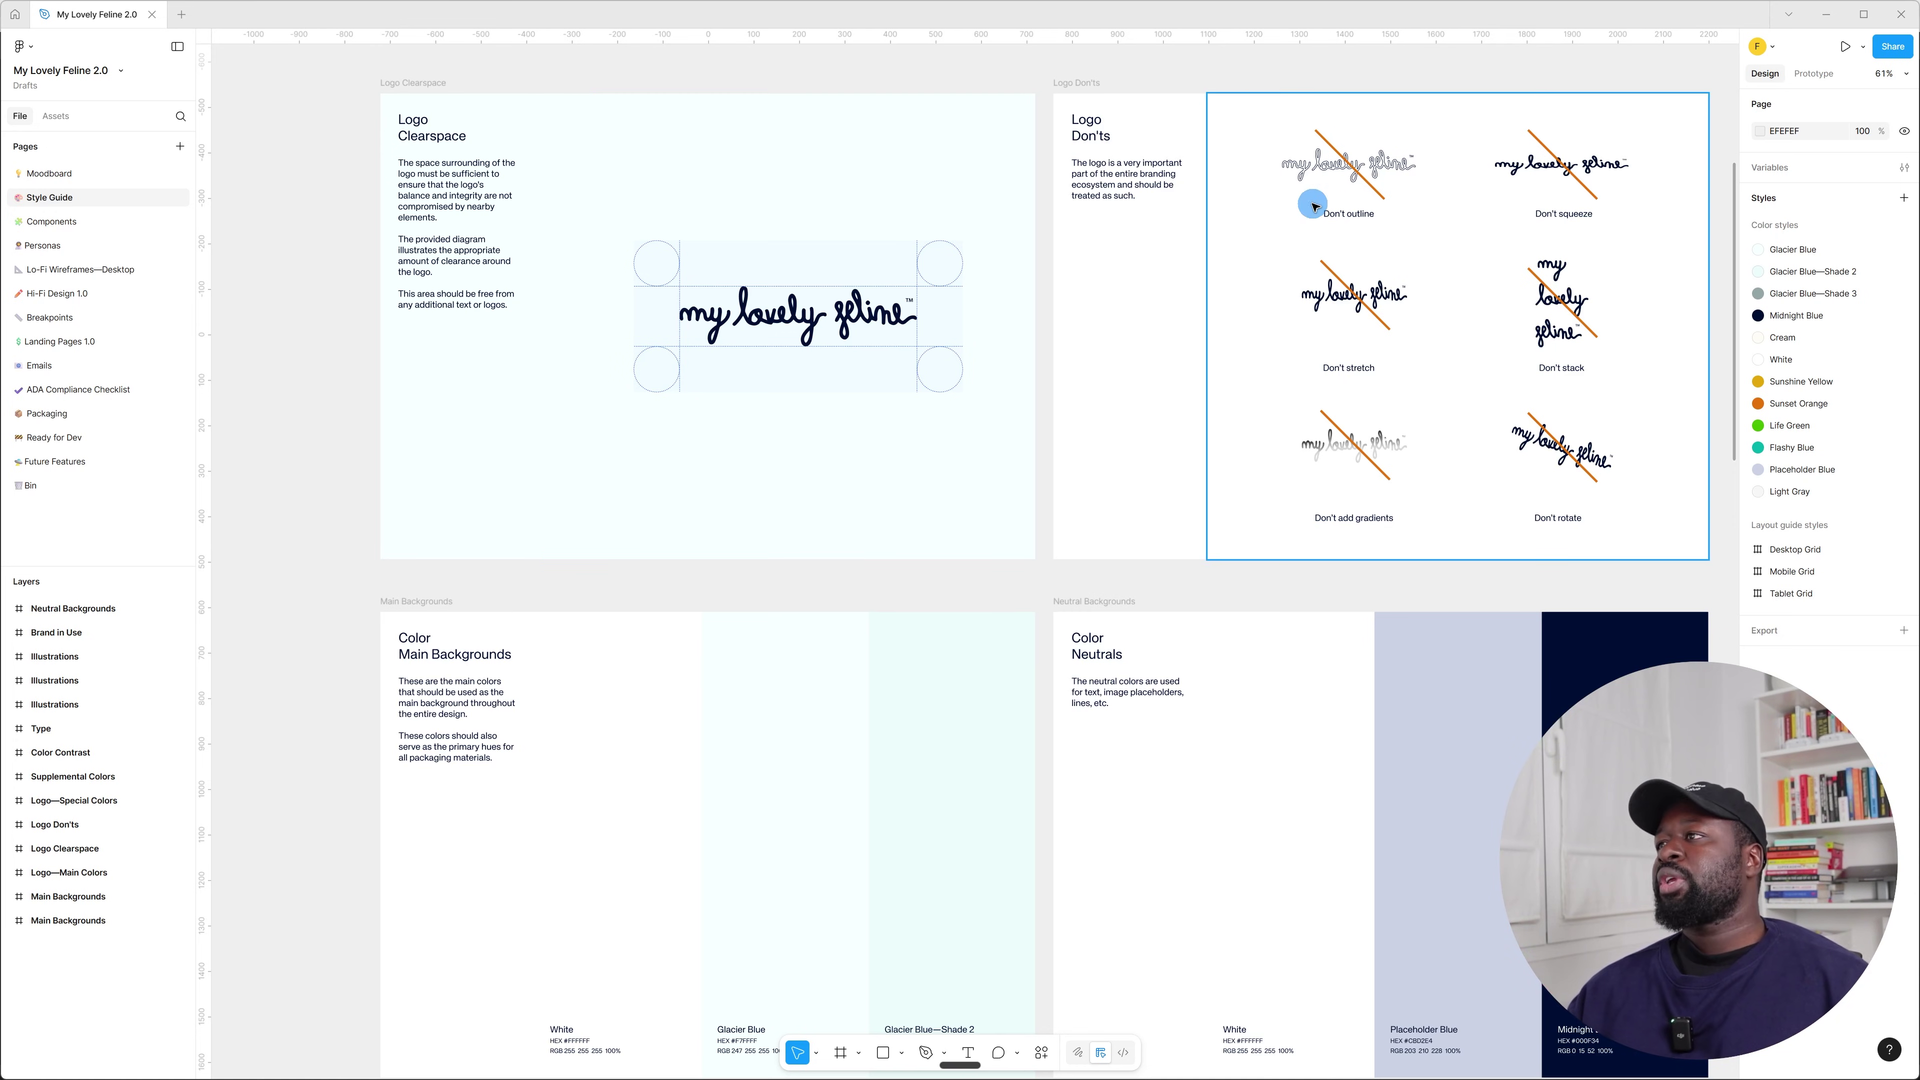
scroll(1636, 231, up, 1)
scroll(1635, 230, up, 2)
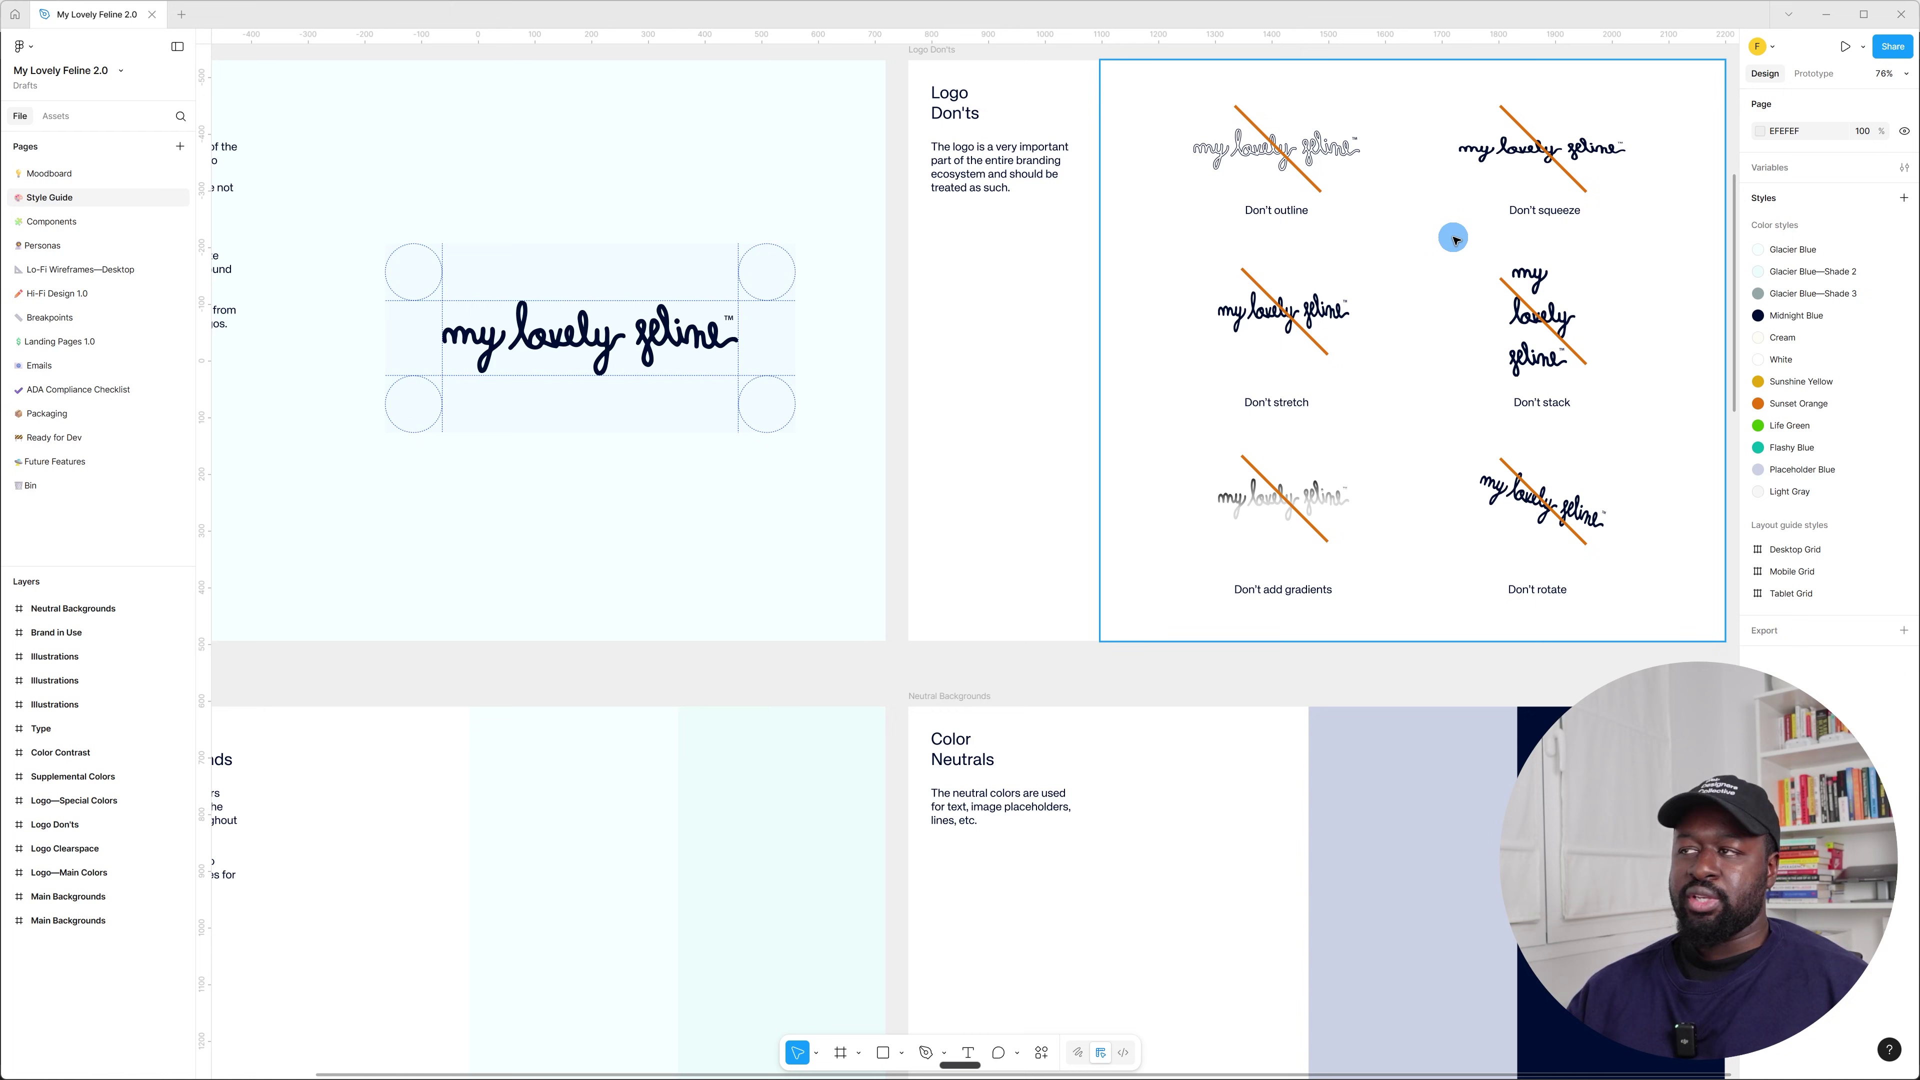
scroll(1453, 239, down, 2)
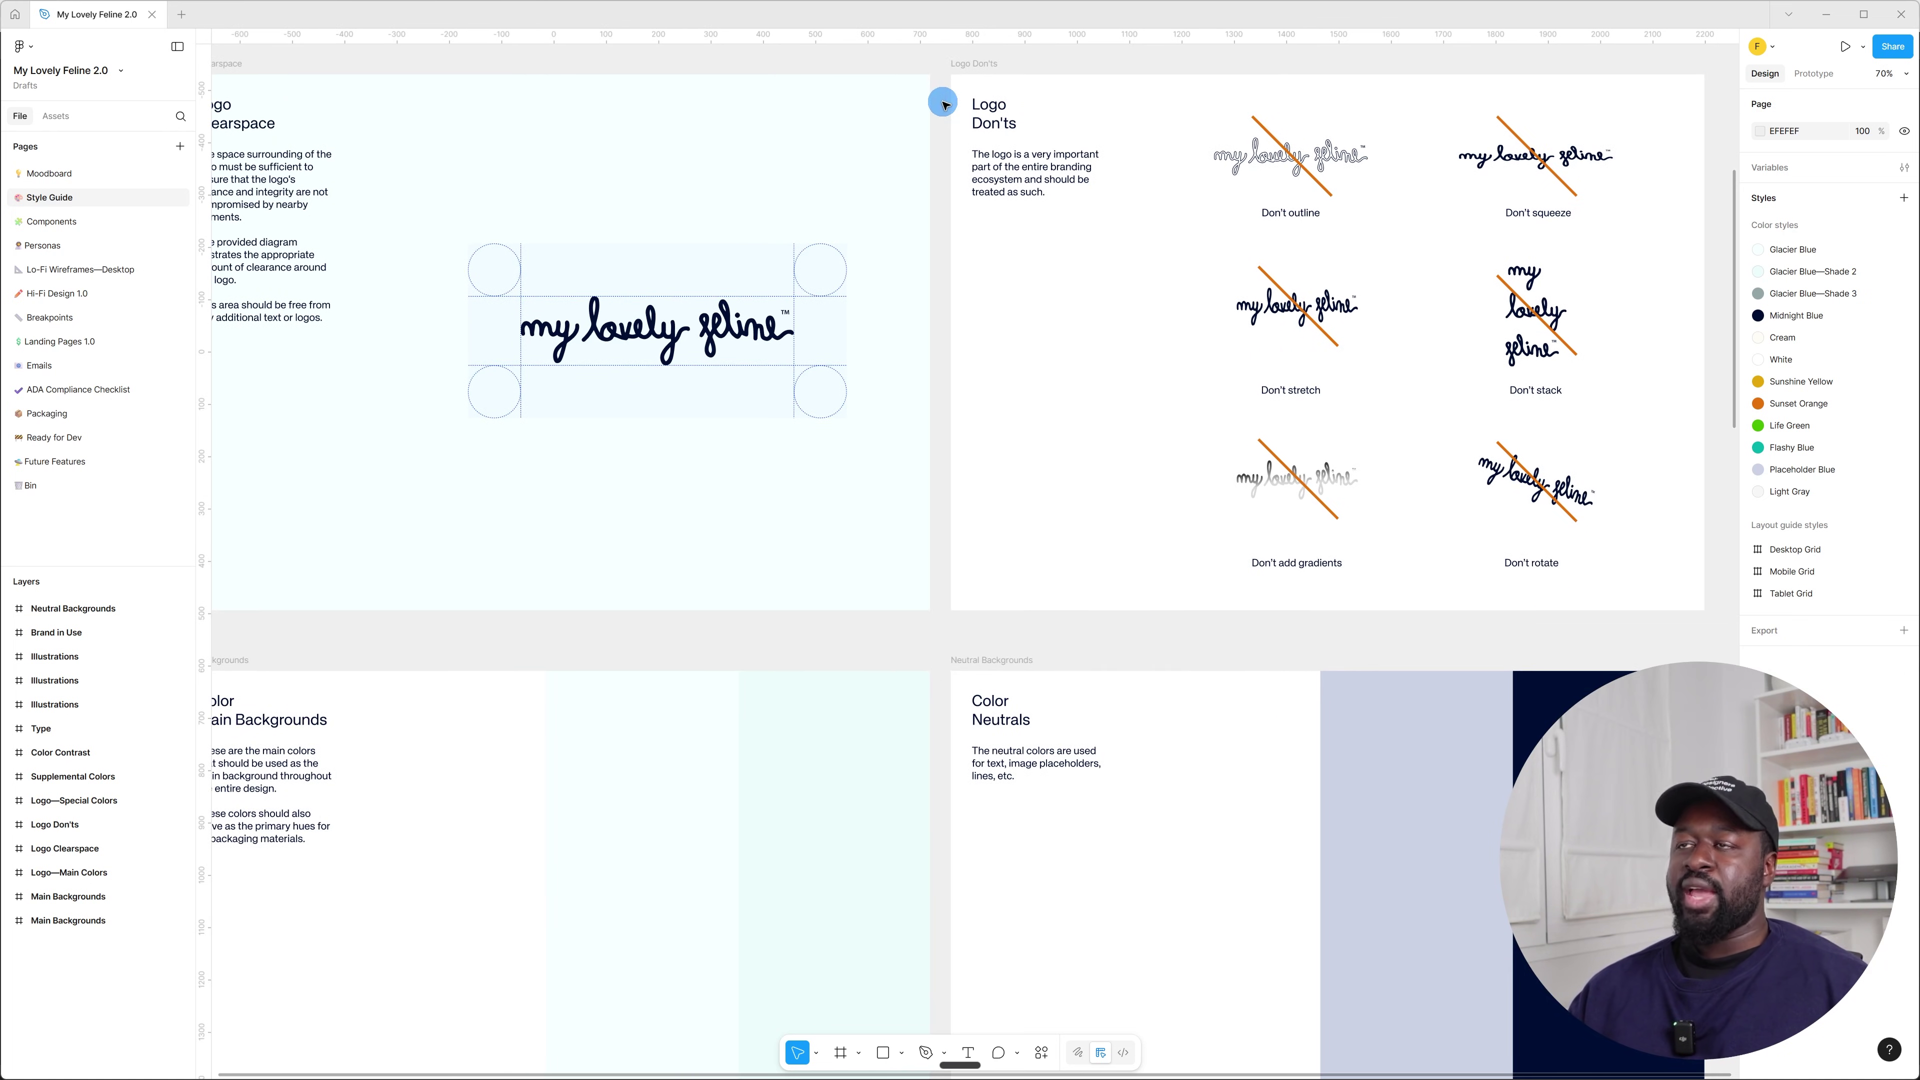
scroll(1330, 181, down, 3)
scroll(716, 437, down, 5)
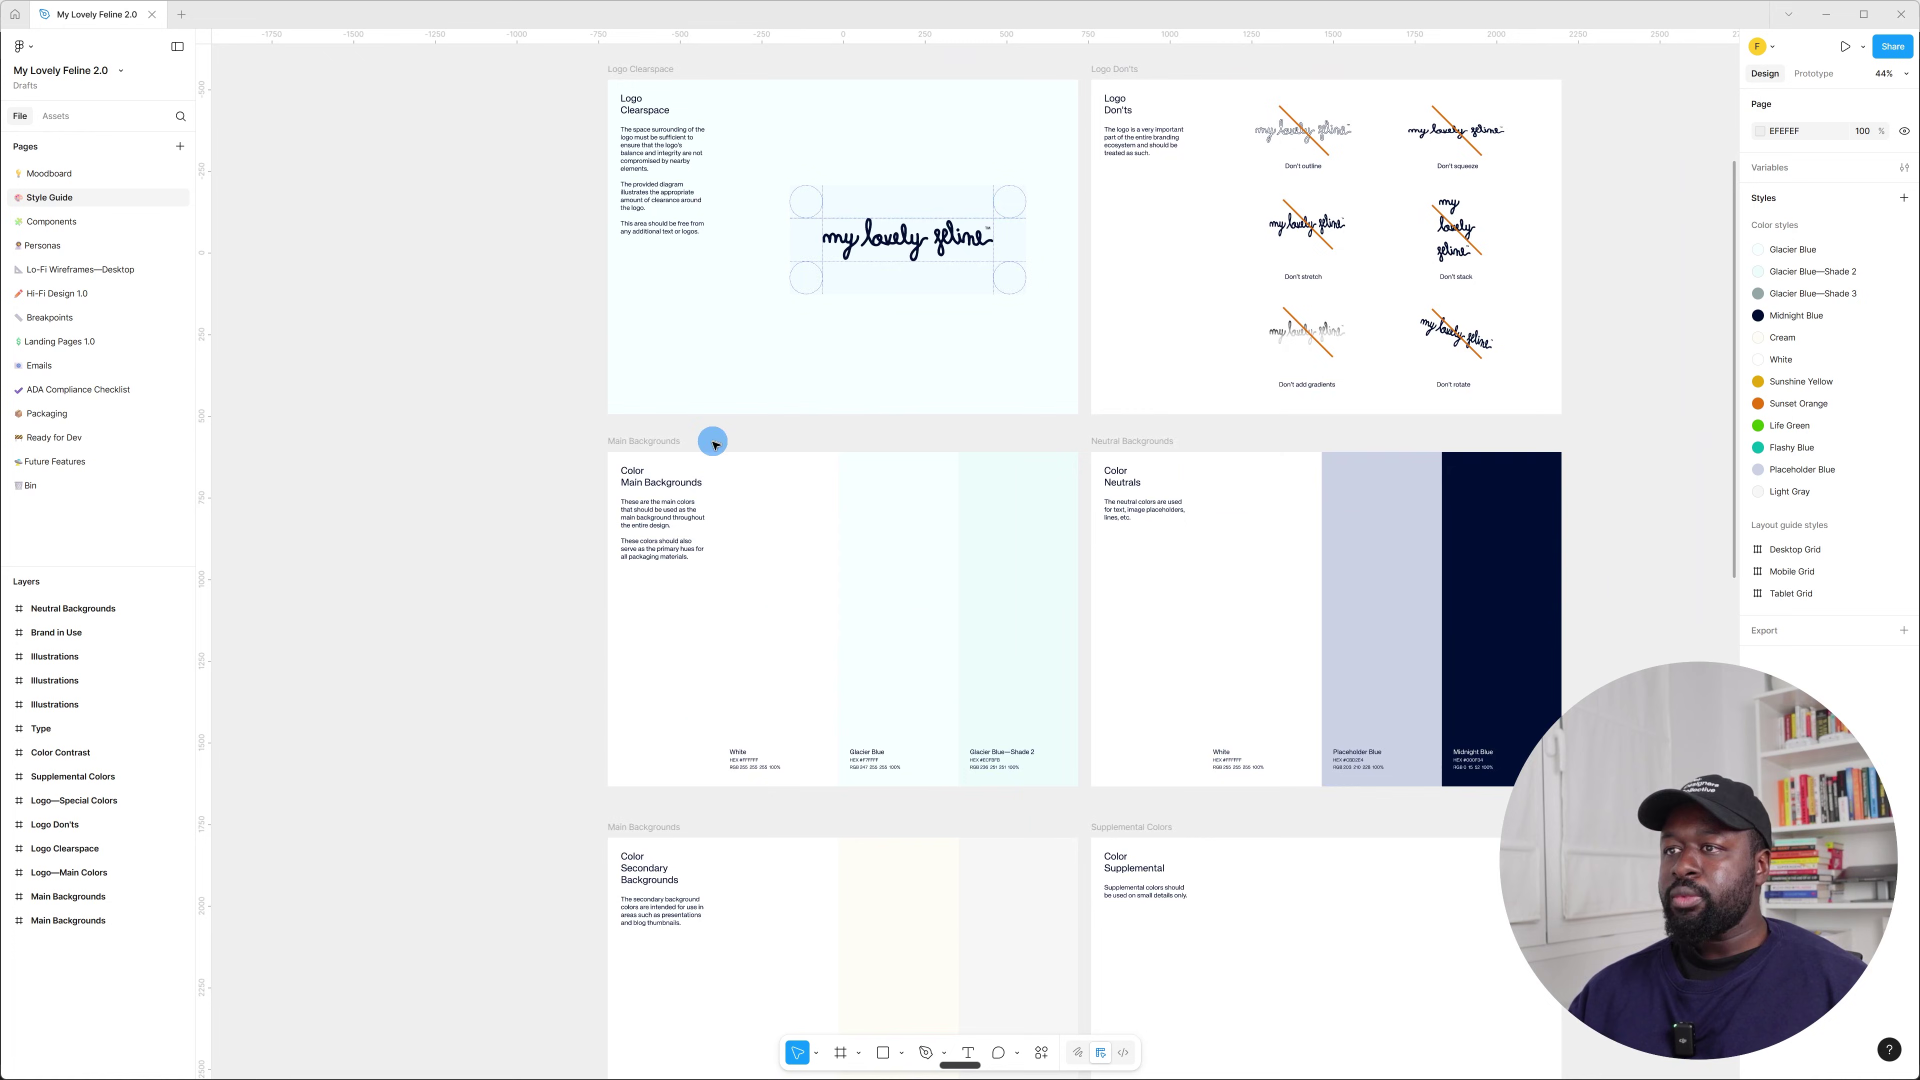
scroll(718, 442, up, 3)
Zoom around the remaining Style Guide frames to review the brand boards
scroll(844, 150, up, 2)
scroll(845, 149, down, 3)
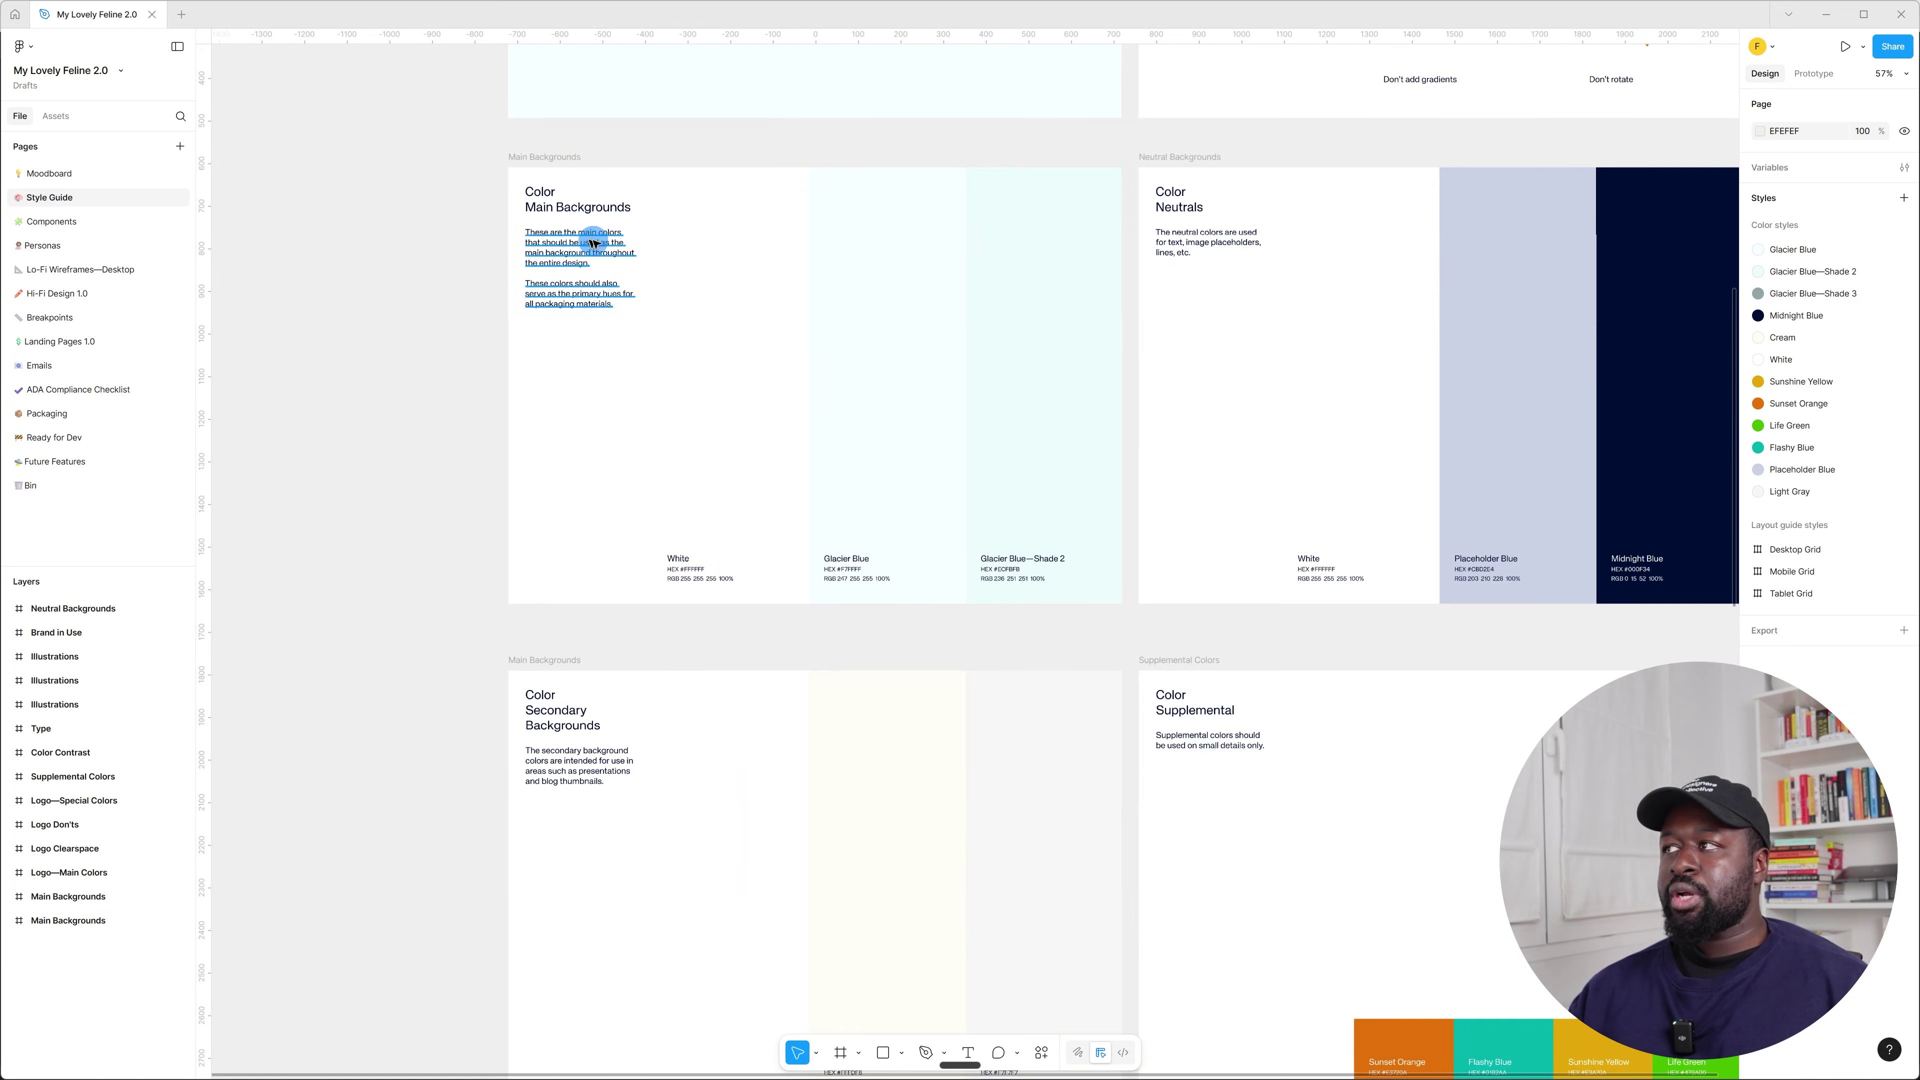
scroll(1597, 290, up, 4)
scroll(1596, 291, down, 4)
scroll(934, 206, up, 4)
scroll(1110, 197, down, 6)
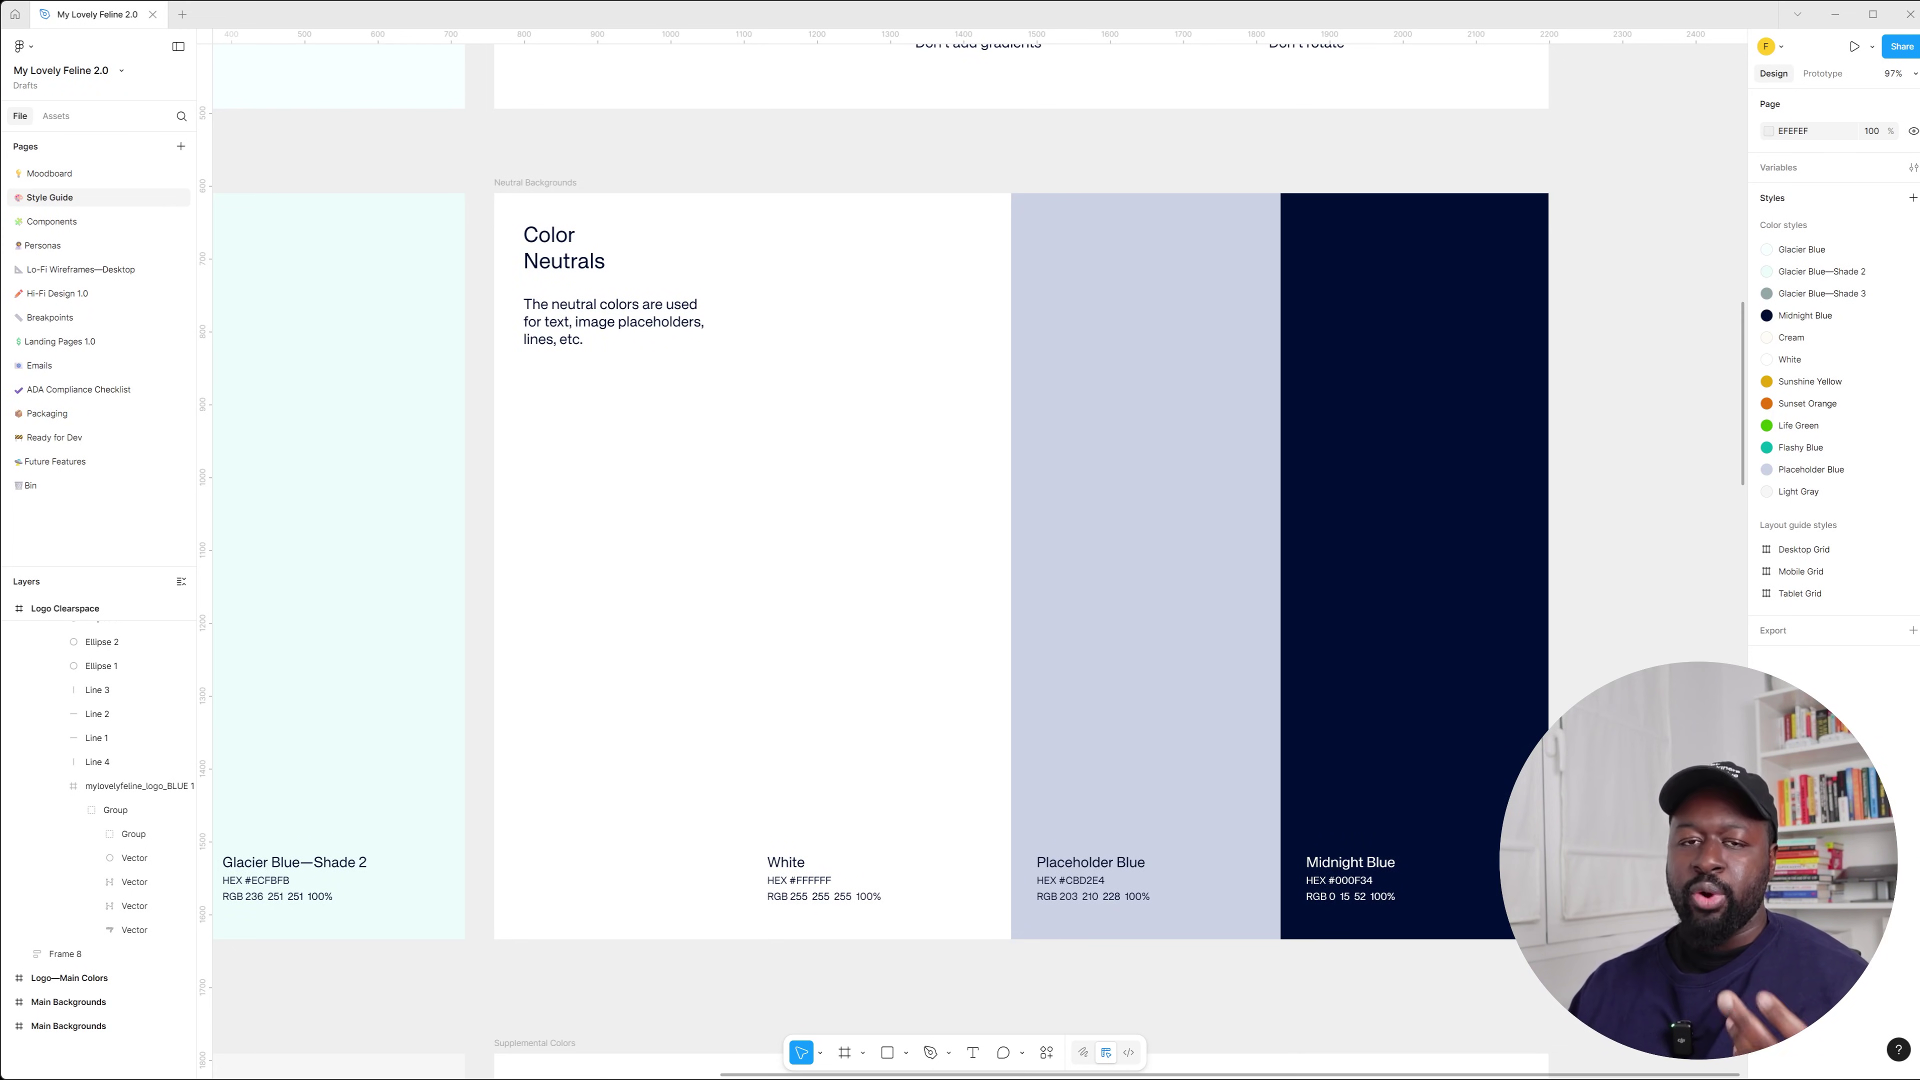
scroll(209, 450, down, 5)
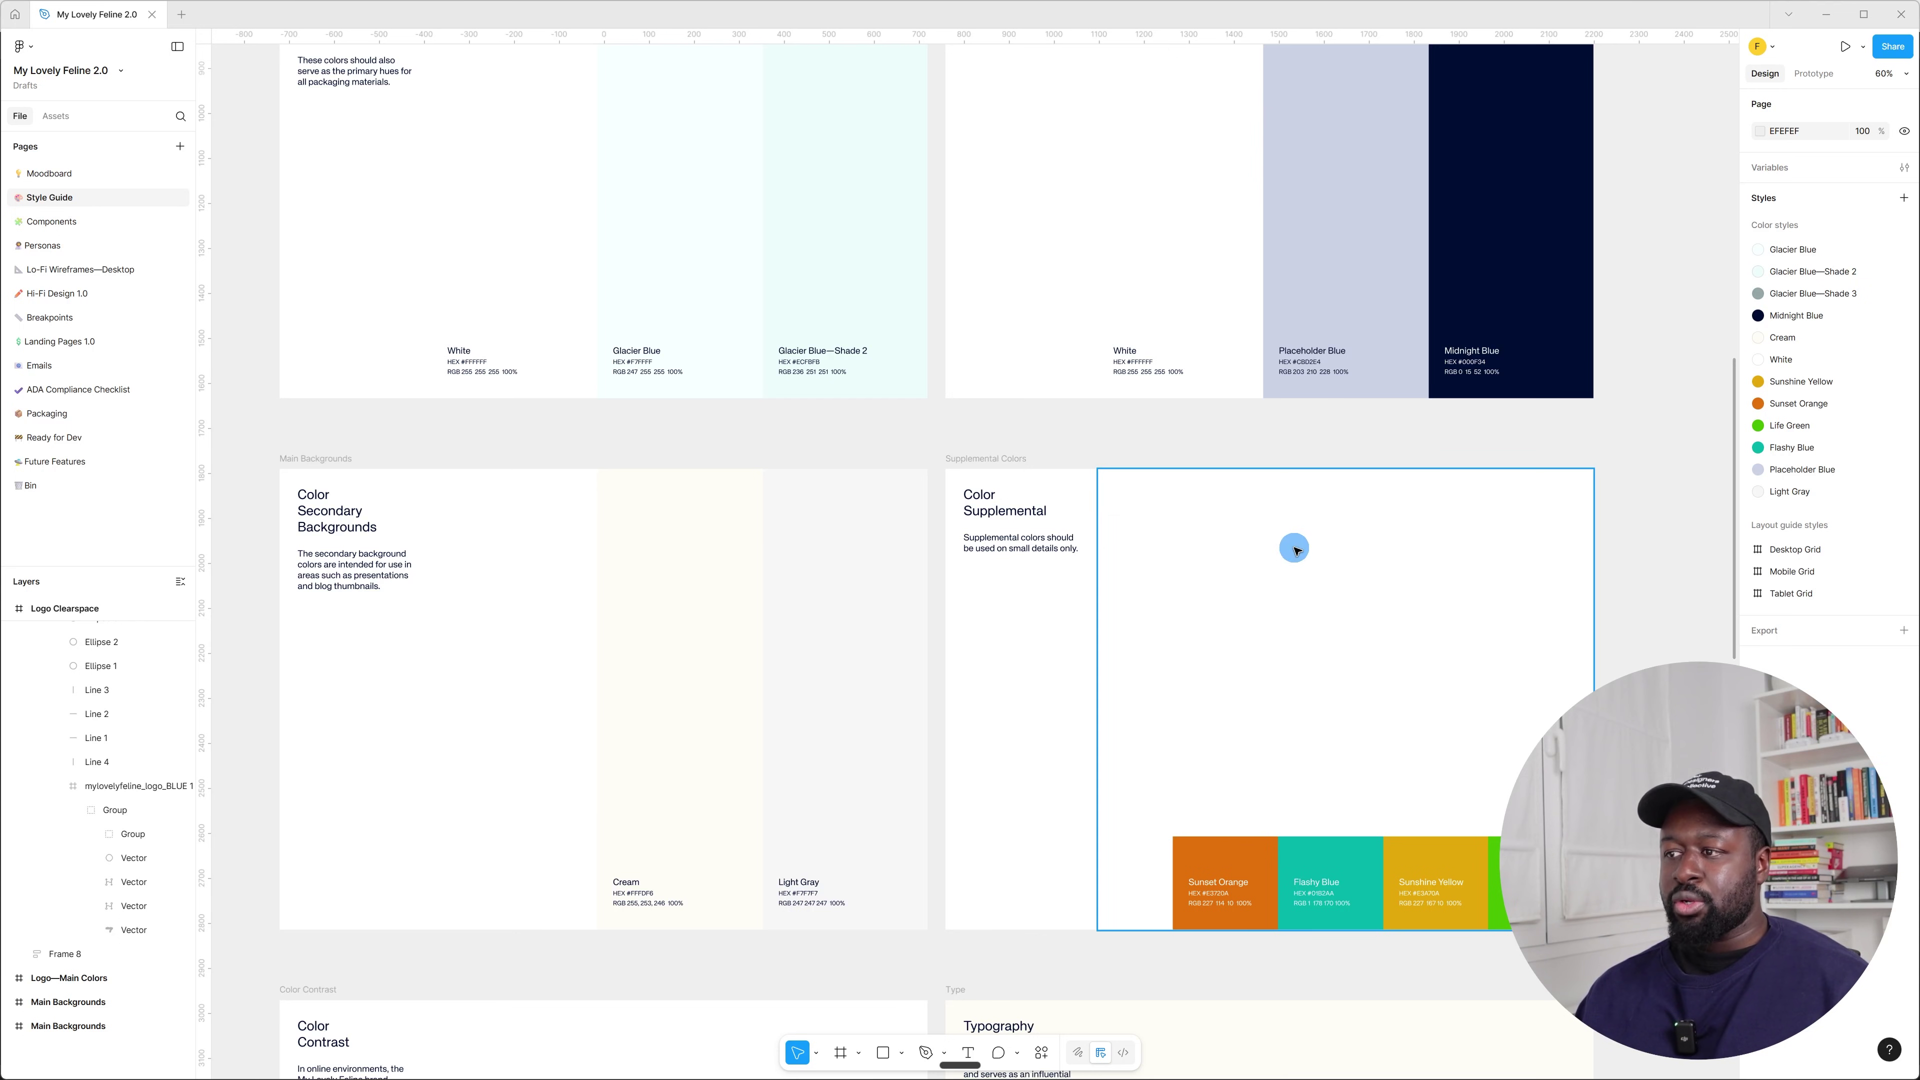
scroll(1293, 549, down, 10)
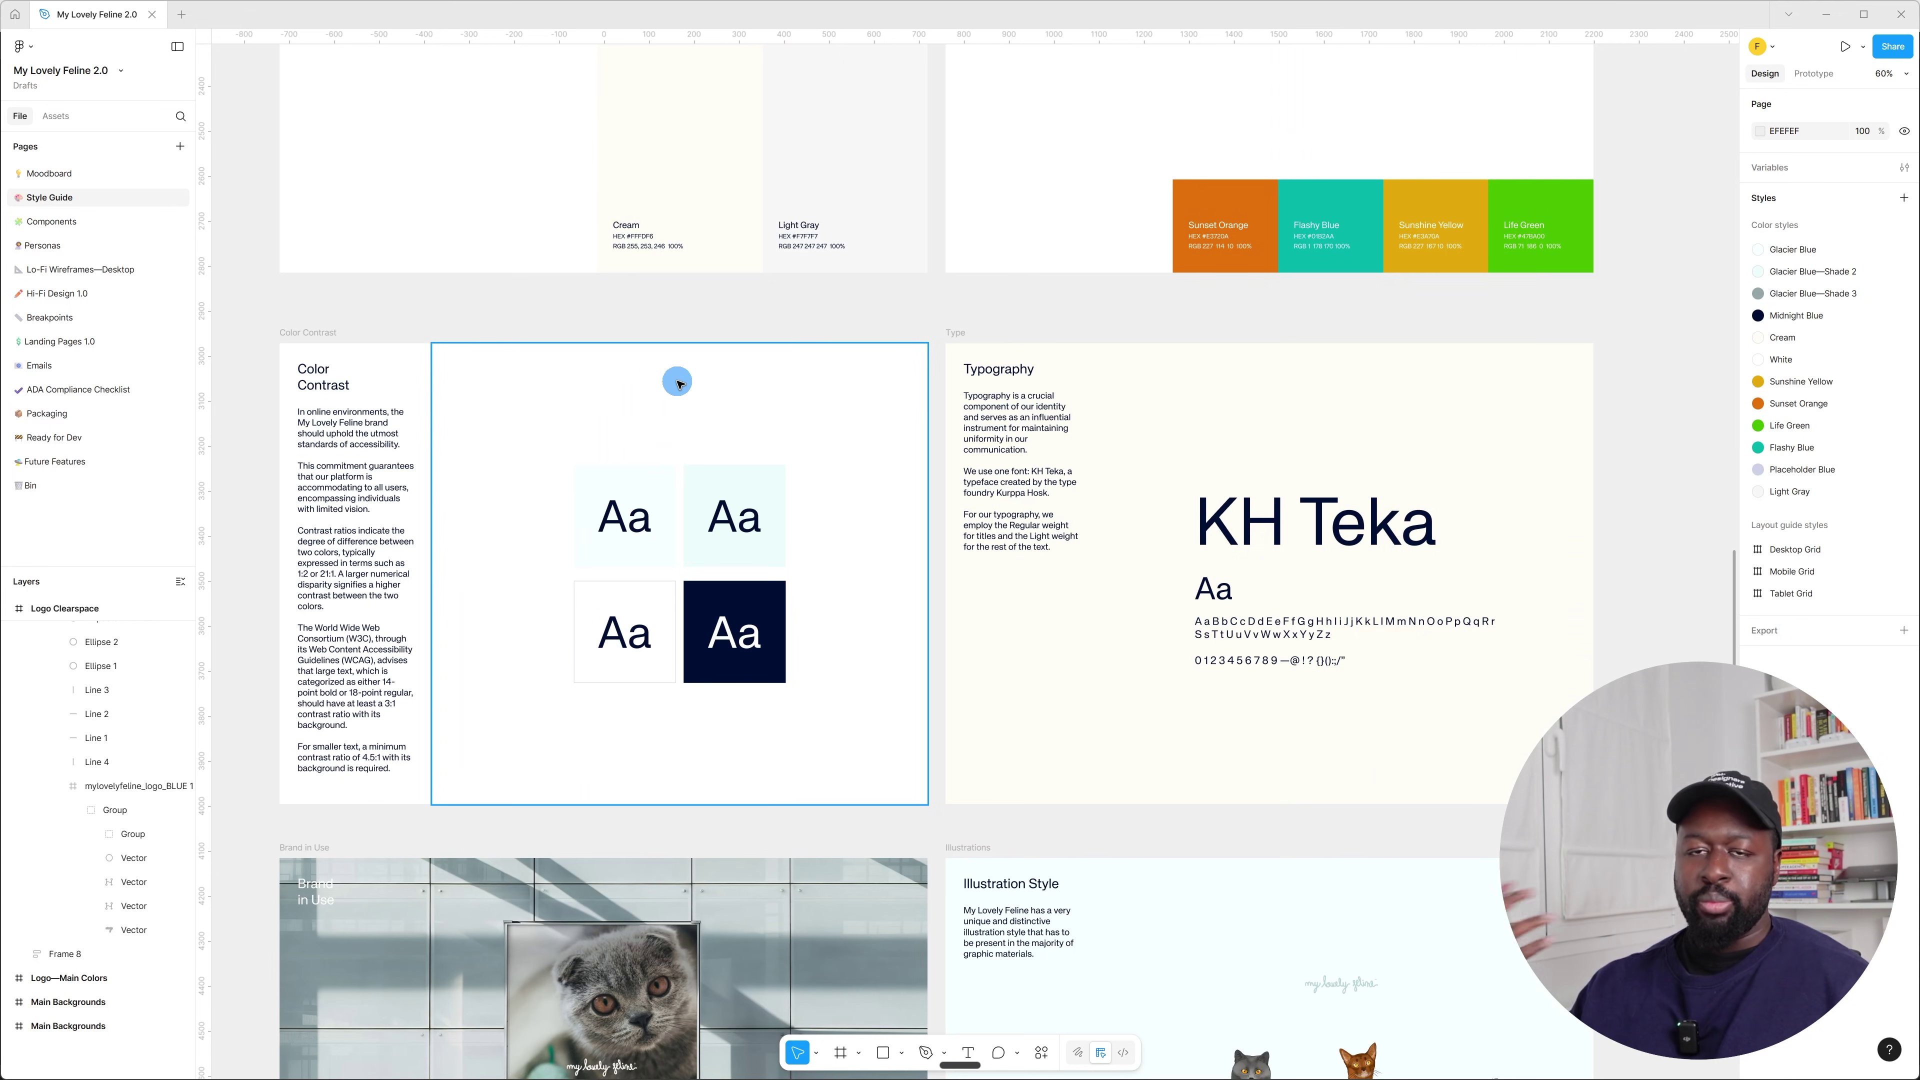
scroll(1571, 482, up, 4)
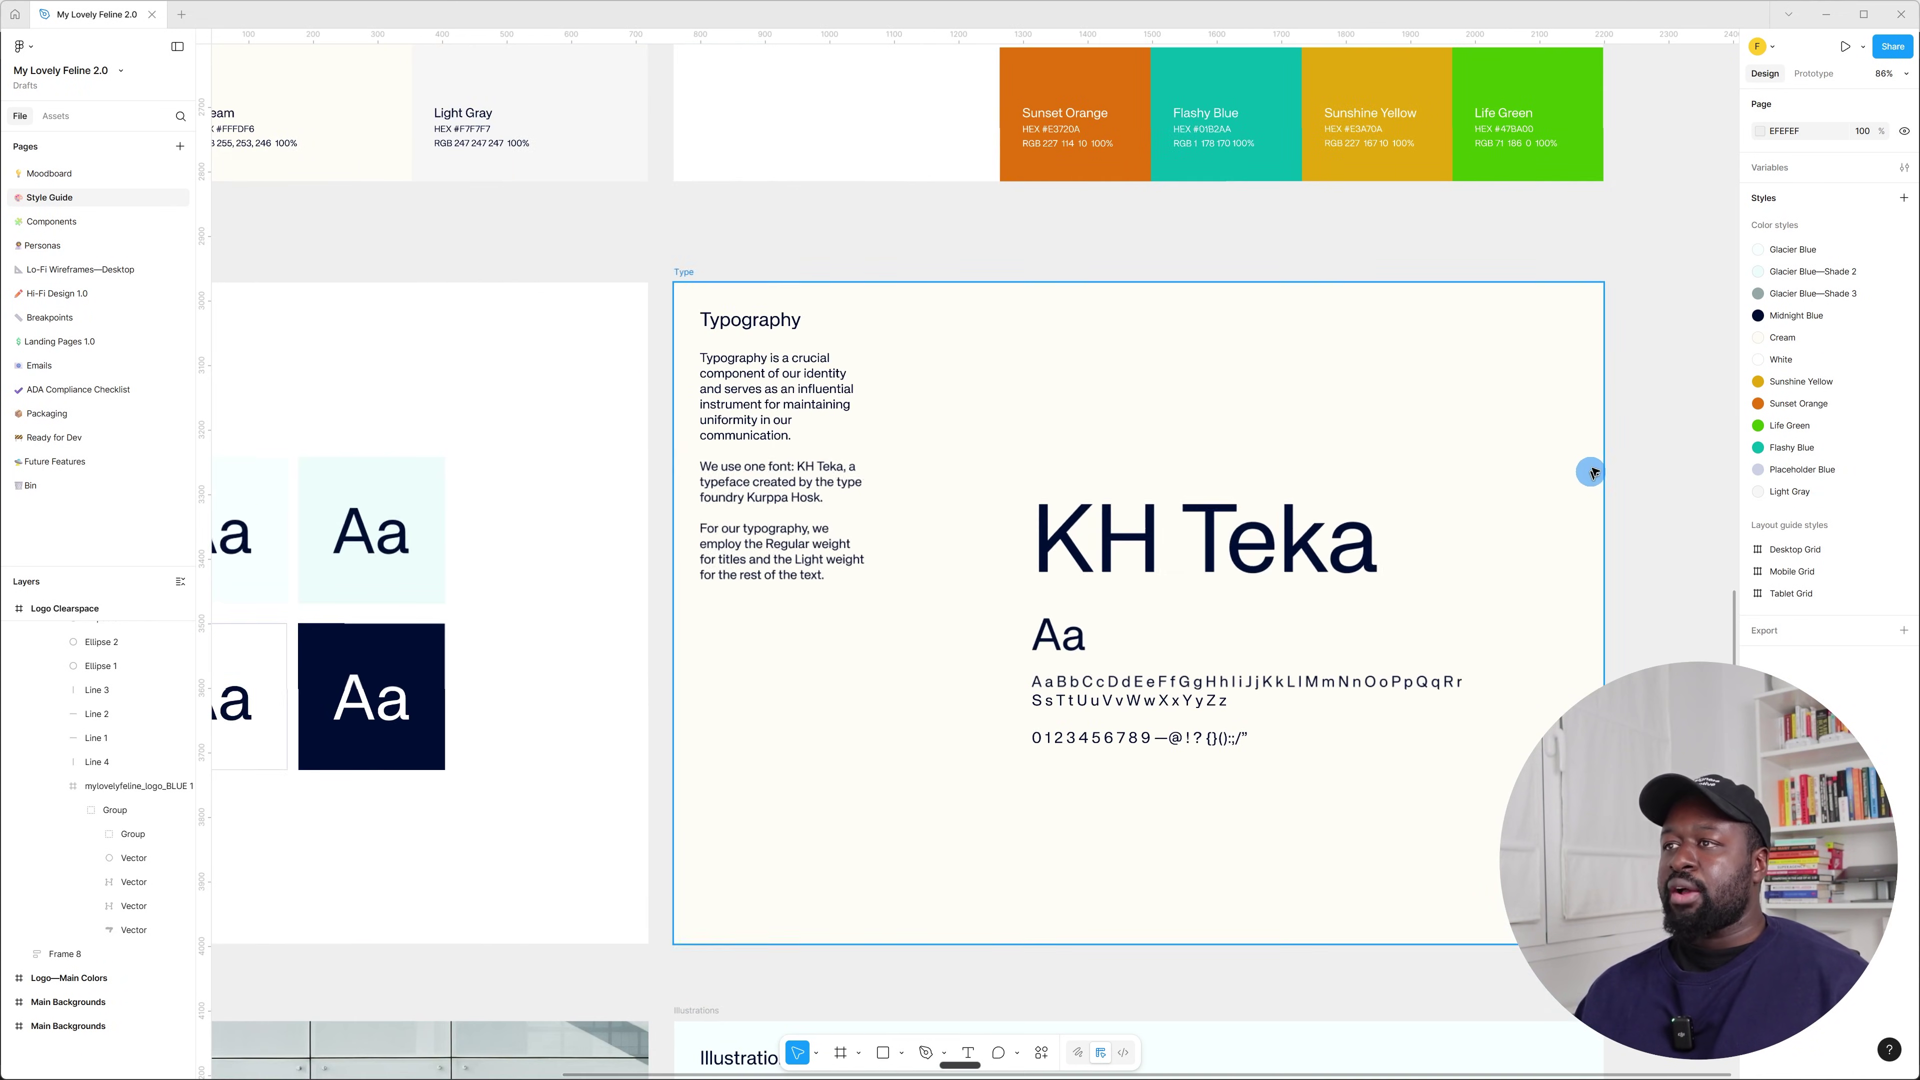
scroll(1123, 429, down, 5)
scroll(1123, 429, down, 1)
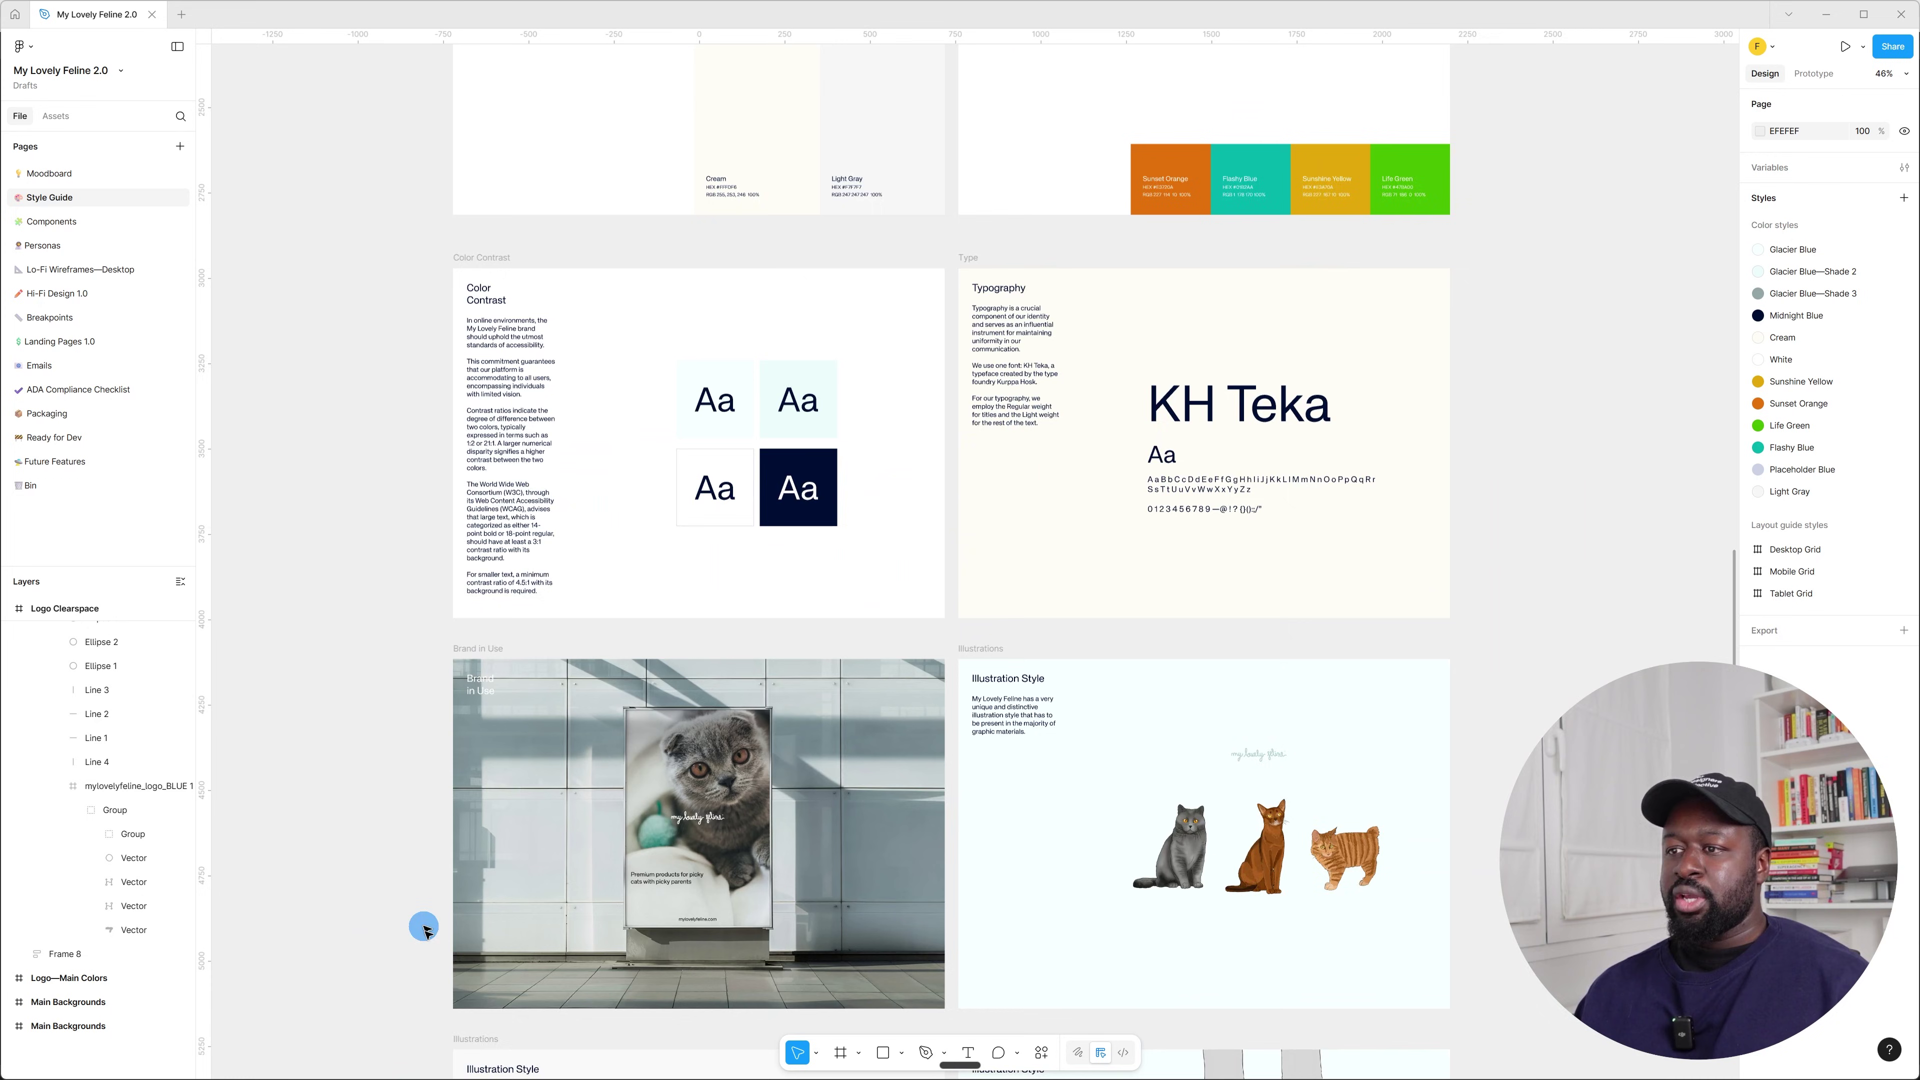
scroll(580, 929, up, 3)
scroll(1186, 666, down, 2)
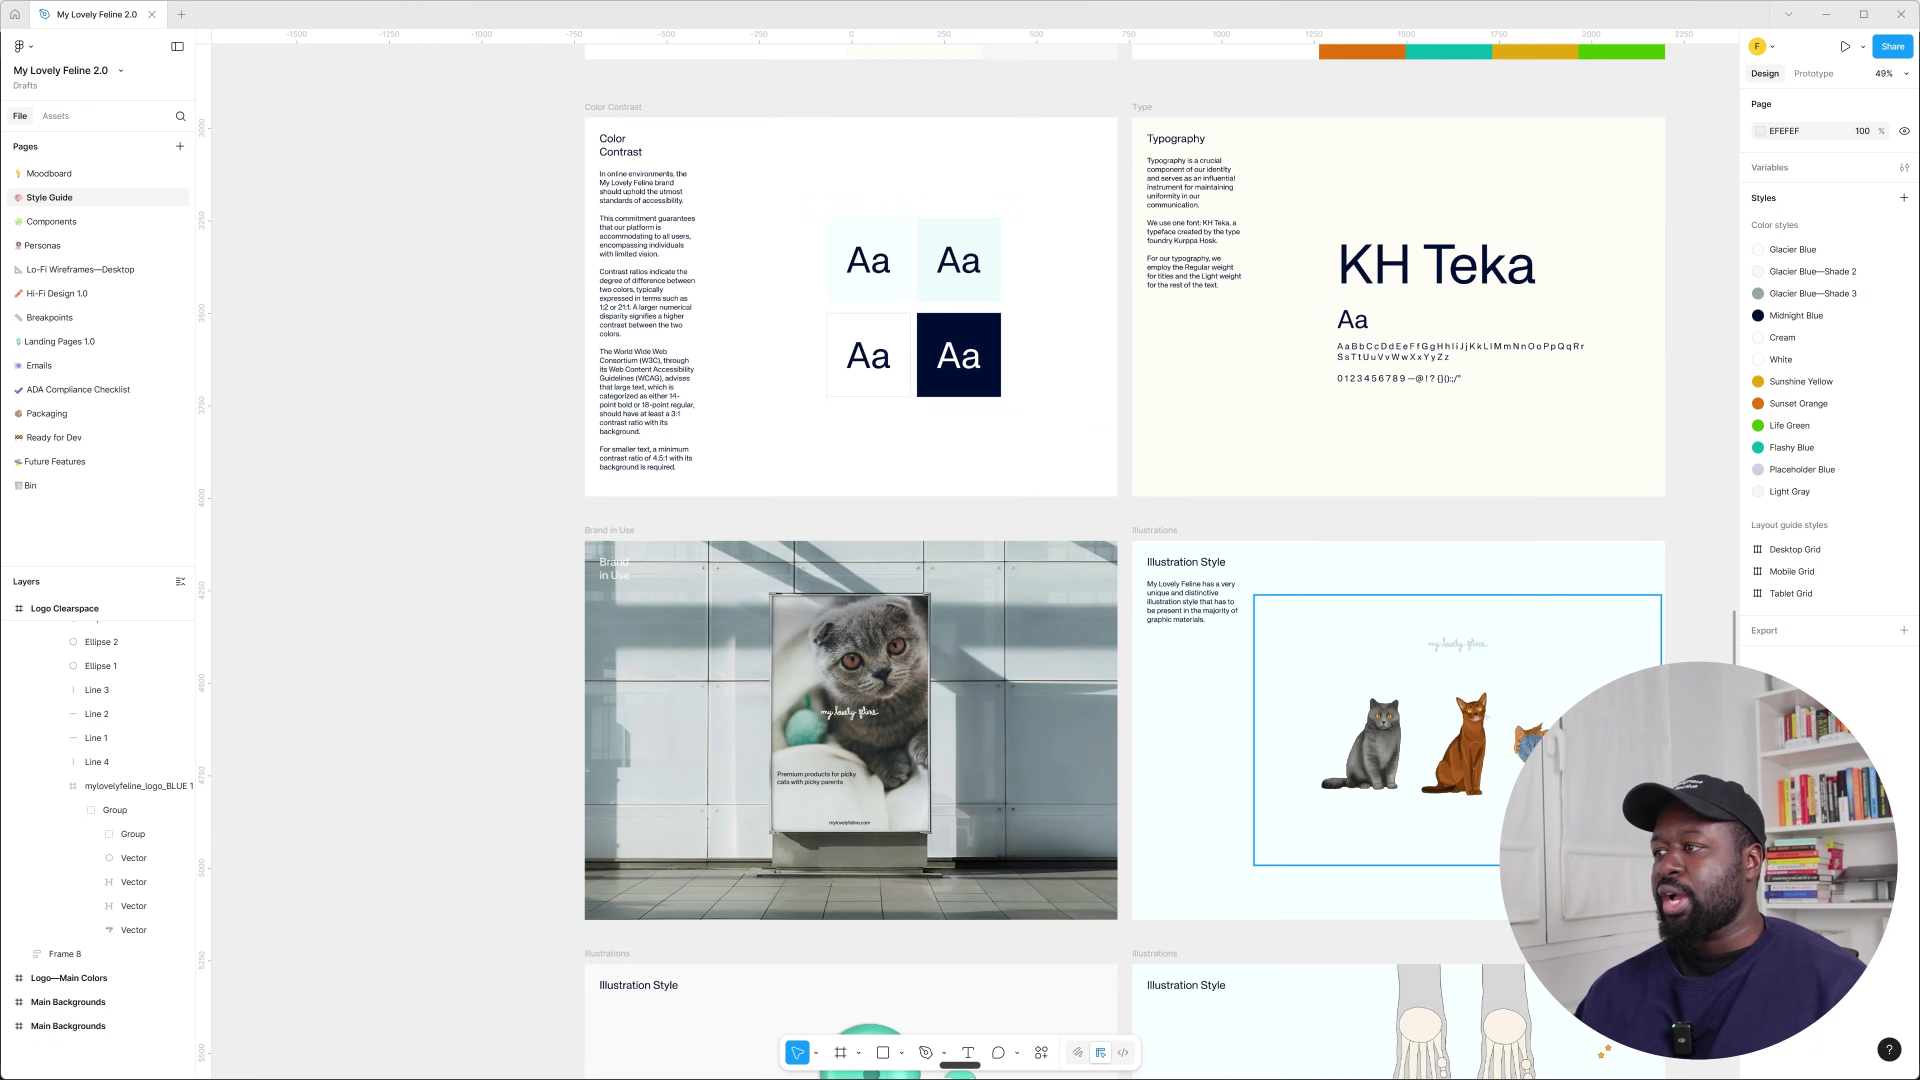
scroll(1452, 616, down, 3)
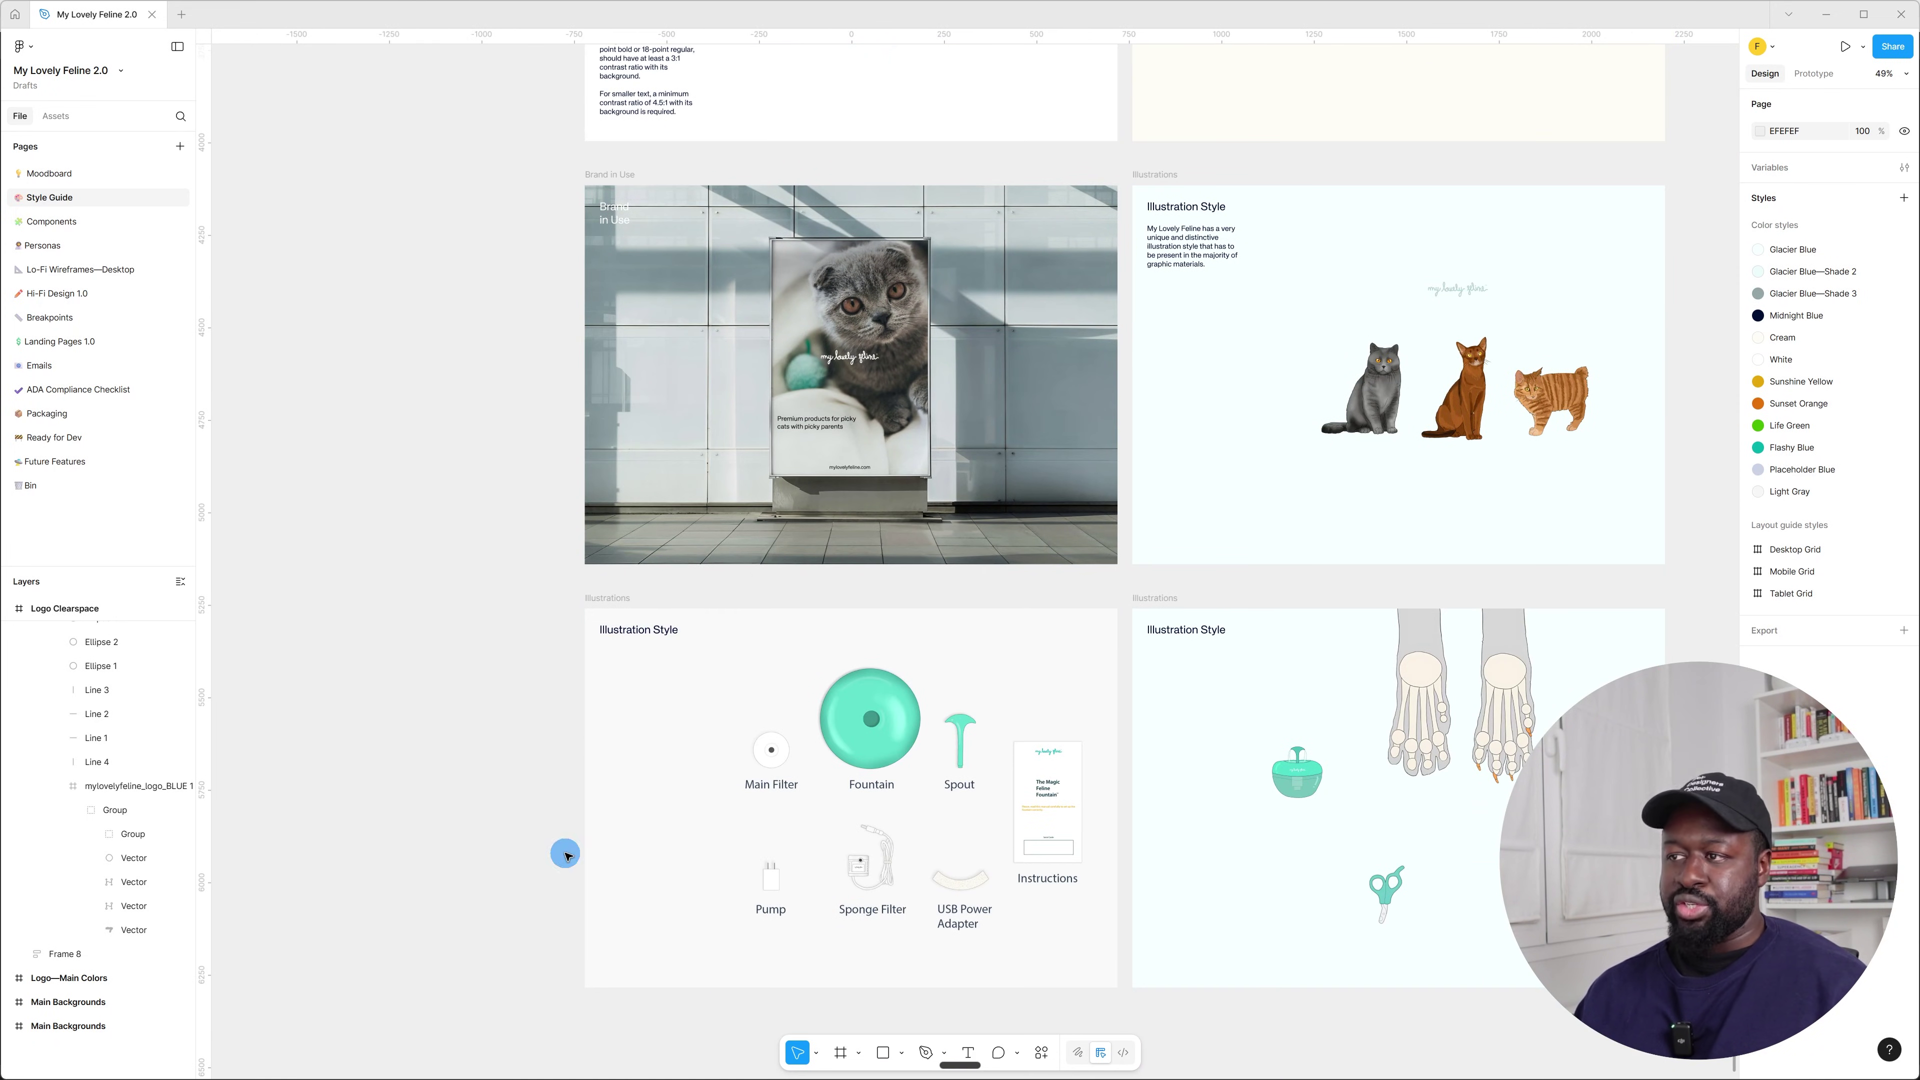
scroll(1213, 958, up, 2)
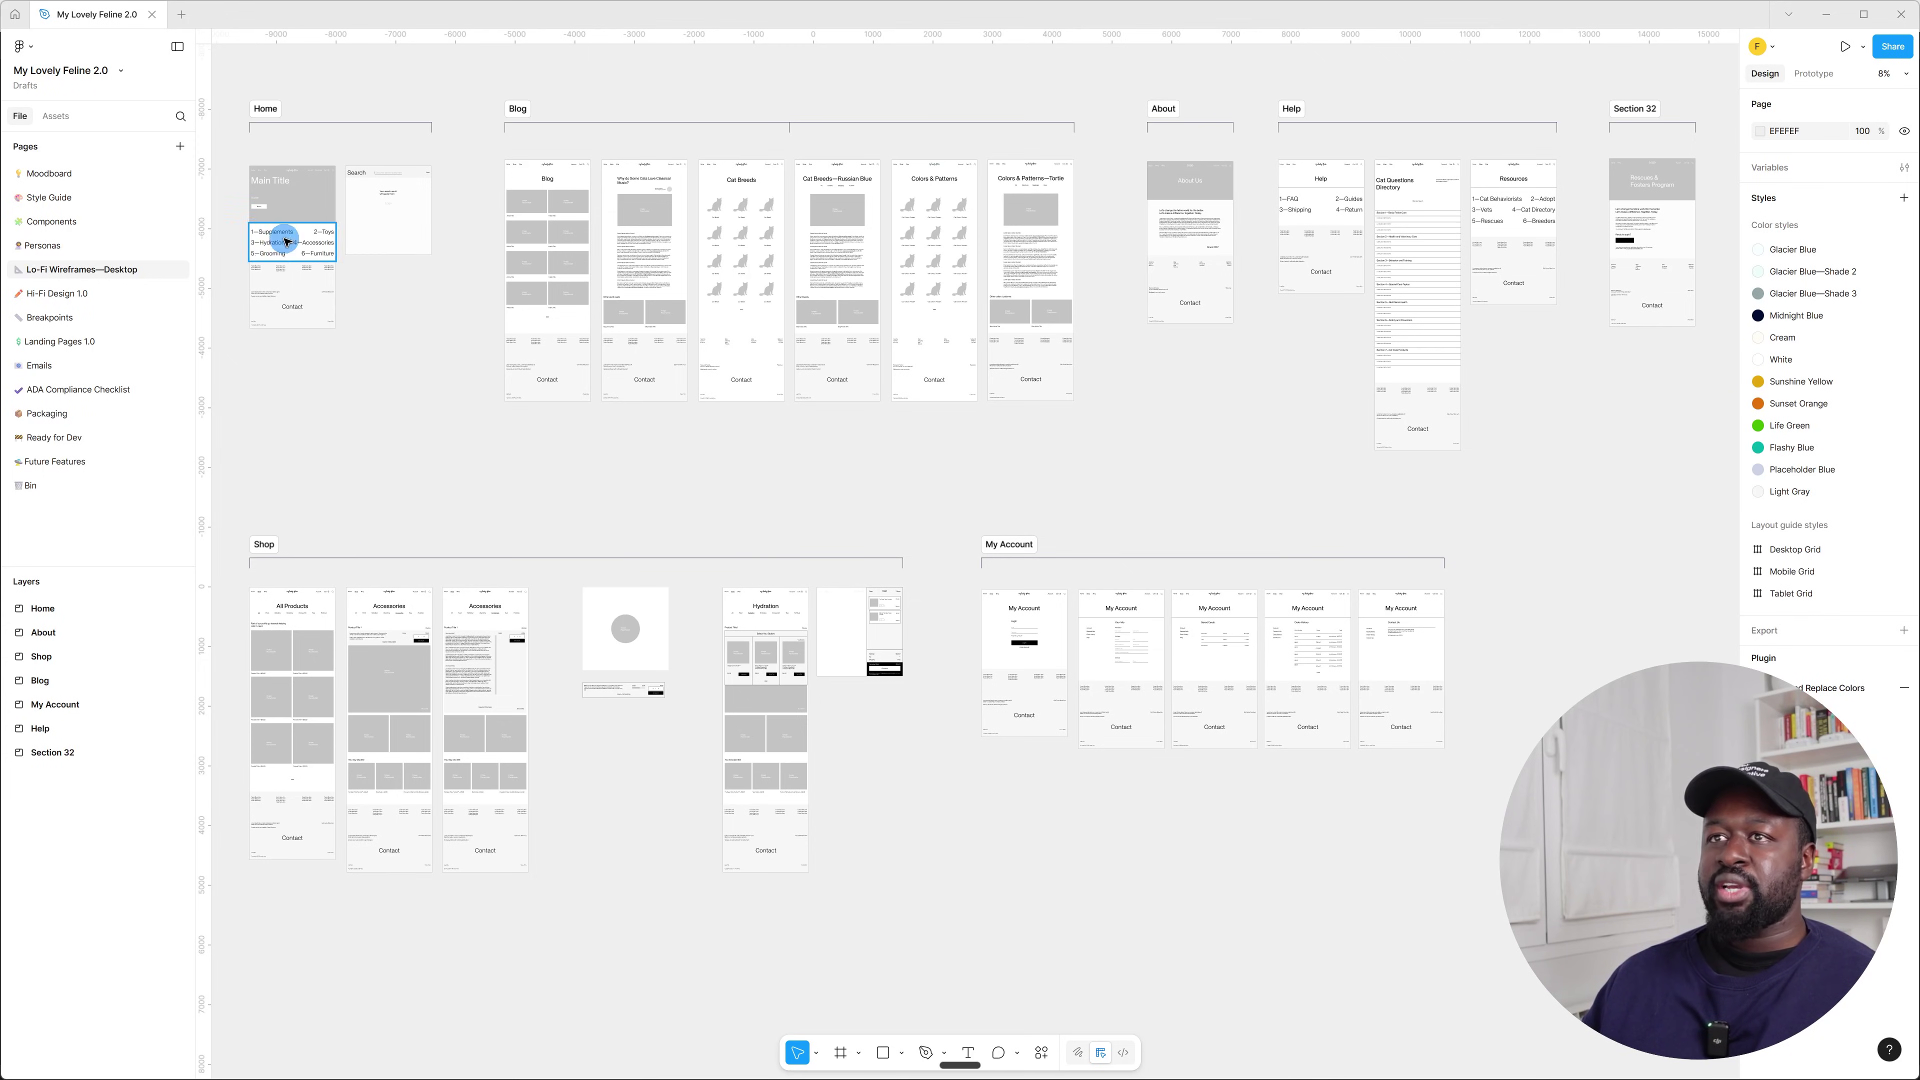
Zoom and pan around the Lo-Fi Wireframes—Desktop sections to inspect the grey page layouts
scroll(235, 187, up, 3)
scroll(236, 257, up, 15)
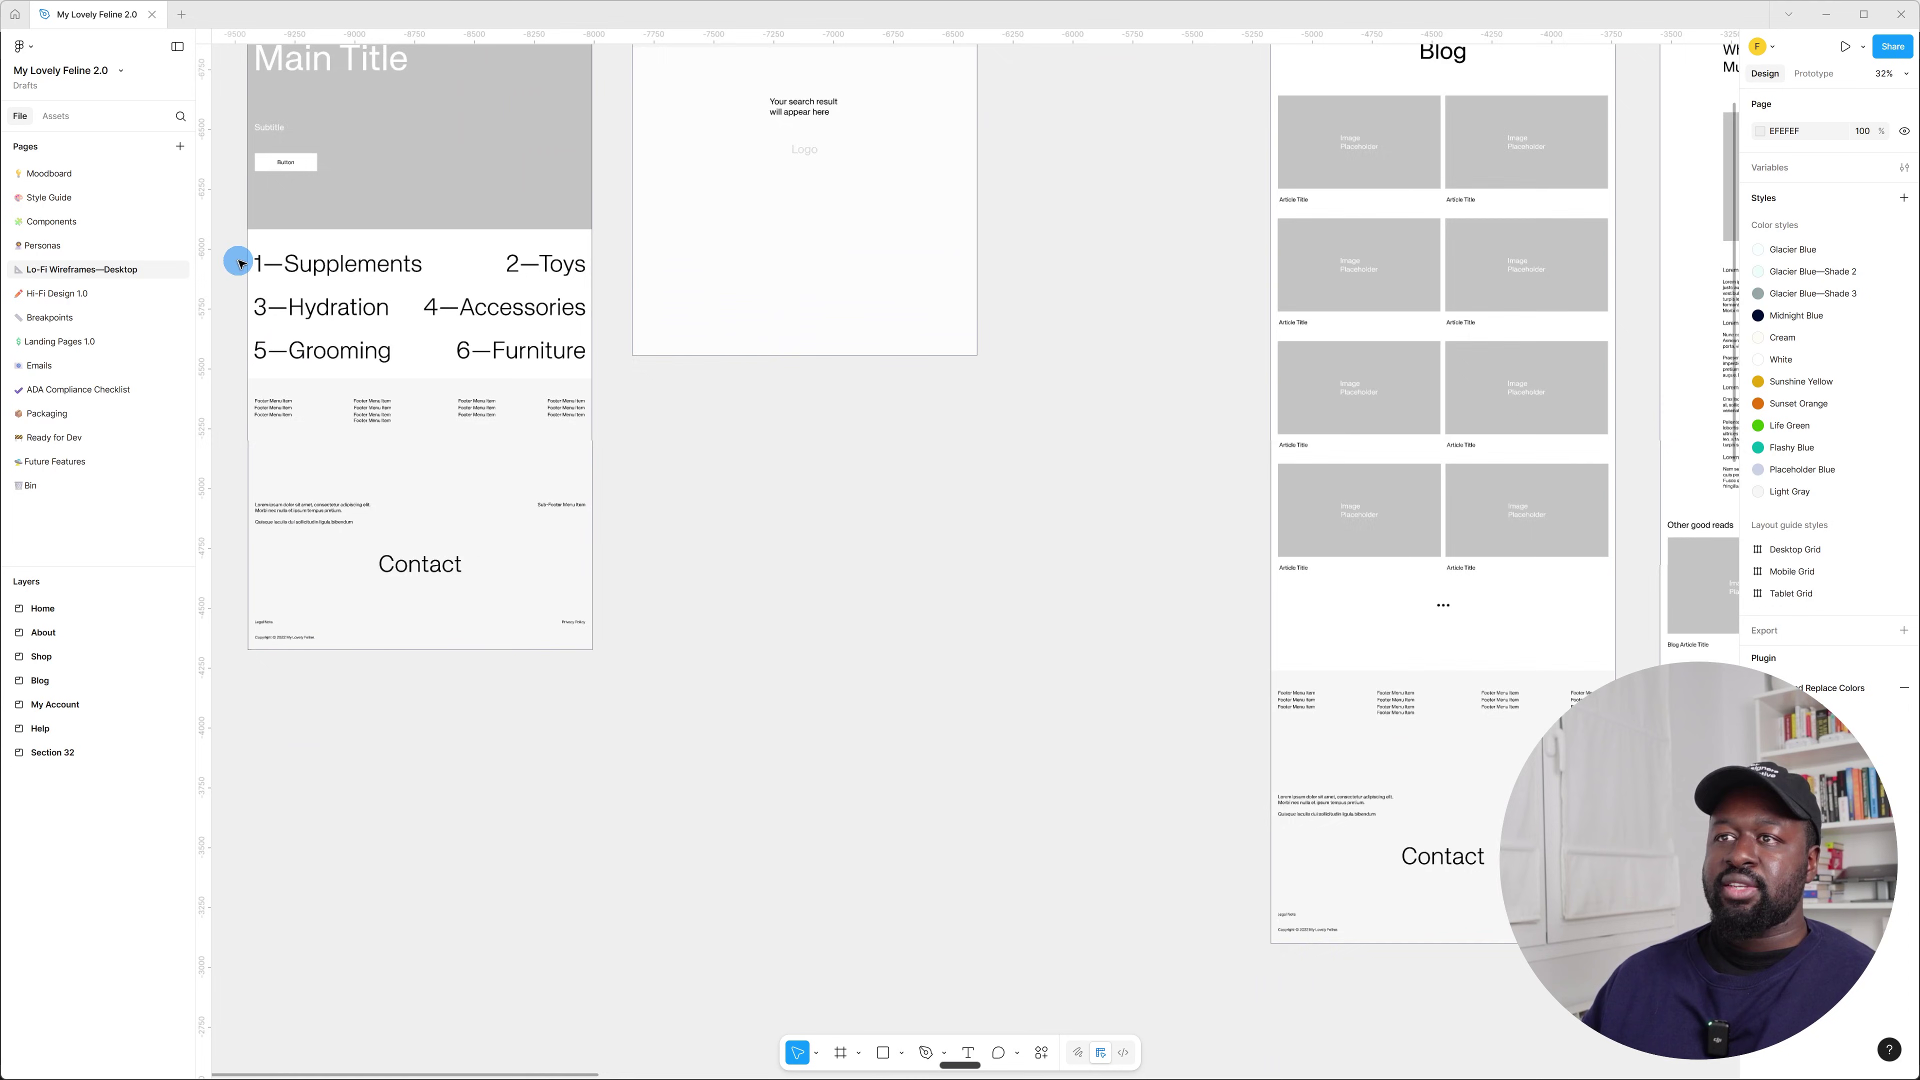
scroll(861, 375, up, 6)
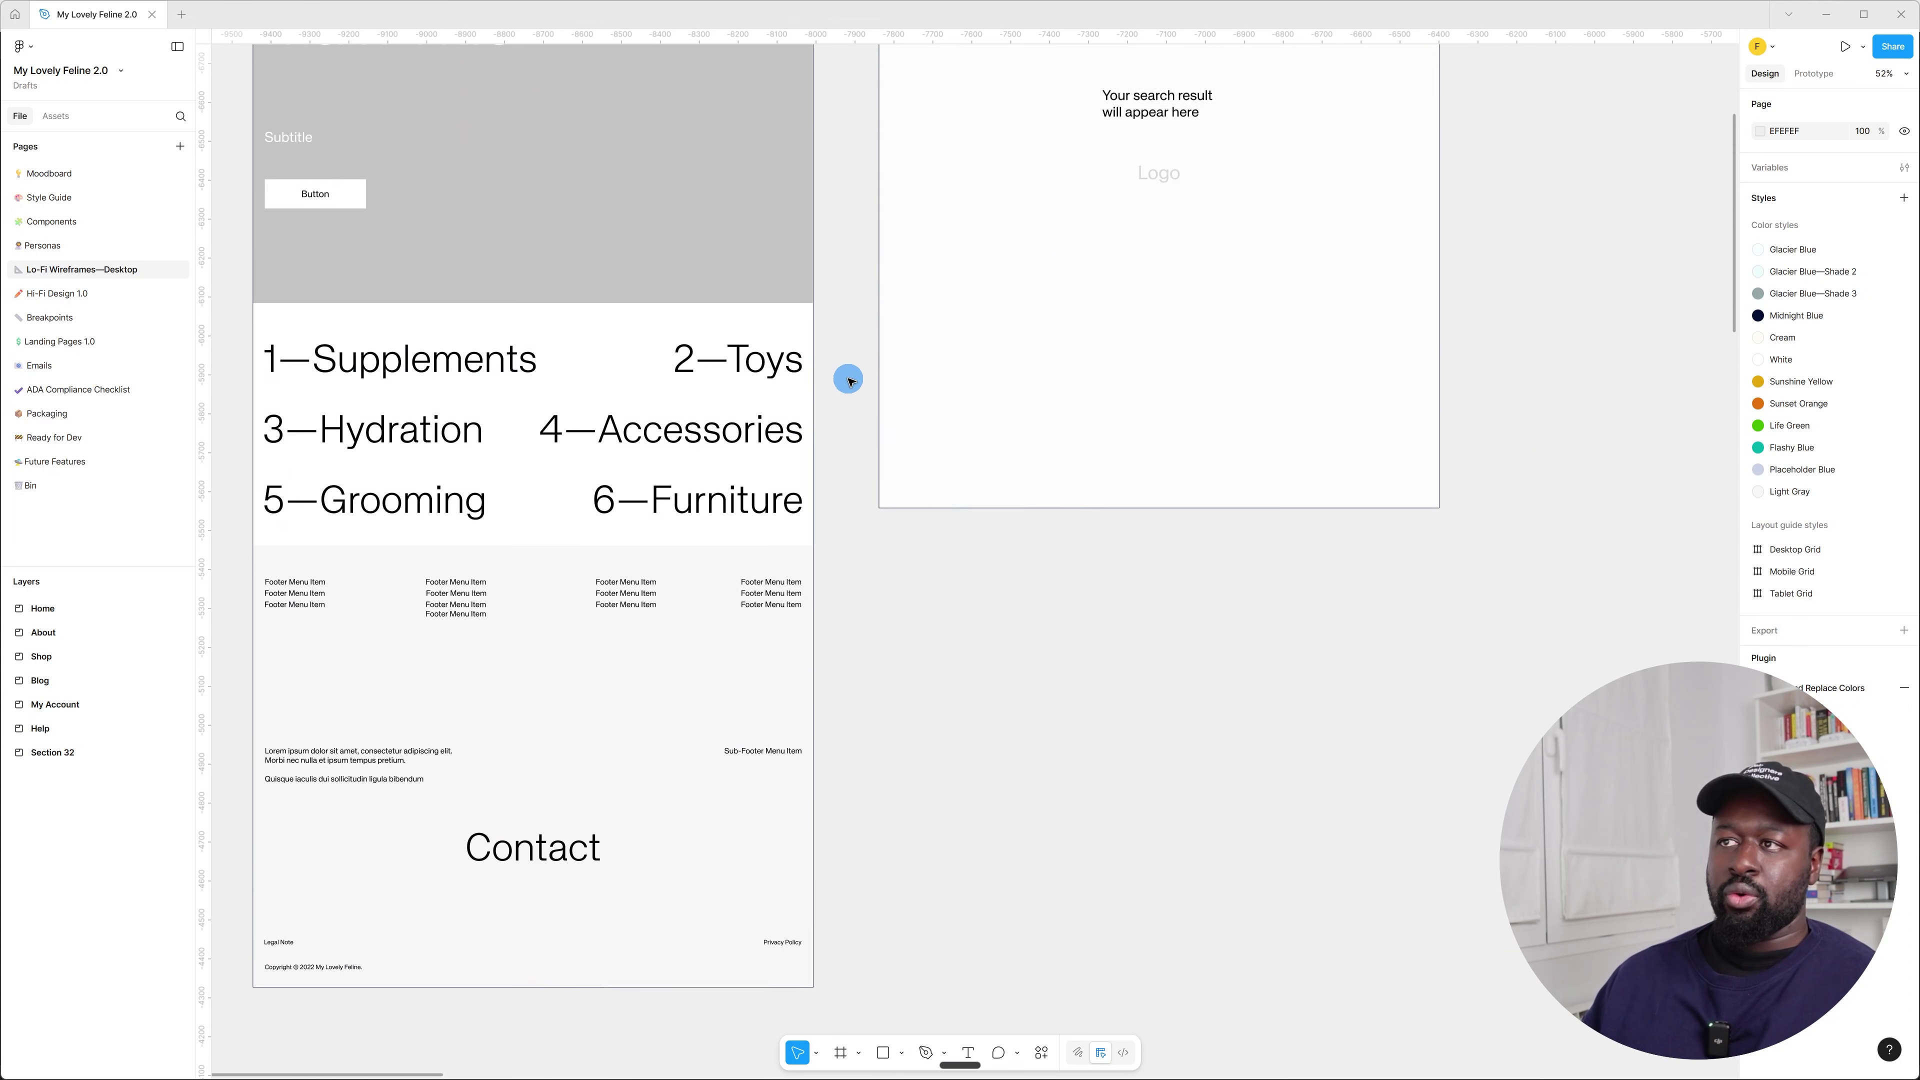
scroll(841, 384, down, 10)
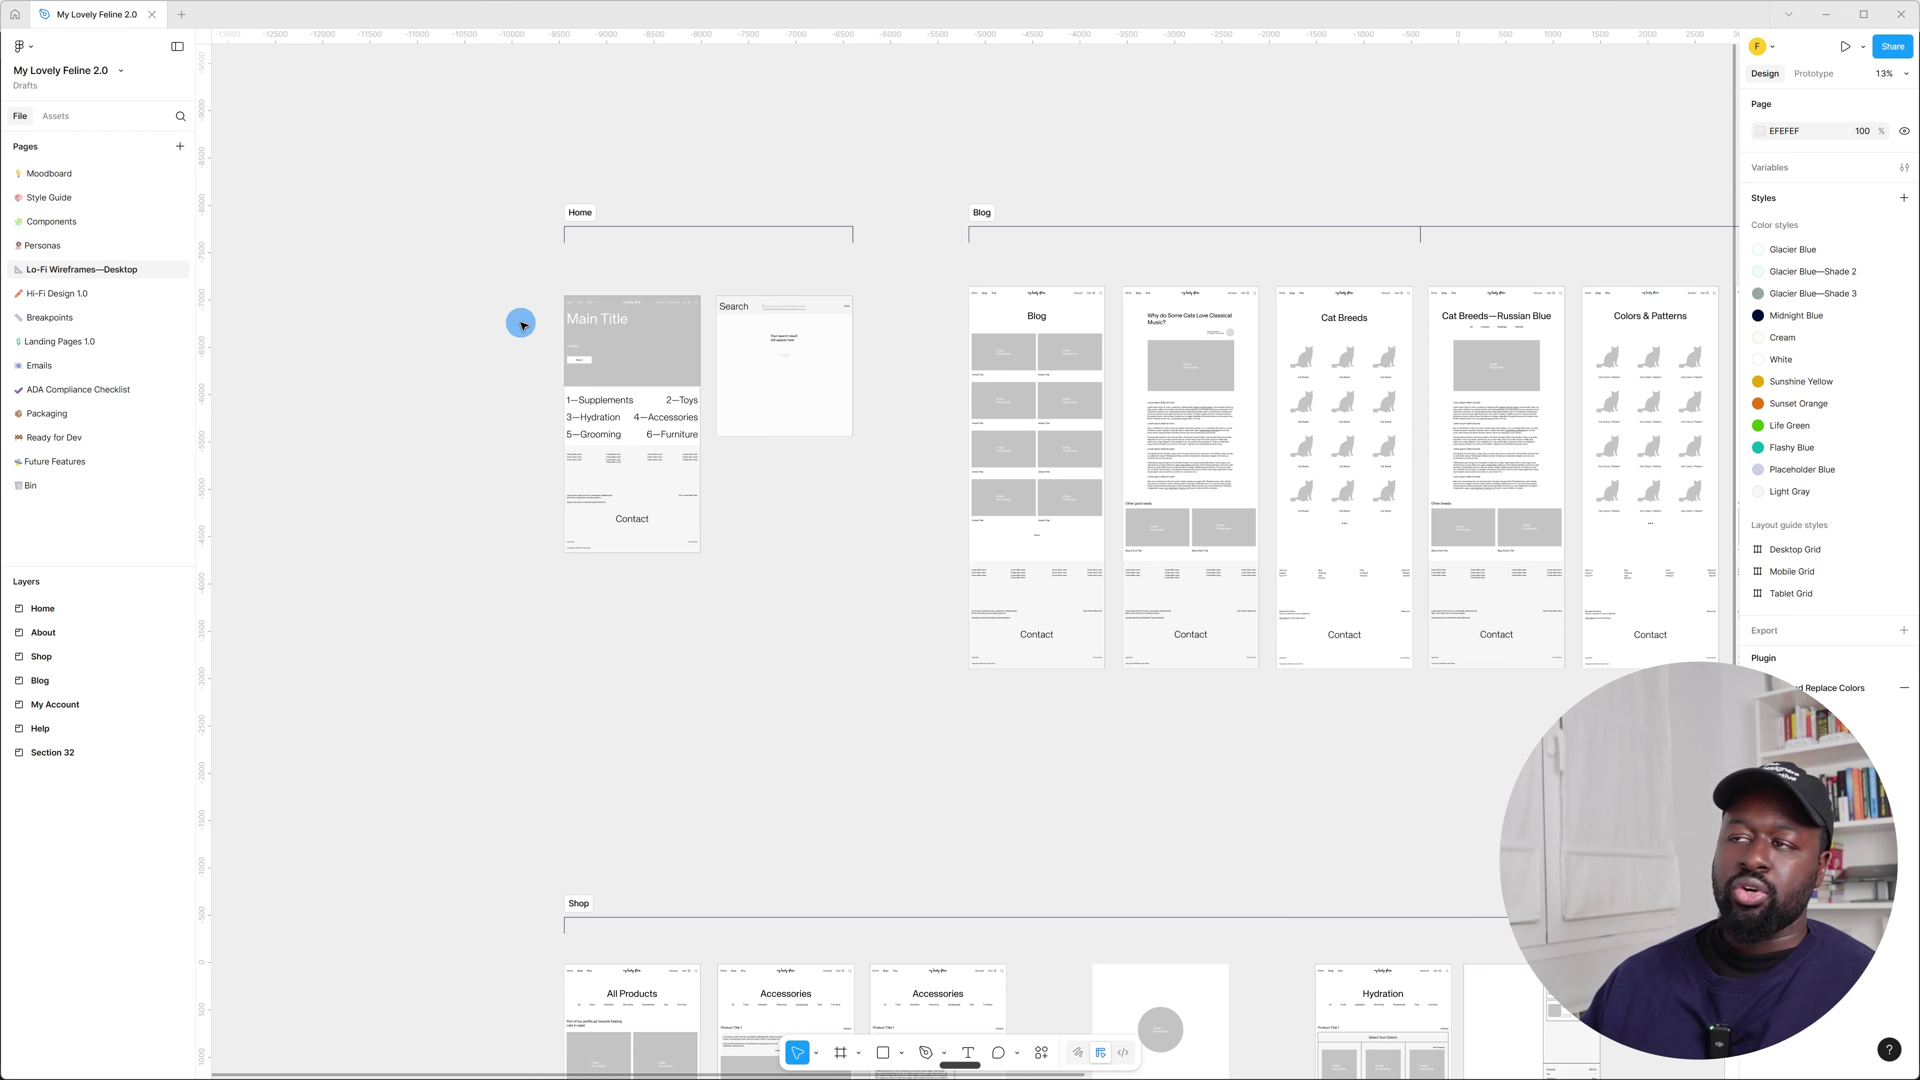
scroll(360, 289, down, 4)
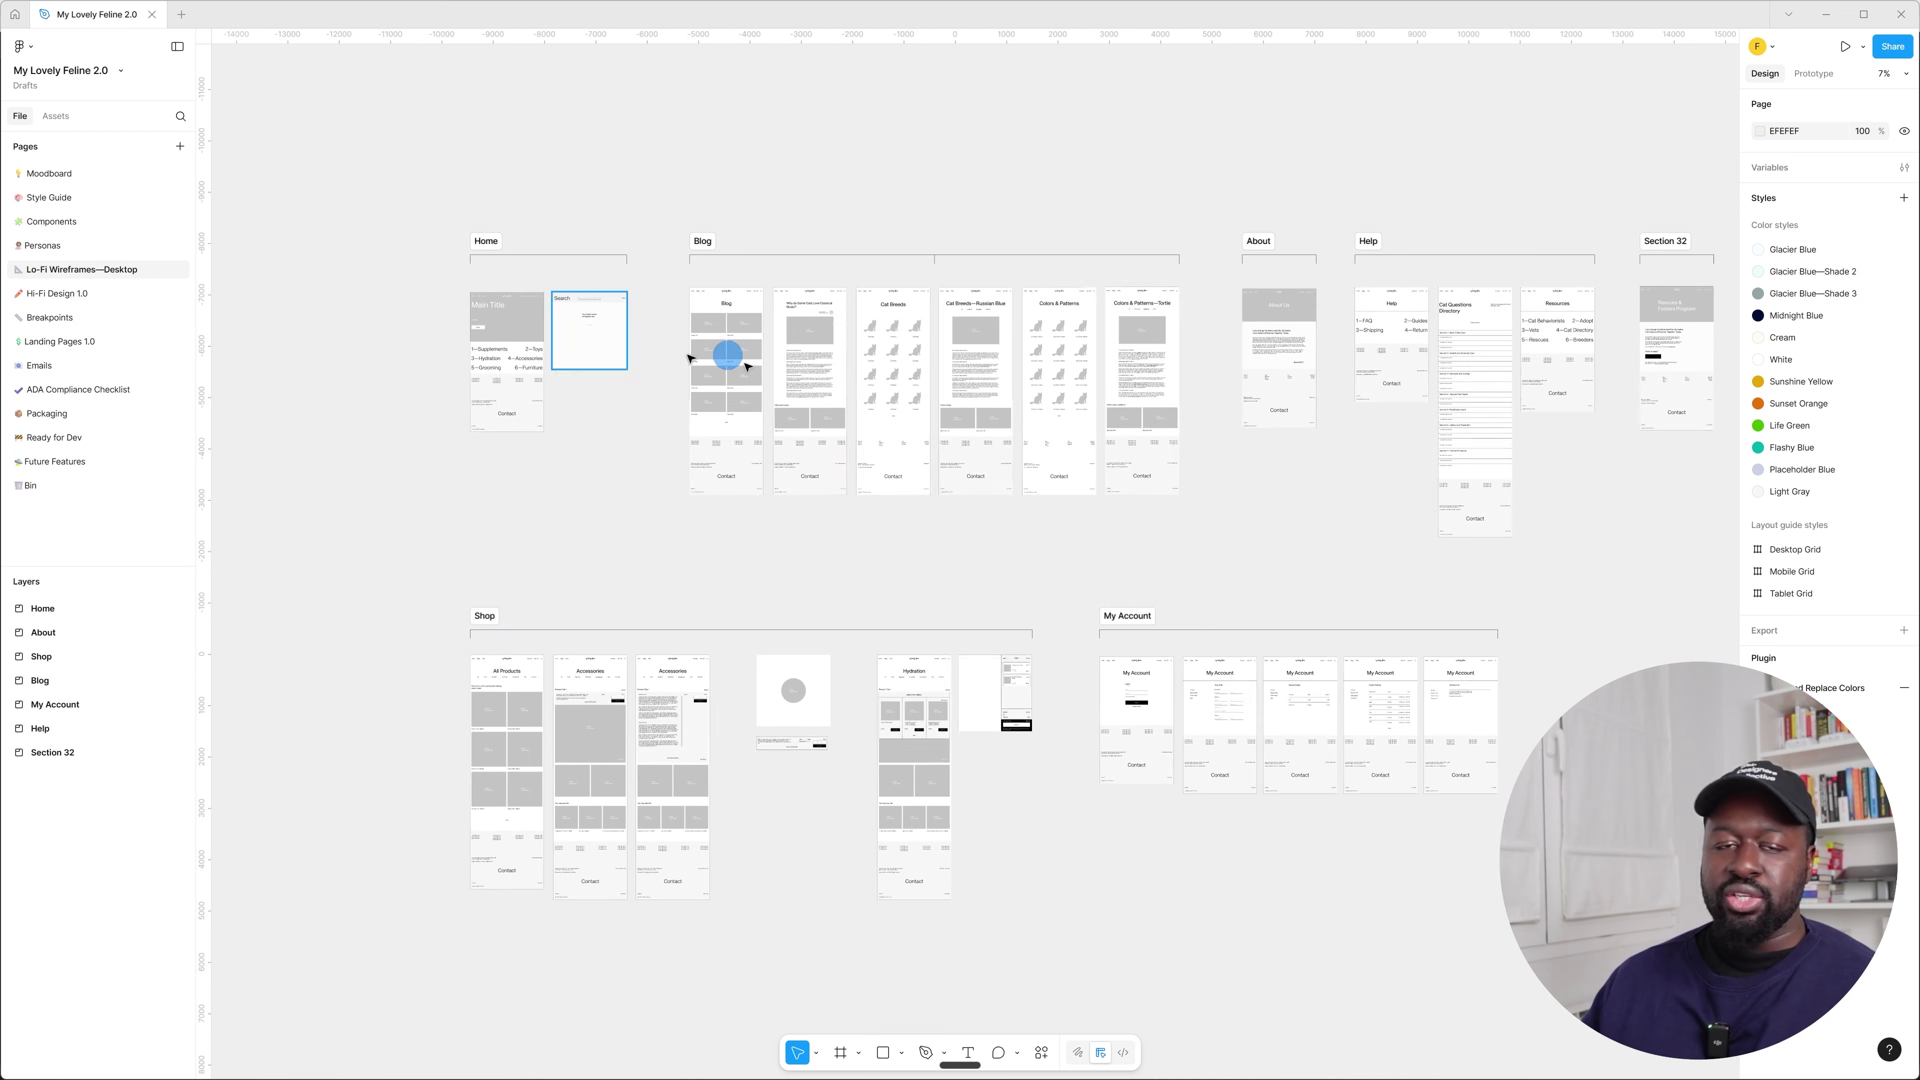
scroll(952, 359, up, 3)
scroll(1073, 357, up, 10)
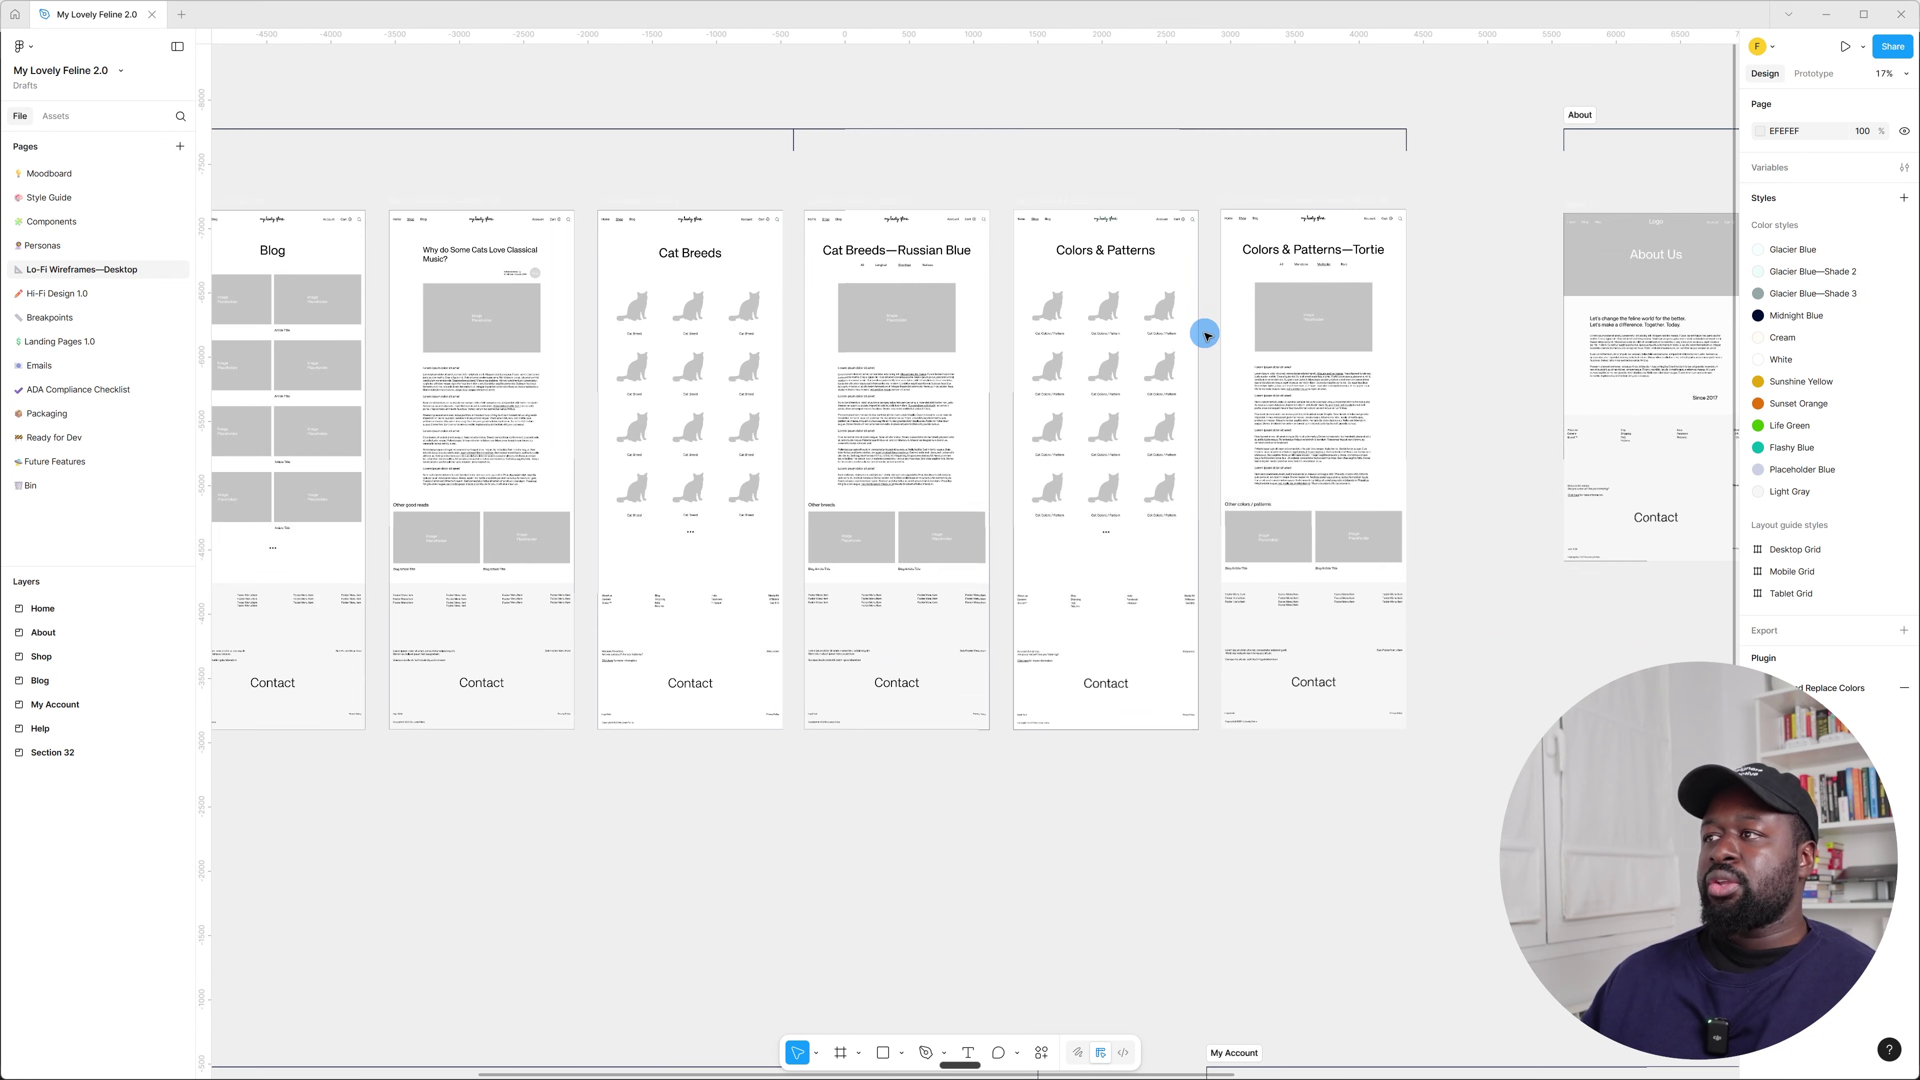
scroll(1221, 331, up, 2)
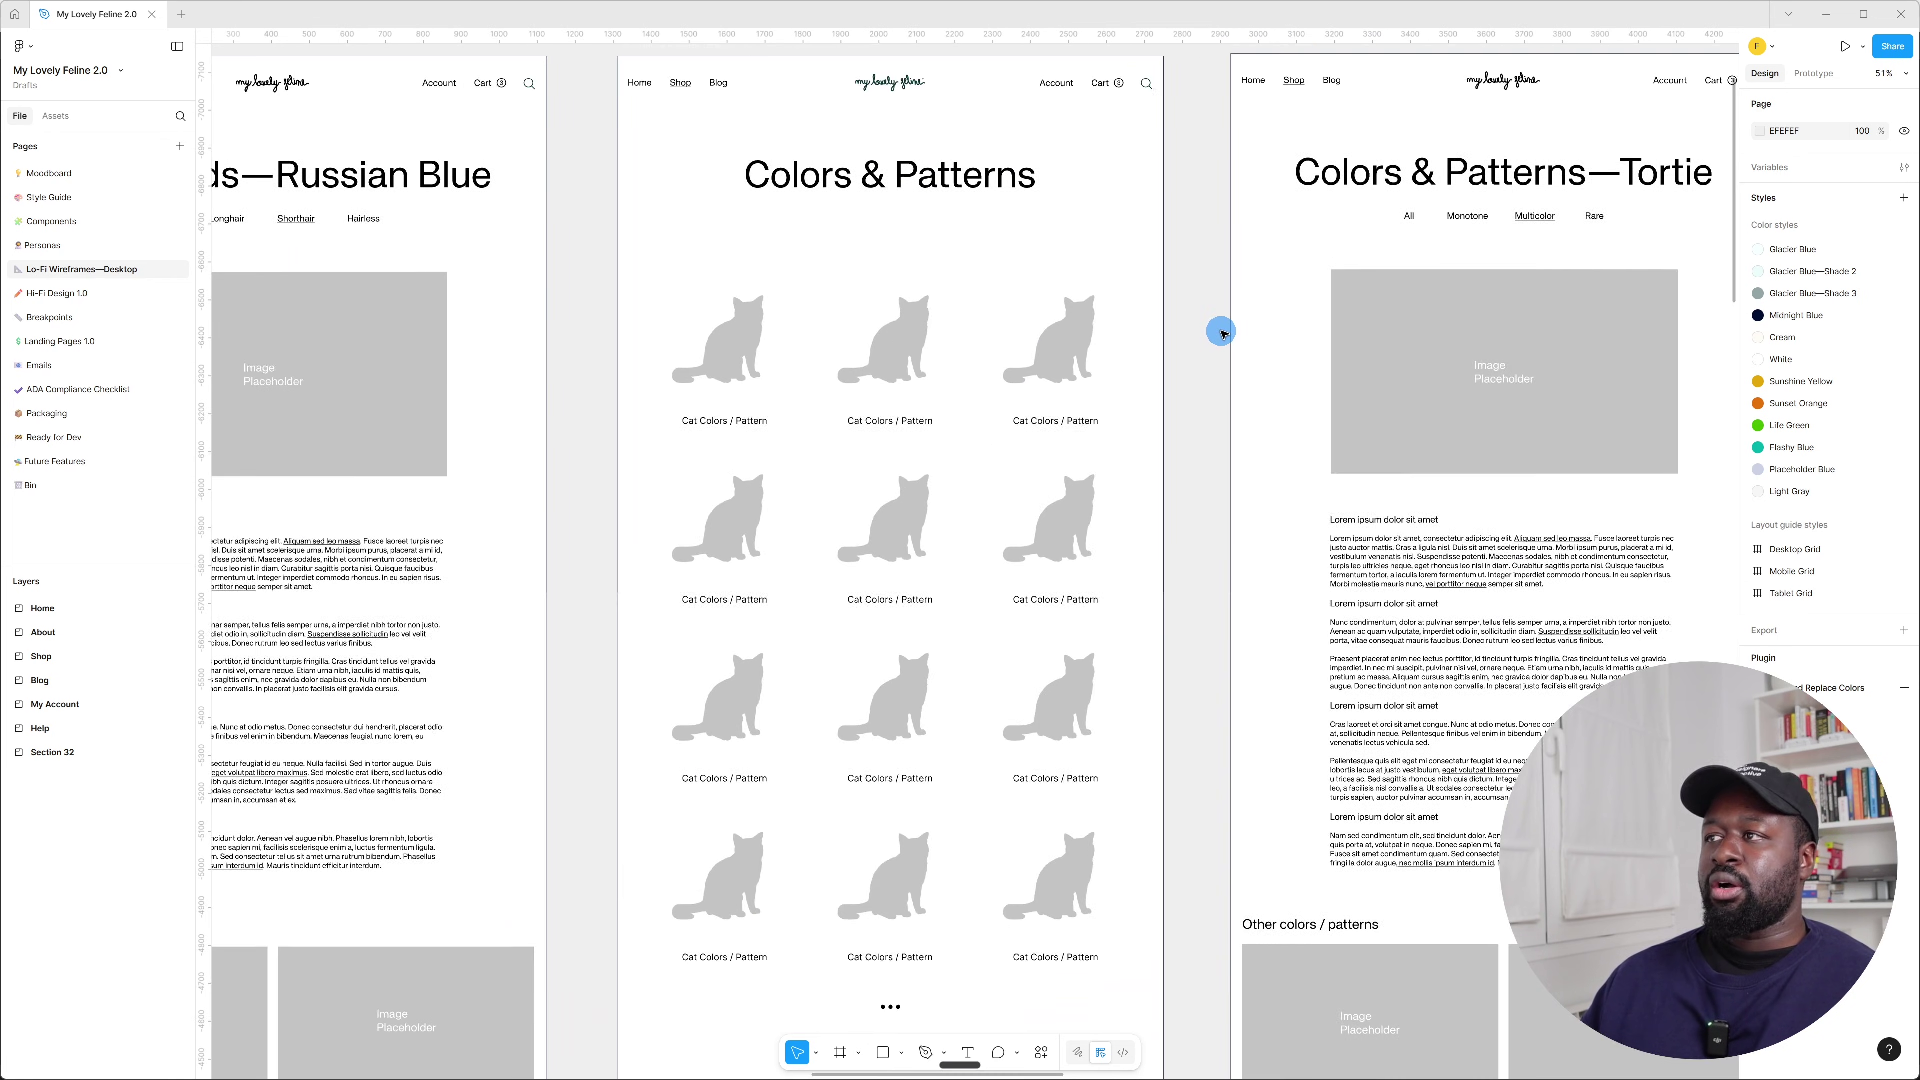
scroll(643, 263, down, 5)
scroll(529, 239, down, 4)
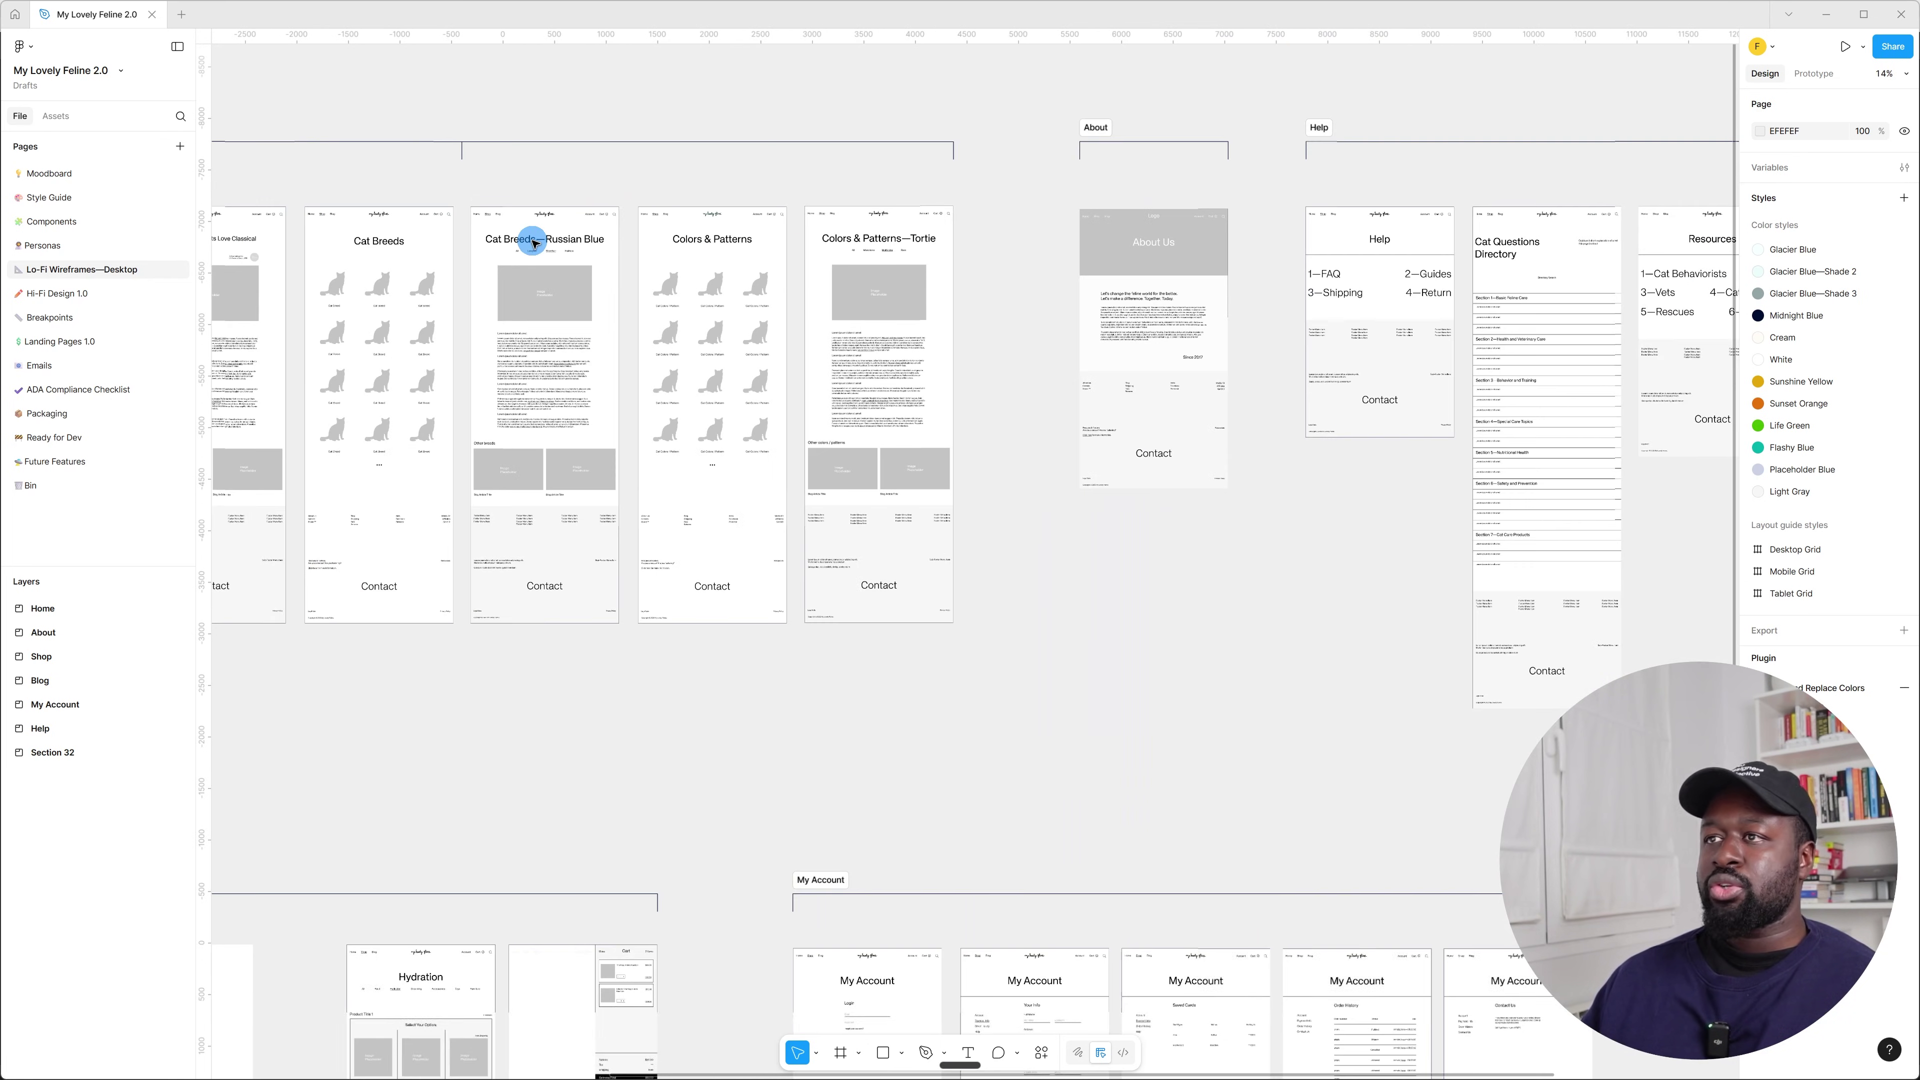
scroll(534, 242, down, 5)
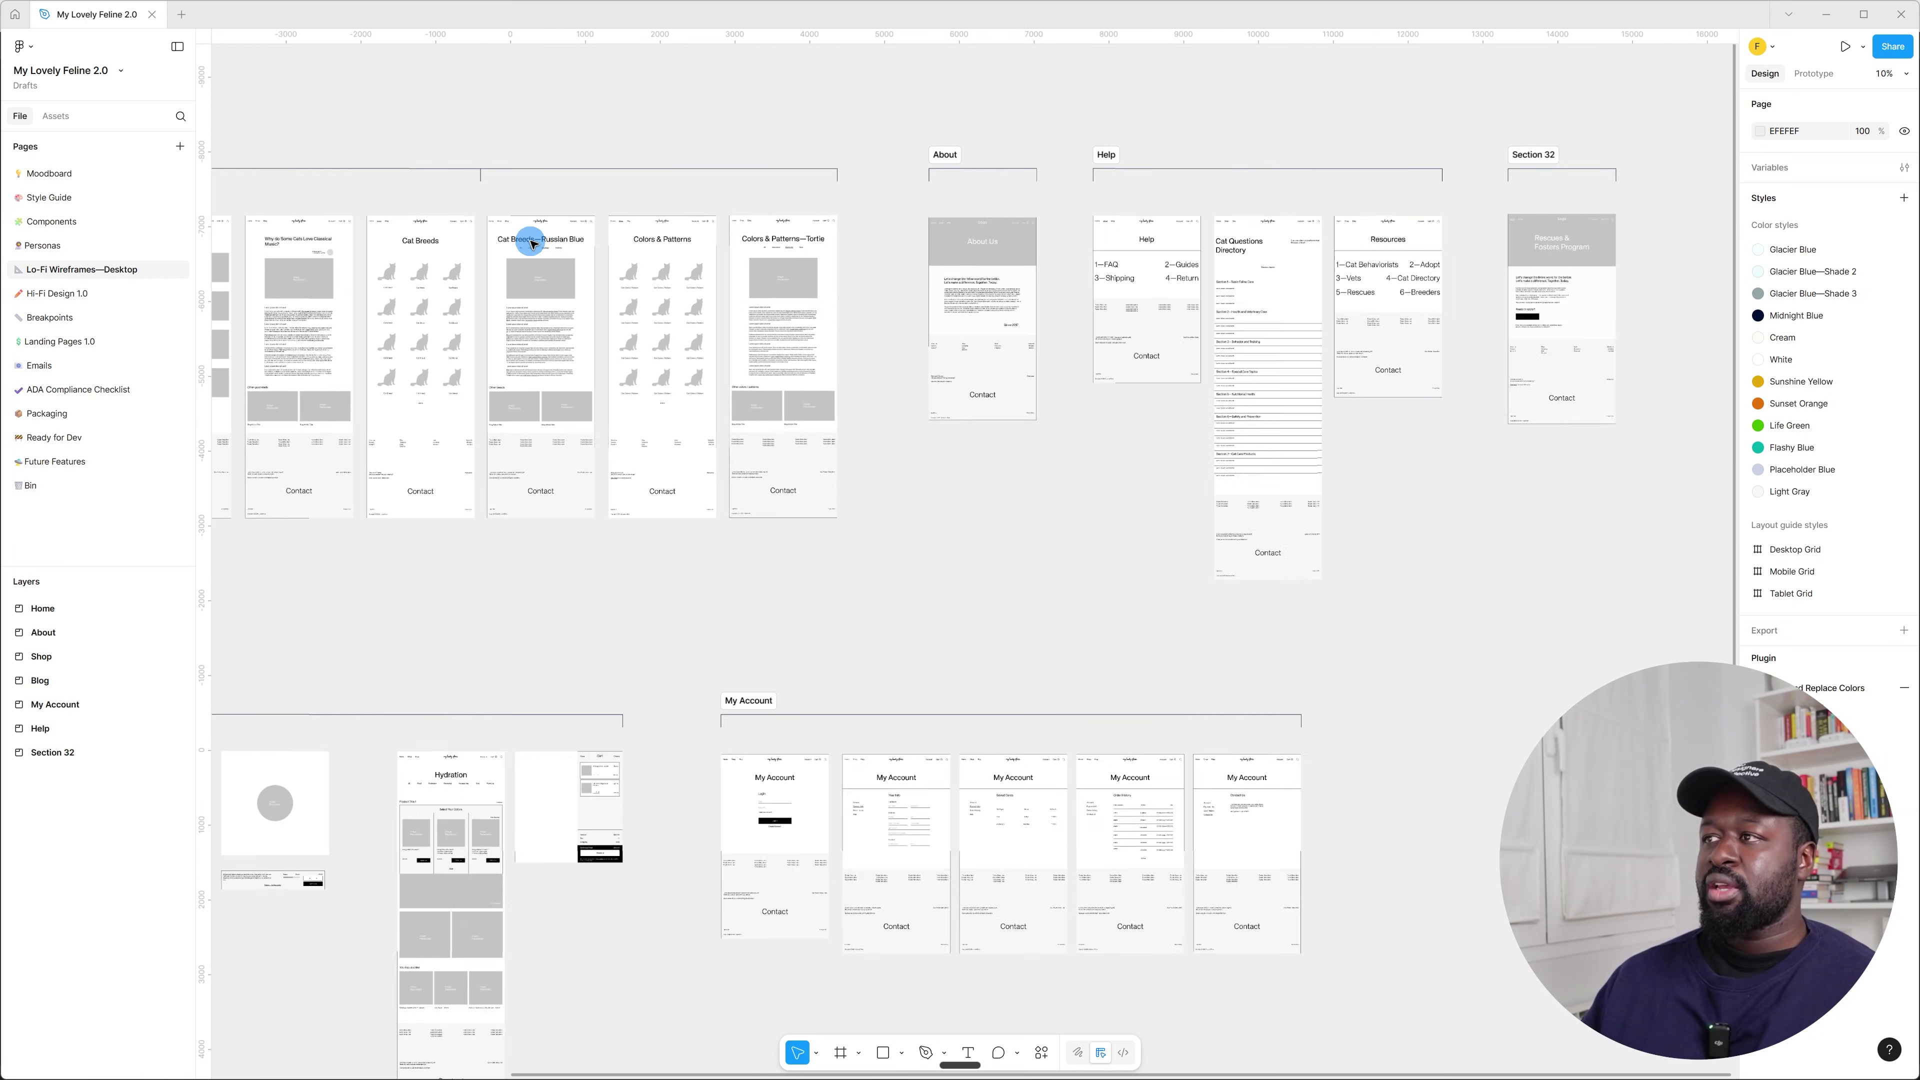
scroll(1144, 367, down, 2)
scroll(647, 399, up, 3)
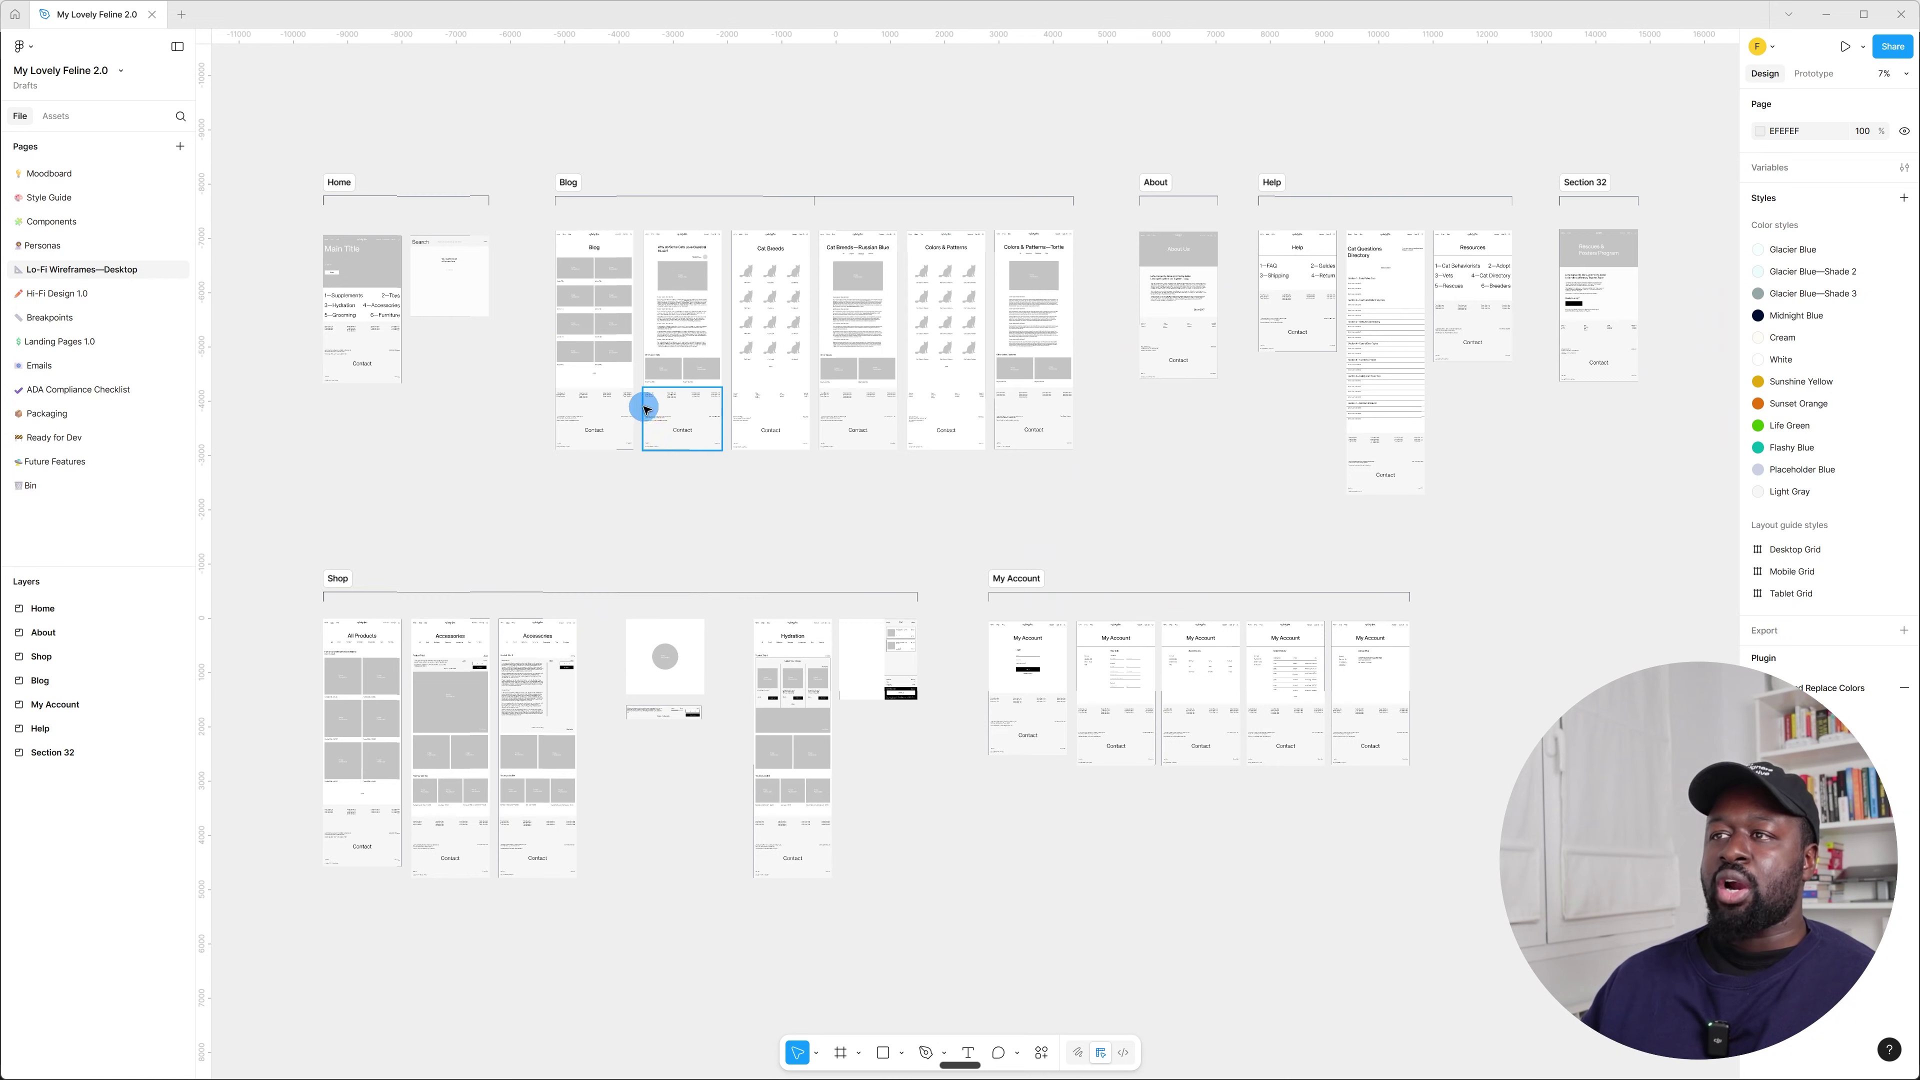
scroll(699, 385, right, 3)
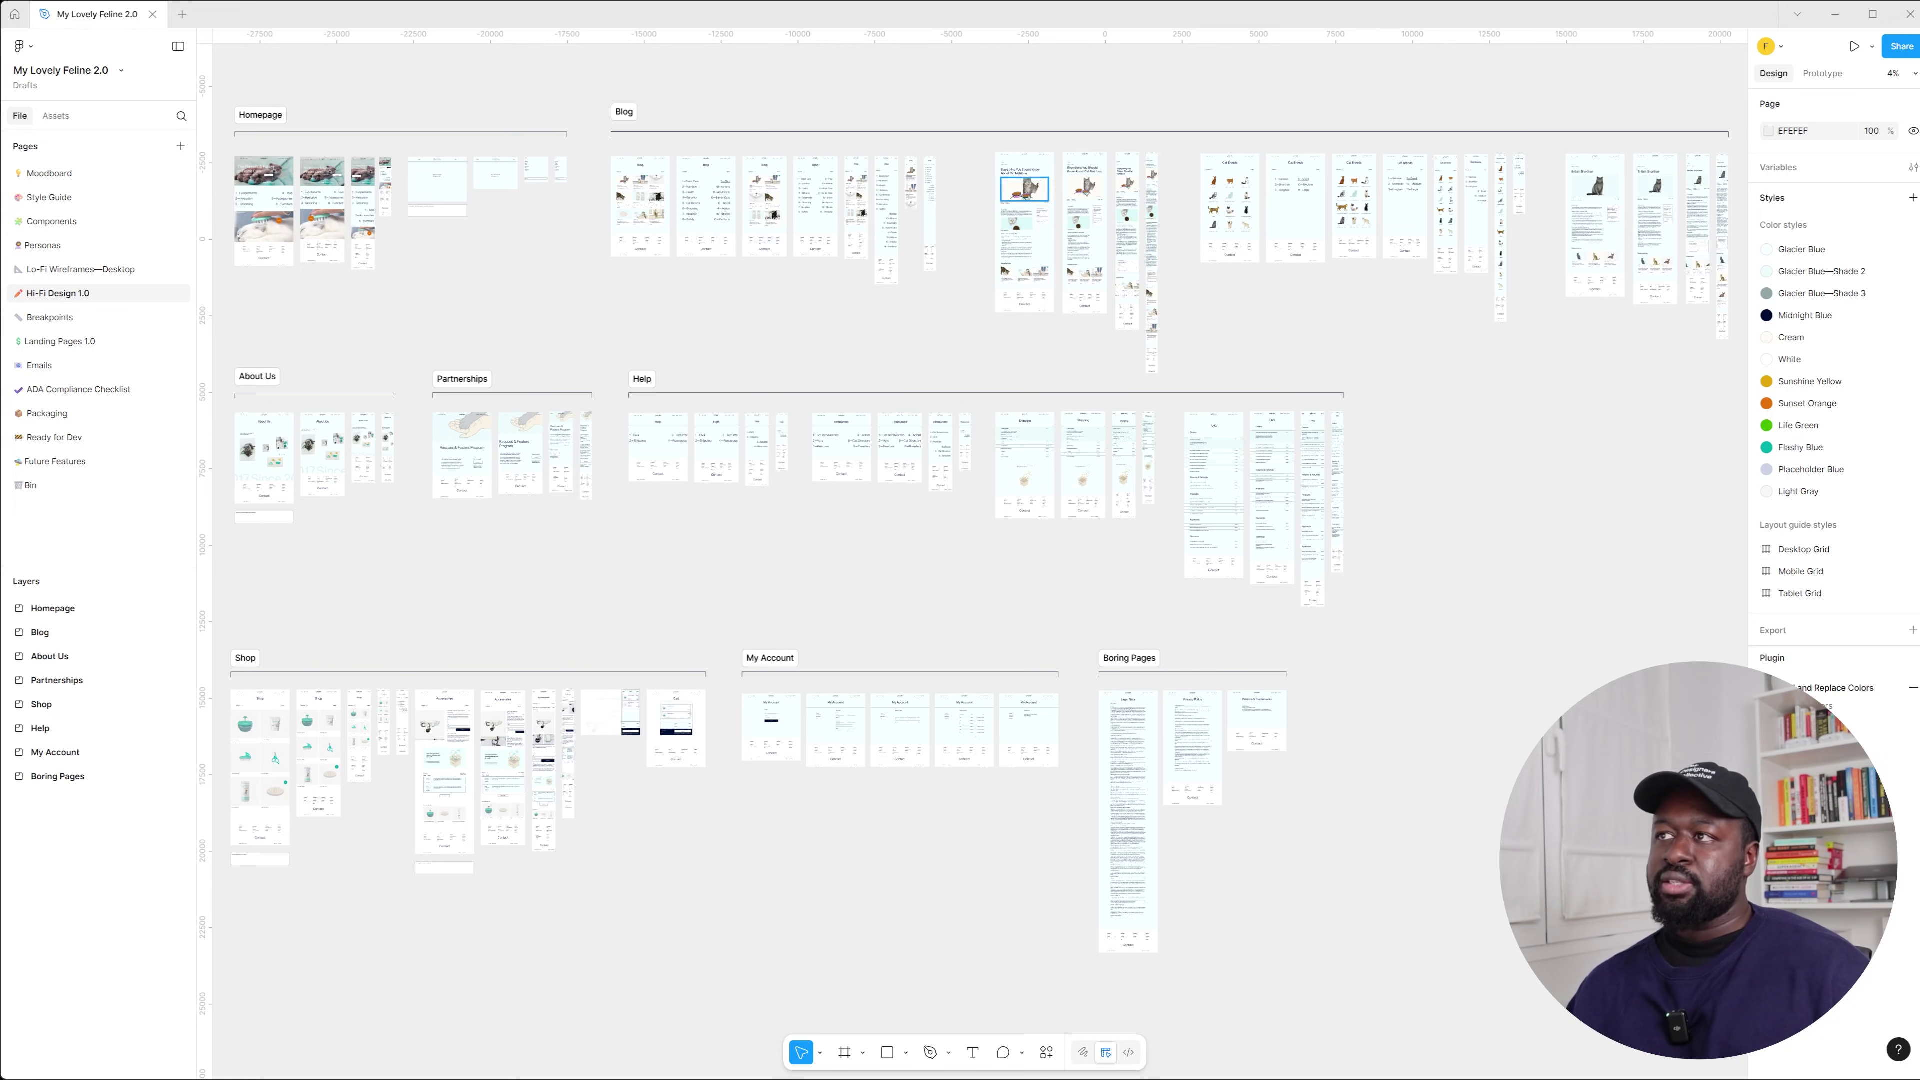
Zoom around the Hi-Fi Design 1.0 canvas to survey the About Us, Partnerships and My Account screens
scroll(1111, 166, up, 10)
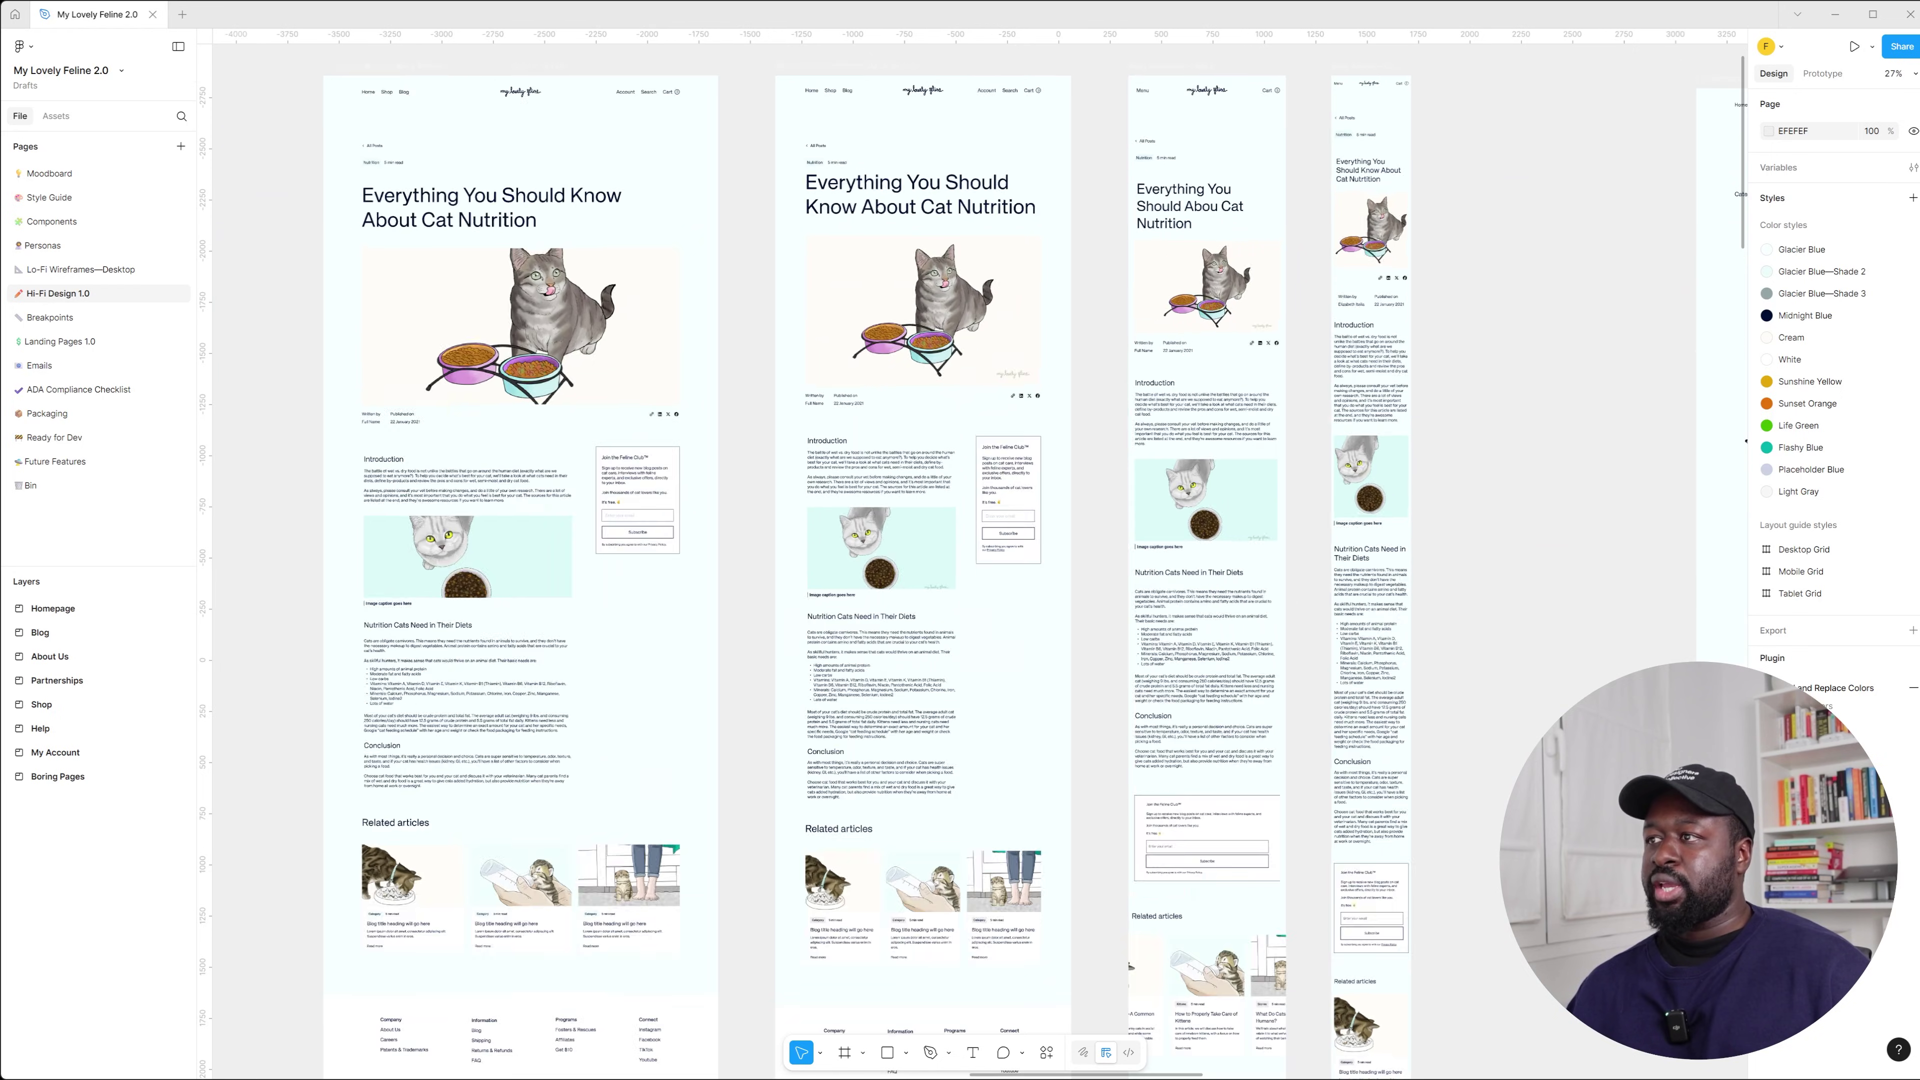
scroll(960, 530, down, 5)
scroll(960, 529, right, 10)
scroll(960, 529, up, 5)
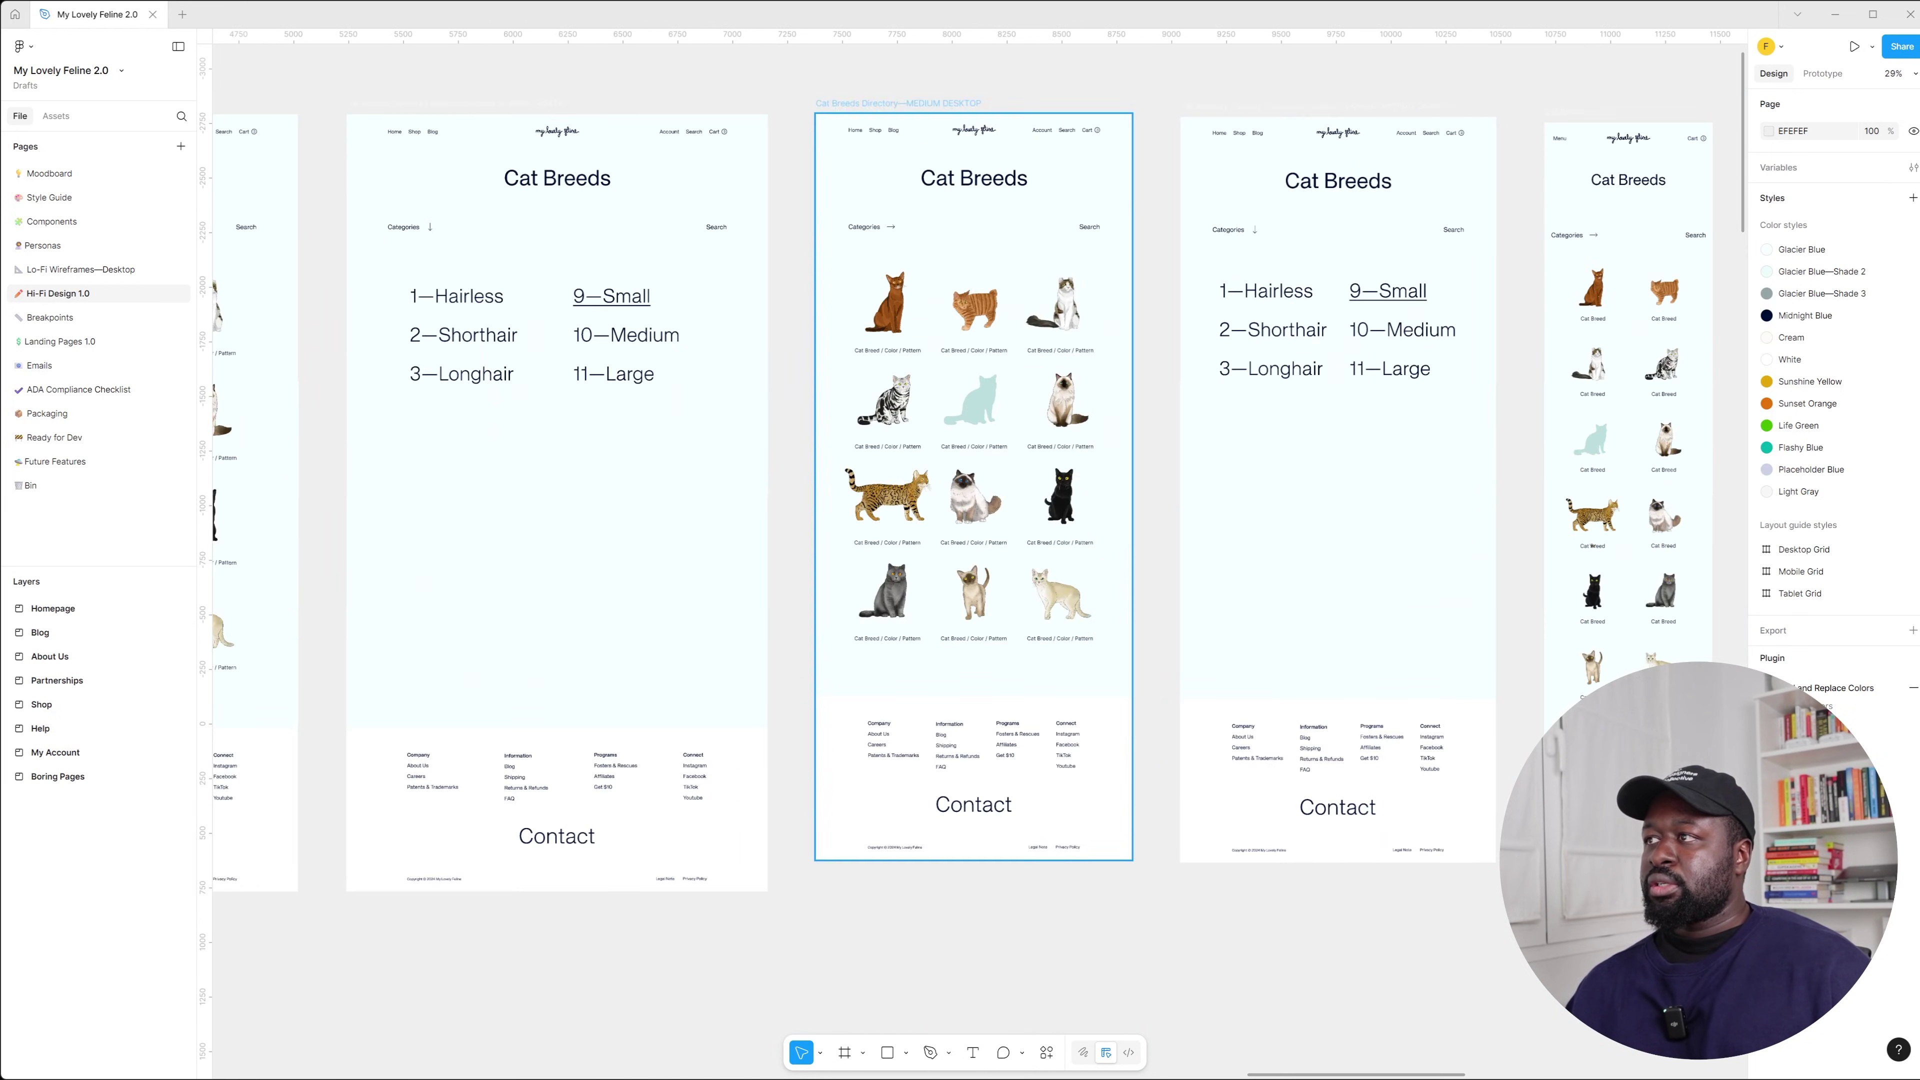
scroll(960, 530, down, 15)
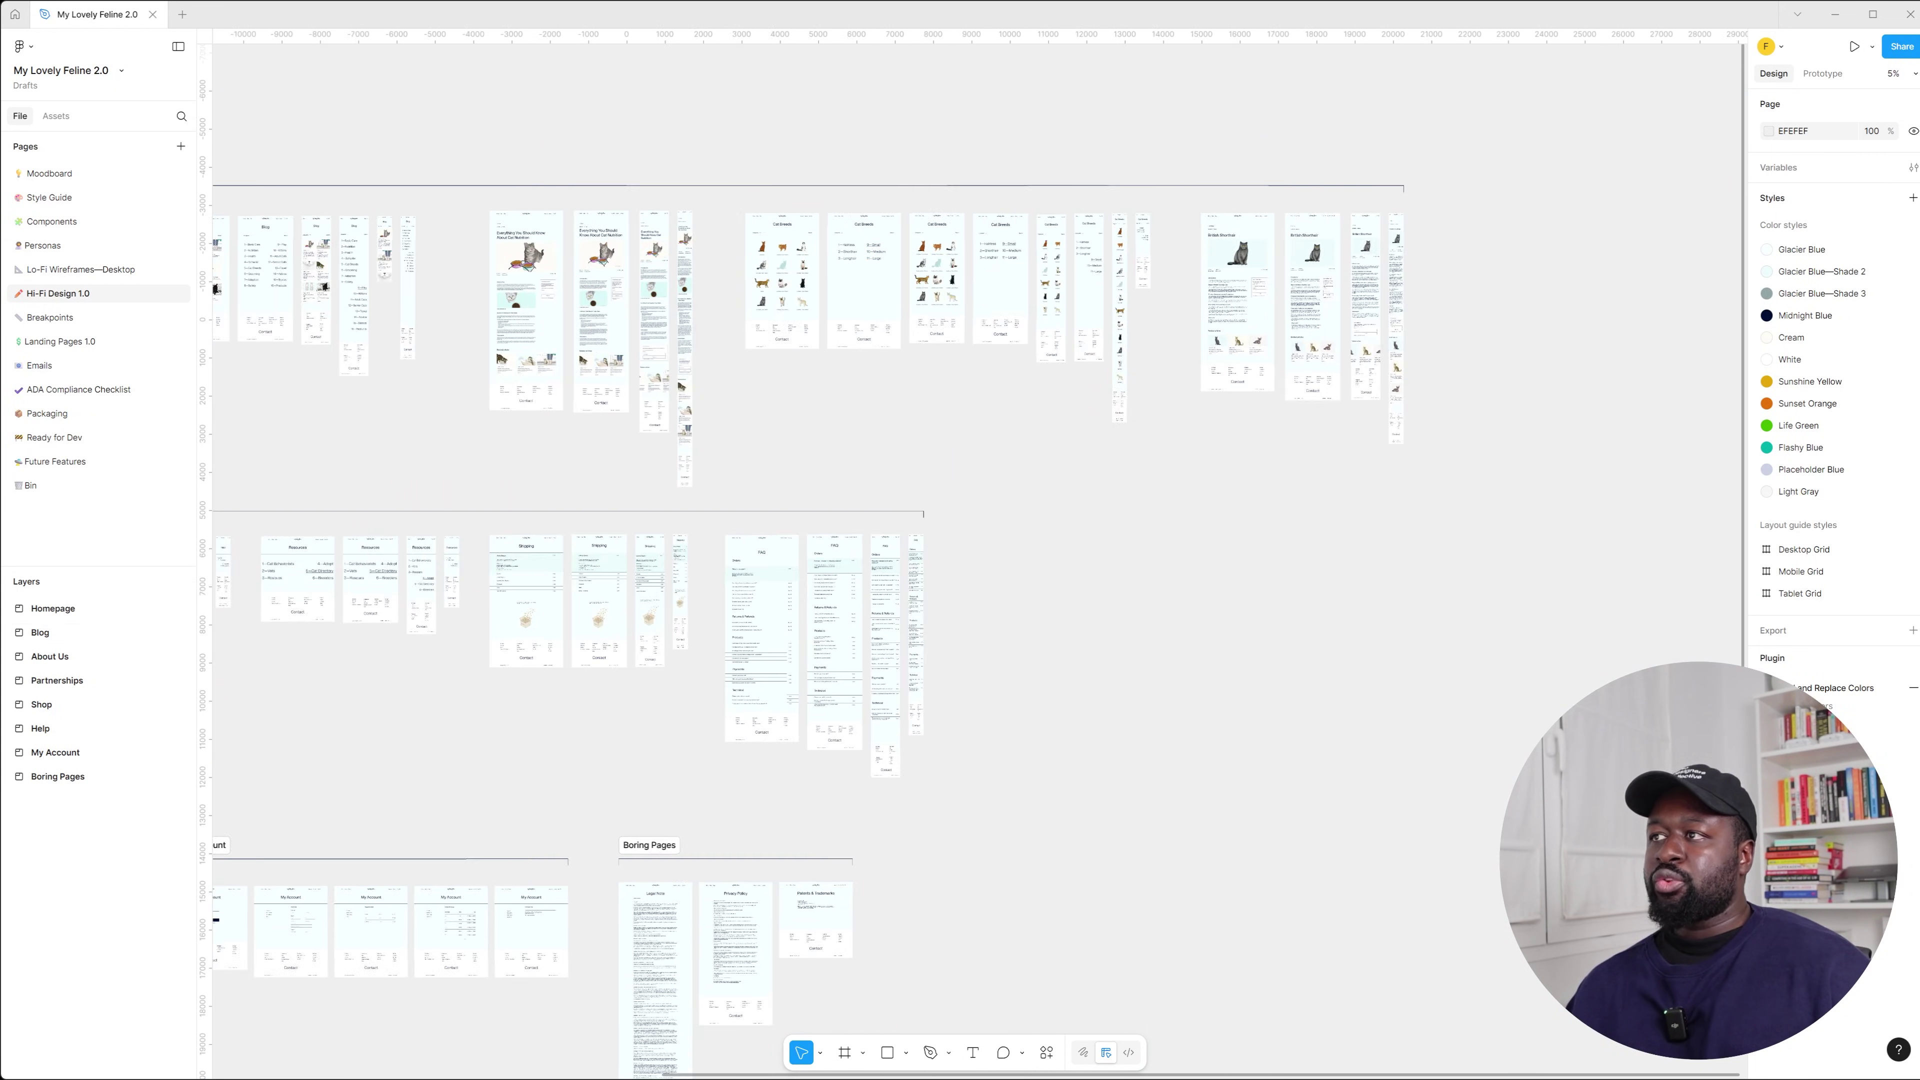
scroll(1285, 242, up, 15)
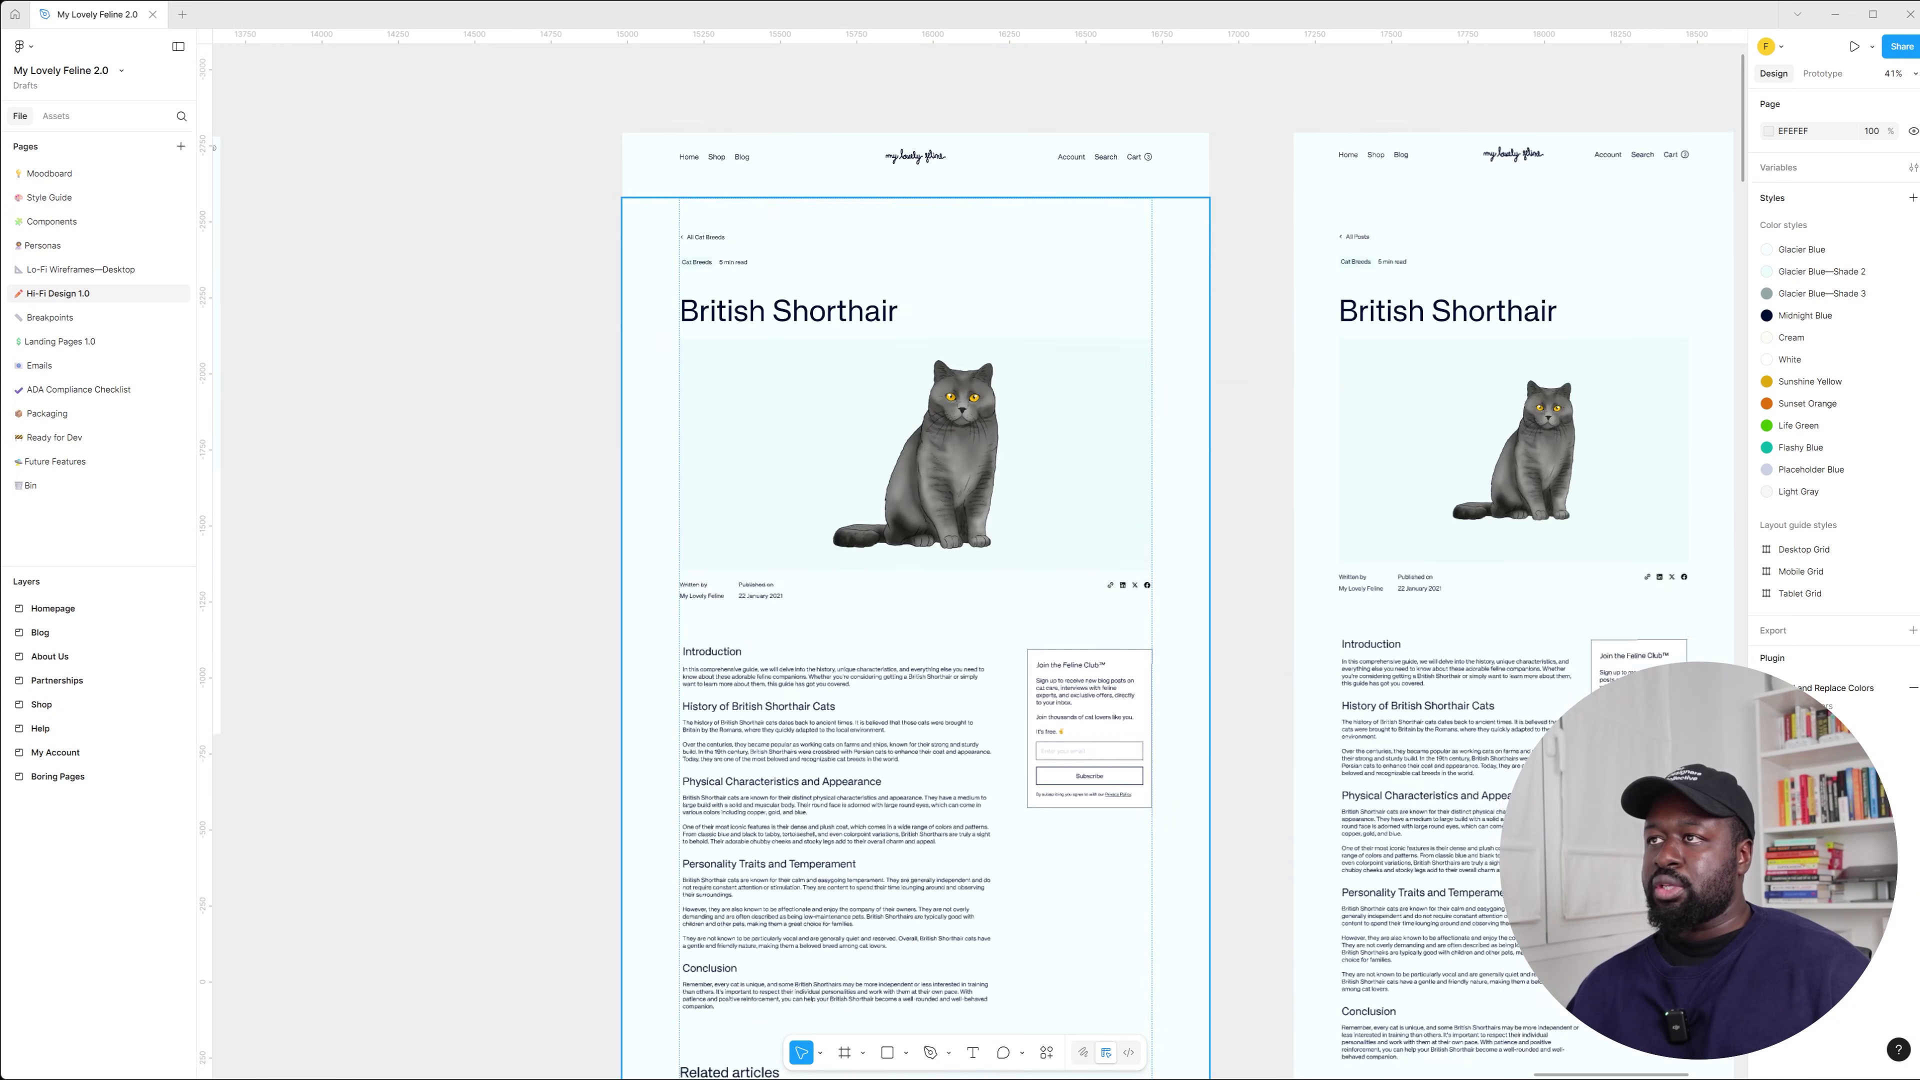
scroll(960, 530, down, 15)
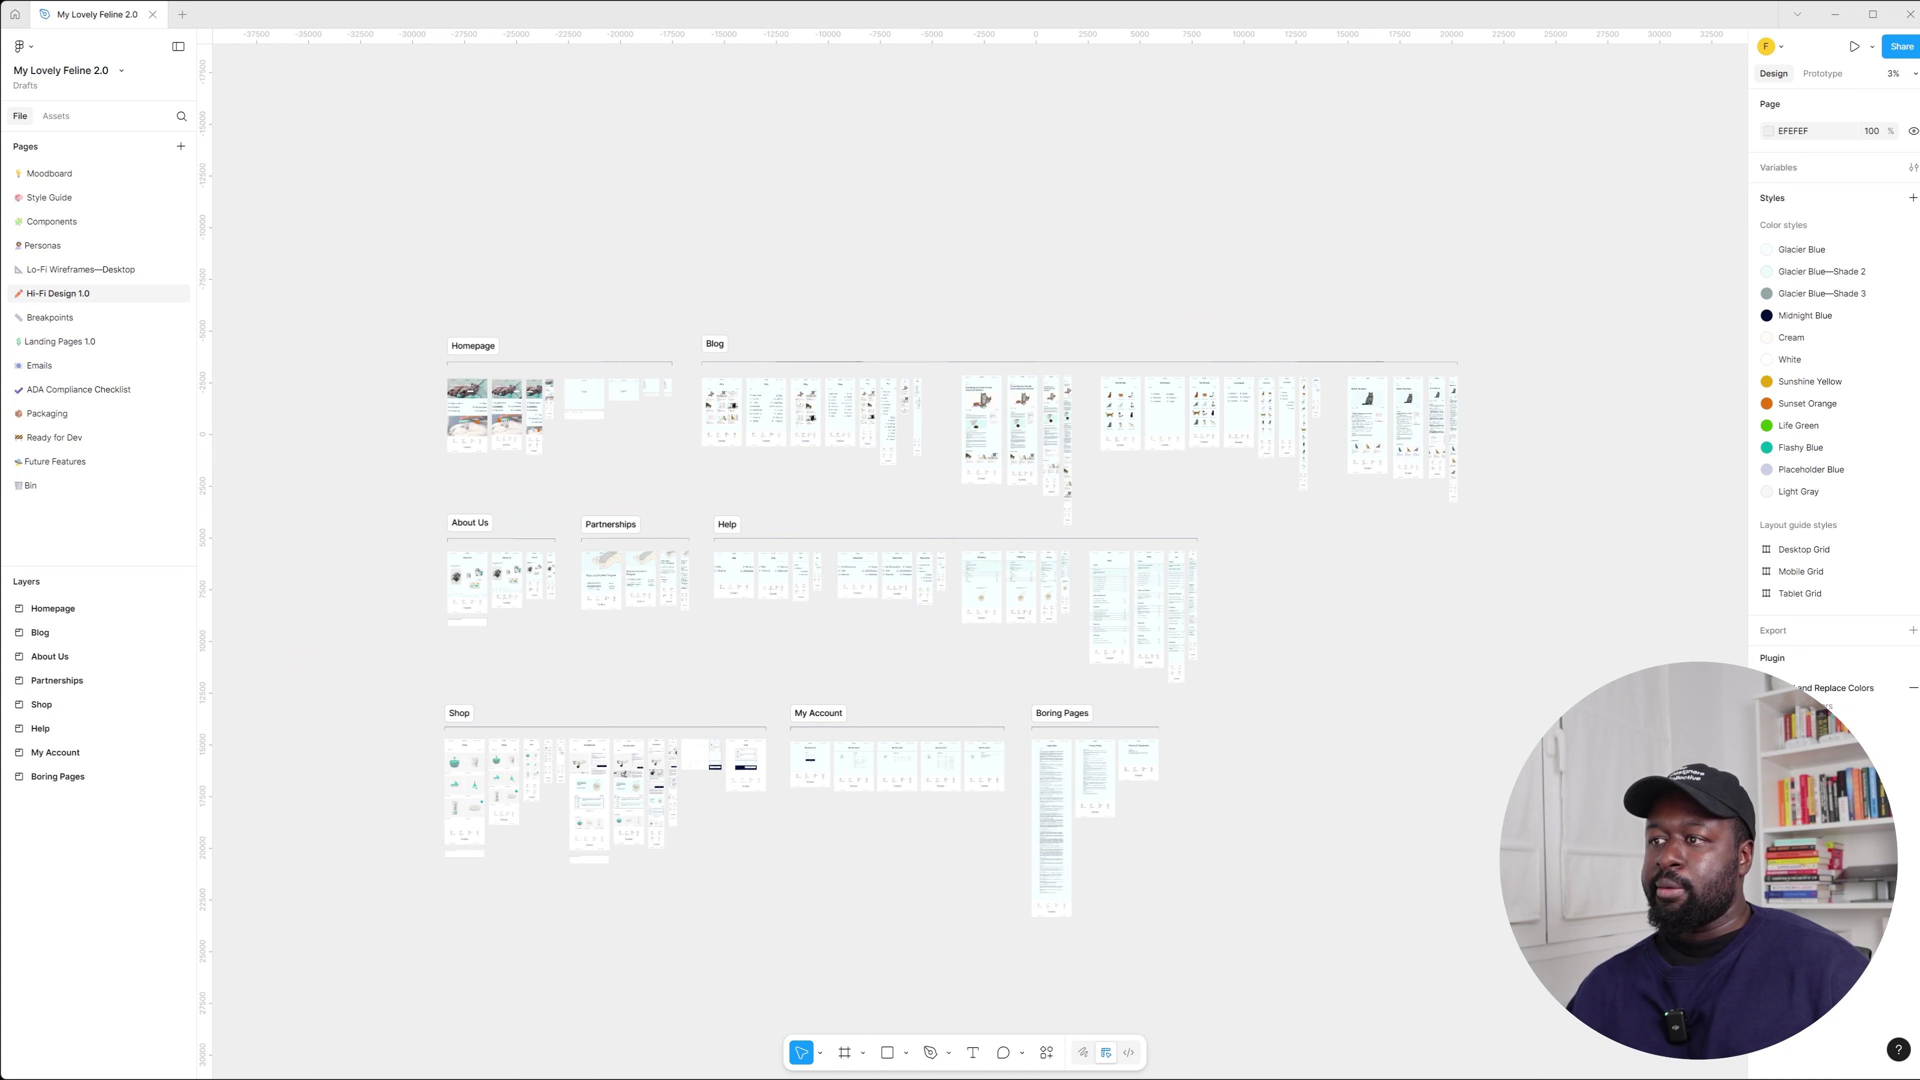
scroll(1161, 886, up, 8)
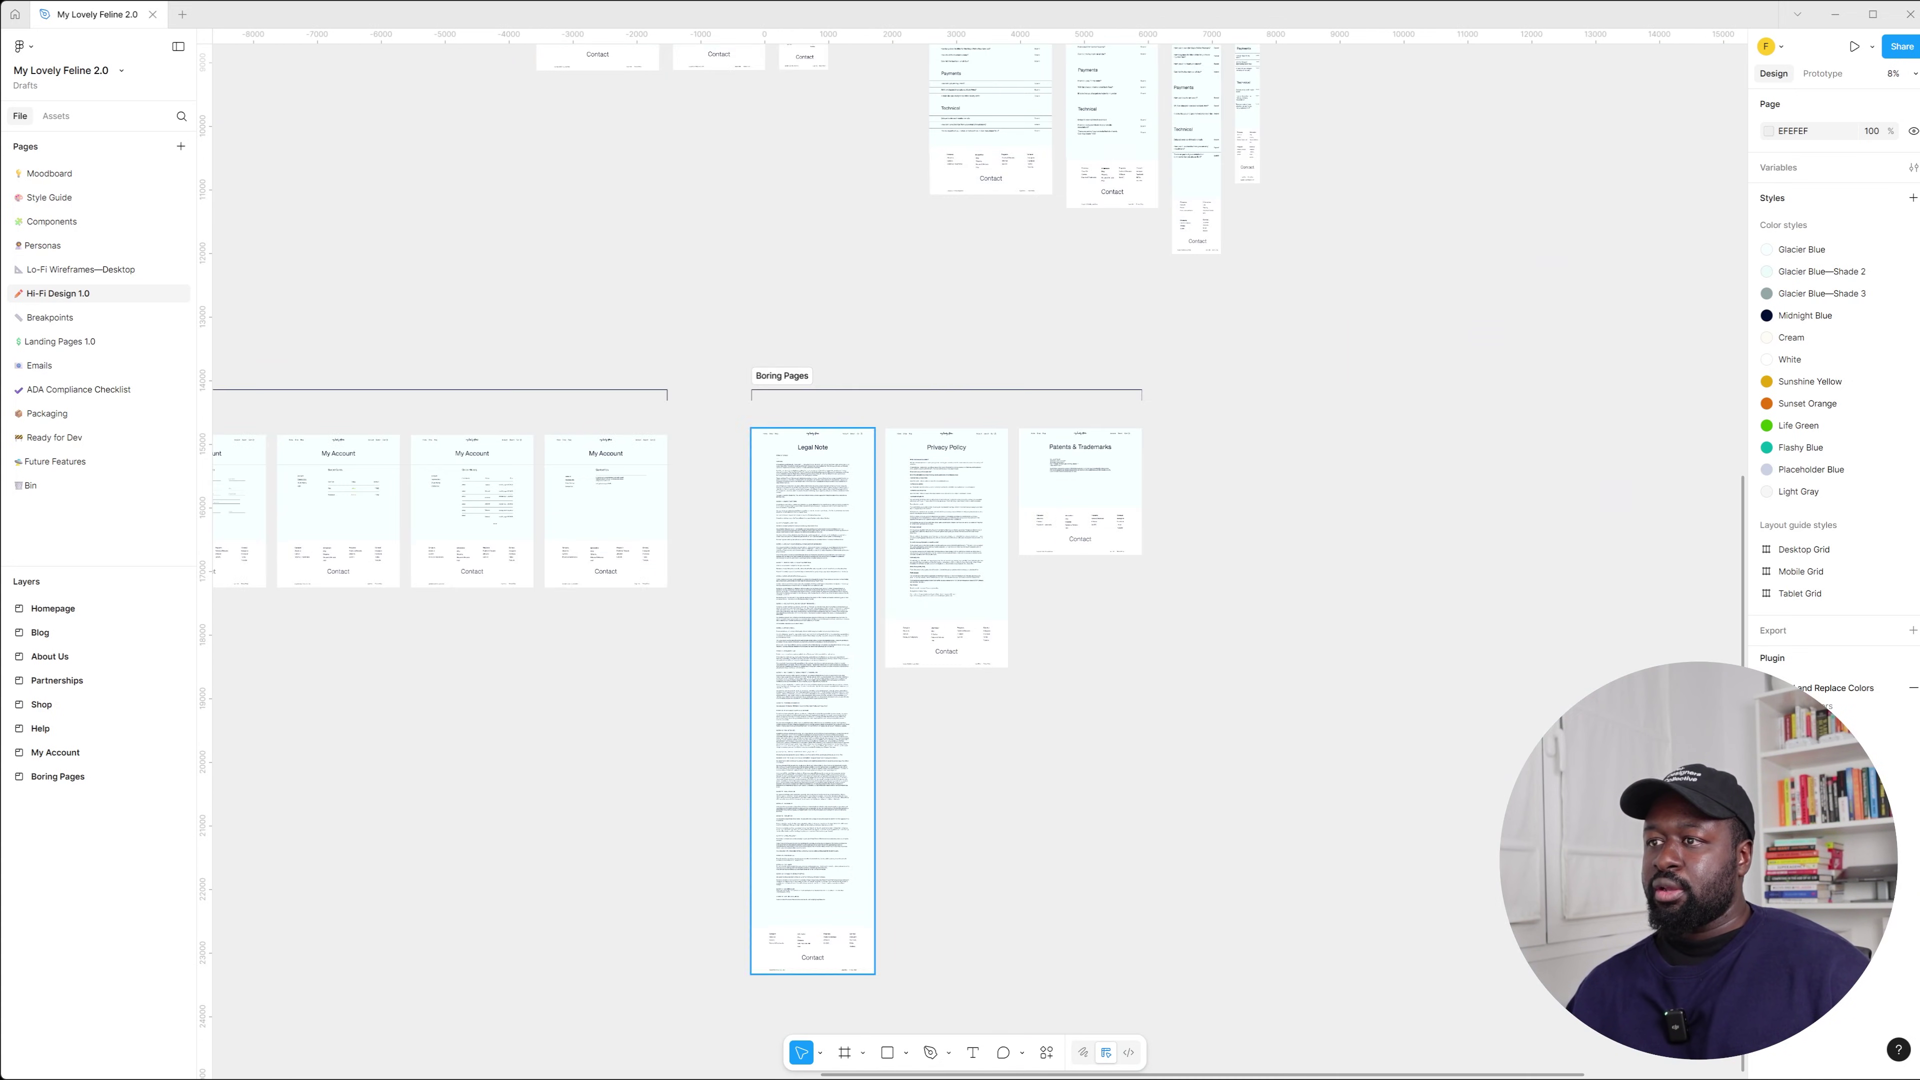
scroll(831, 537, up, 6)
scroll(832, 537, down, 7)
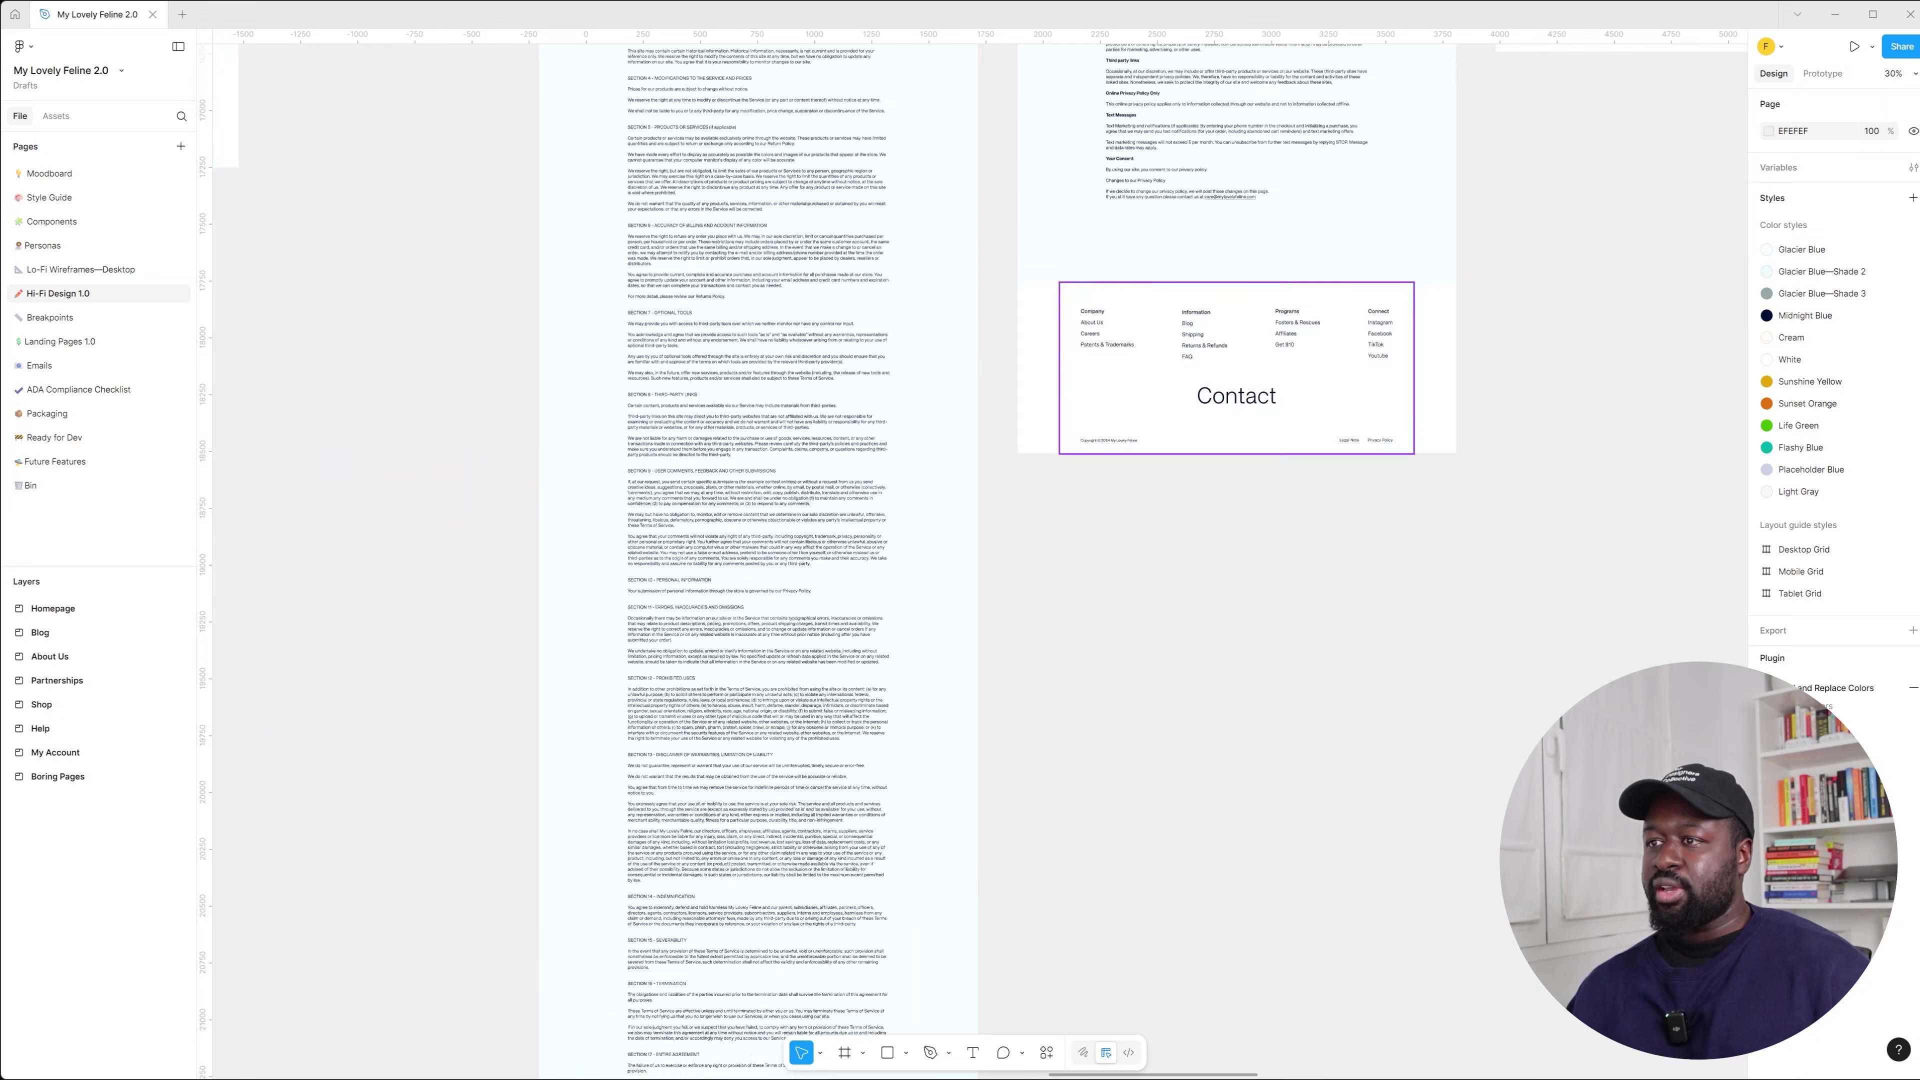
scroll(847, 431, down, 6)
scroll(846, 431, down, 2)
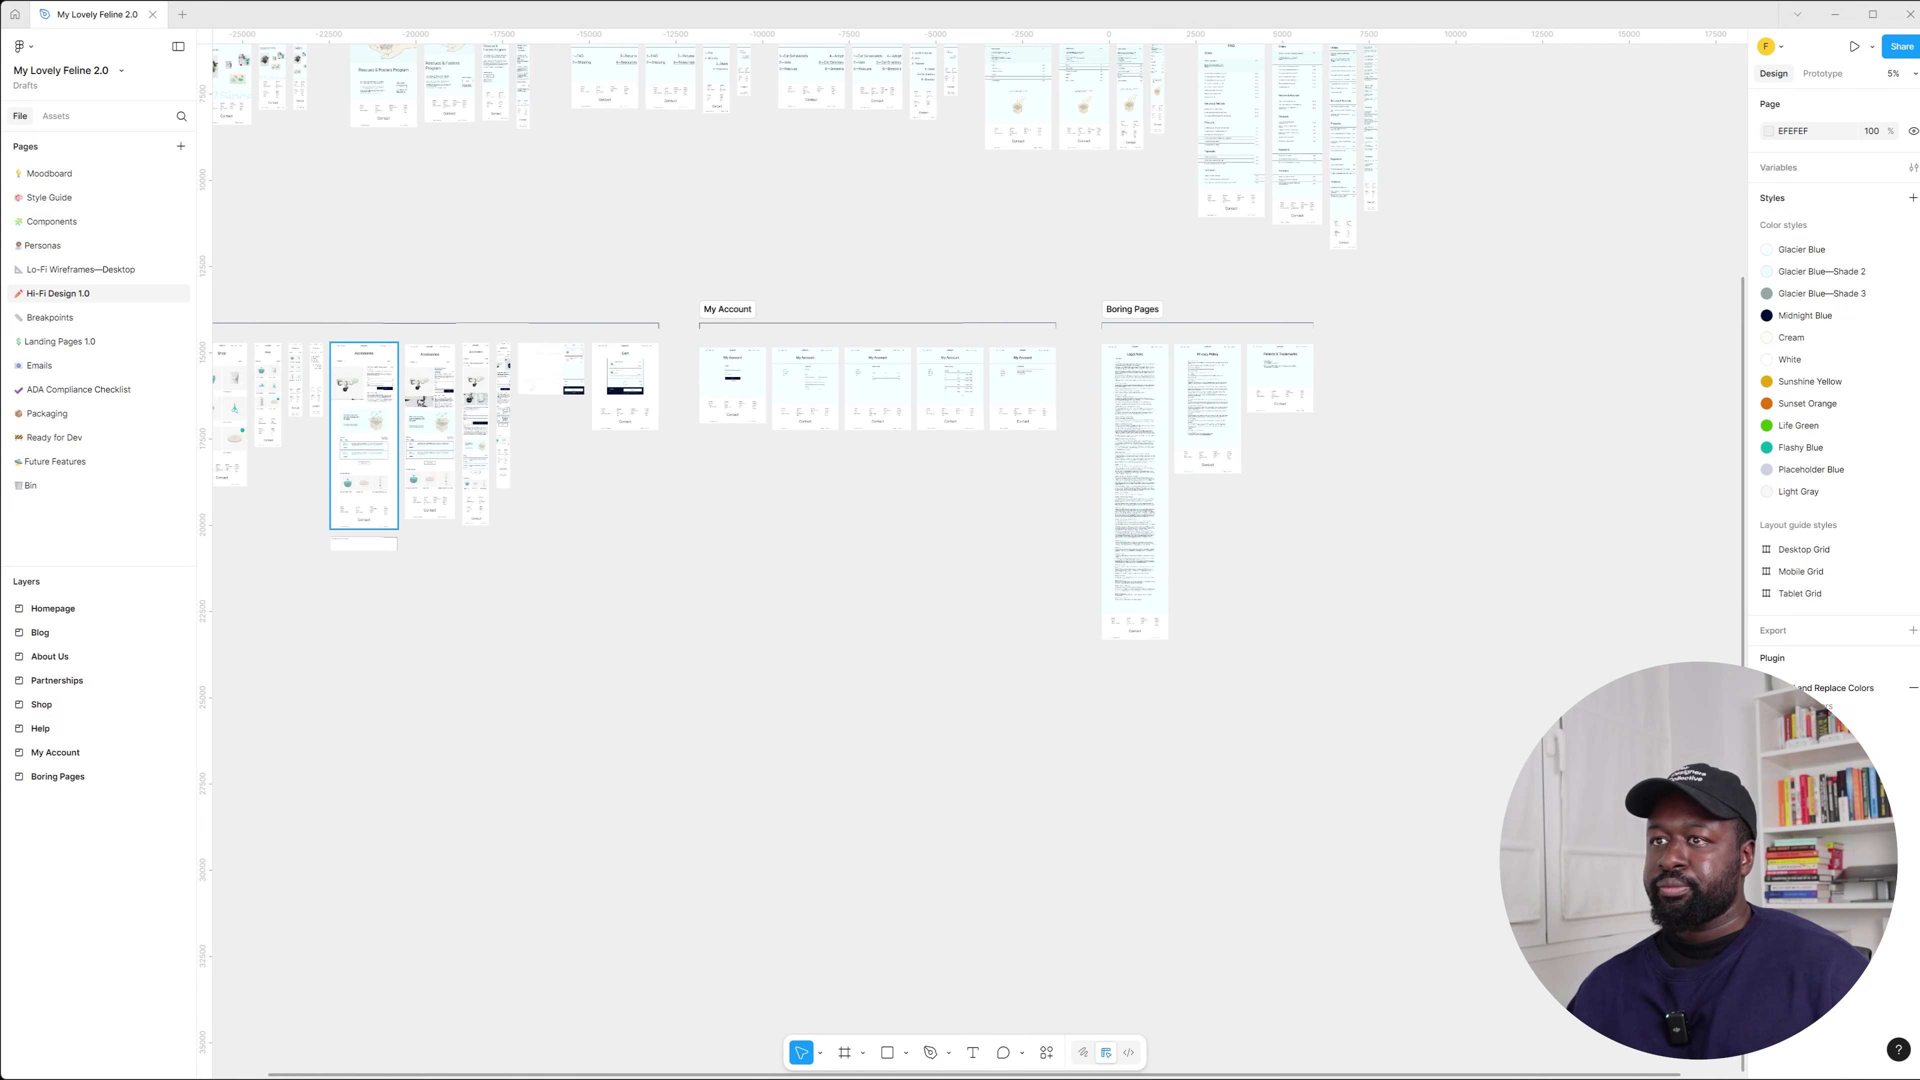
scroll(346, 393, up, 8)
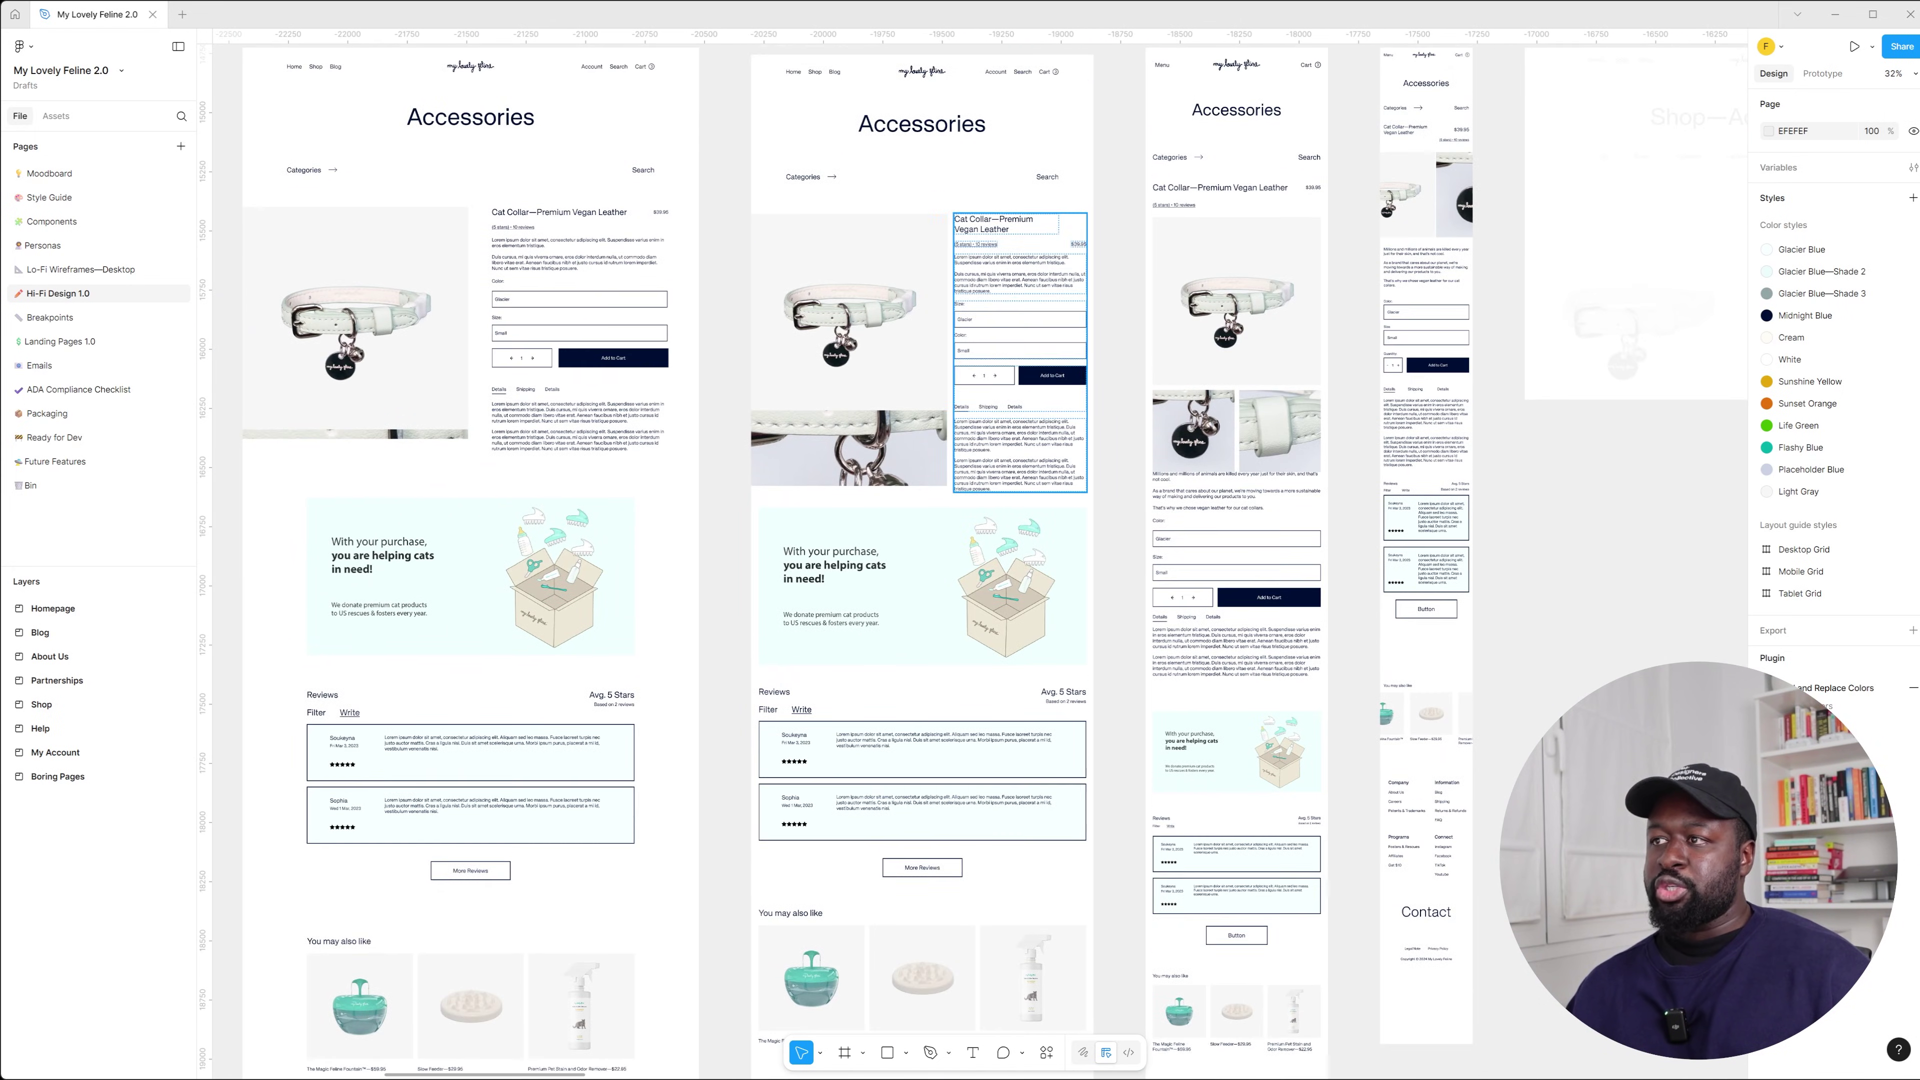
scroll(983, 529, down, 8)
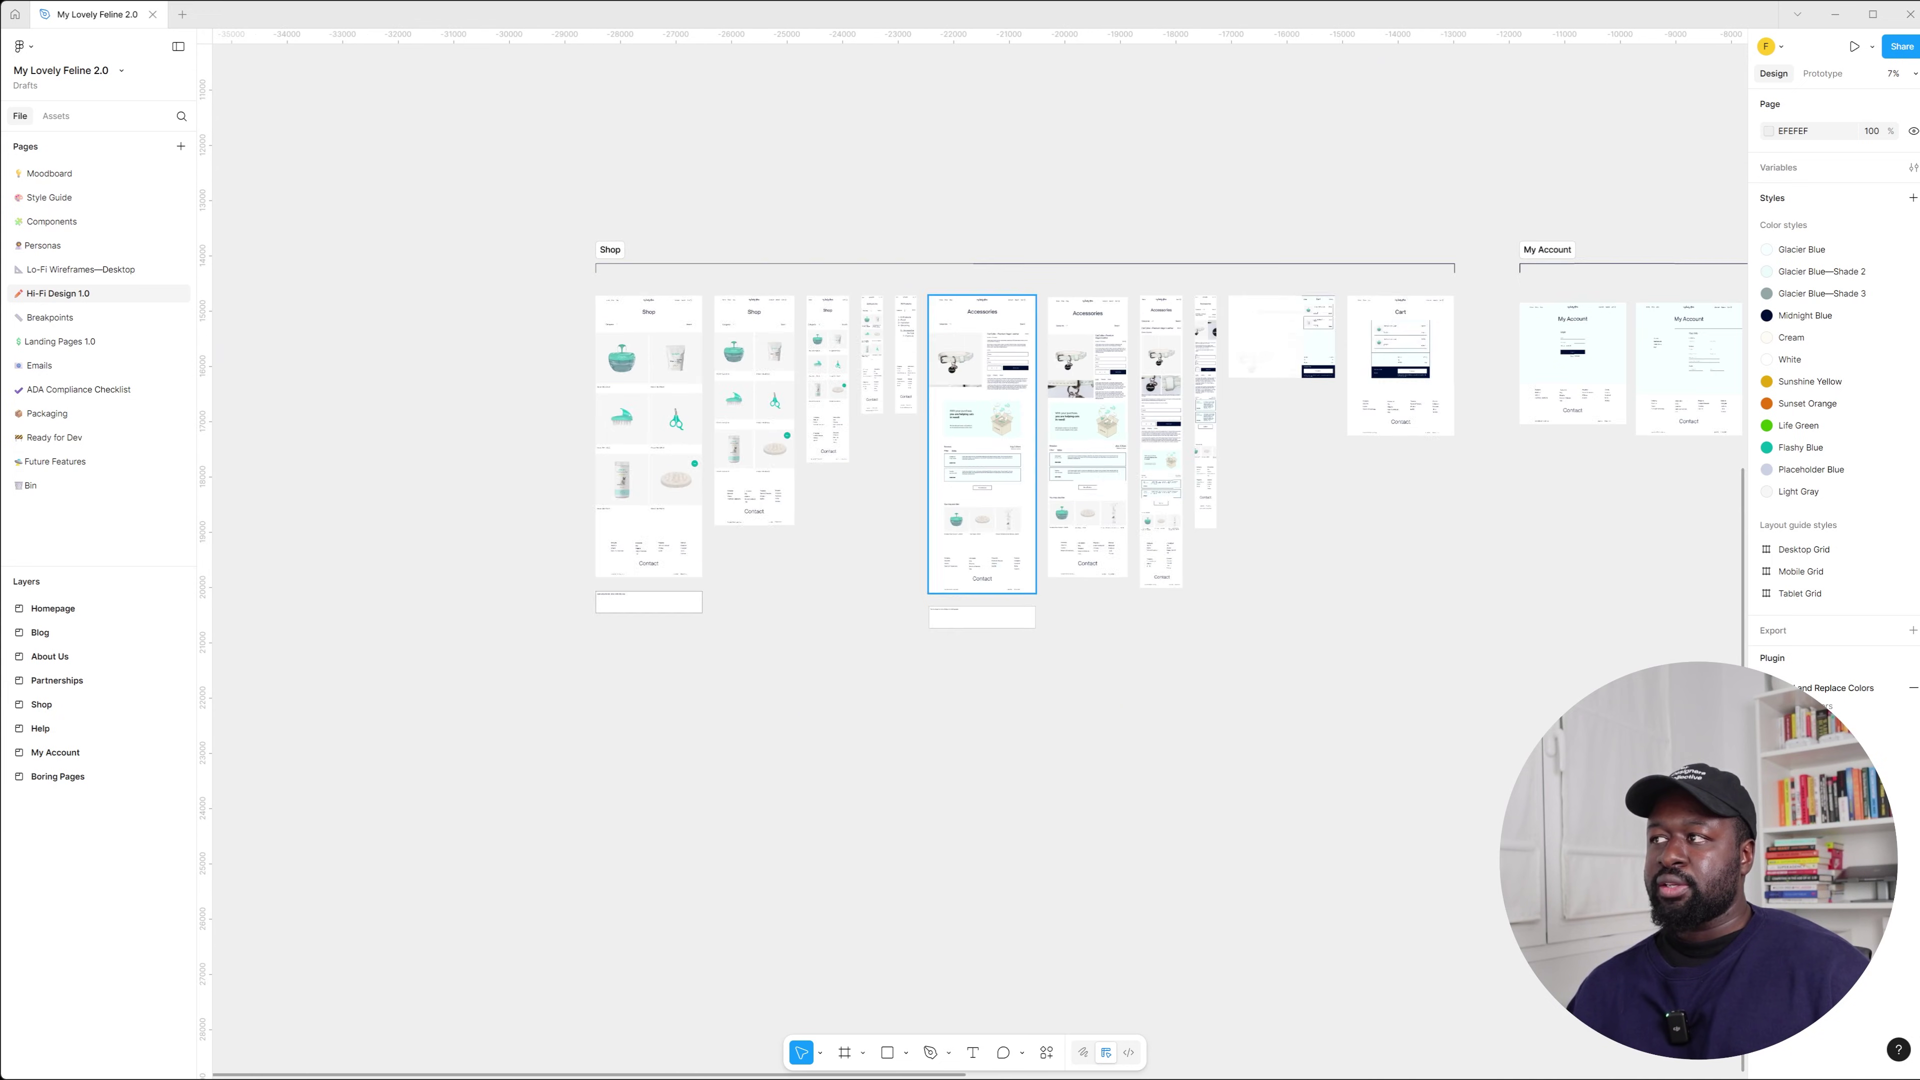
scroll(983, 529, down, 3)
scroll(982, 530, up, 5)
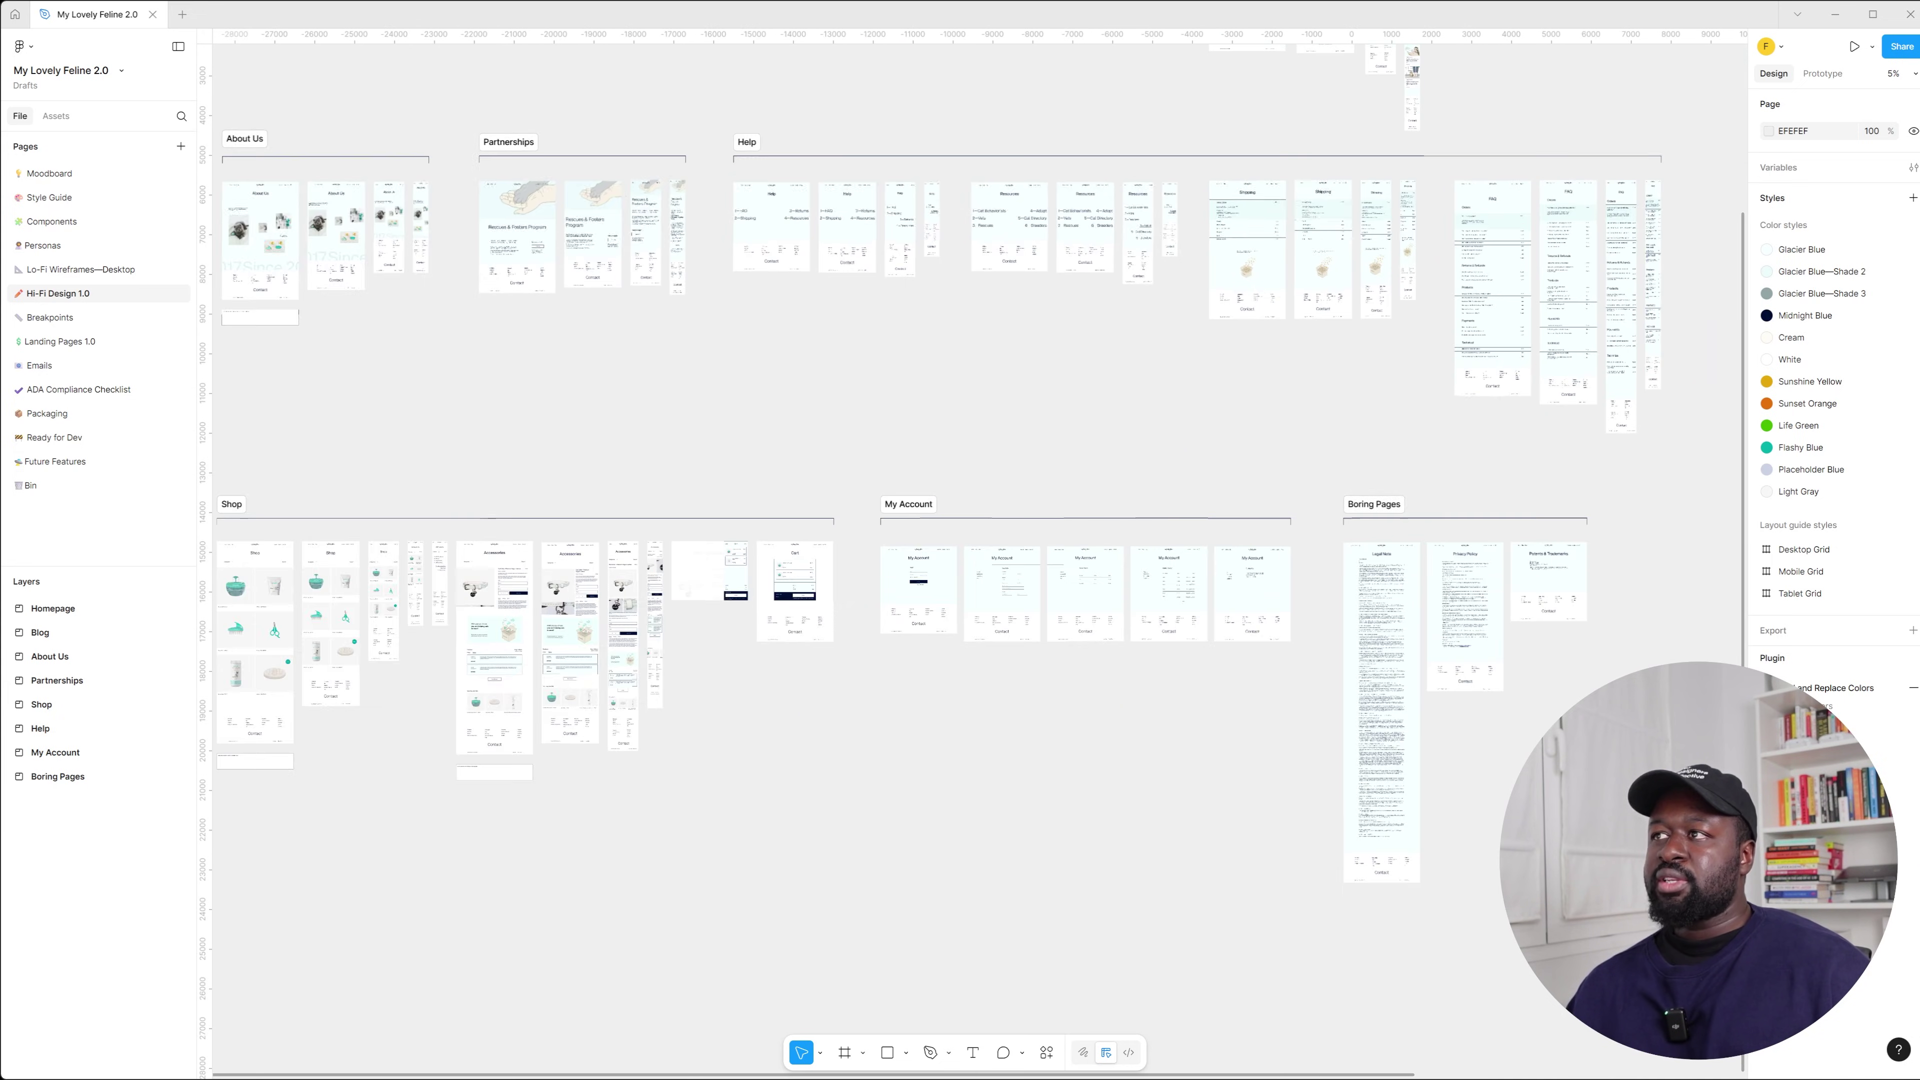
scroll(982, 530, down, 3)
scroll(983, 529, up, 3)
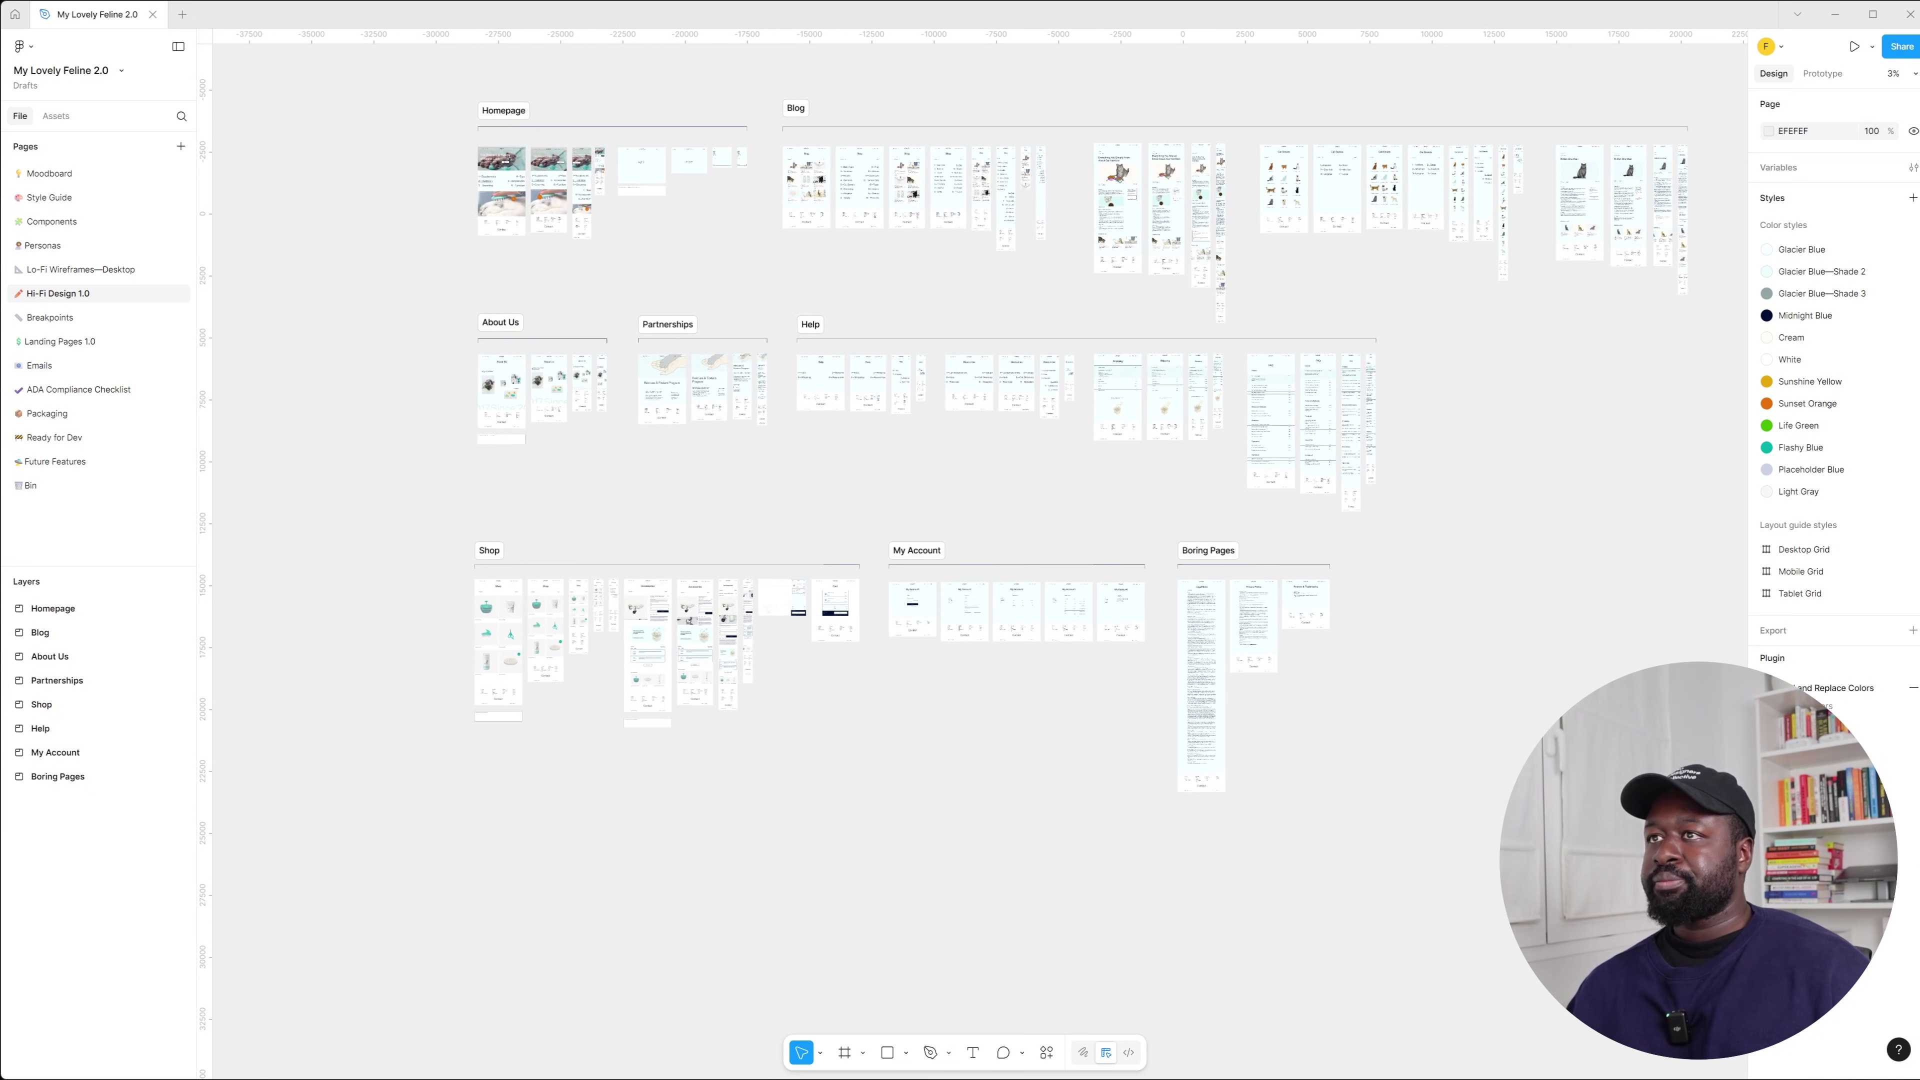
scroll(1631, 244, up, 1)
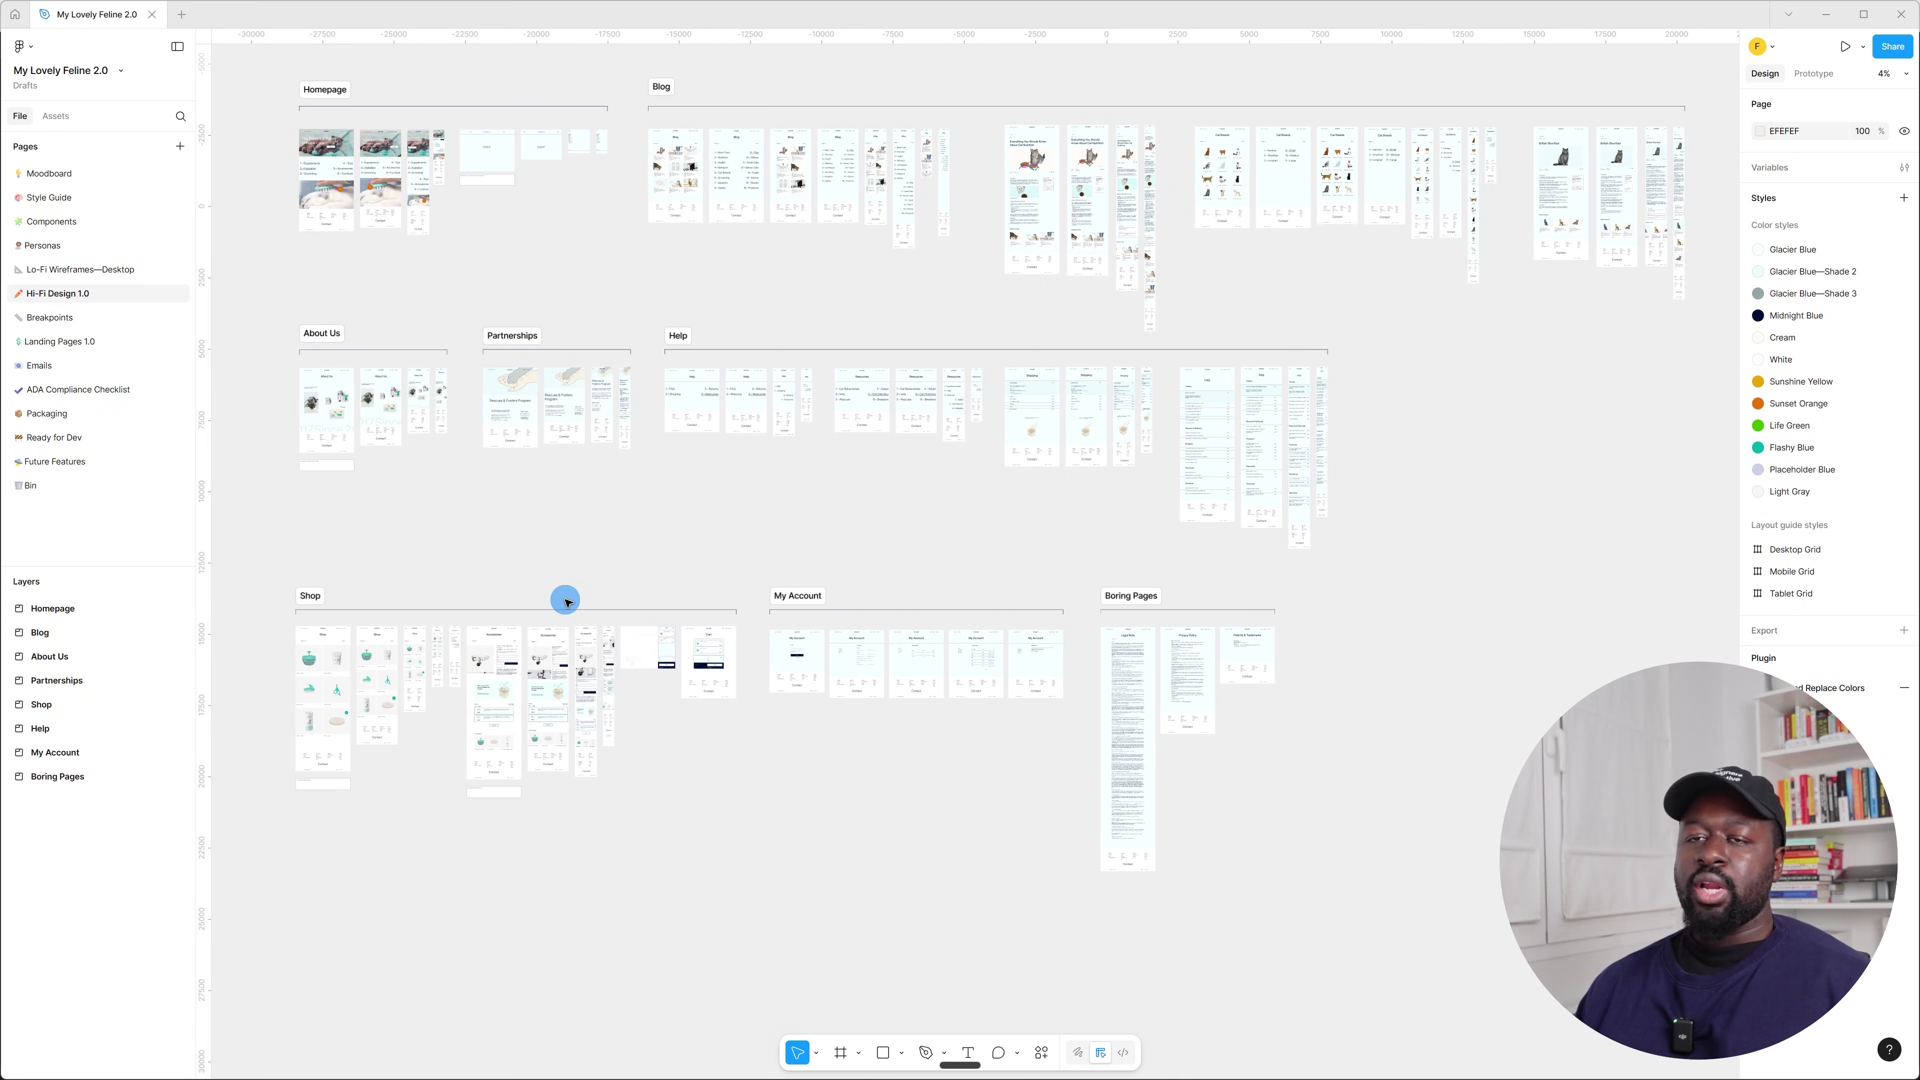
On the Breakpoints page, narrow the left Blog frame to mobile width and the right one to 682 wide
click(104, 318)
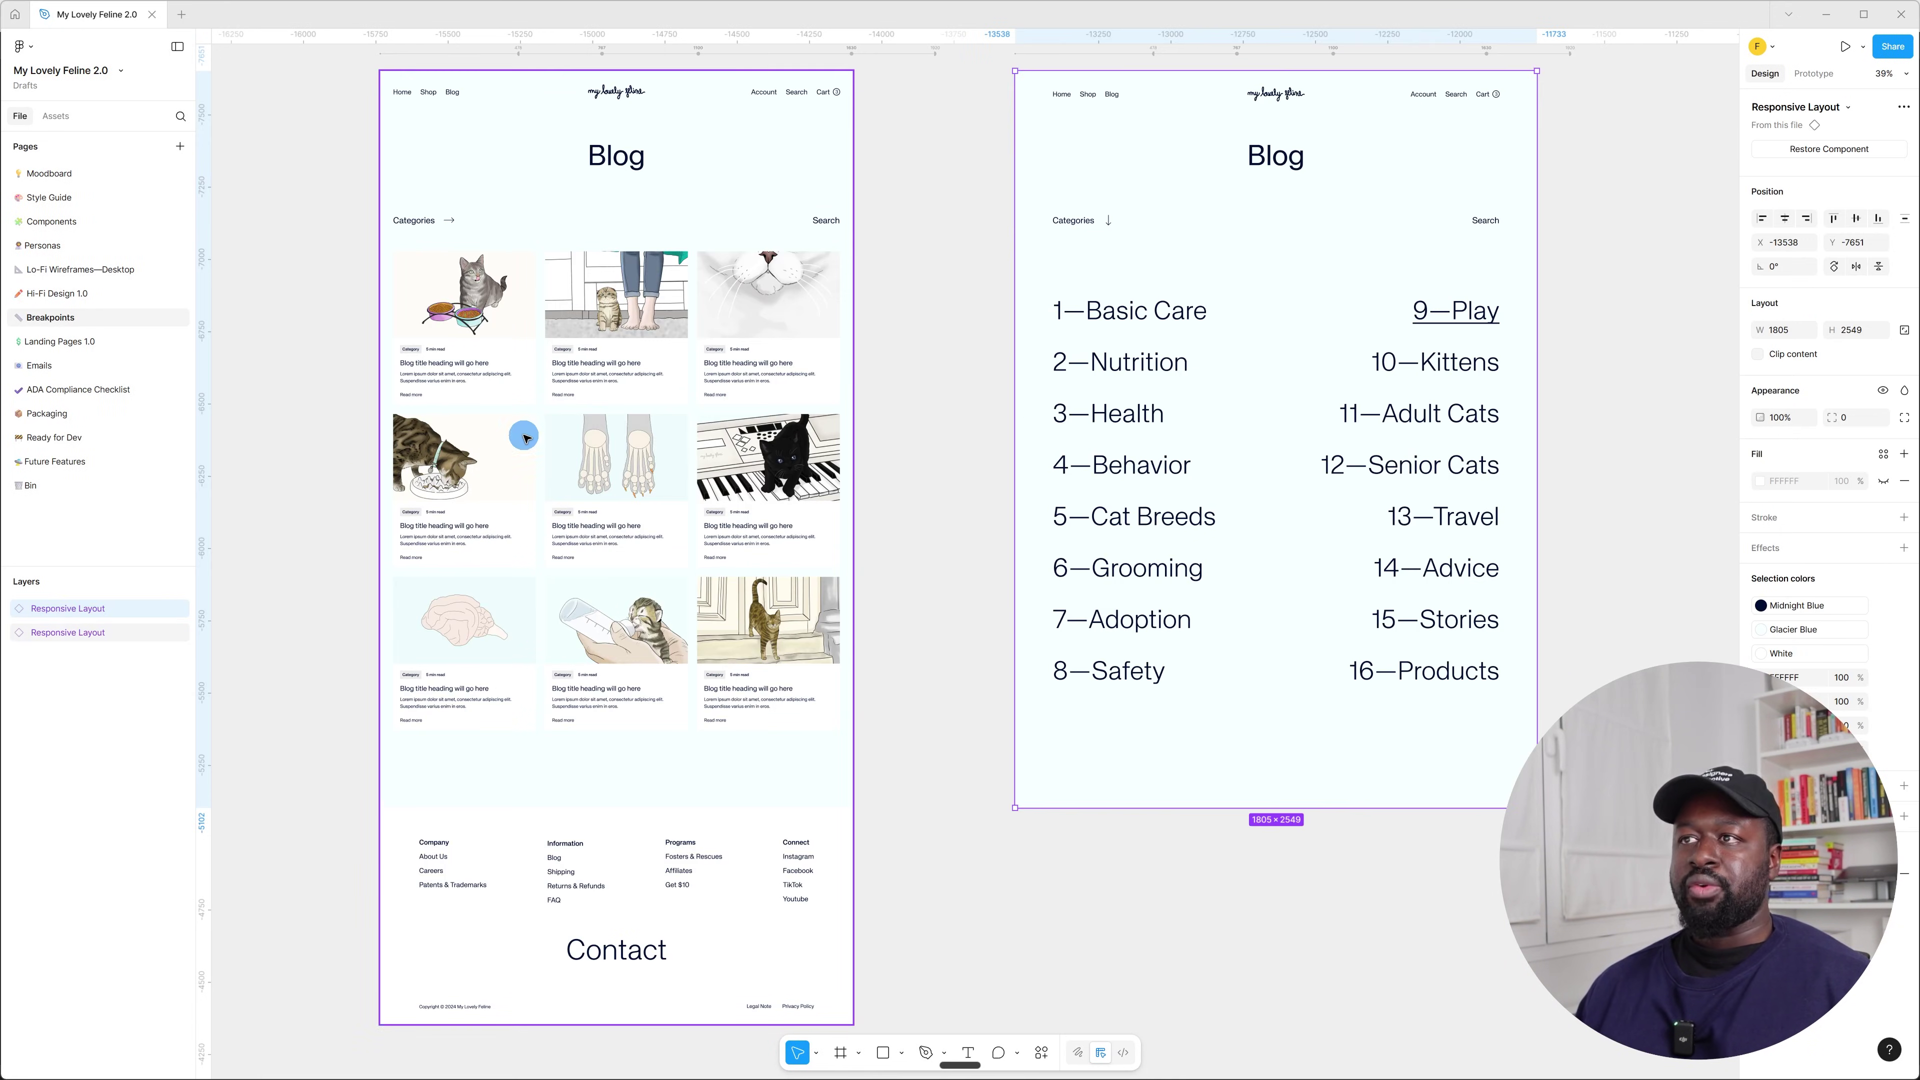
click(771, 193)
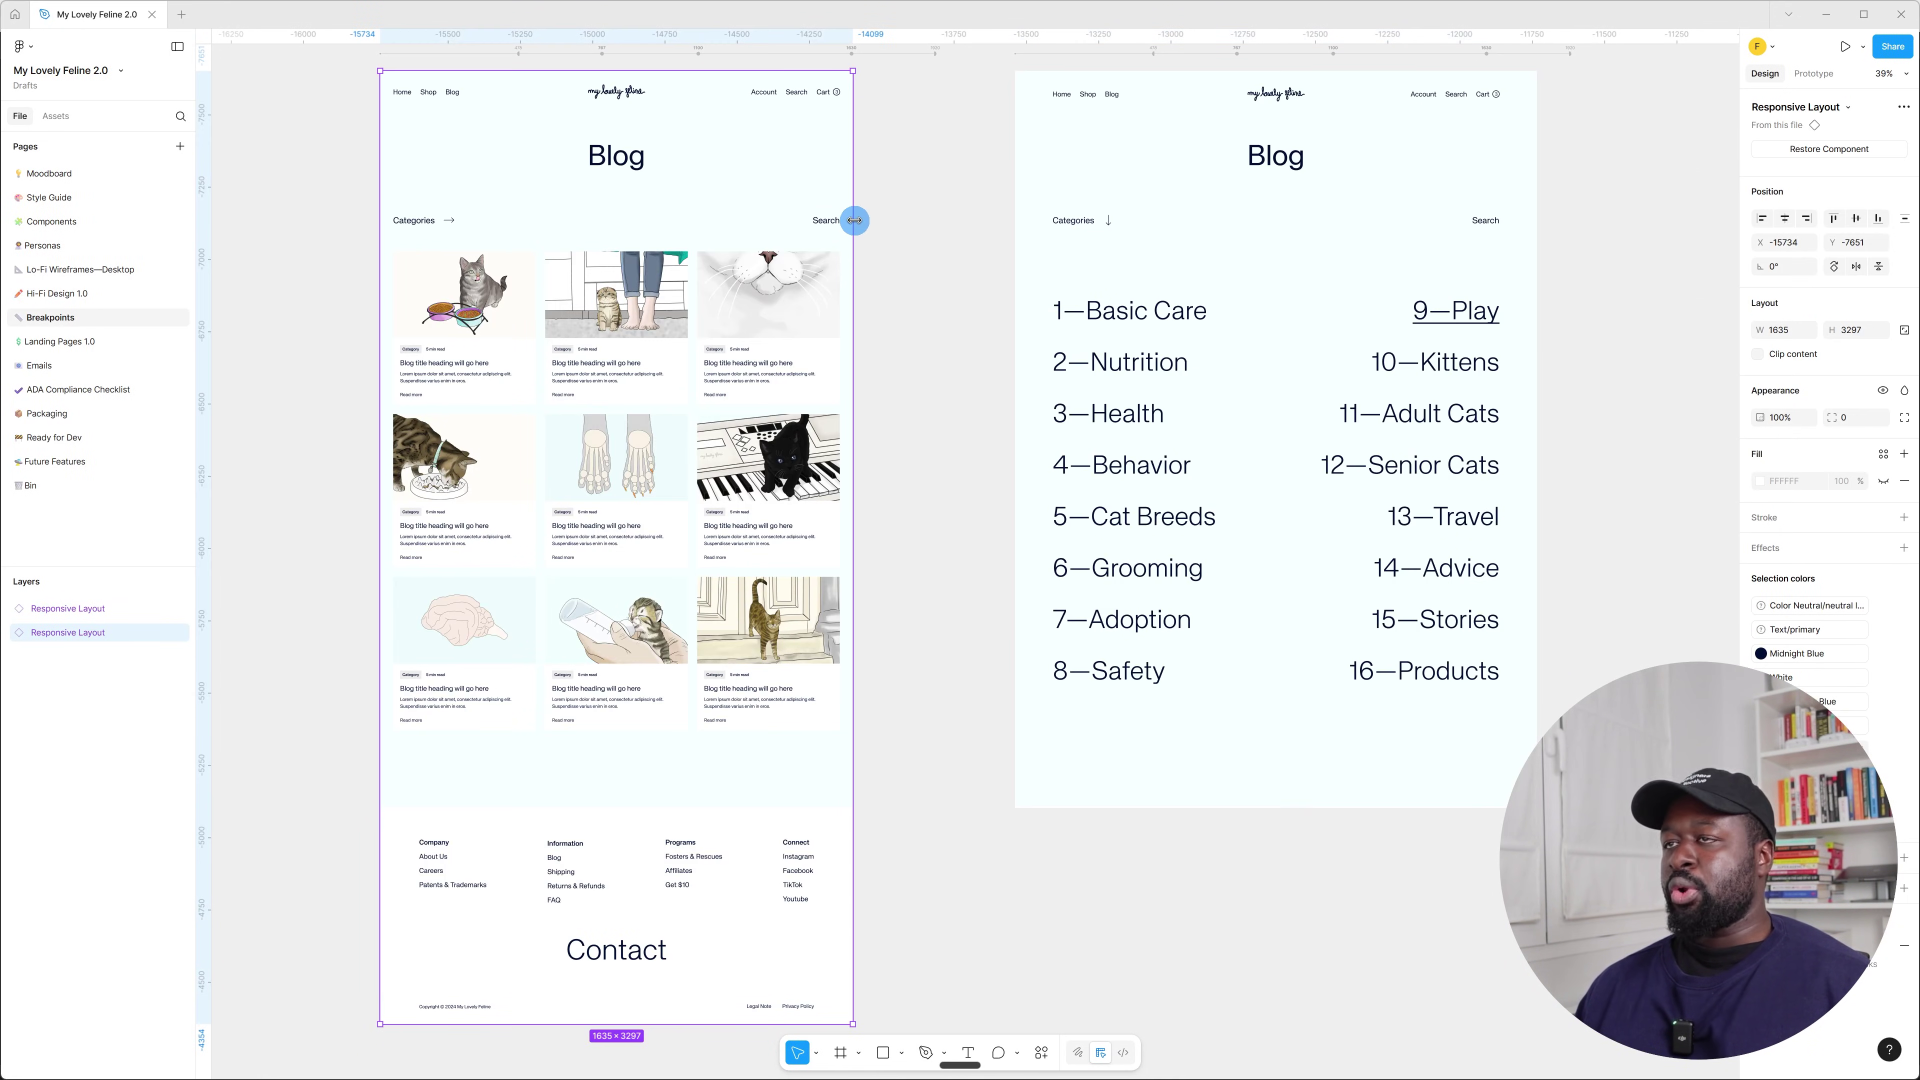
drag(854, 220, 746, 231)
click(1481, 265)
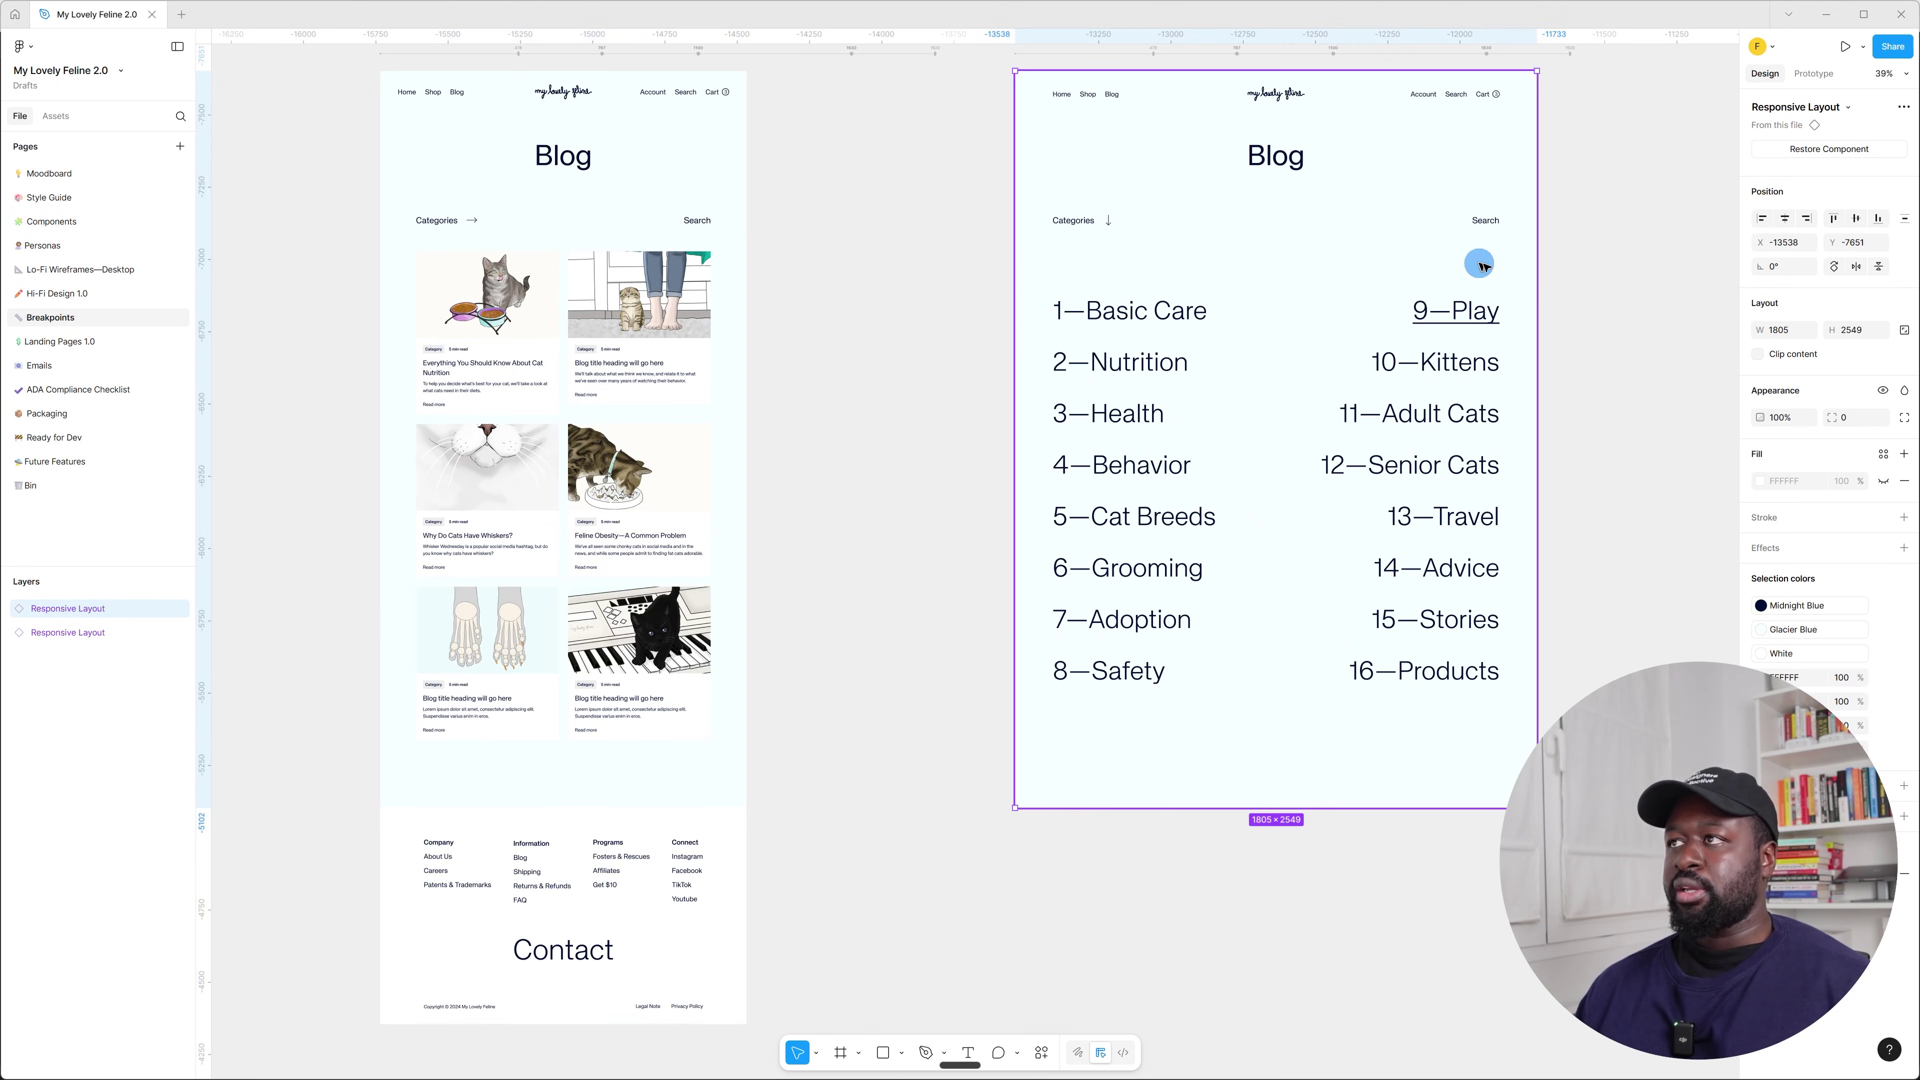
drag(1535, 270, 1400, 282)
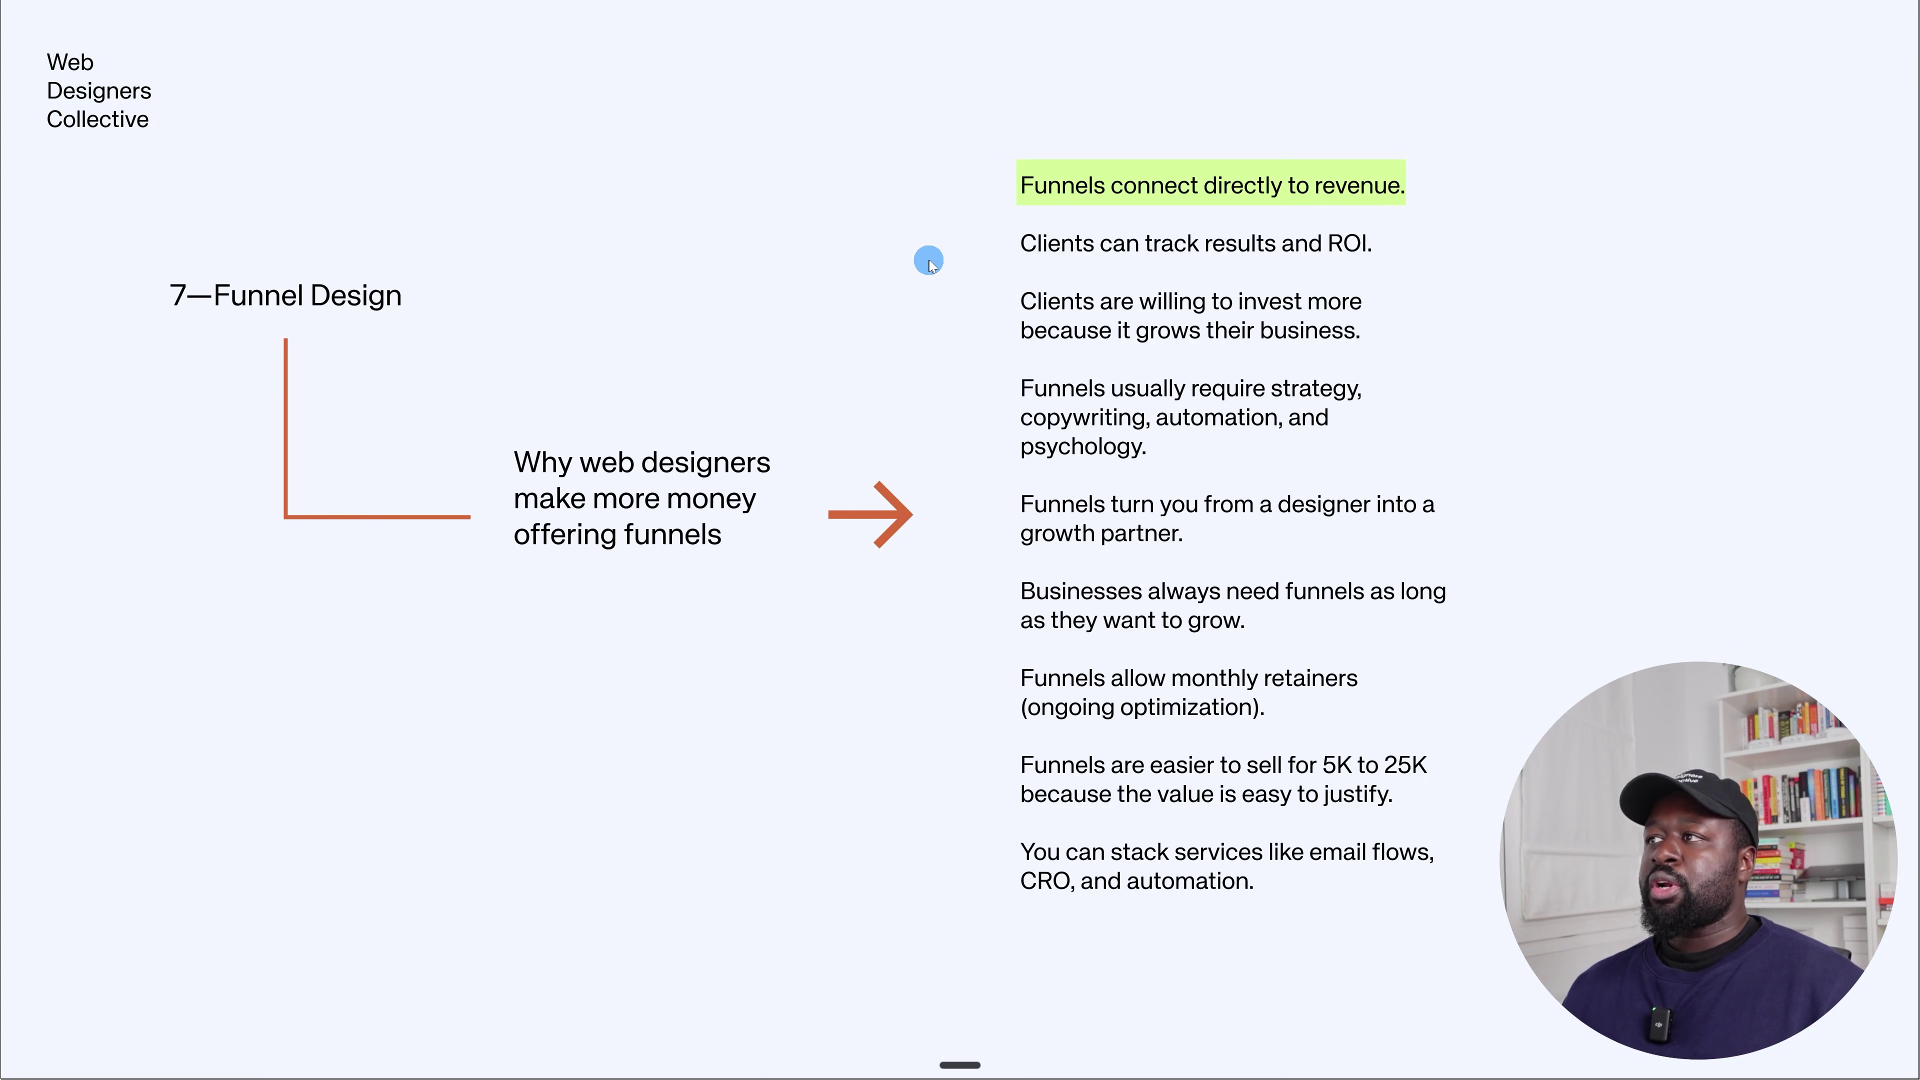
Move the Funnel Design highlight through tracking ROI and clients investing more, onto what funnels require
click(1013, 341)
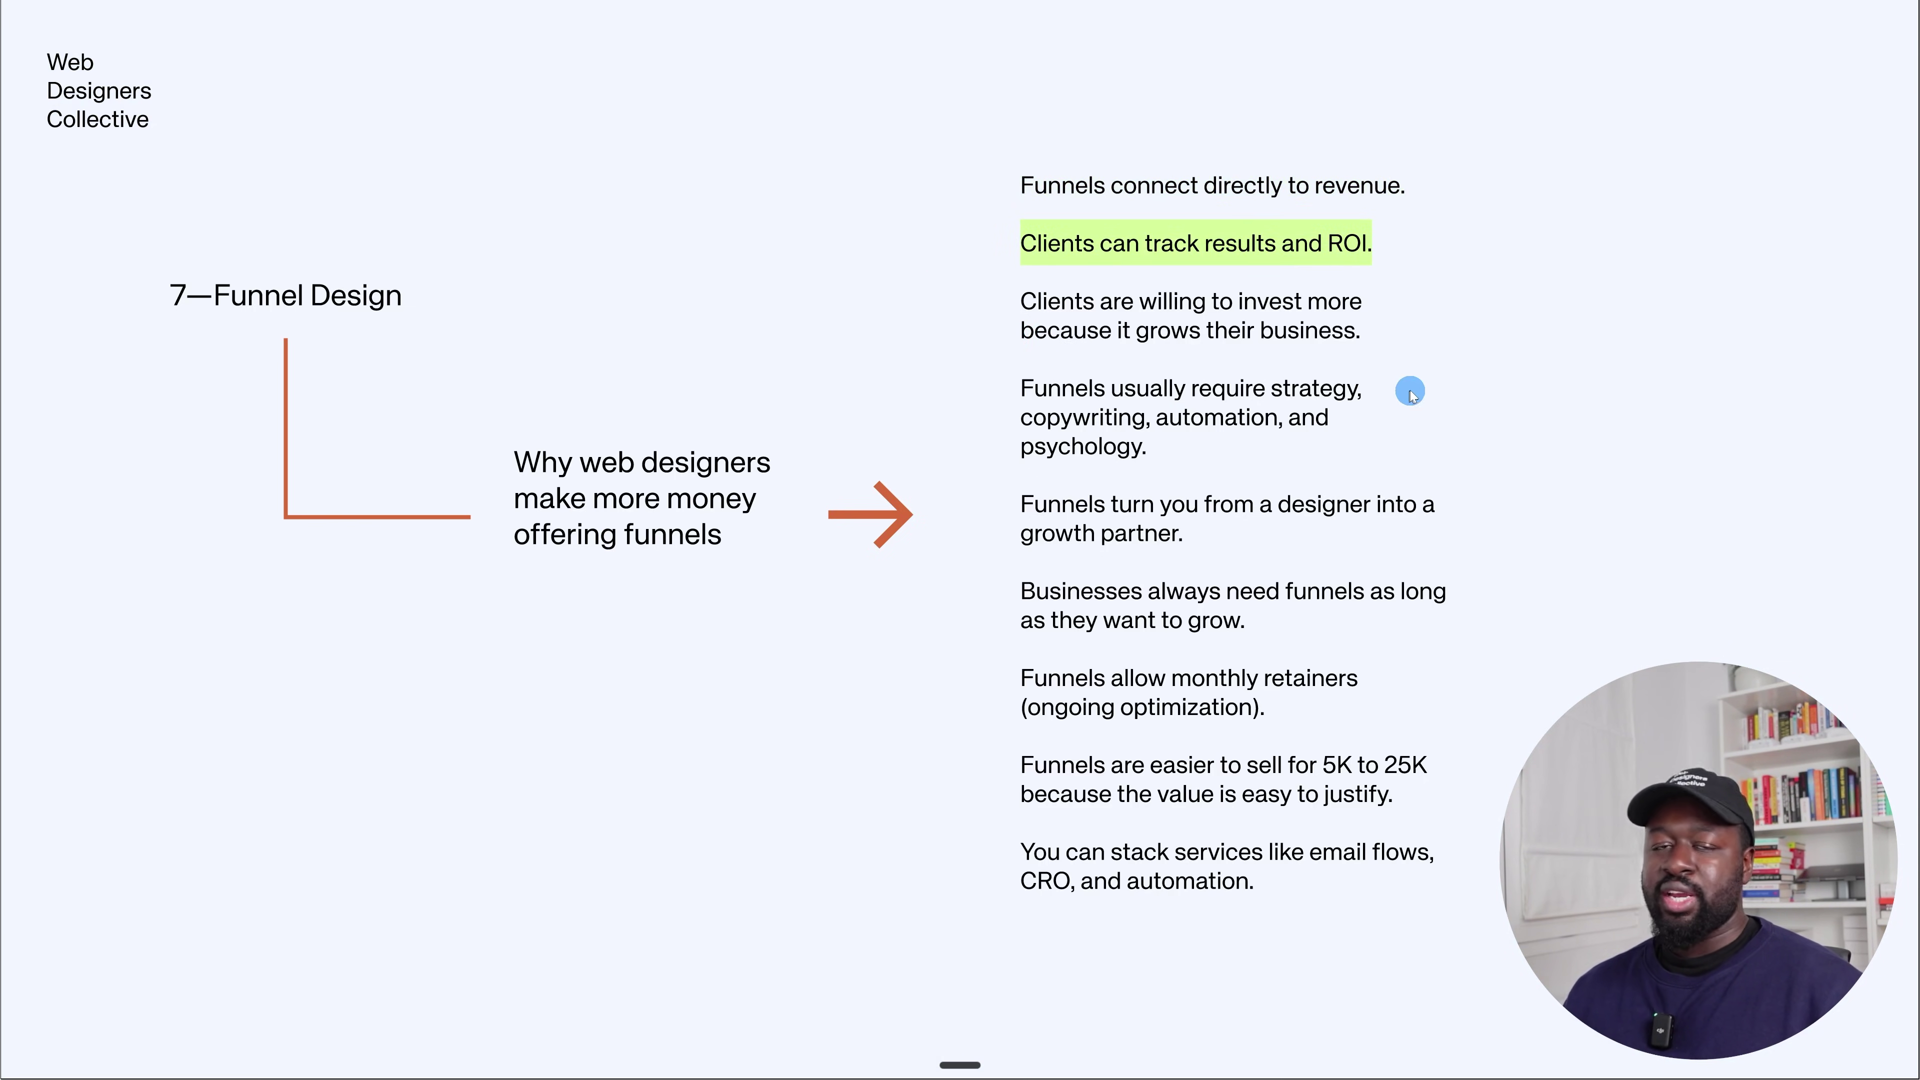
click(1430, 418)
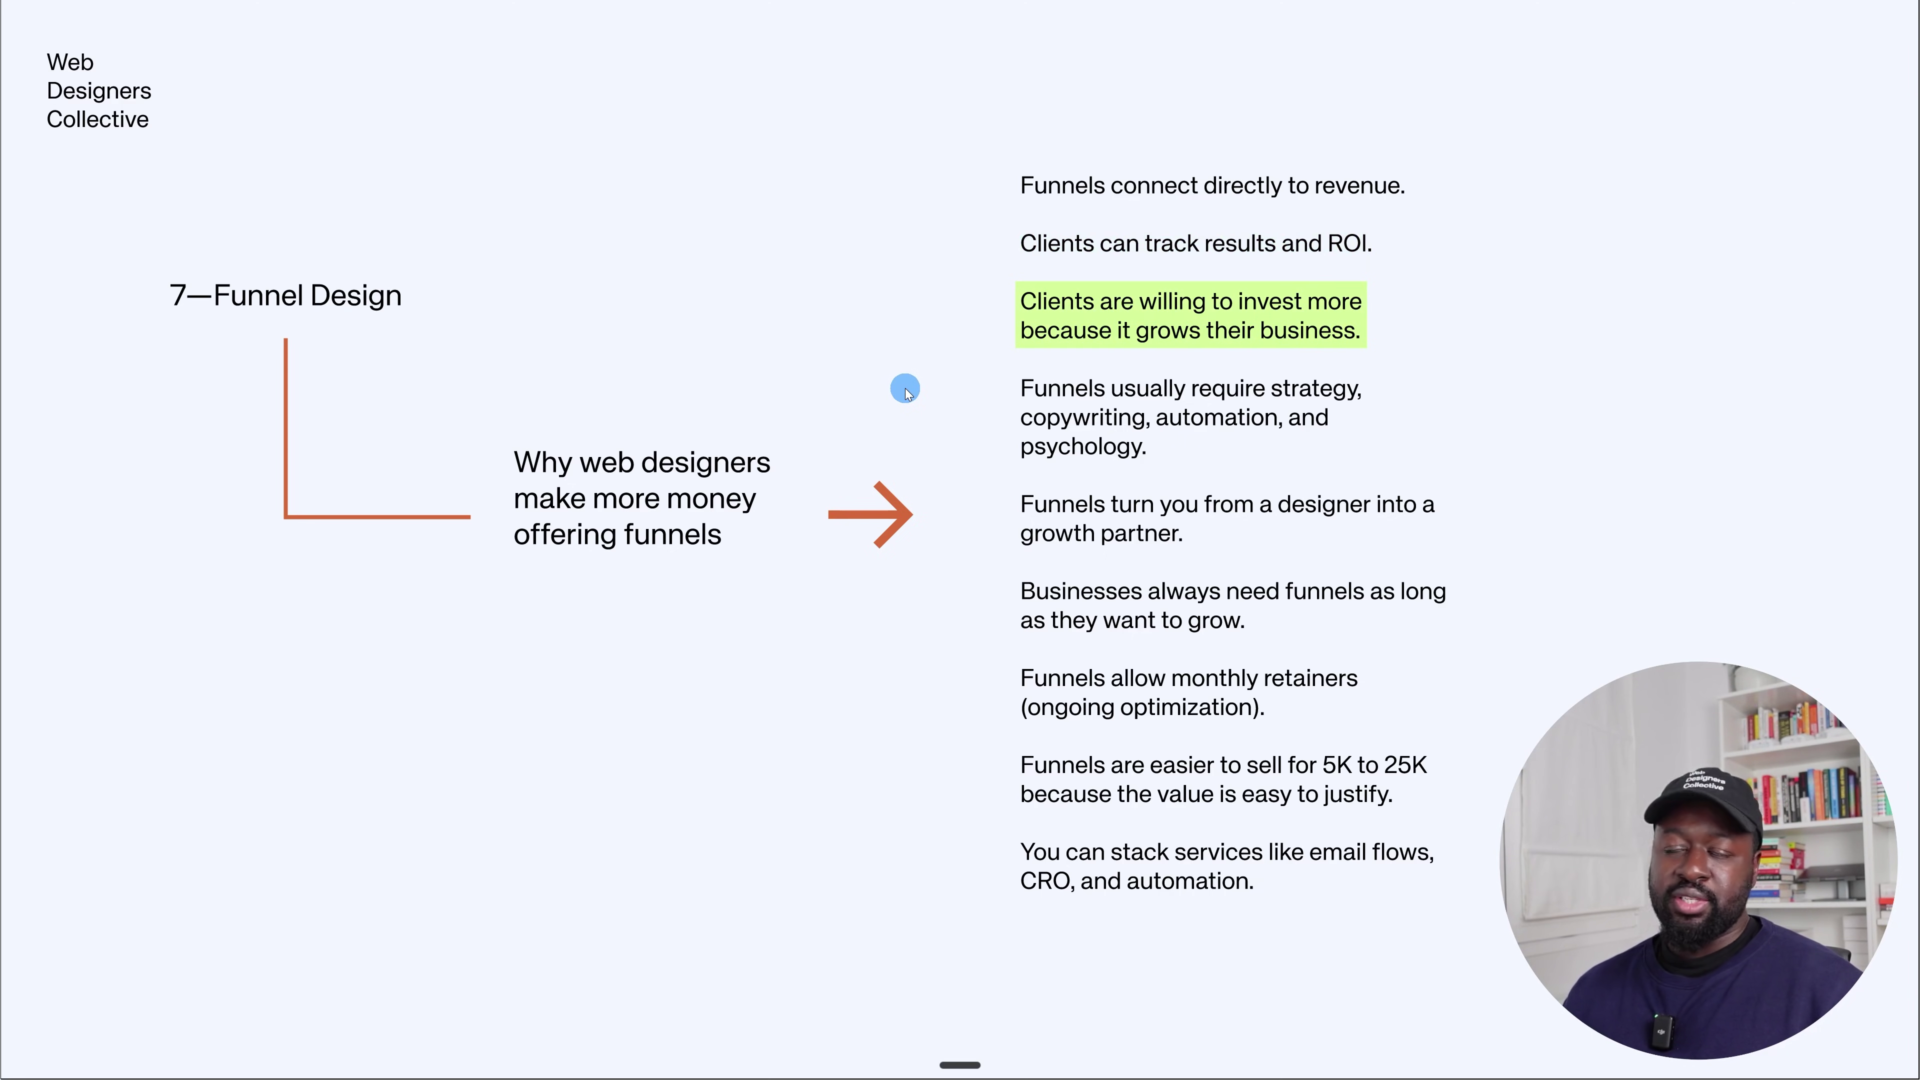
click(906, 389)
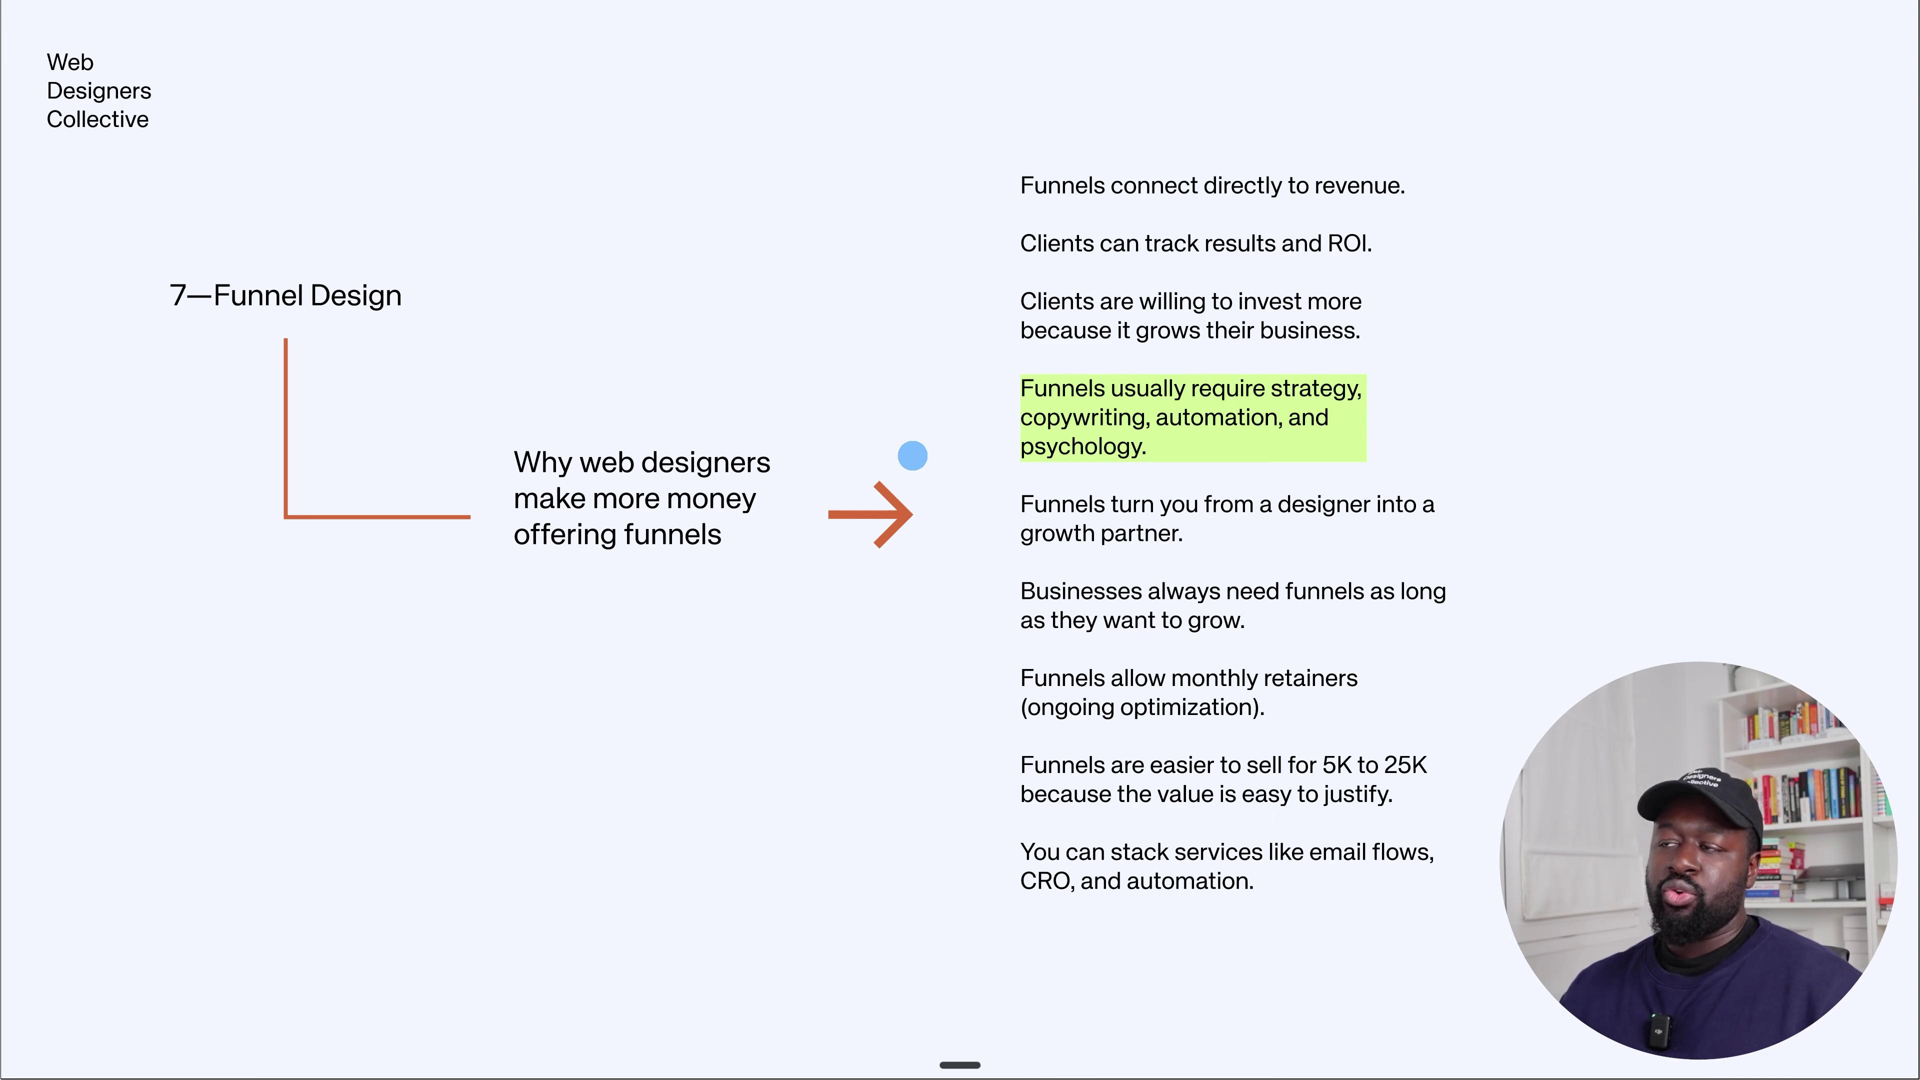
Step through growth partner, constant funnel demand, monthly retainers and 5K–25K pricing to the stacking-services point
key(Right)
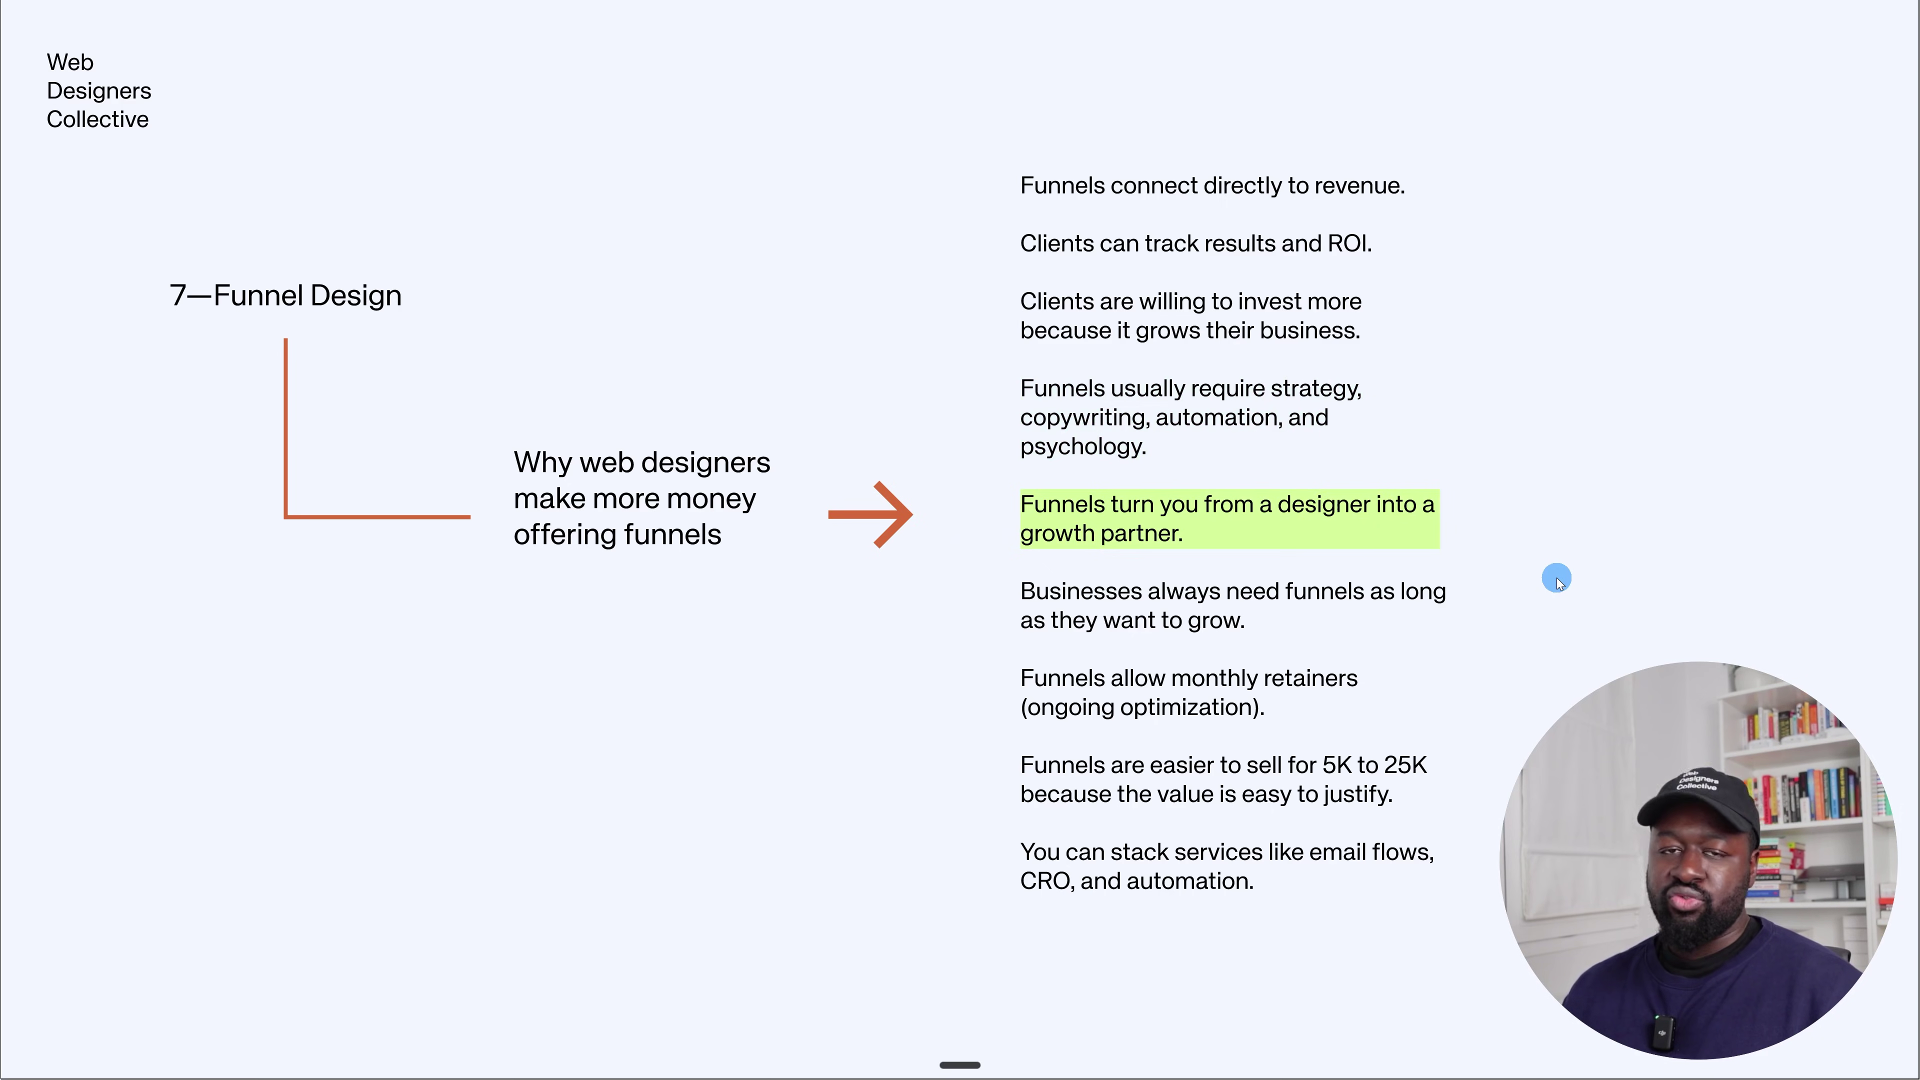
key(Right)
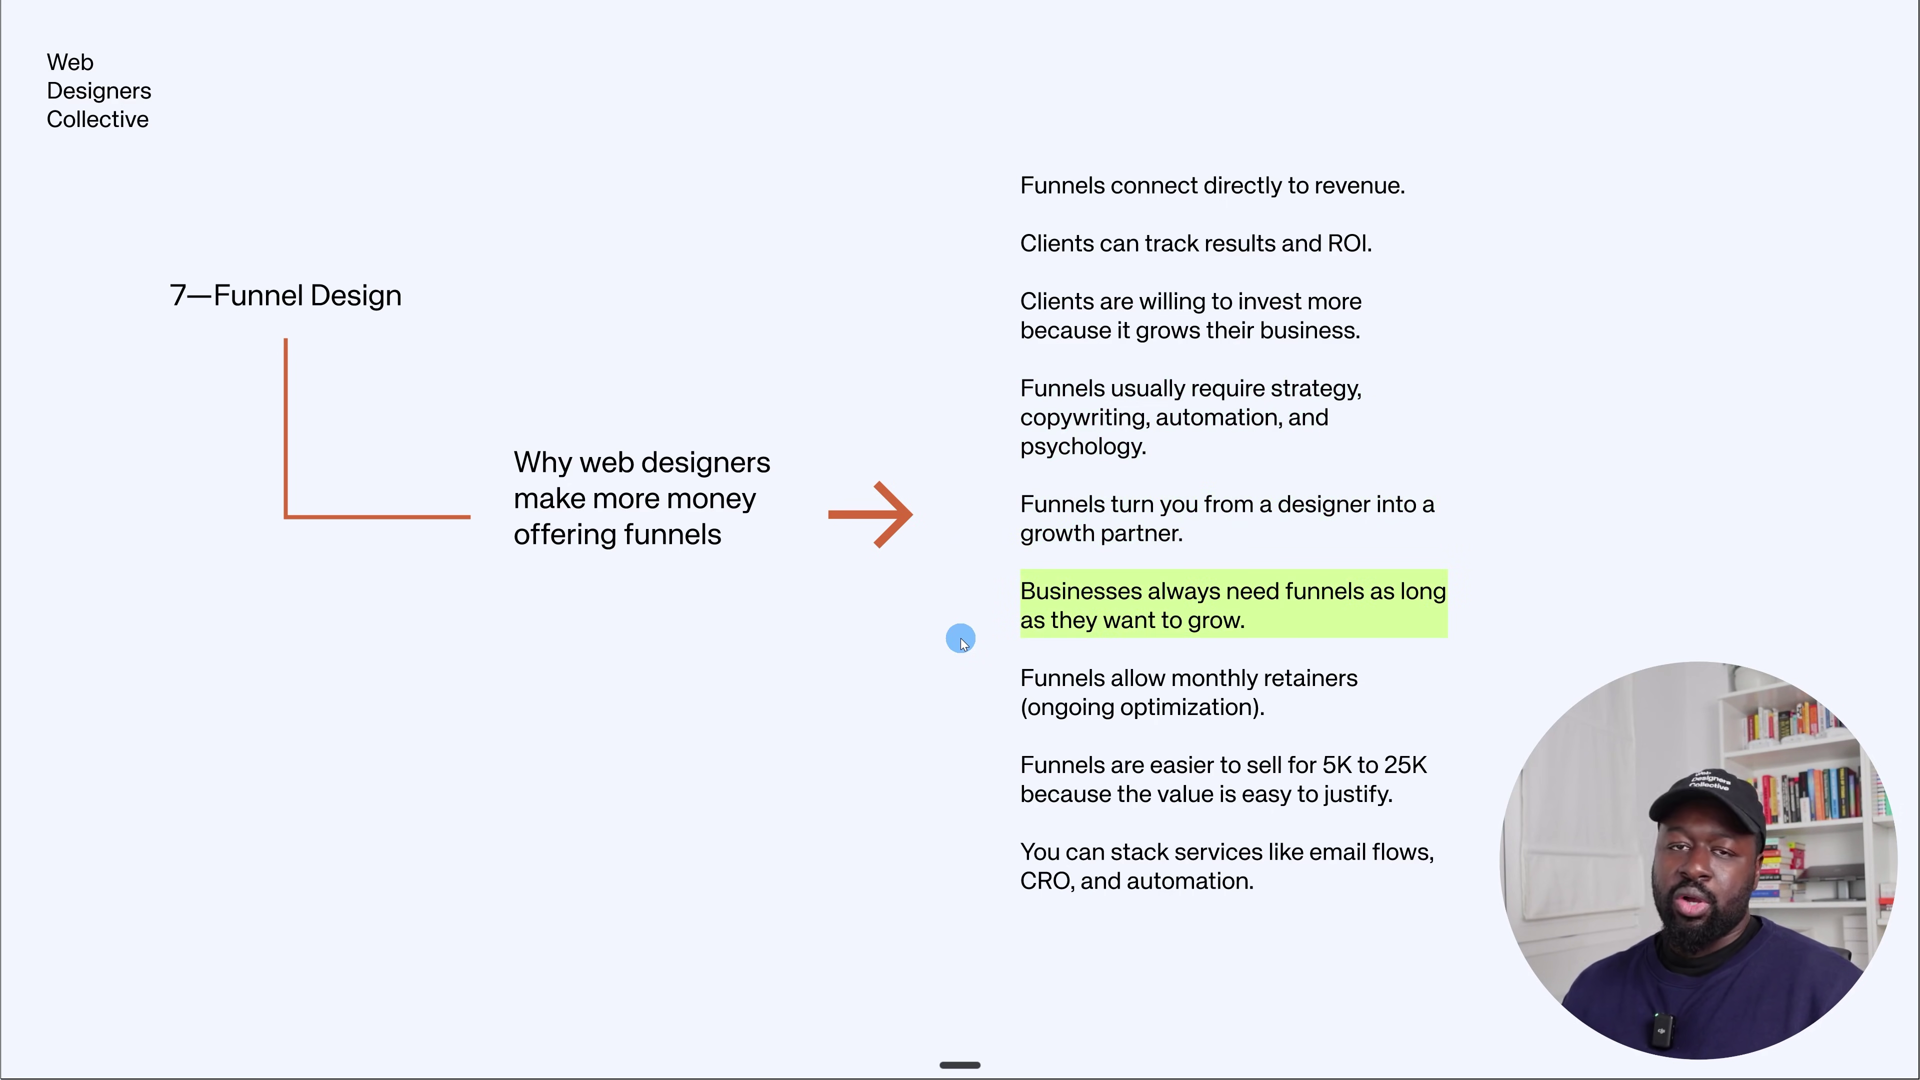
key(Right)
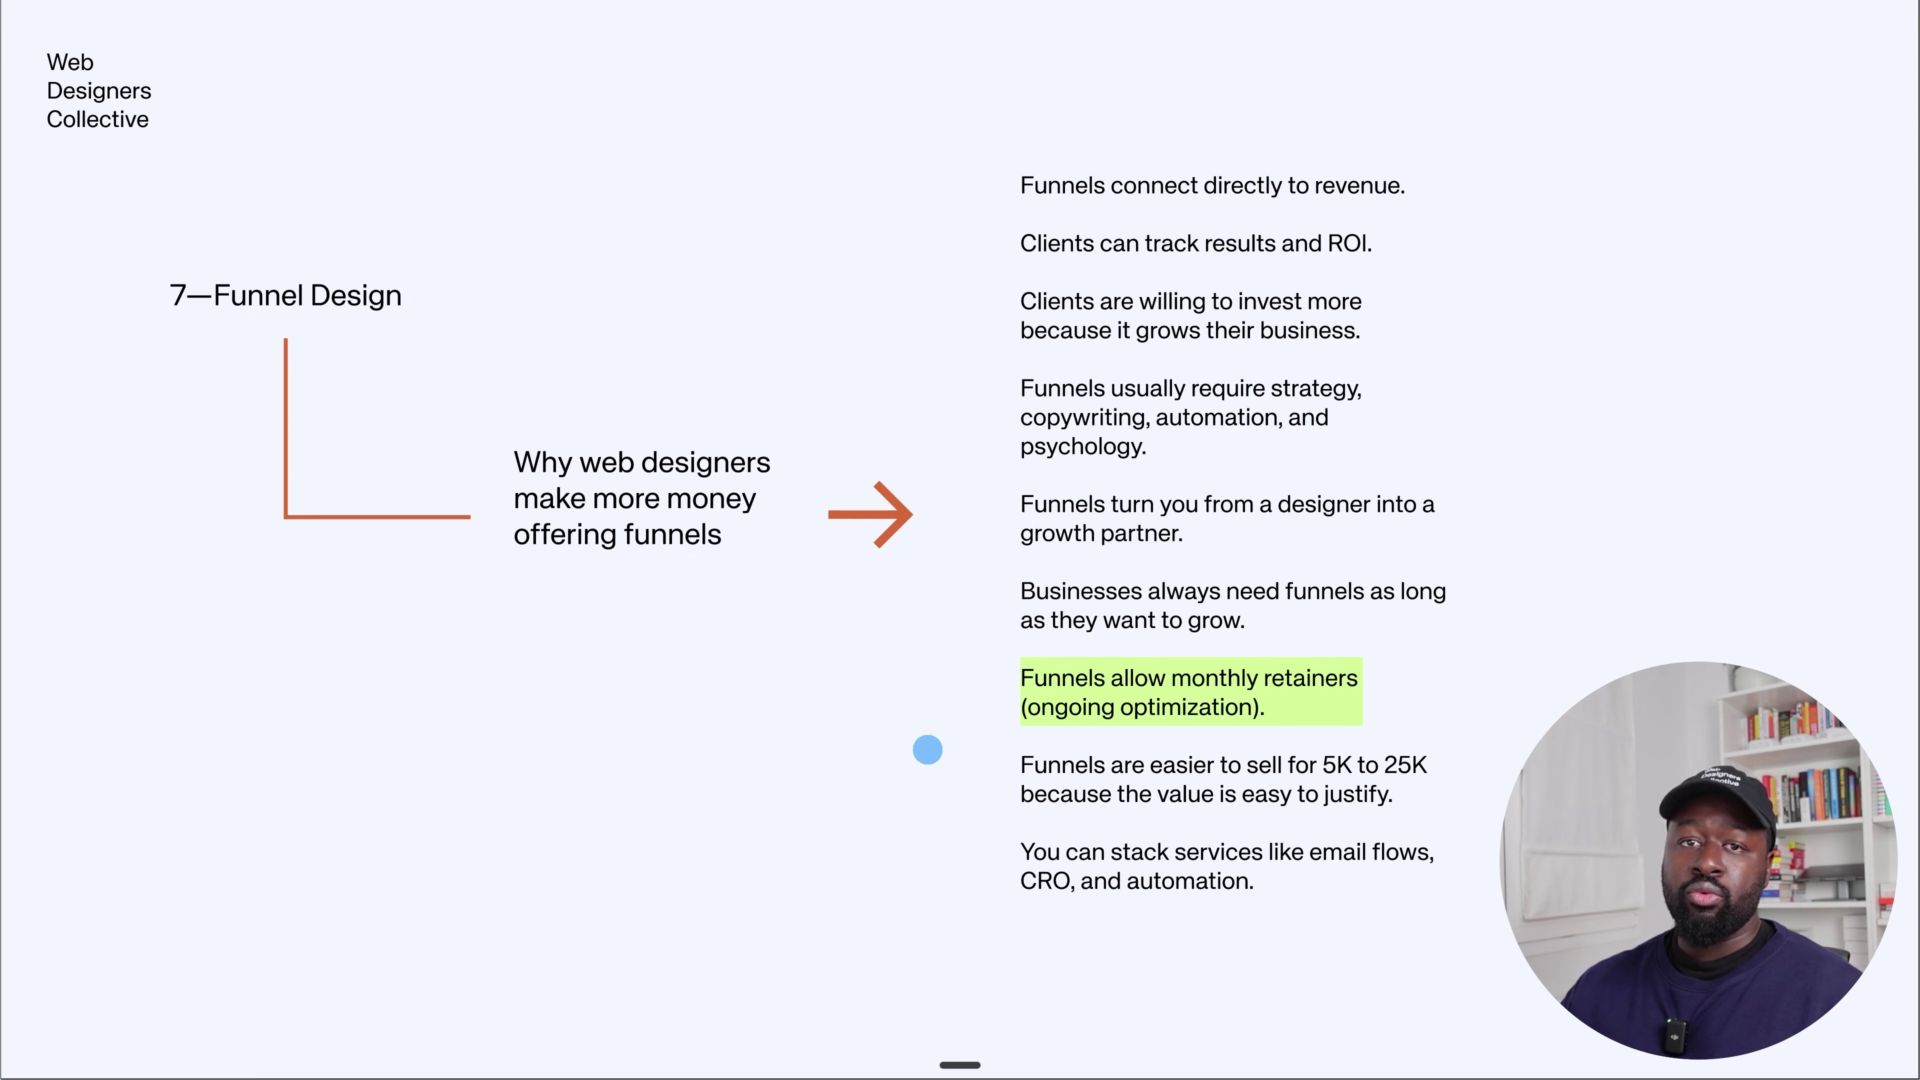
key(Right)
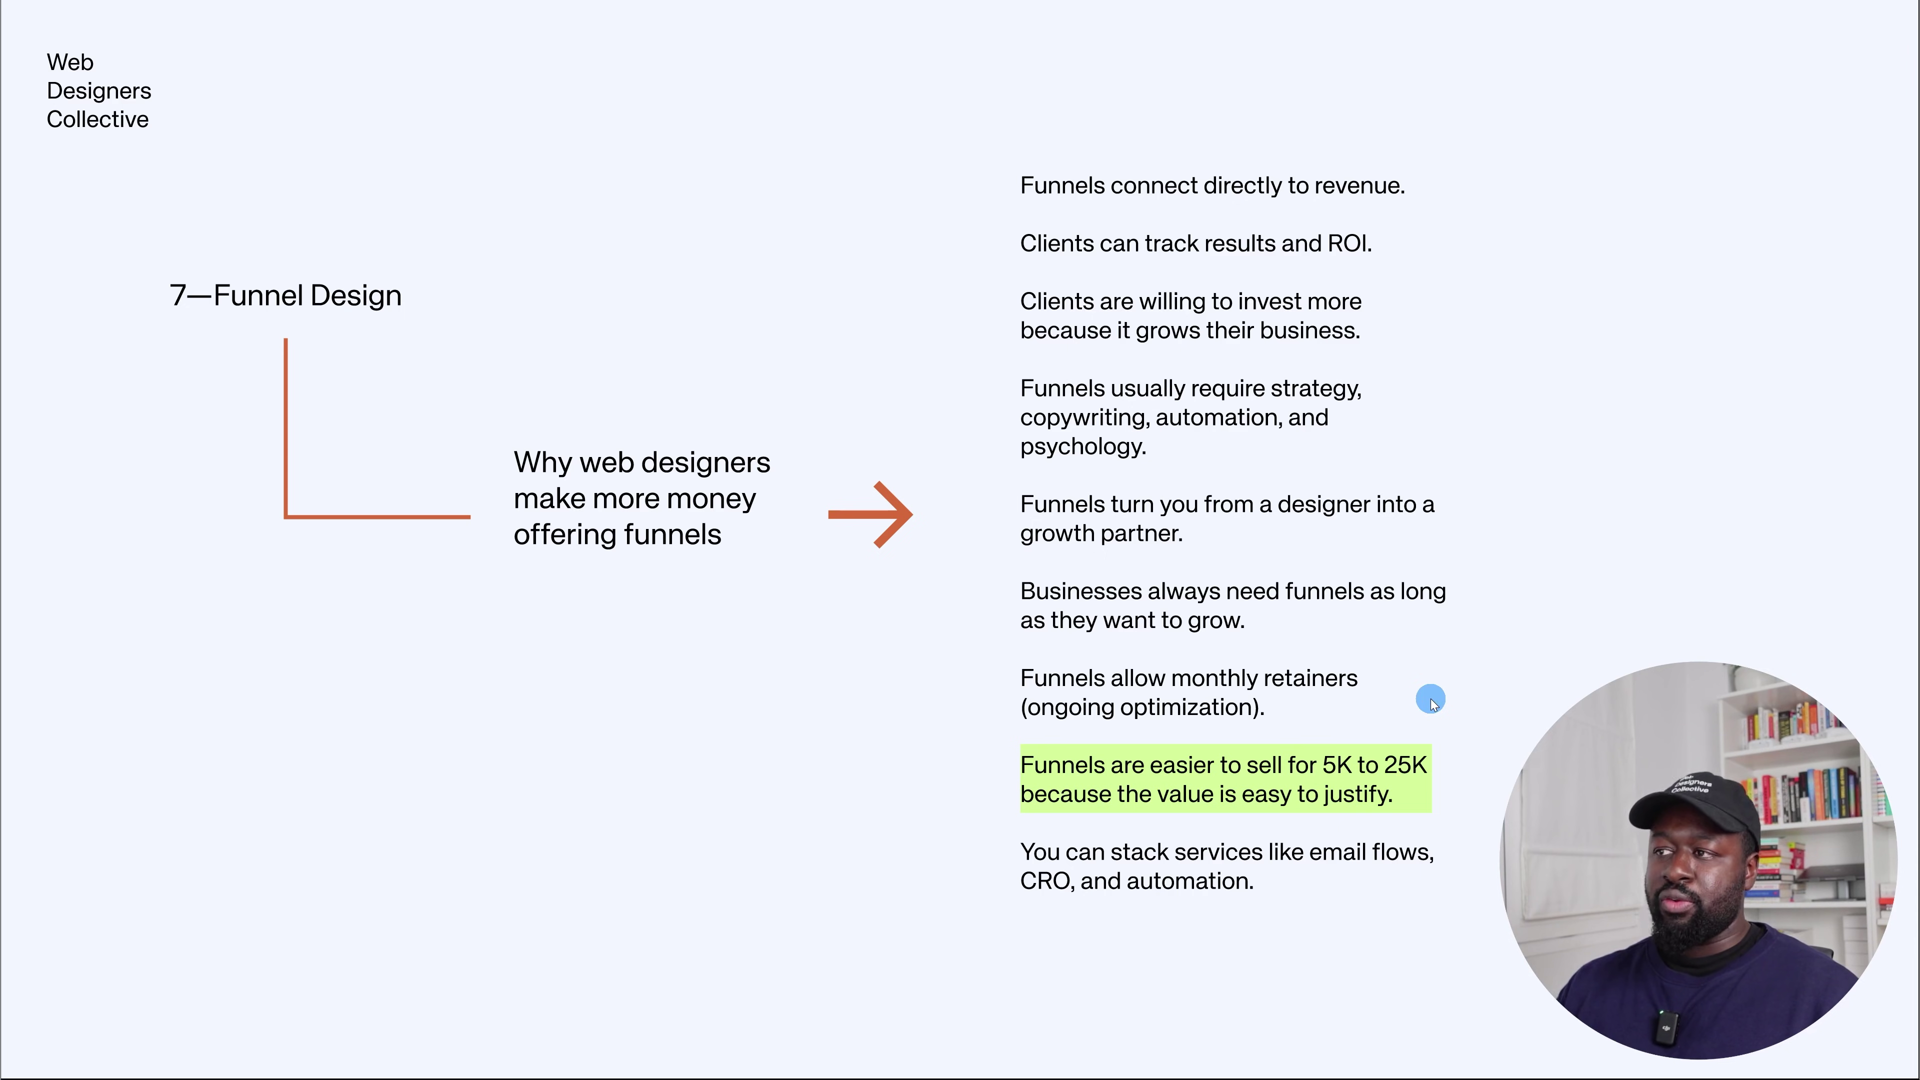
key(Right)
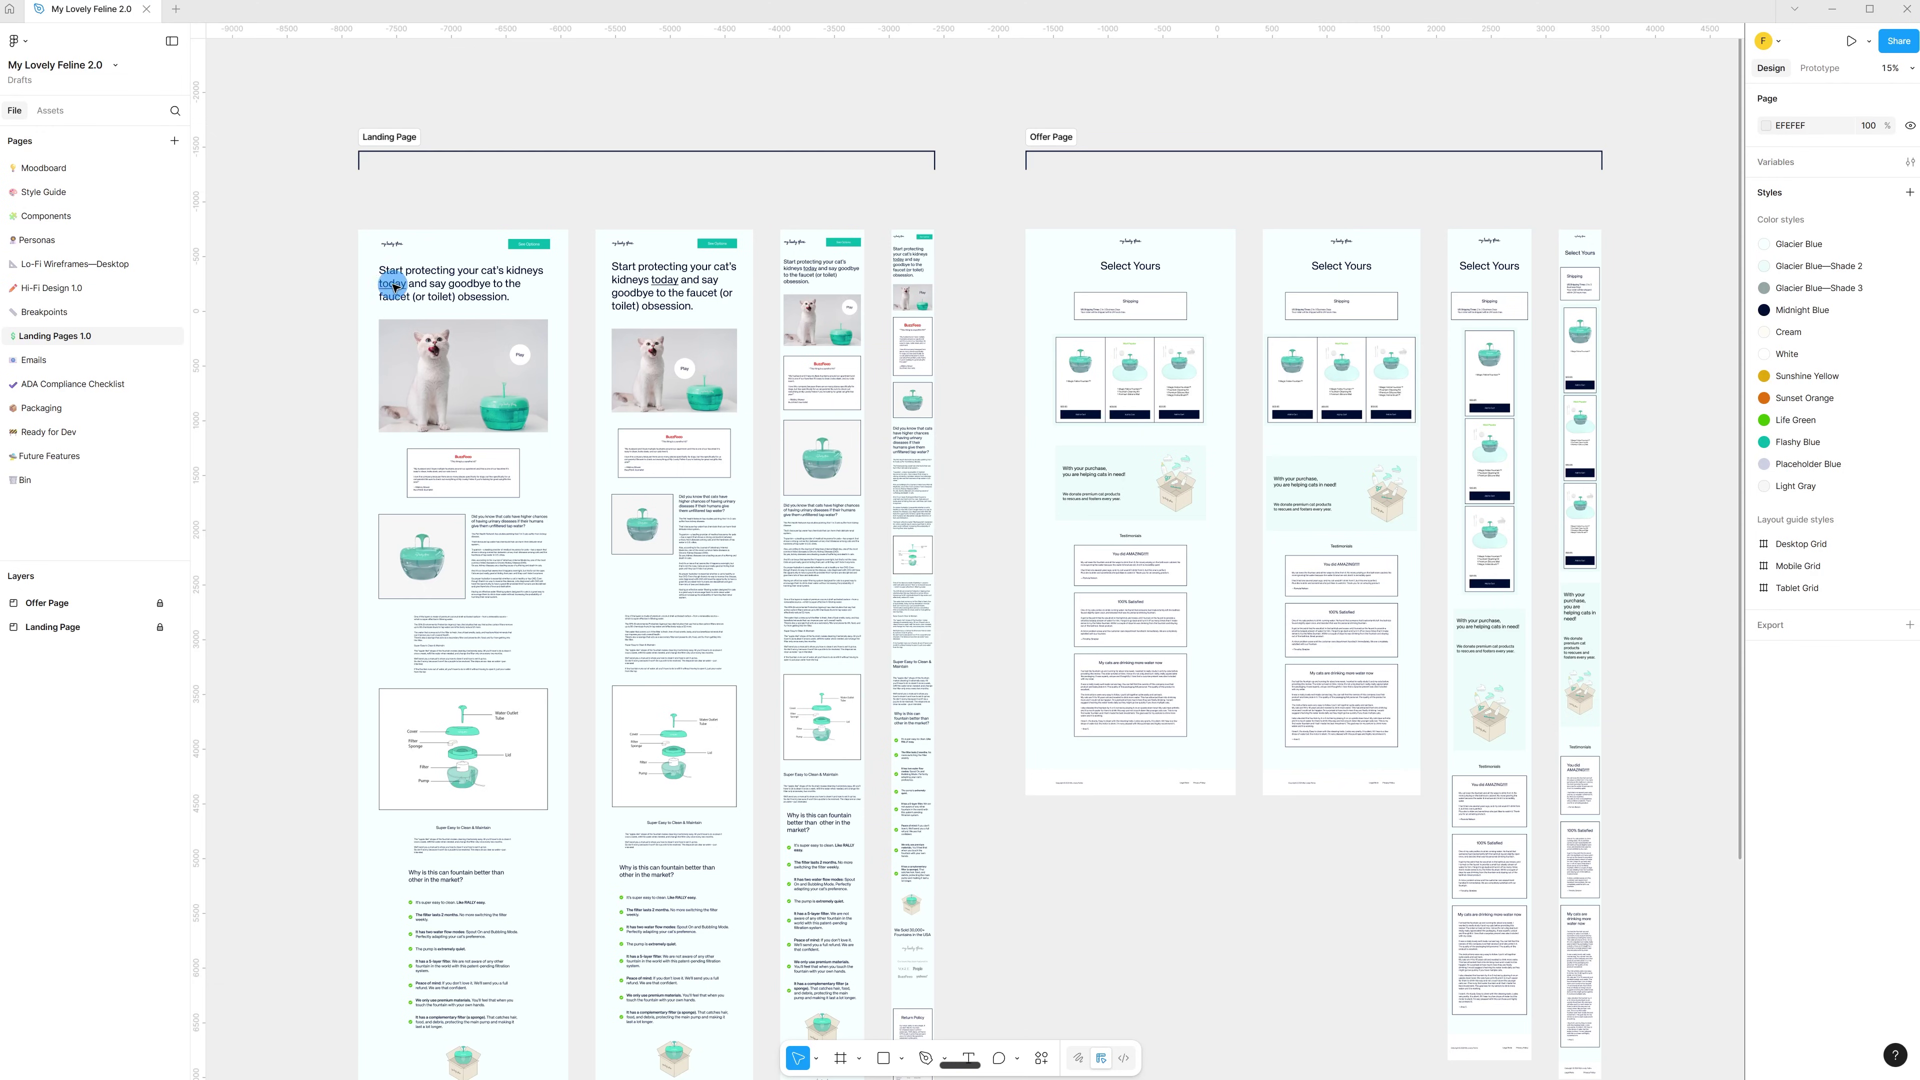
Scroll down the Landing Page copy to the brand logos, then fit the Landing and Offer Page designs in view
scroll(356, 290, up, 3)
scroll(357, 291, up, 10)
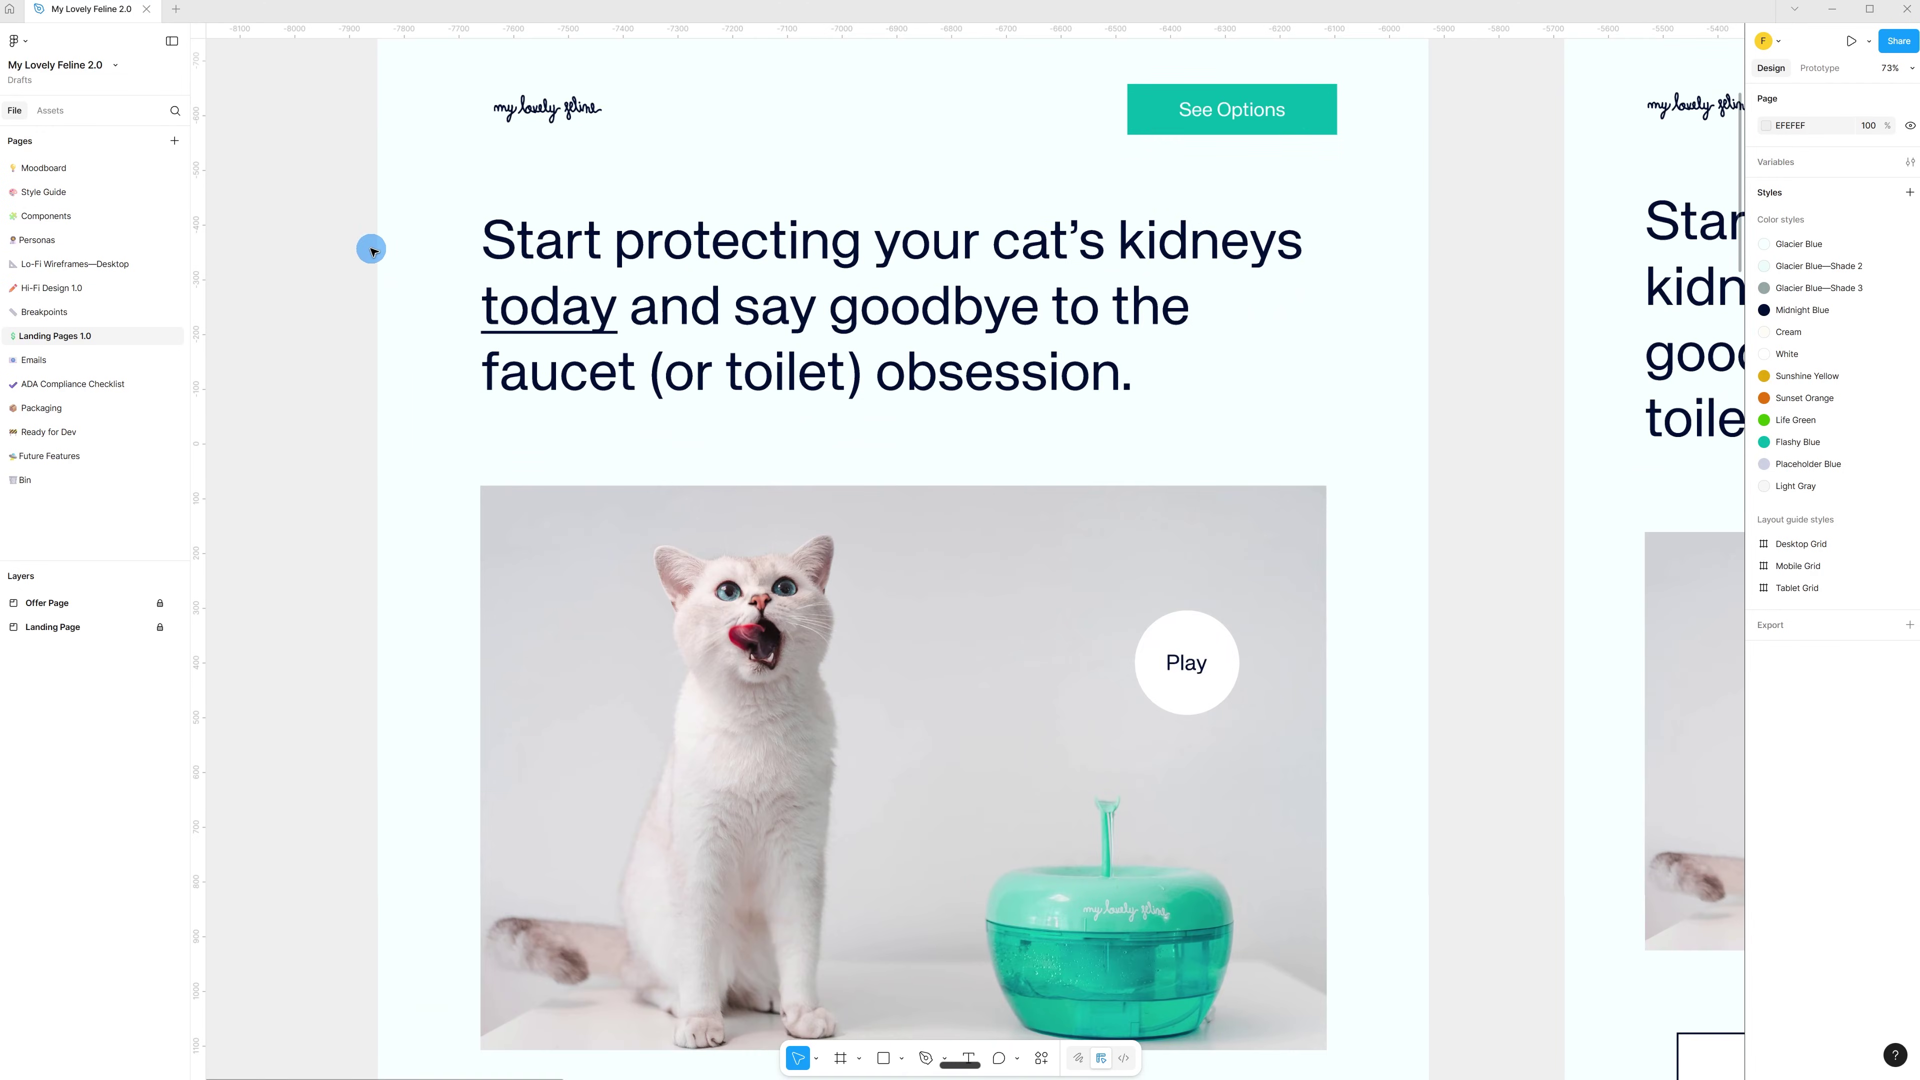
scroll(325, 257, up, 1)
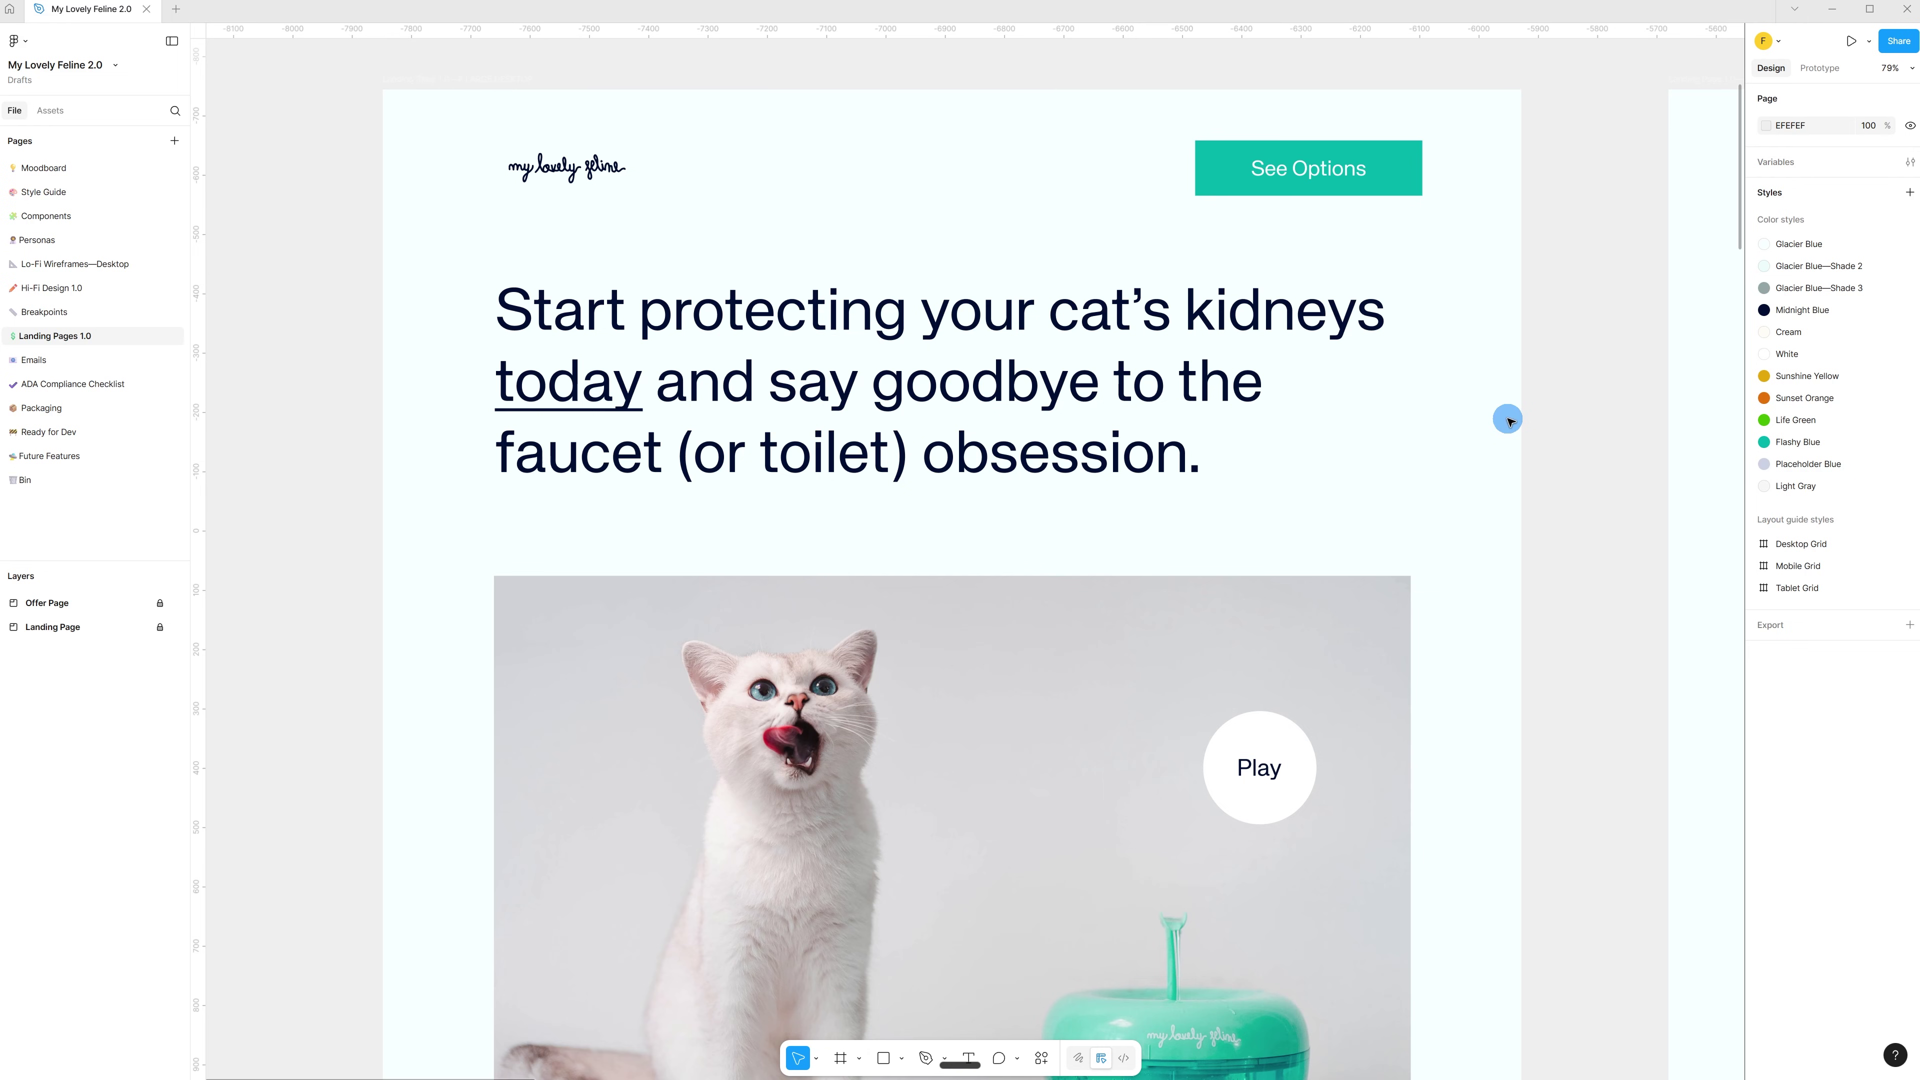
scroll(1508, 419, down, 5)
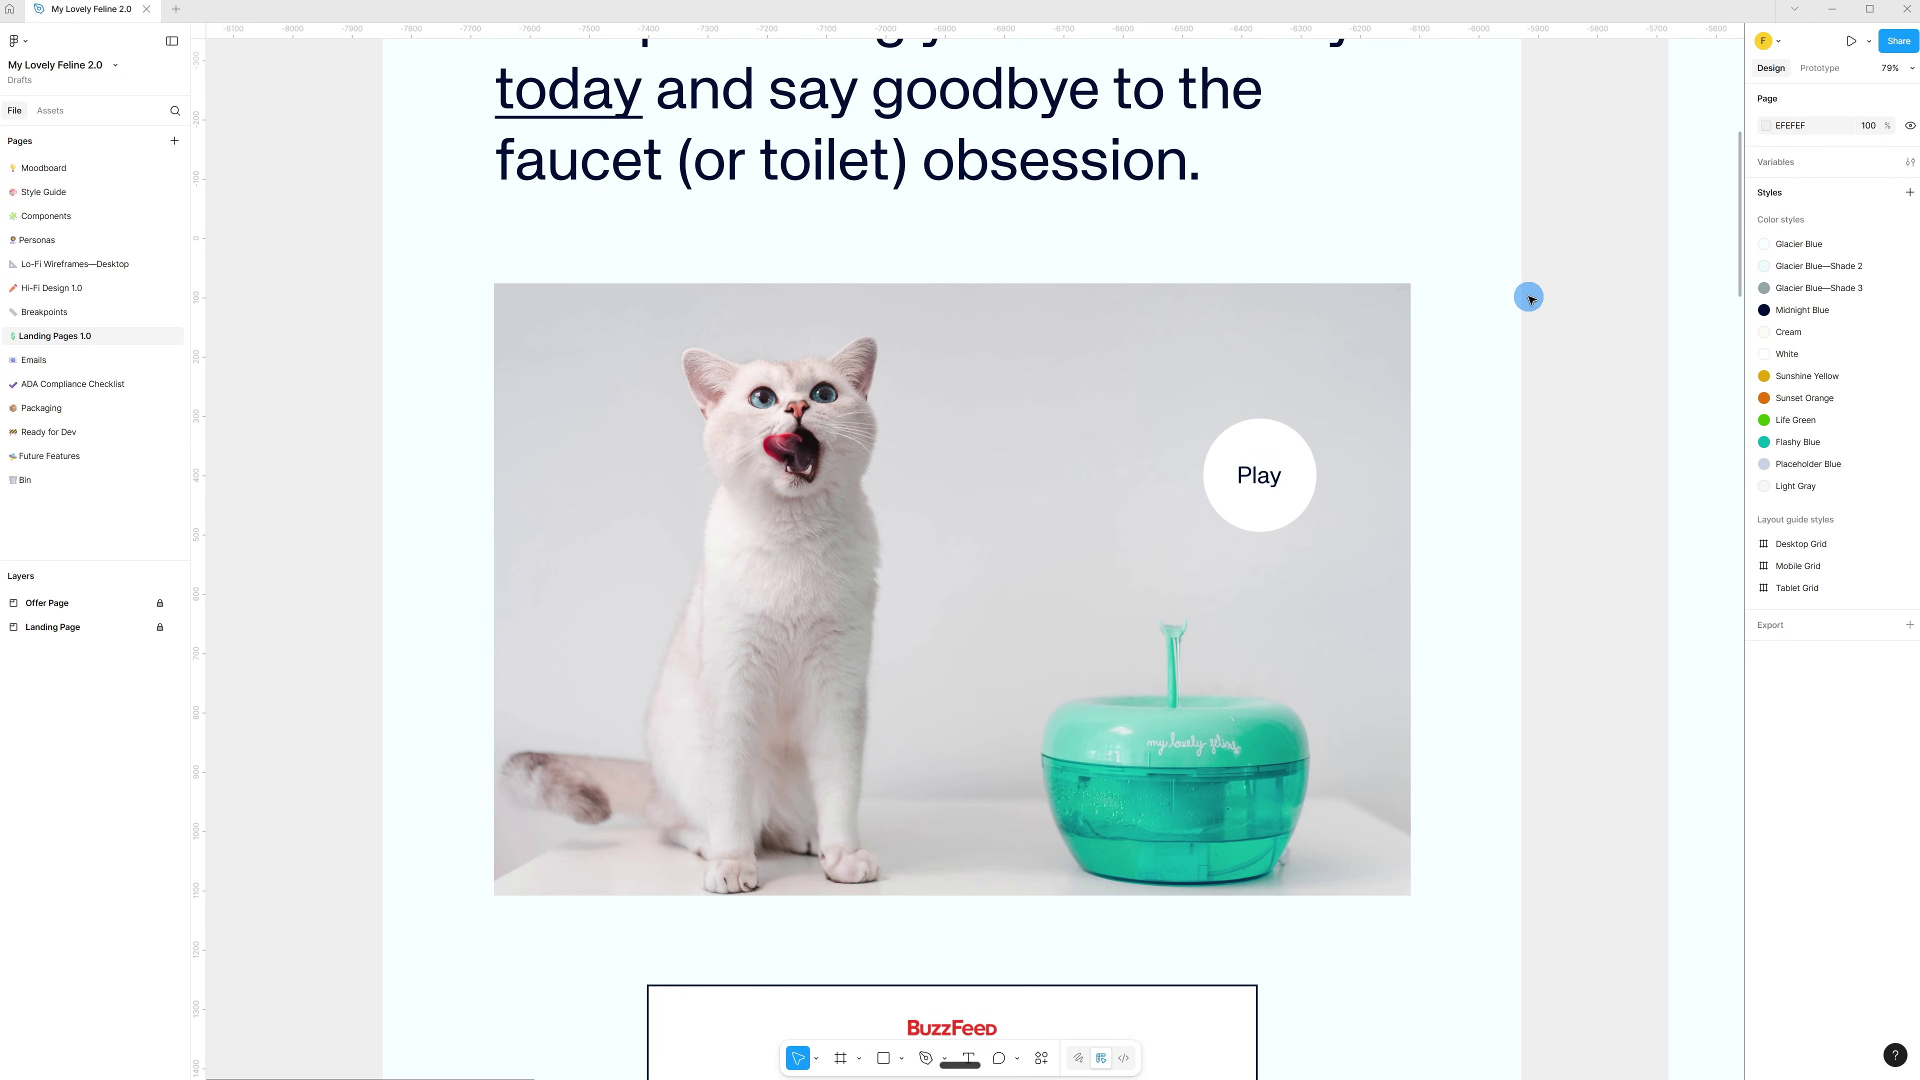
scroll(1530, 296, down, 3)
scroll(1511, 319, down, 3)
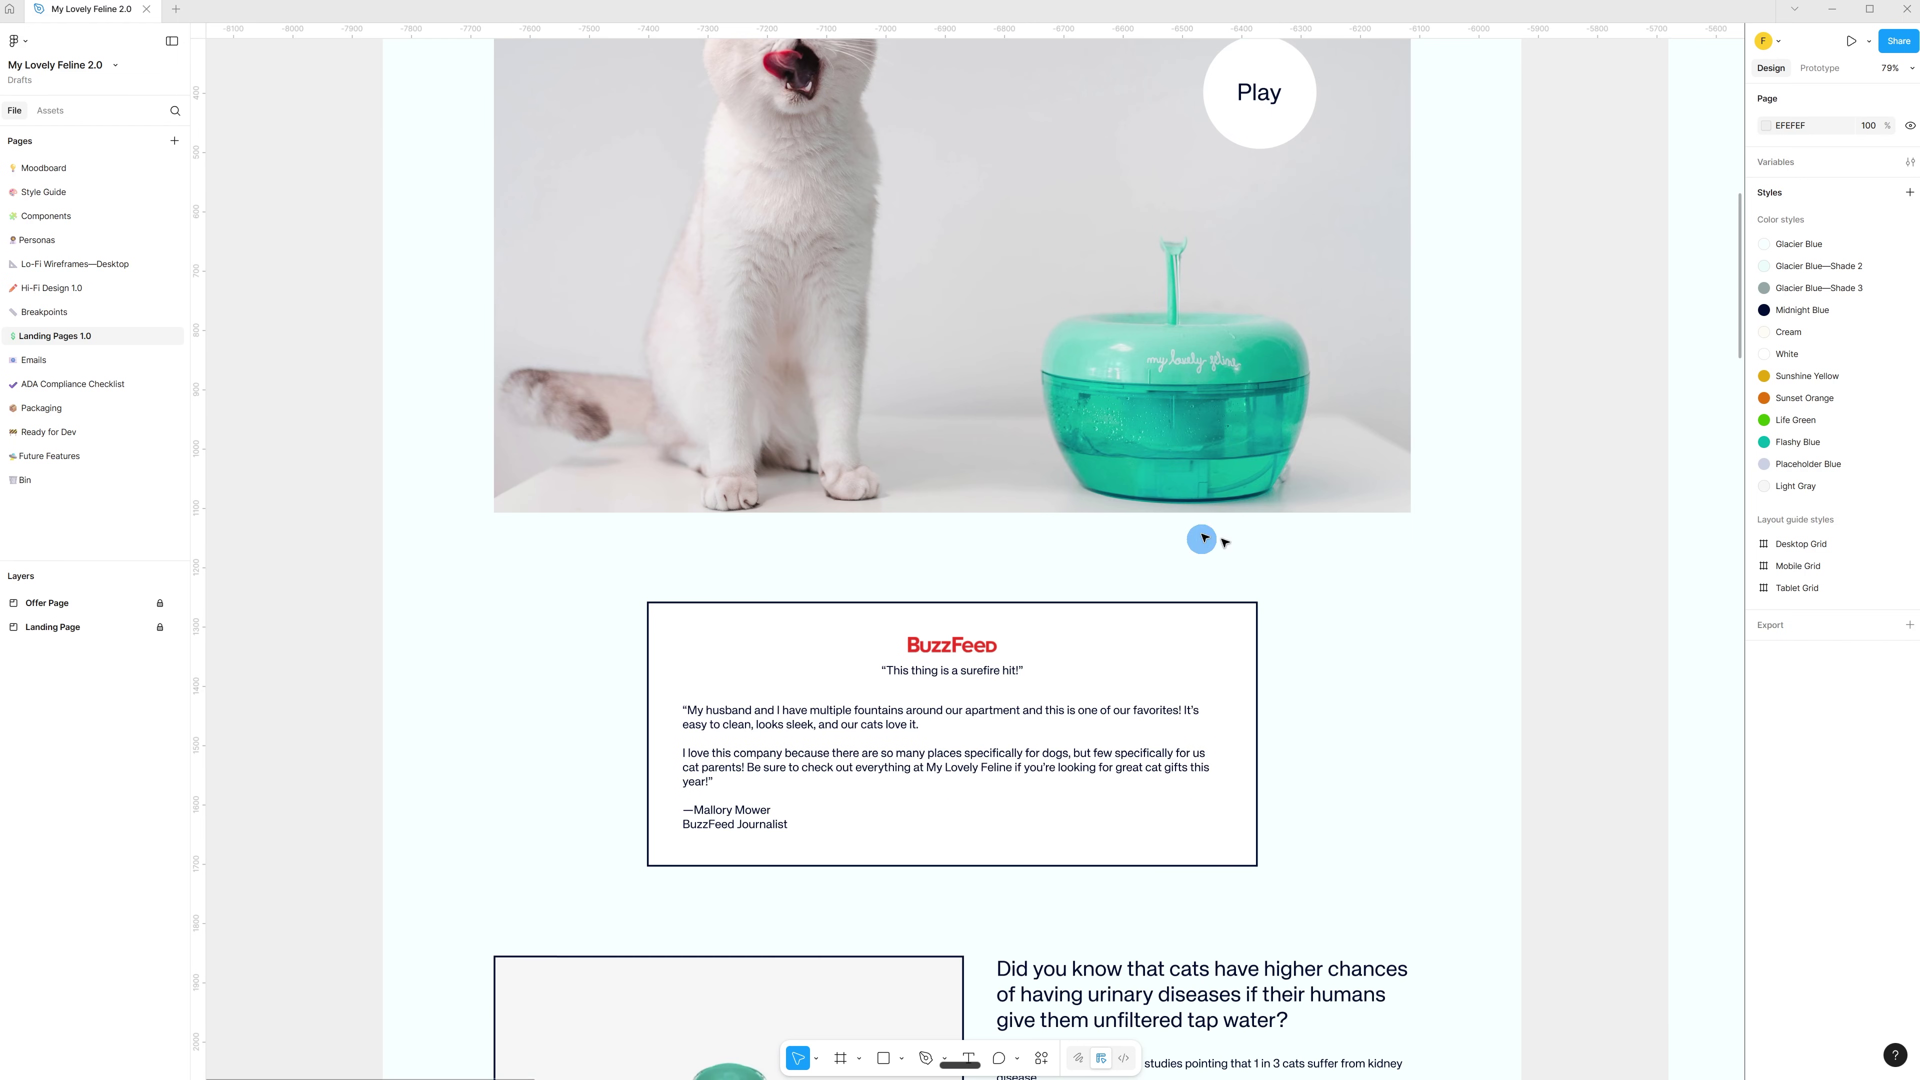
scroll(1353, 519, down, 9)
scroll(1361, 508, down, 1)
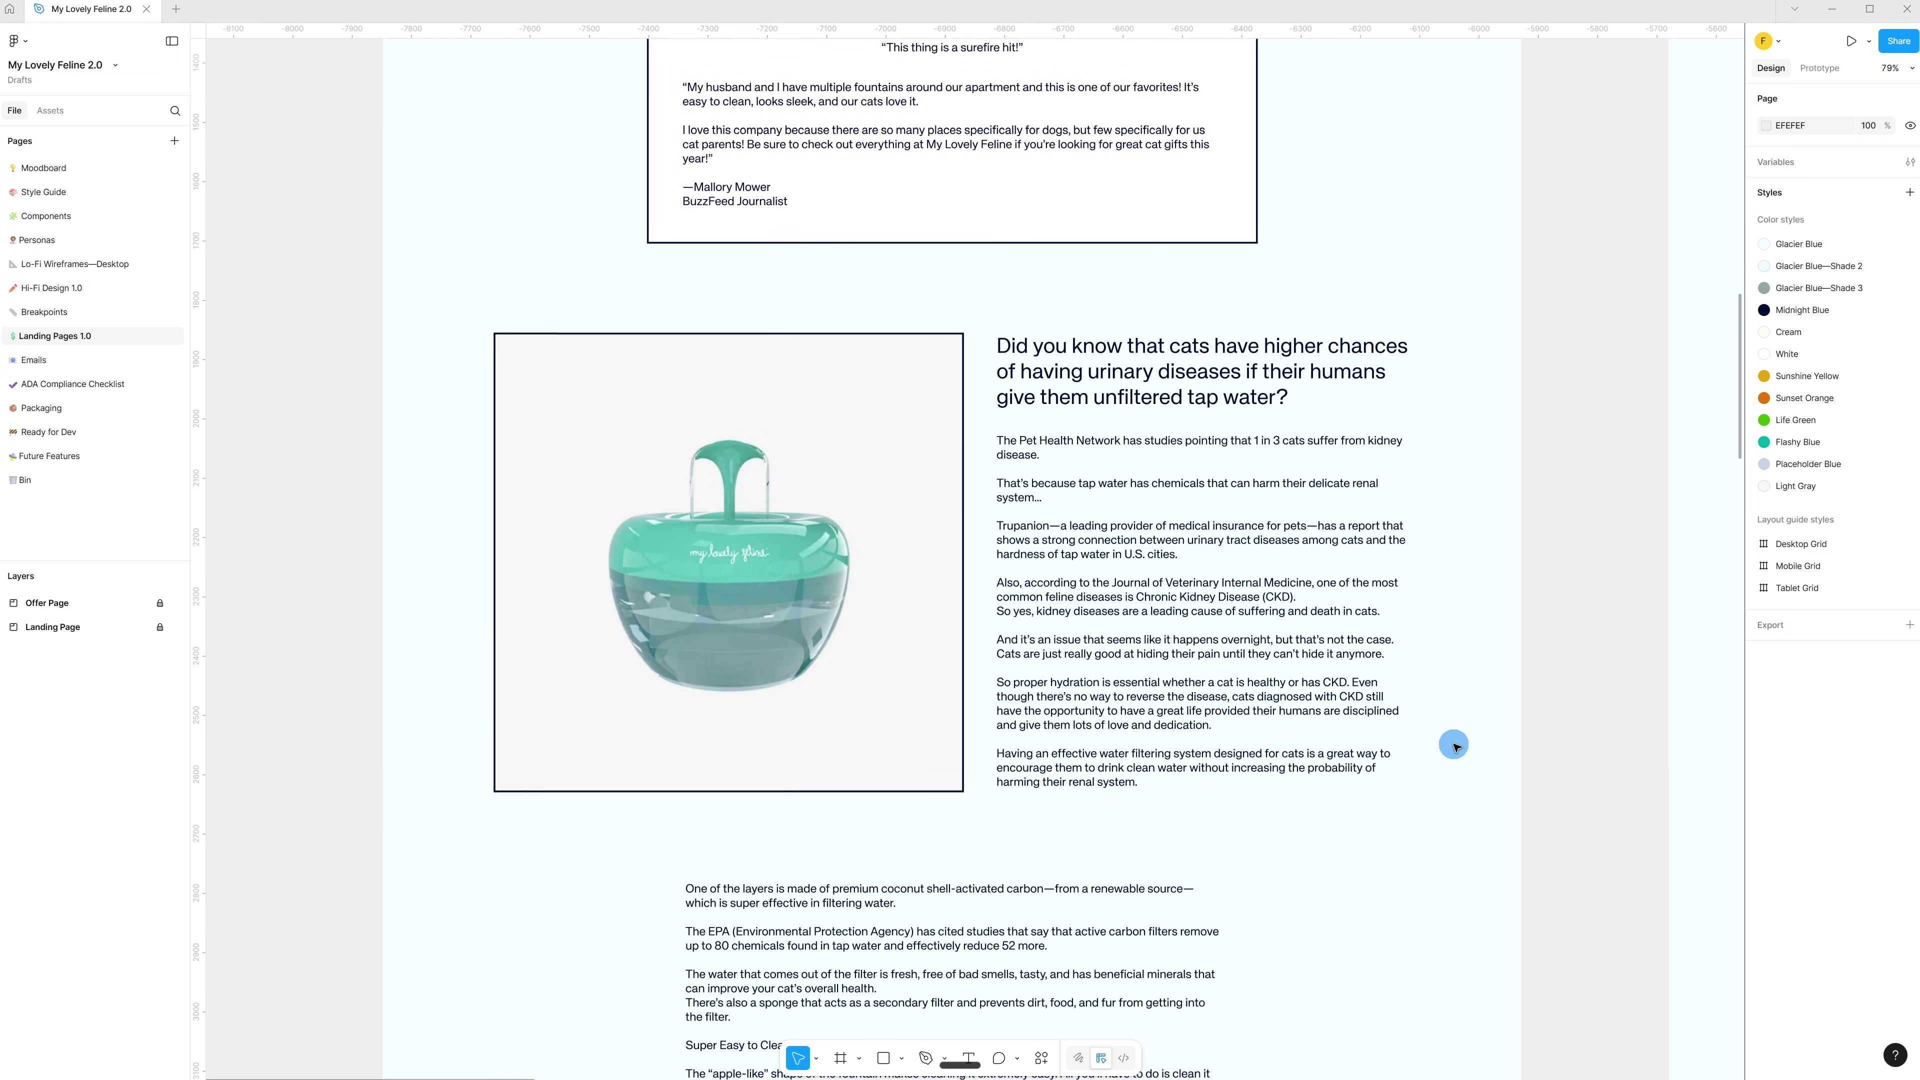
scroll(1454, 747, down, 3)
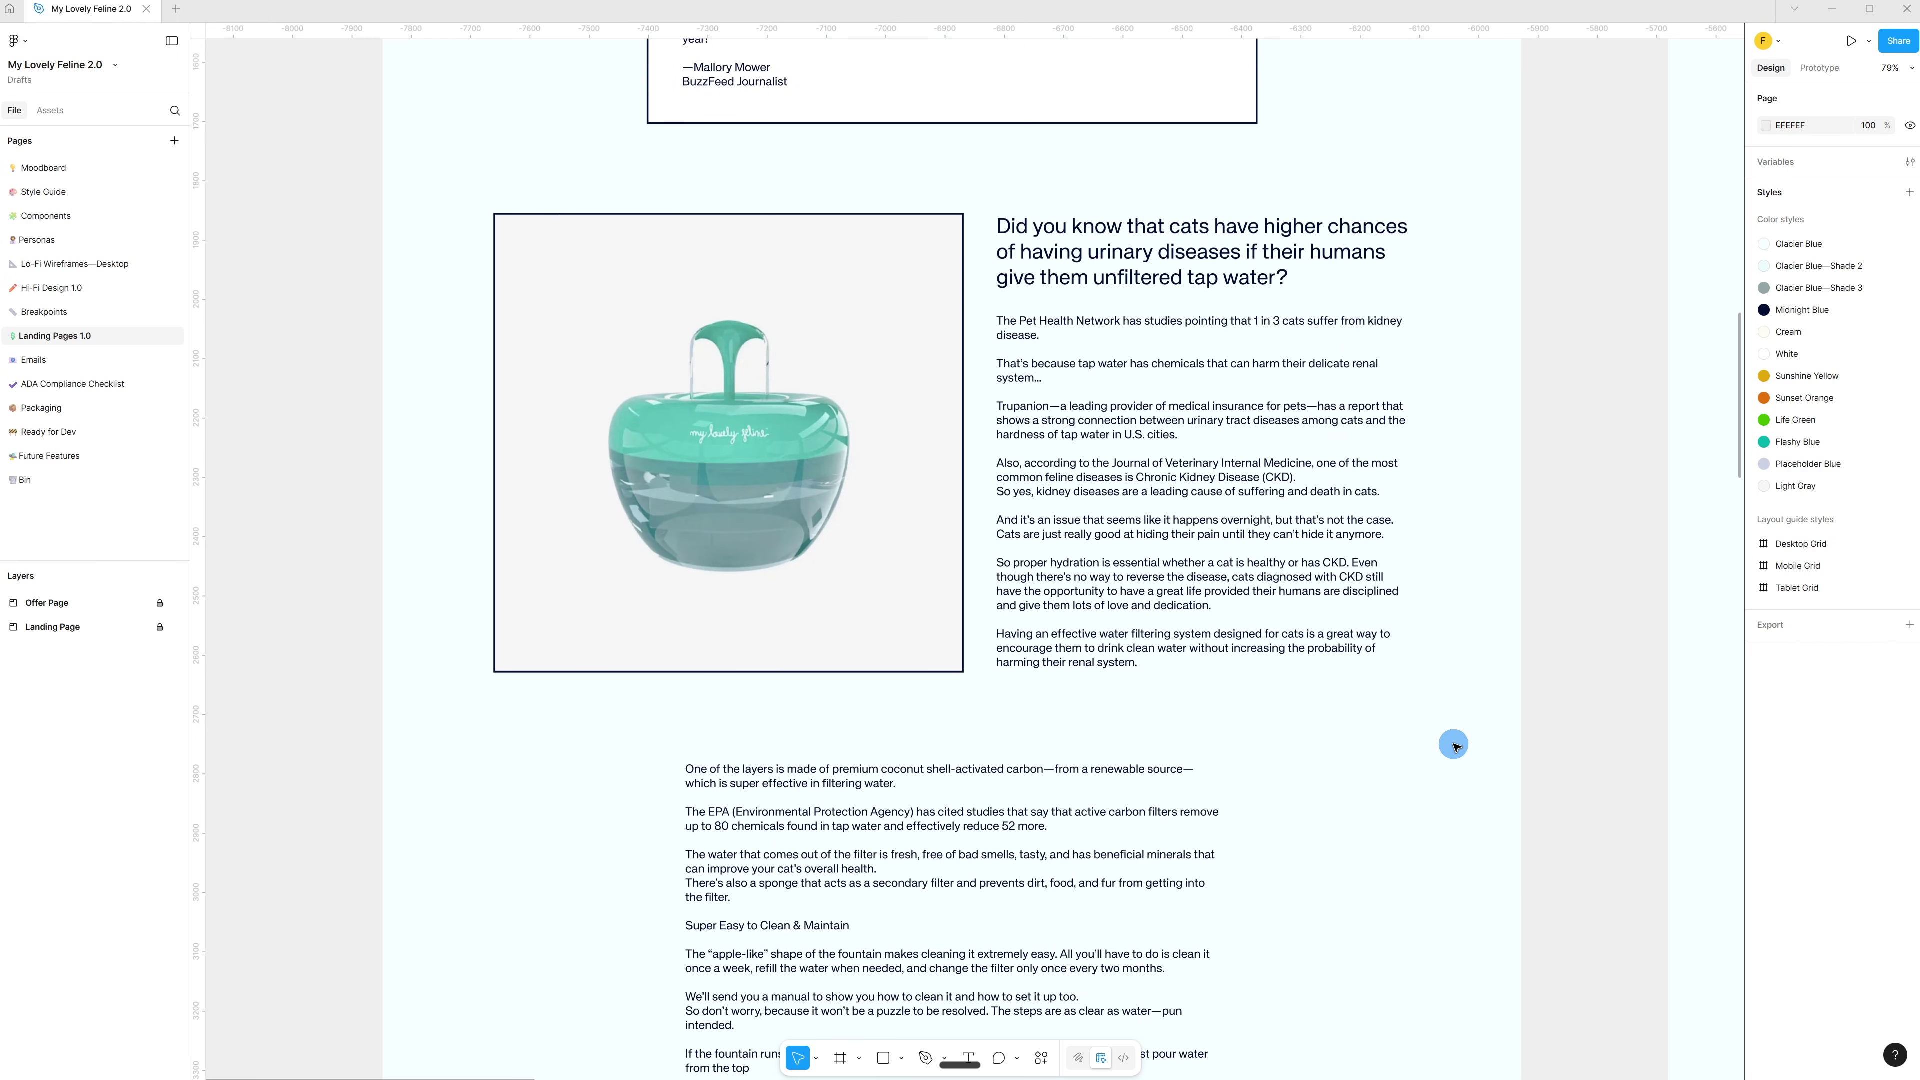
scroll(1453, 746, down, 1)
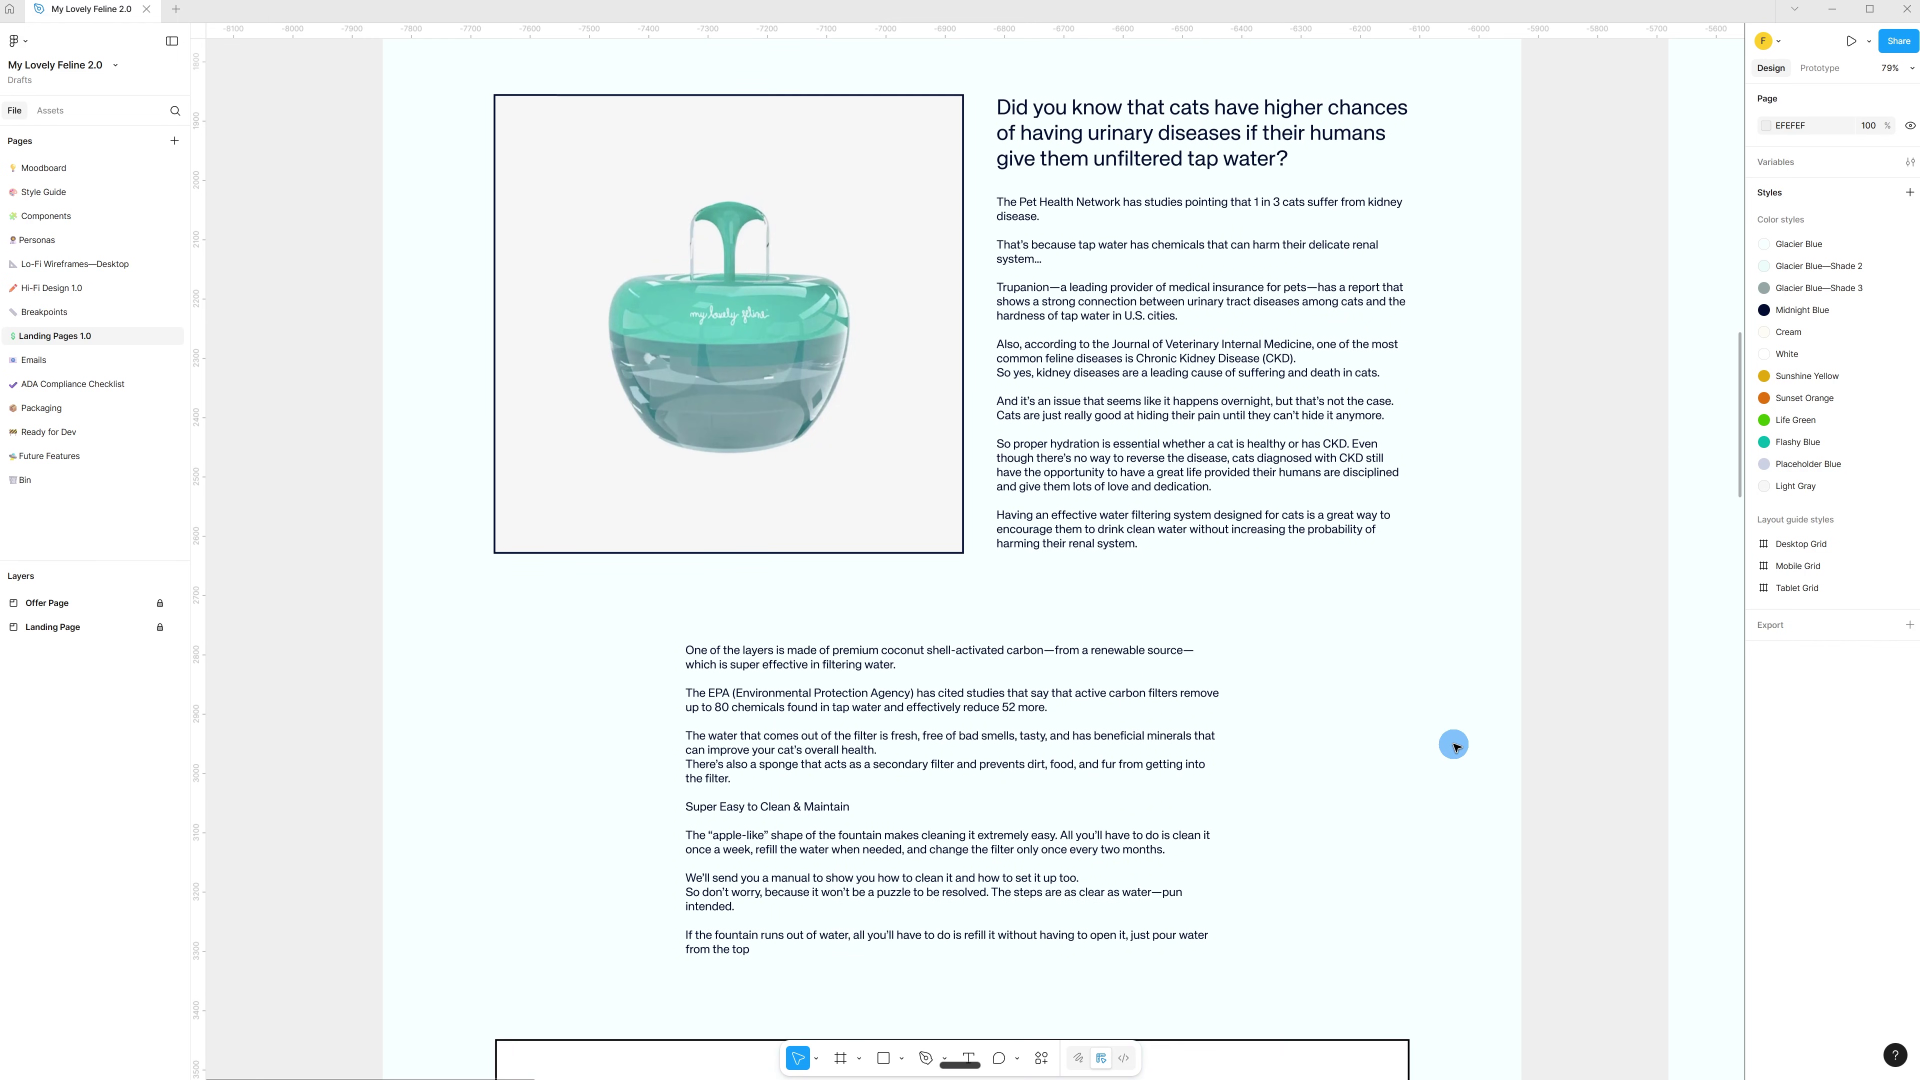
scroll(1454, 747, down, 1)
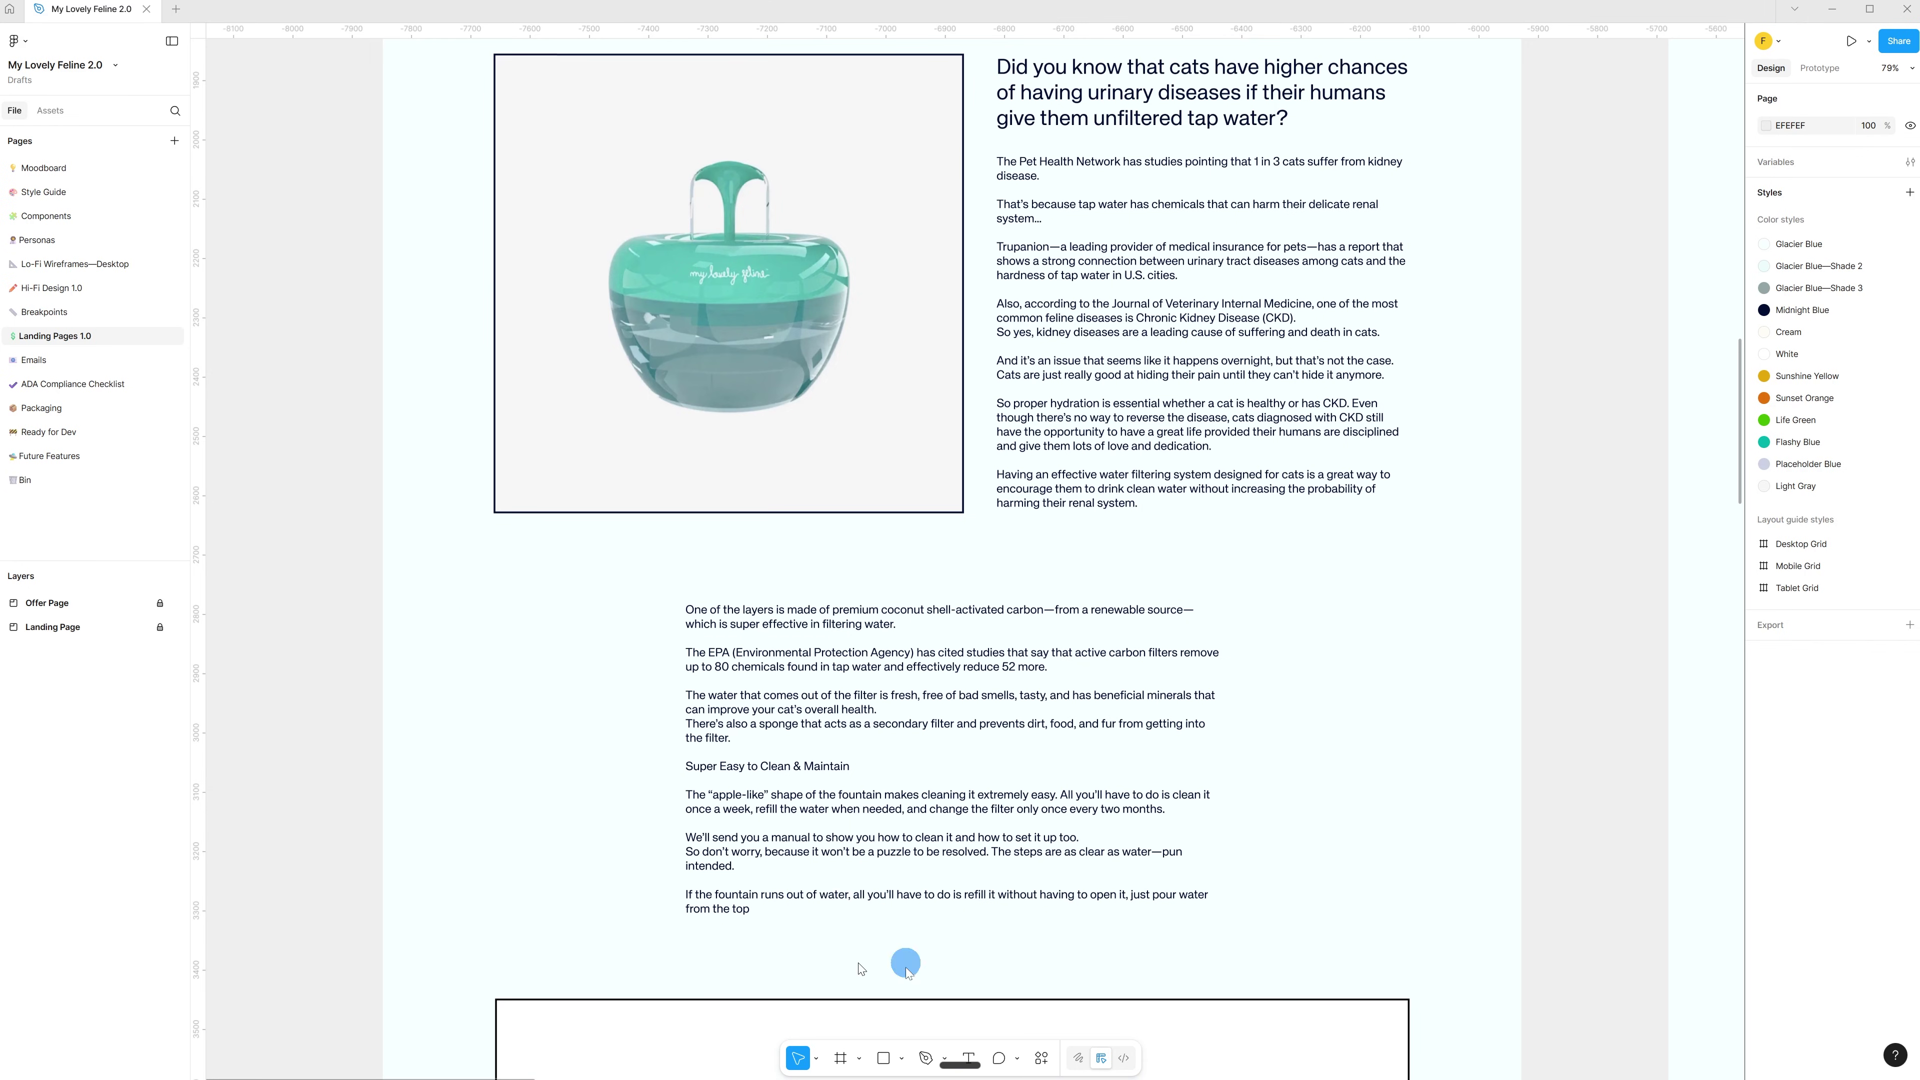
scroll(1391, 696, down, 5)
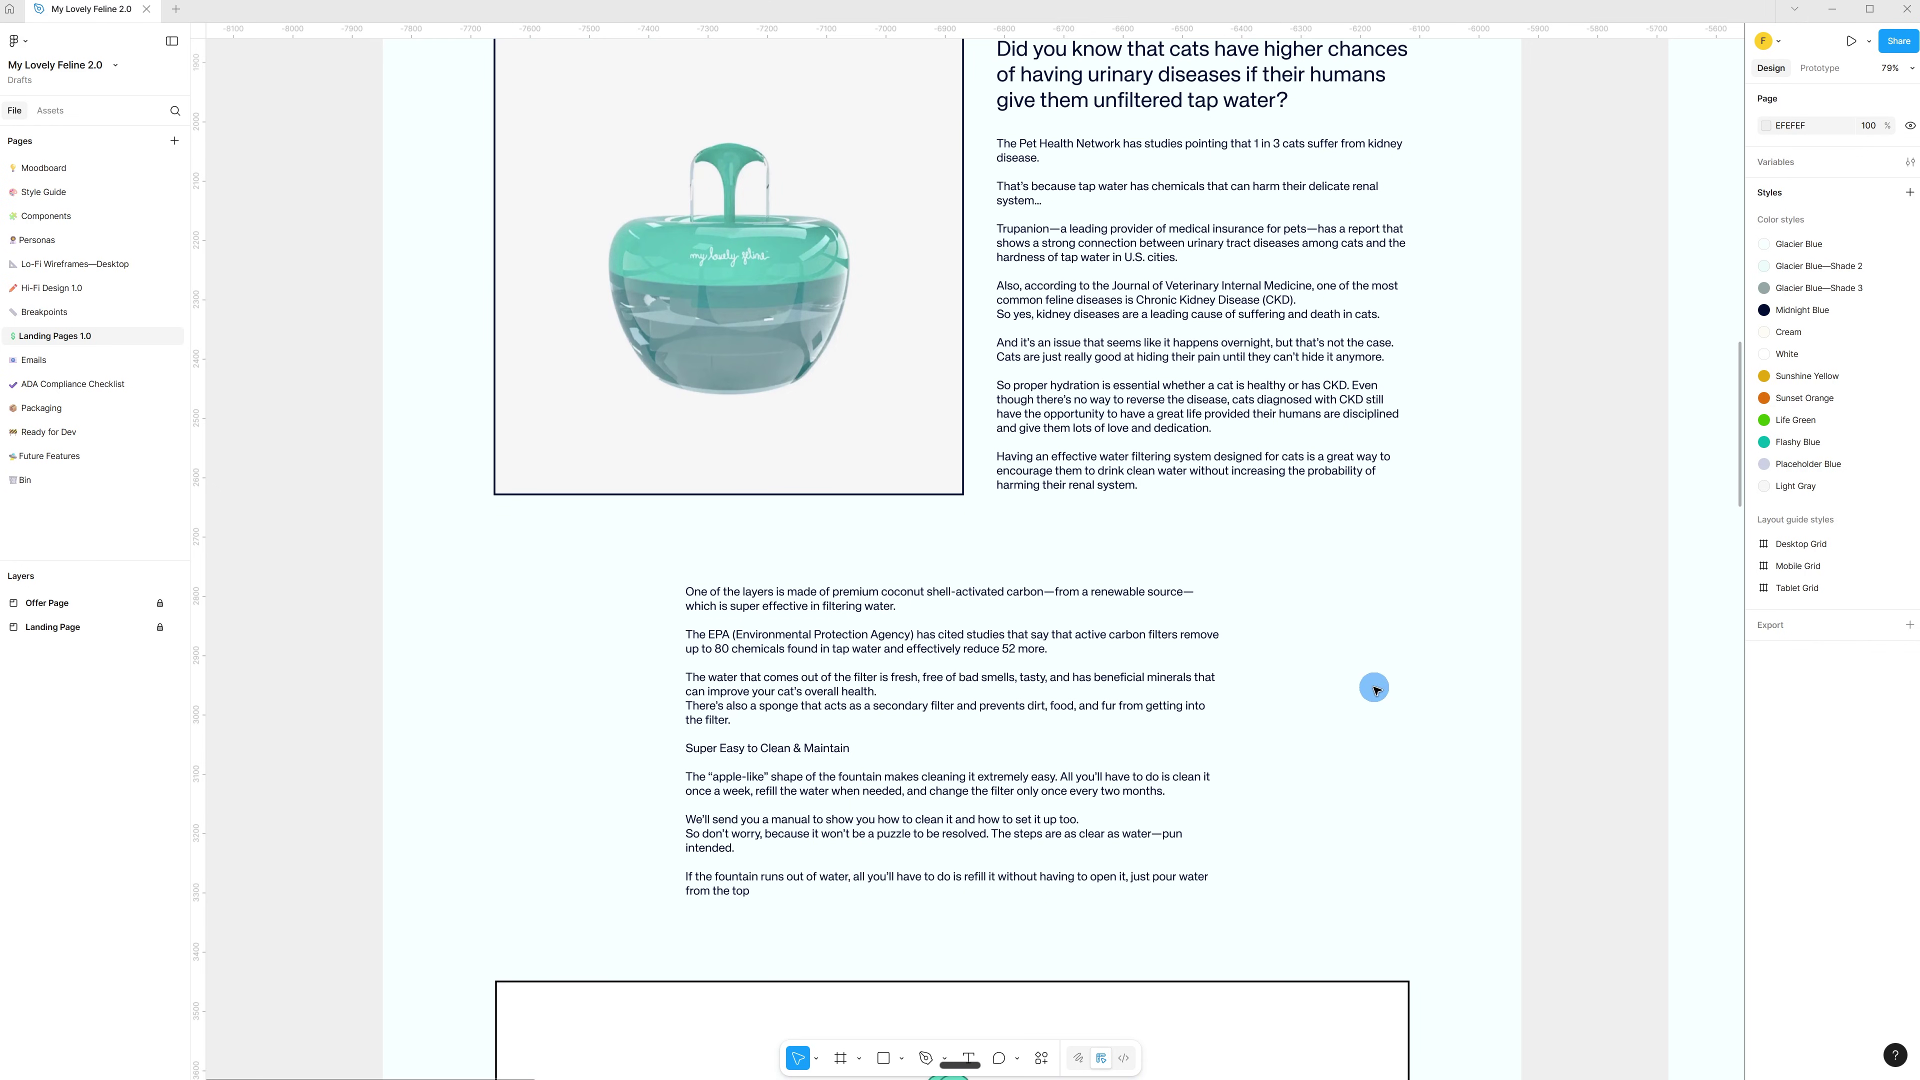
scroll(1374, 689, down, 15)
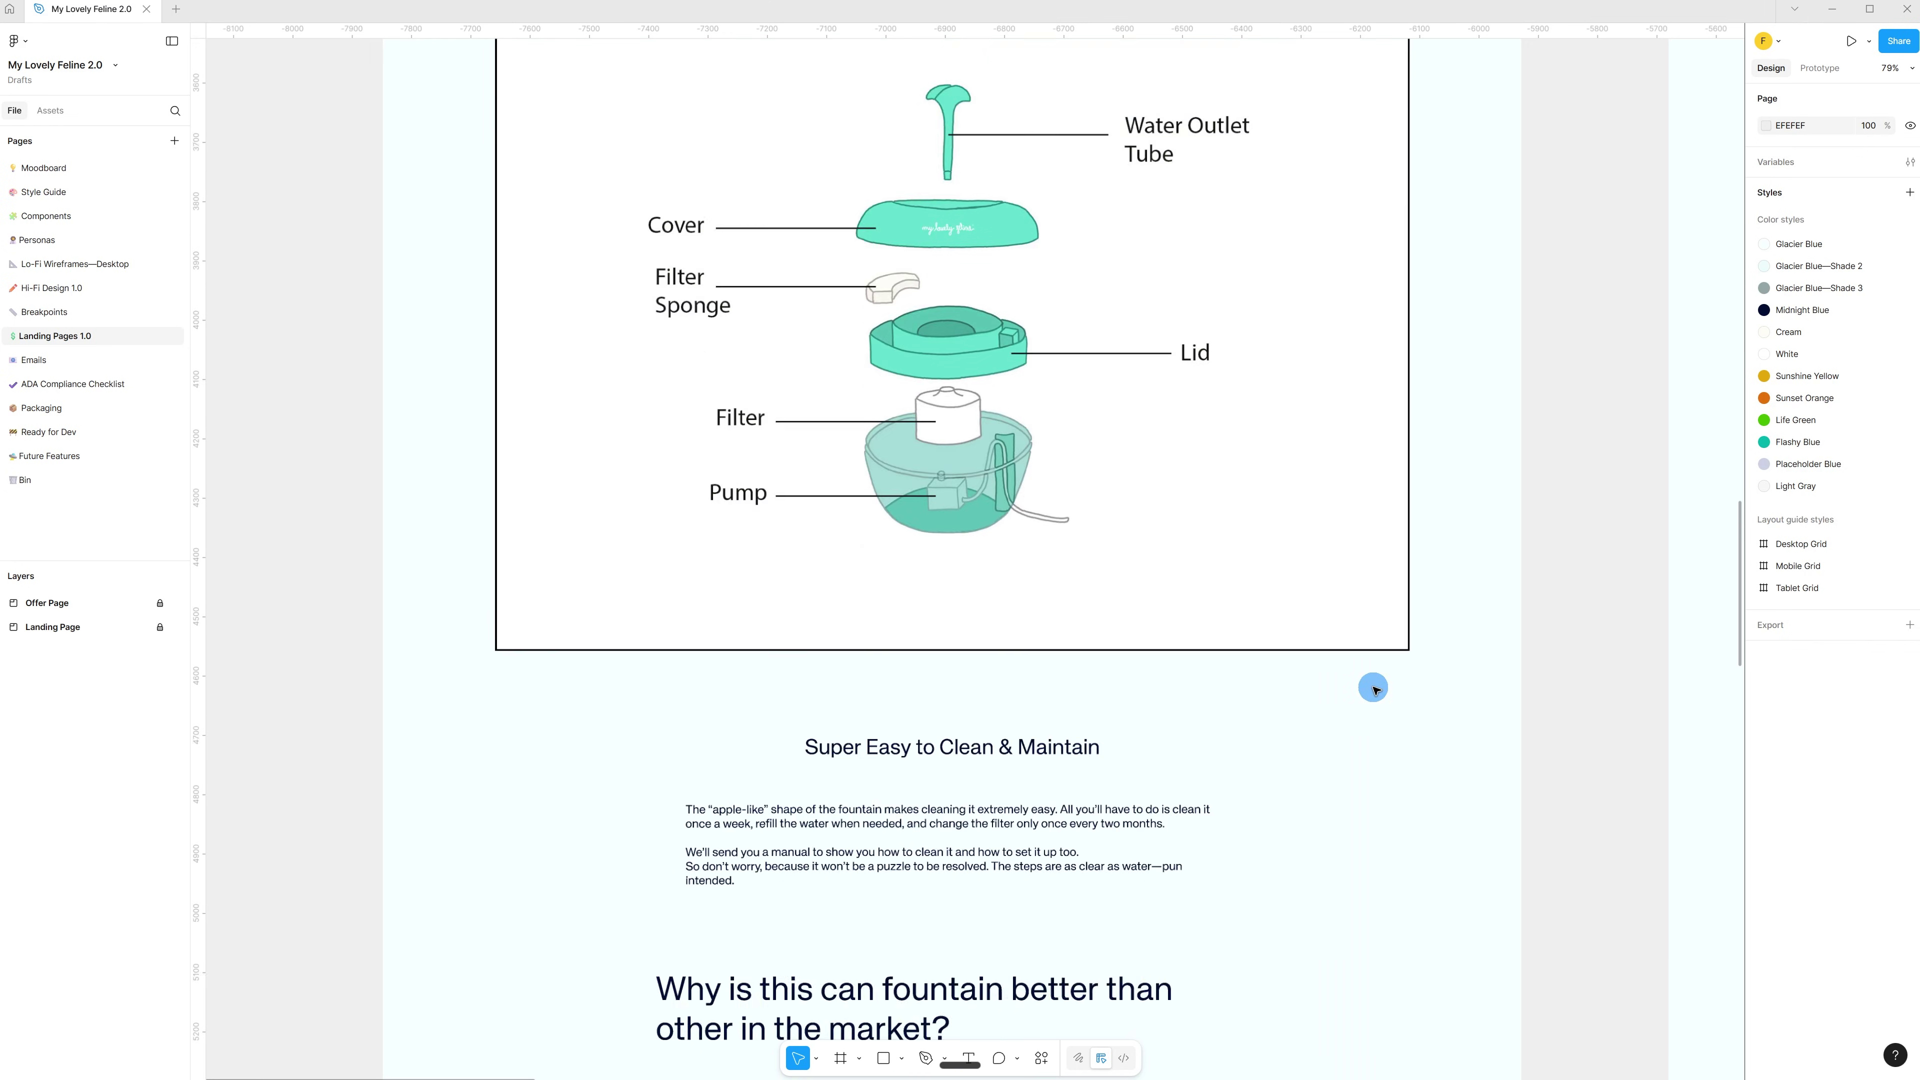
scroll(1374, 689, down, 2)
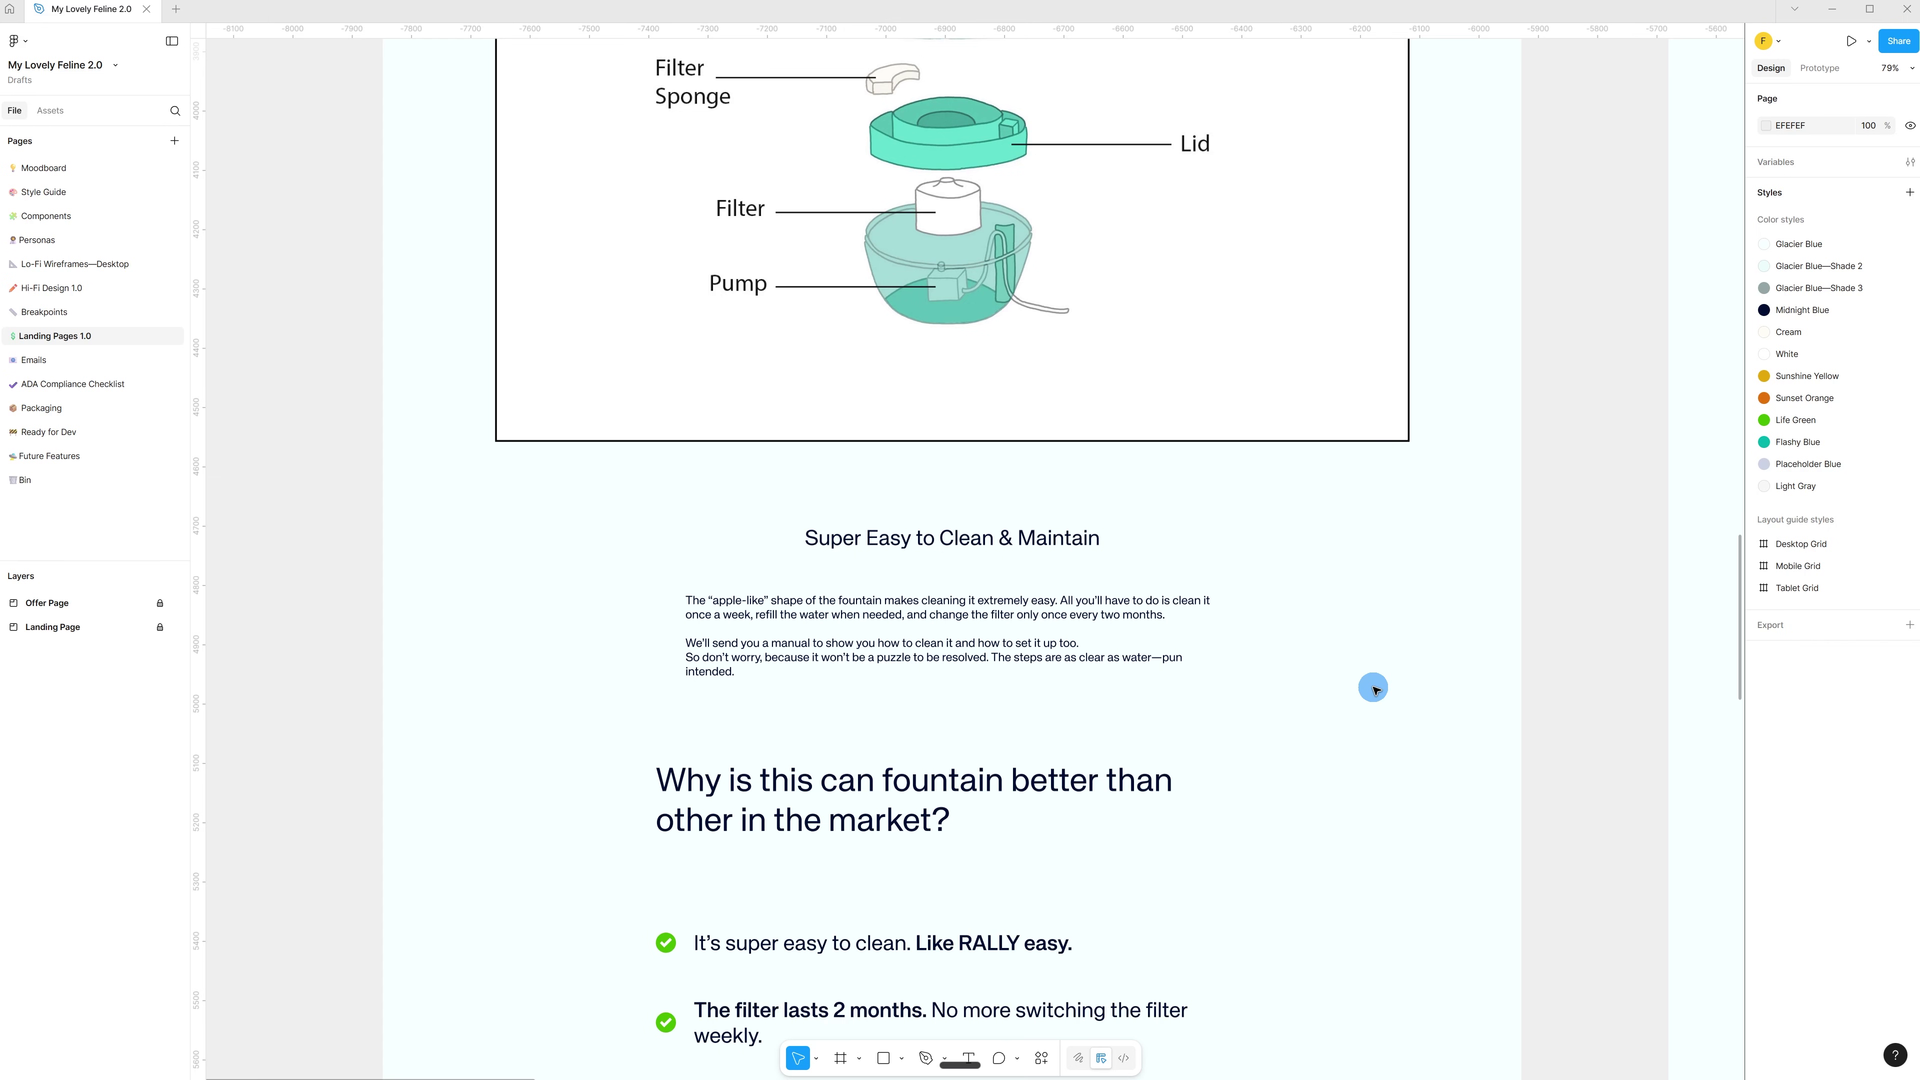
scroll(1373, 689, down, 18)
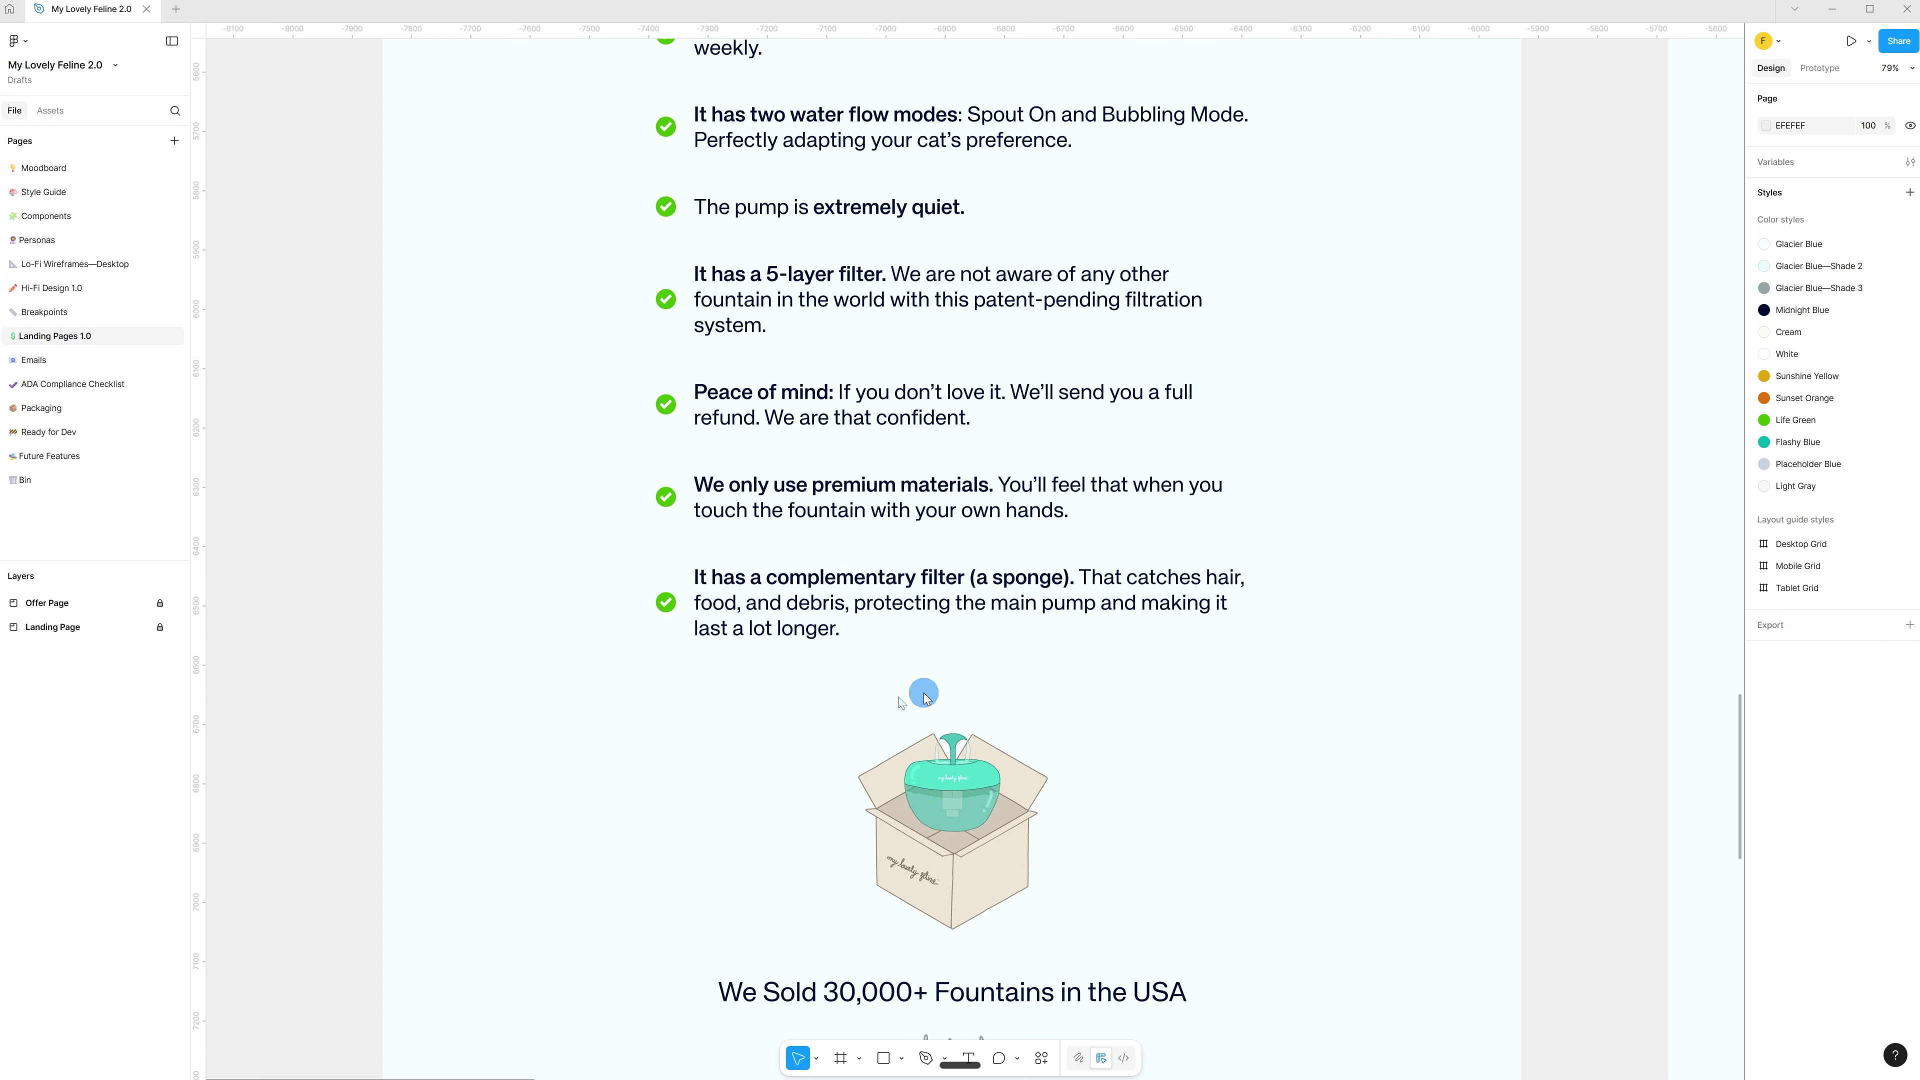
scroll(1436, 775, down, 2)
scroll(1435, 775, down, 5)
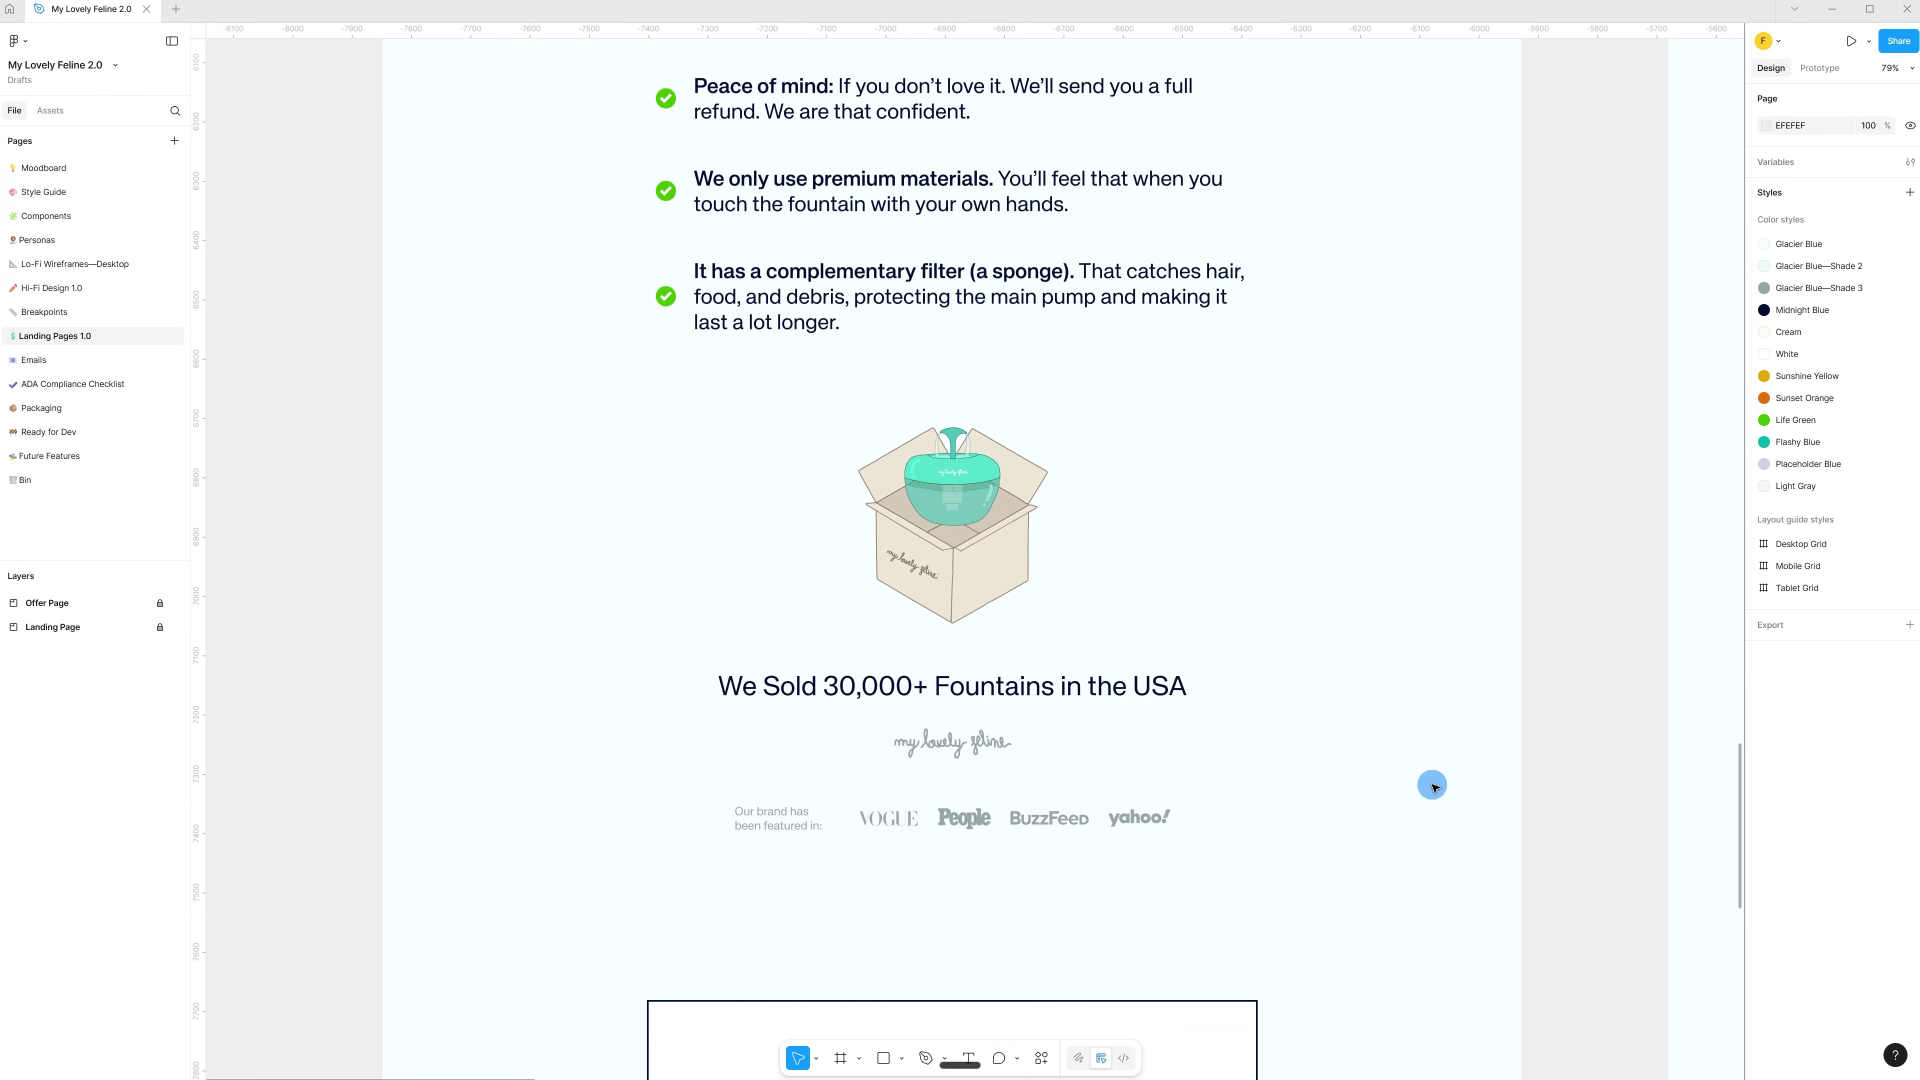
key(shift+1)
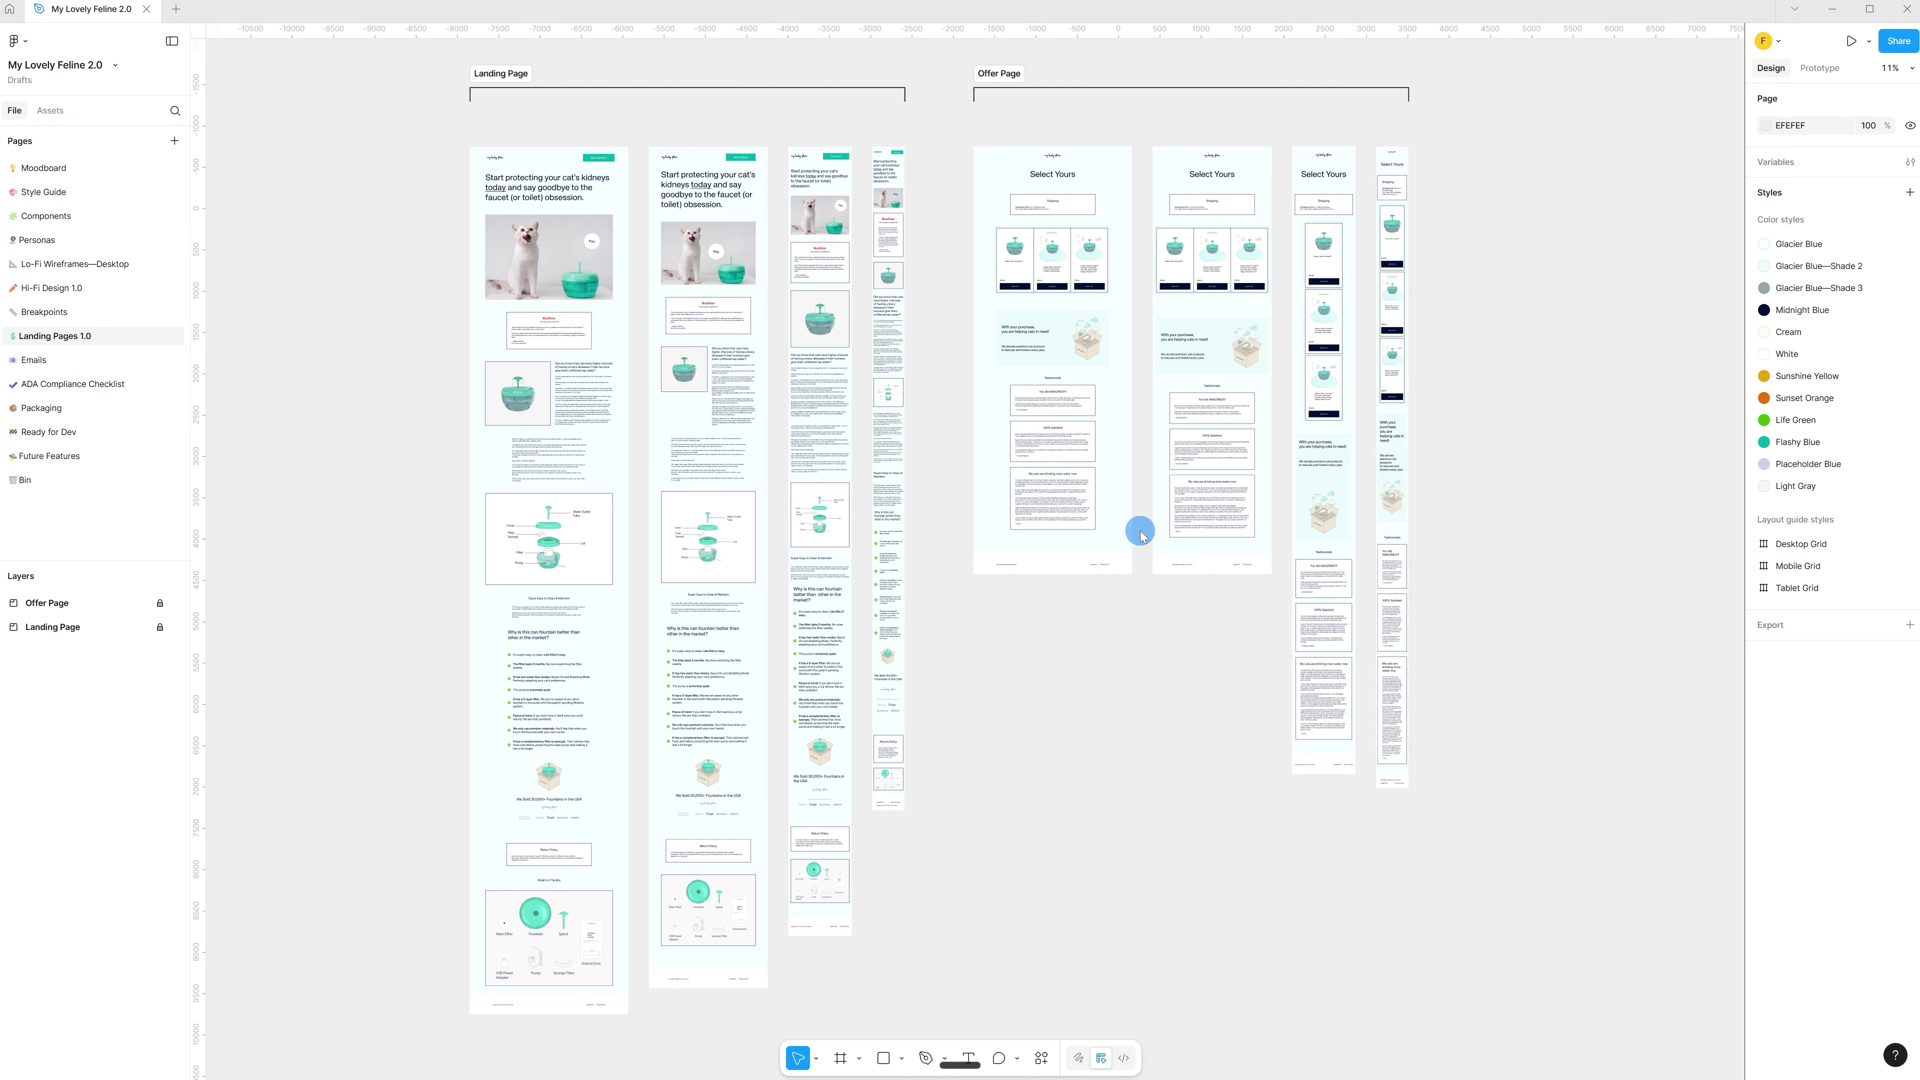
Go to the Emails page and inspect the Content email template frame, then deselect it
scroll(1142, 534, up, 1)
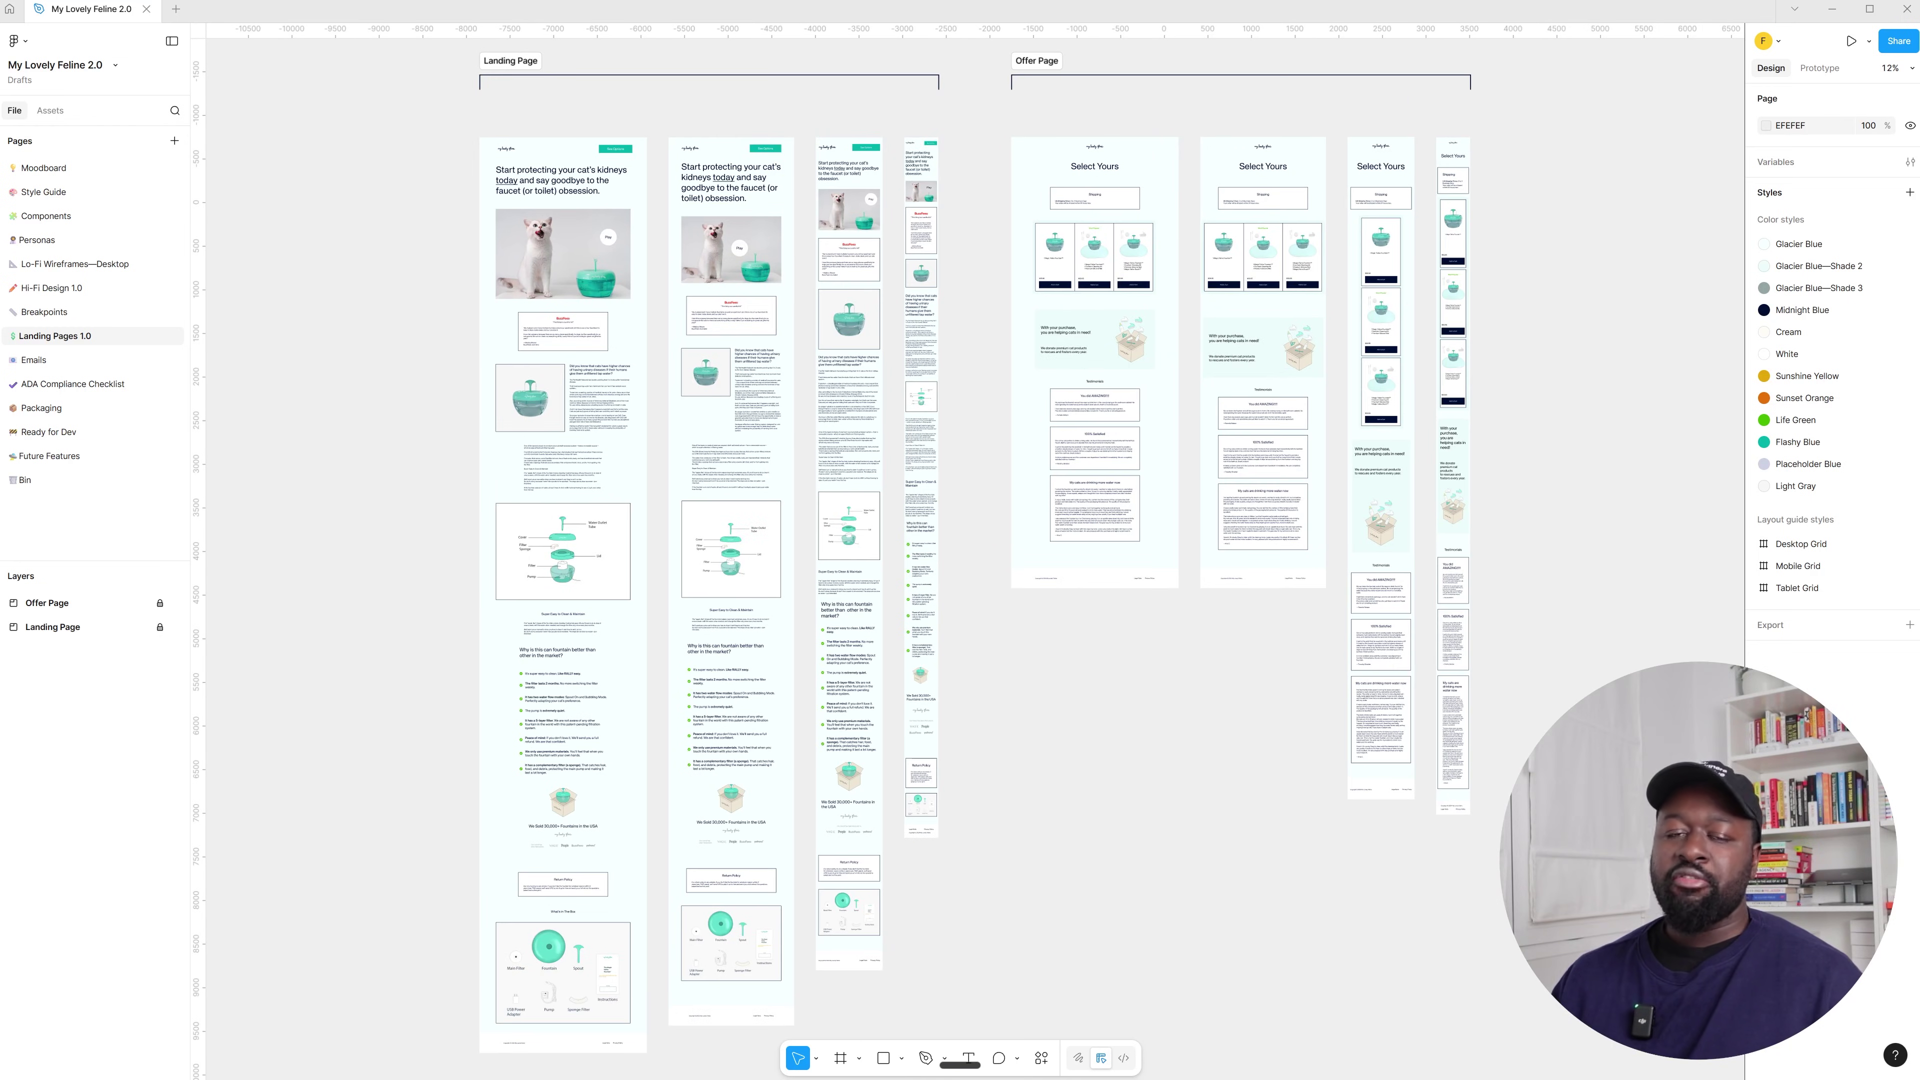
click(90, 364)
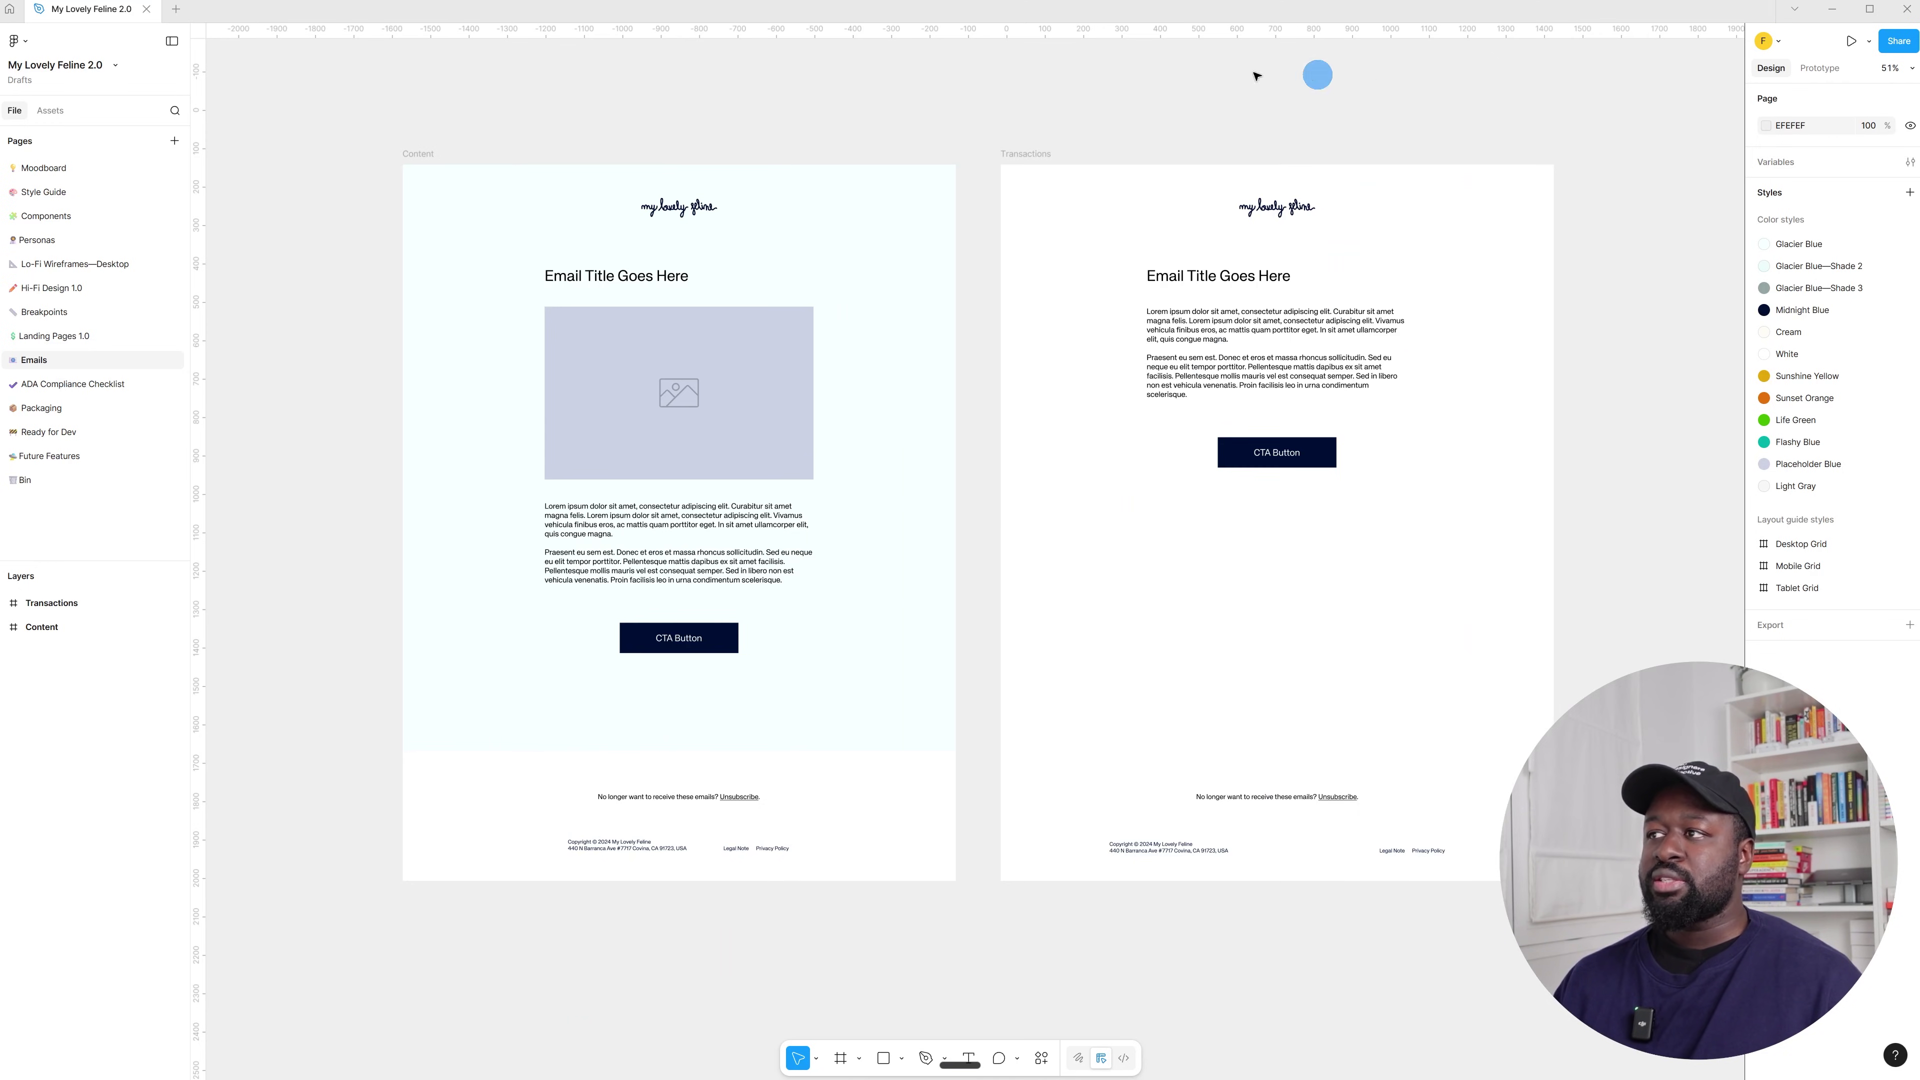
click(468, 160)
click(725, 97)
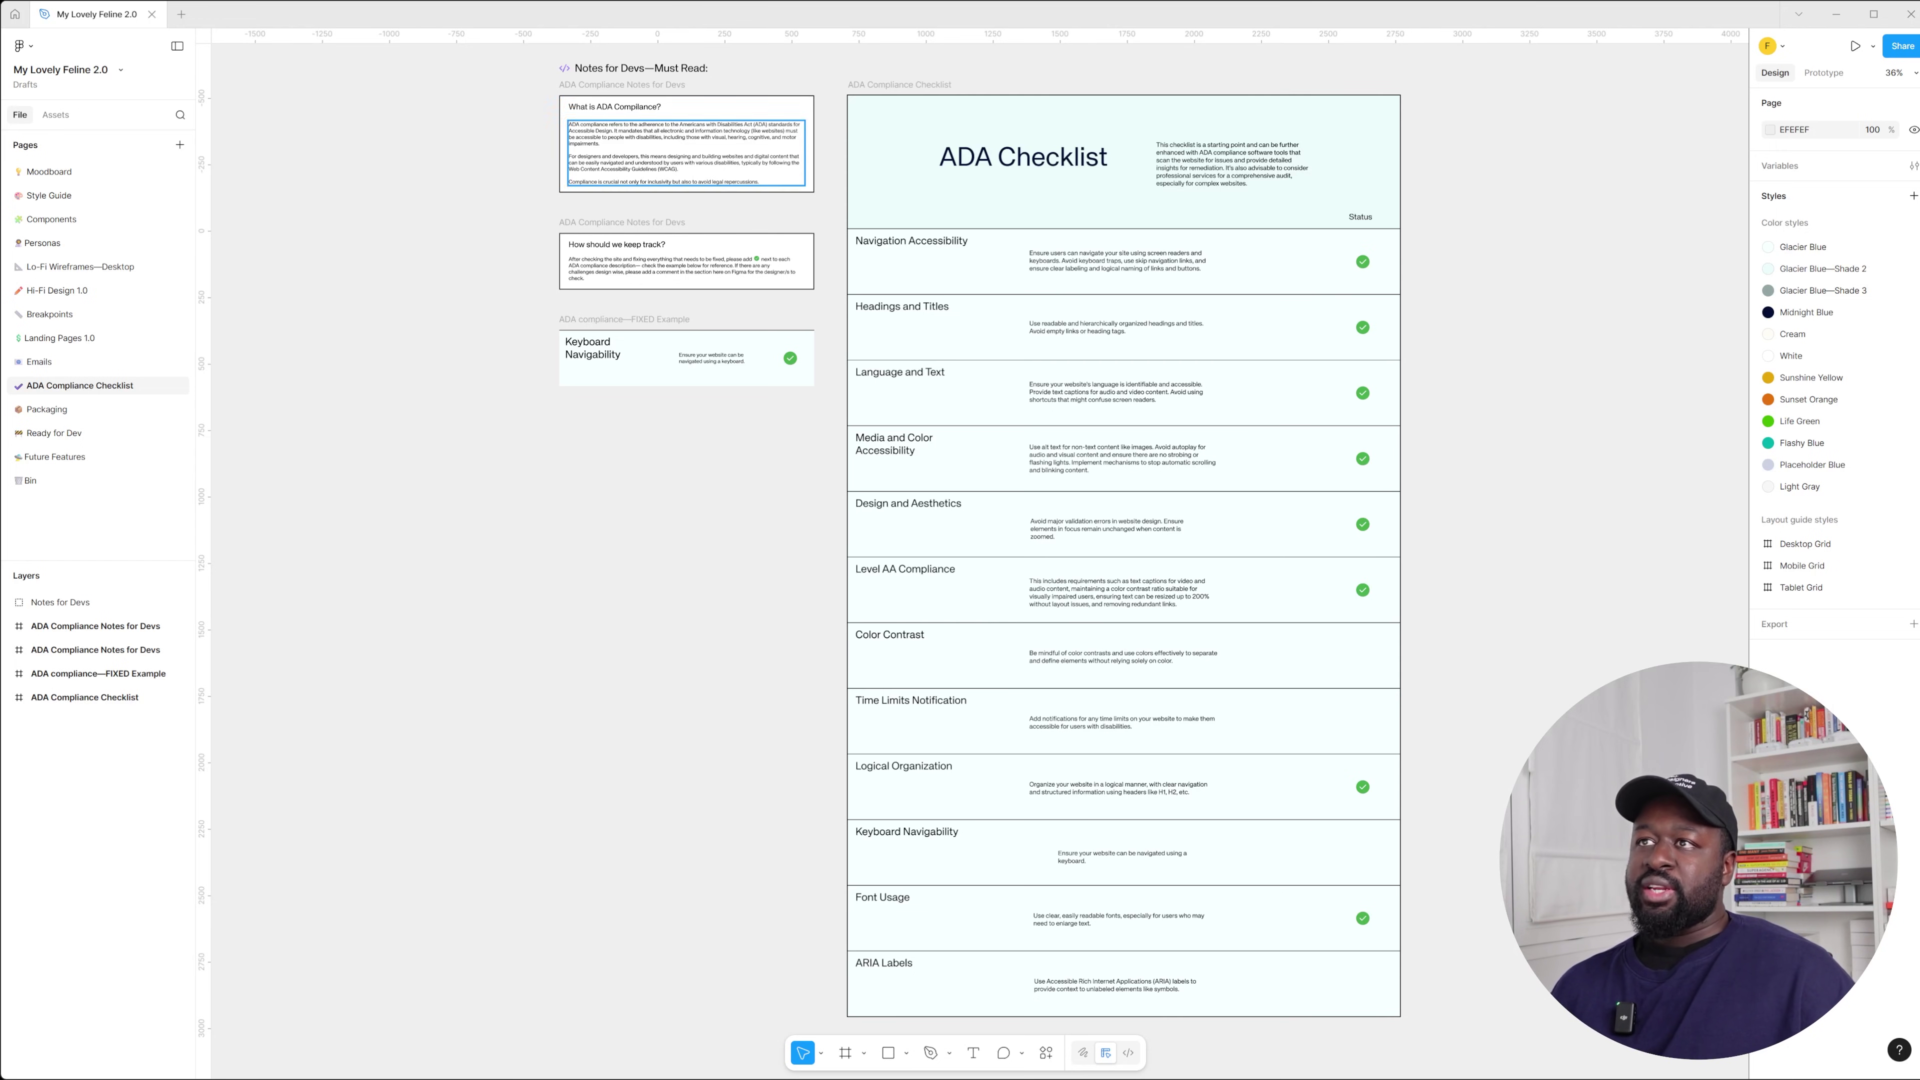
Scroll across the Notes for Devs and ADA Checklist frames to review each row's tick status
scroll(623, 69, up, 3)
scroll(575, 66, up, 5)
scroll(575, 67, up, 1)
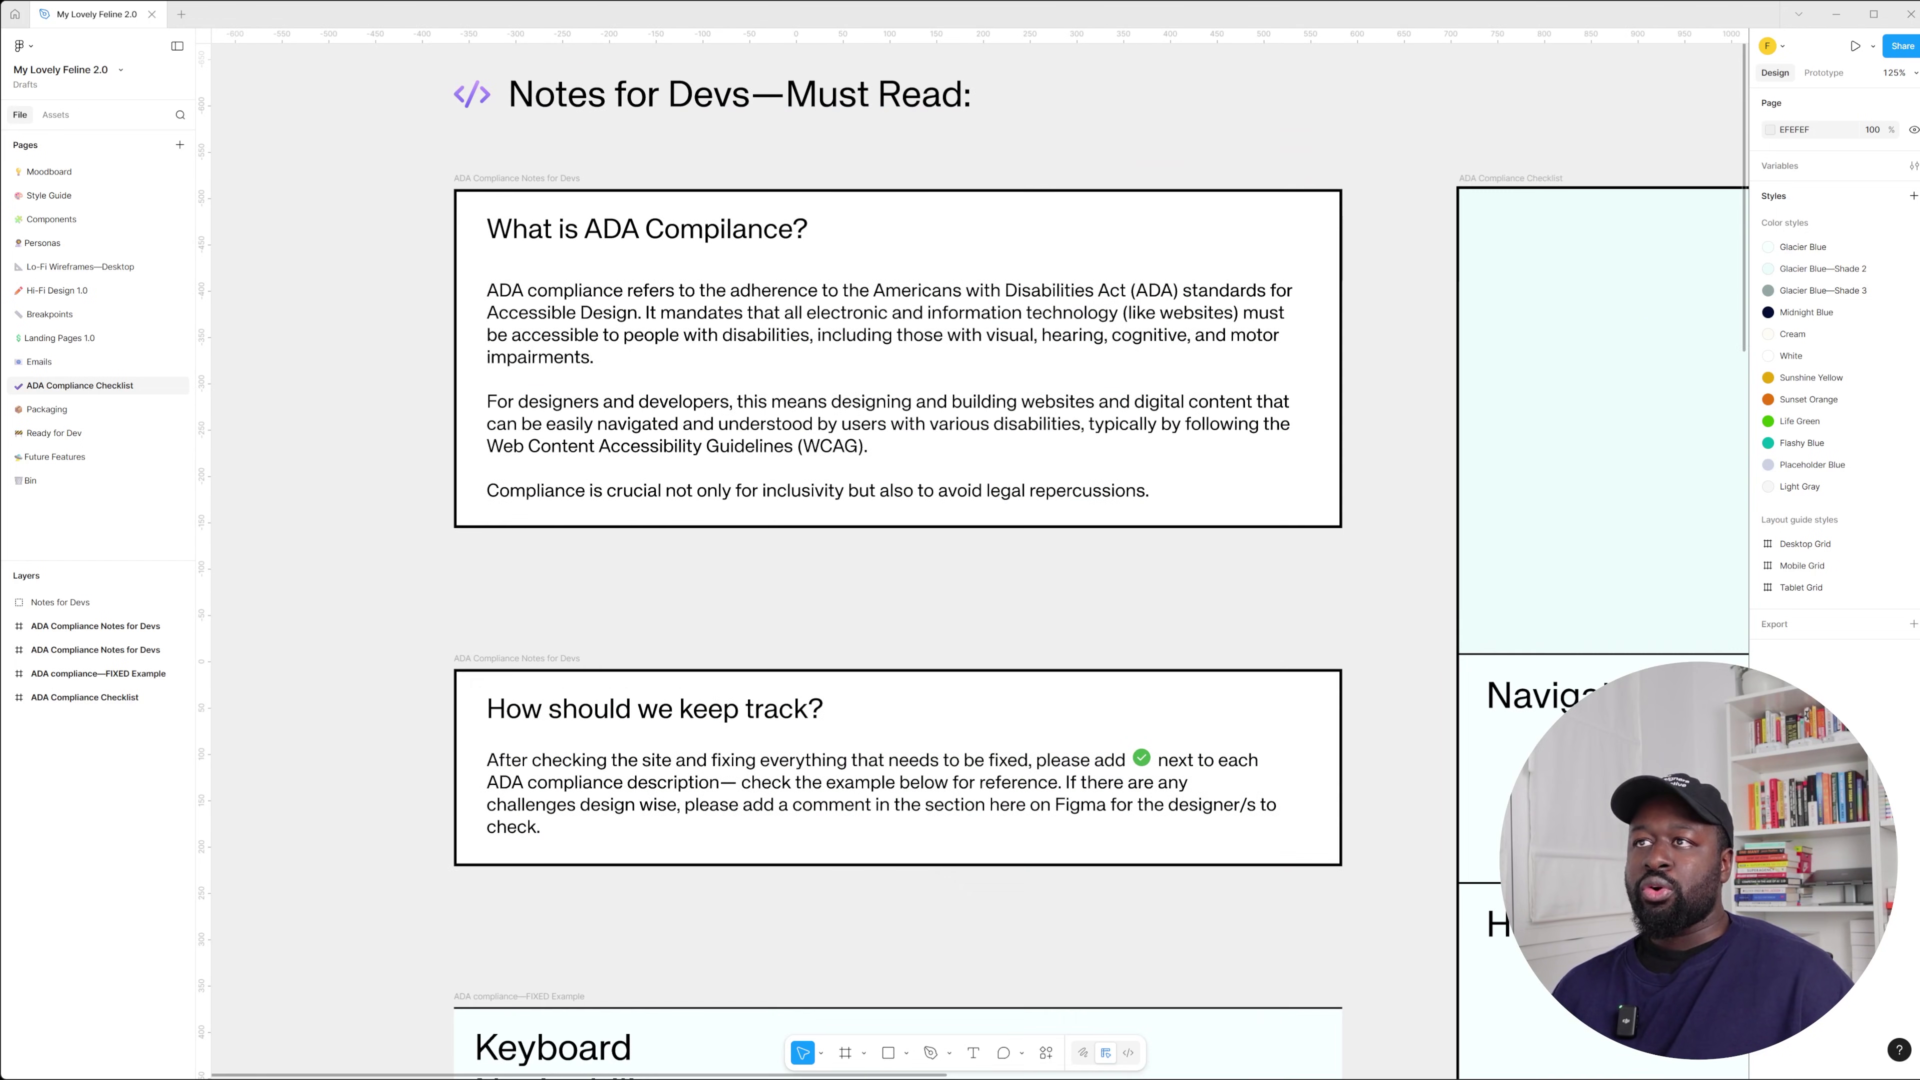
scroll(974, 564, down, 1)
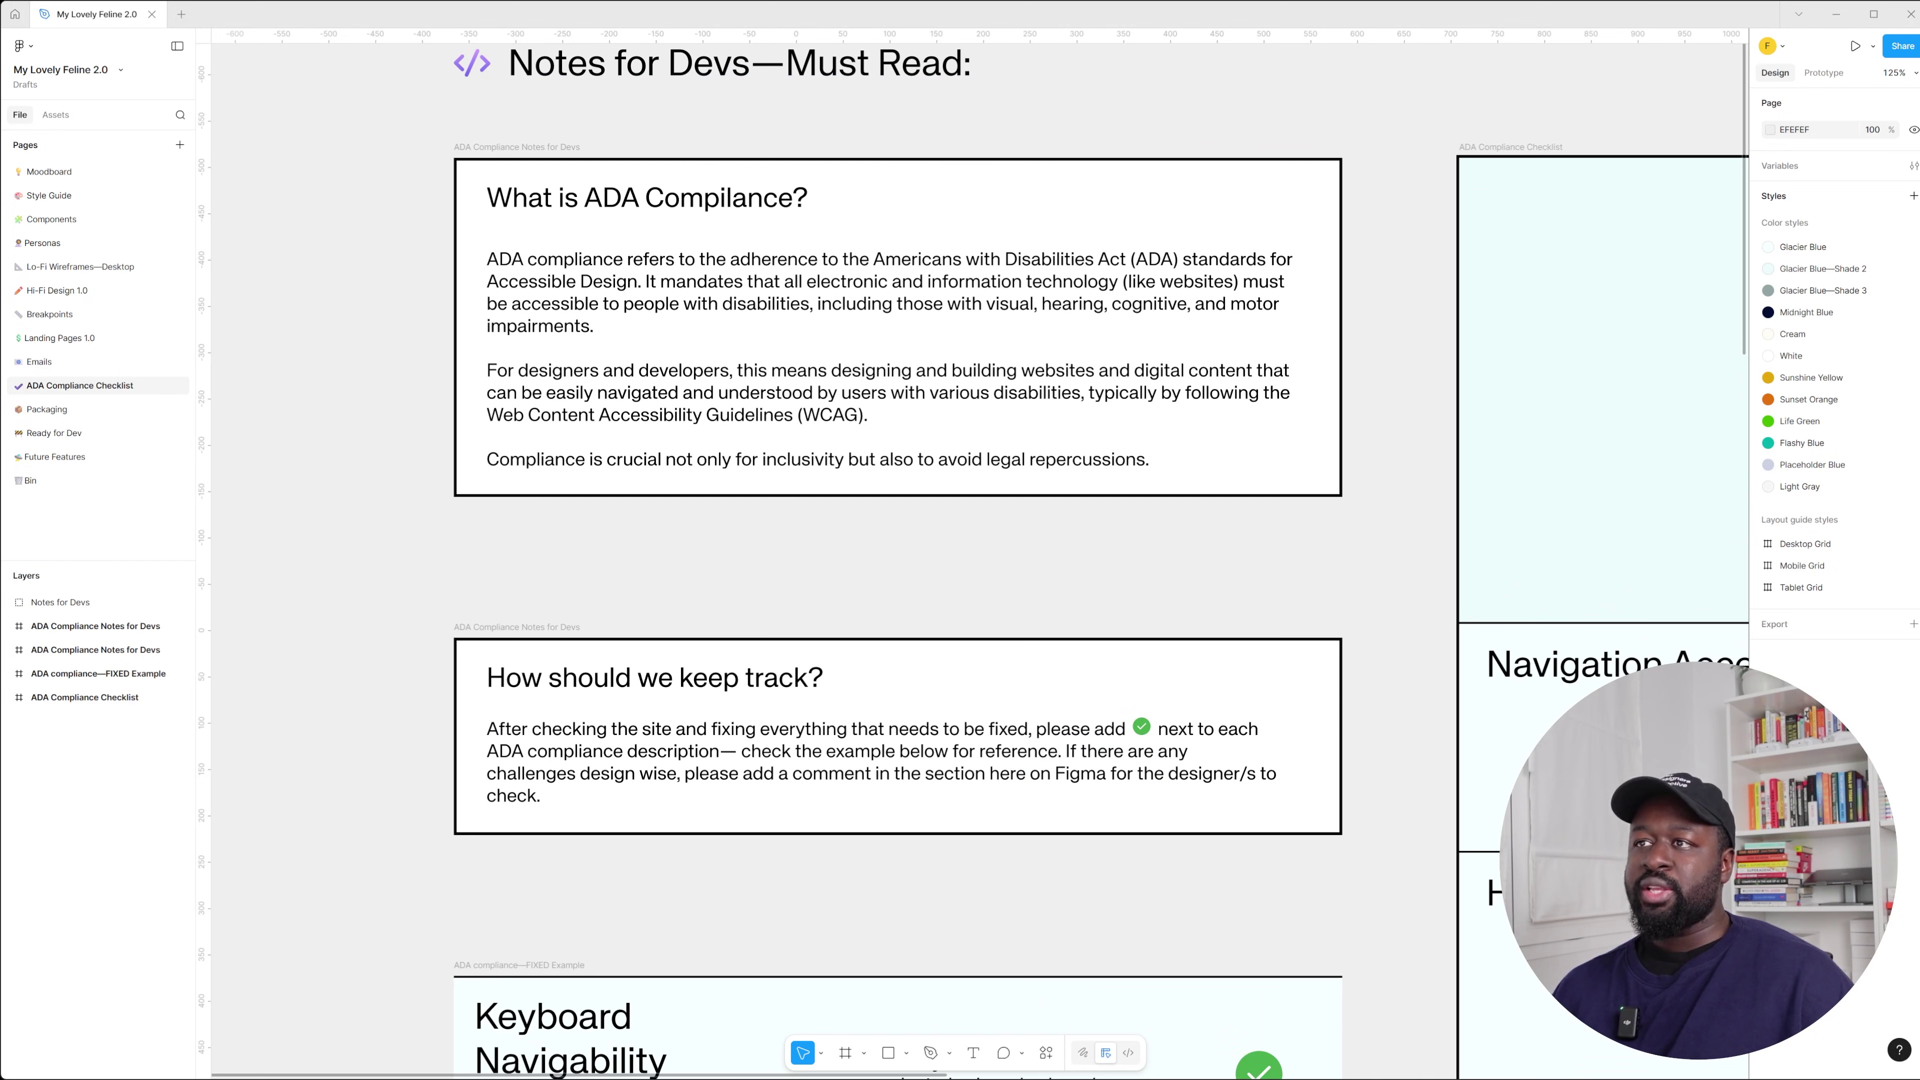
scroll(870, 363, down, 10)
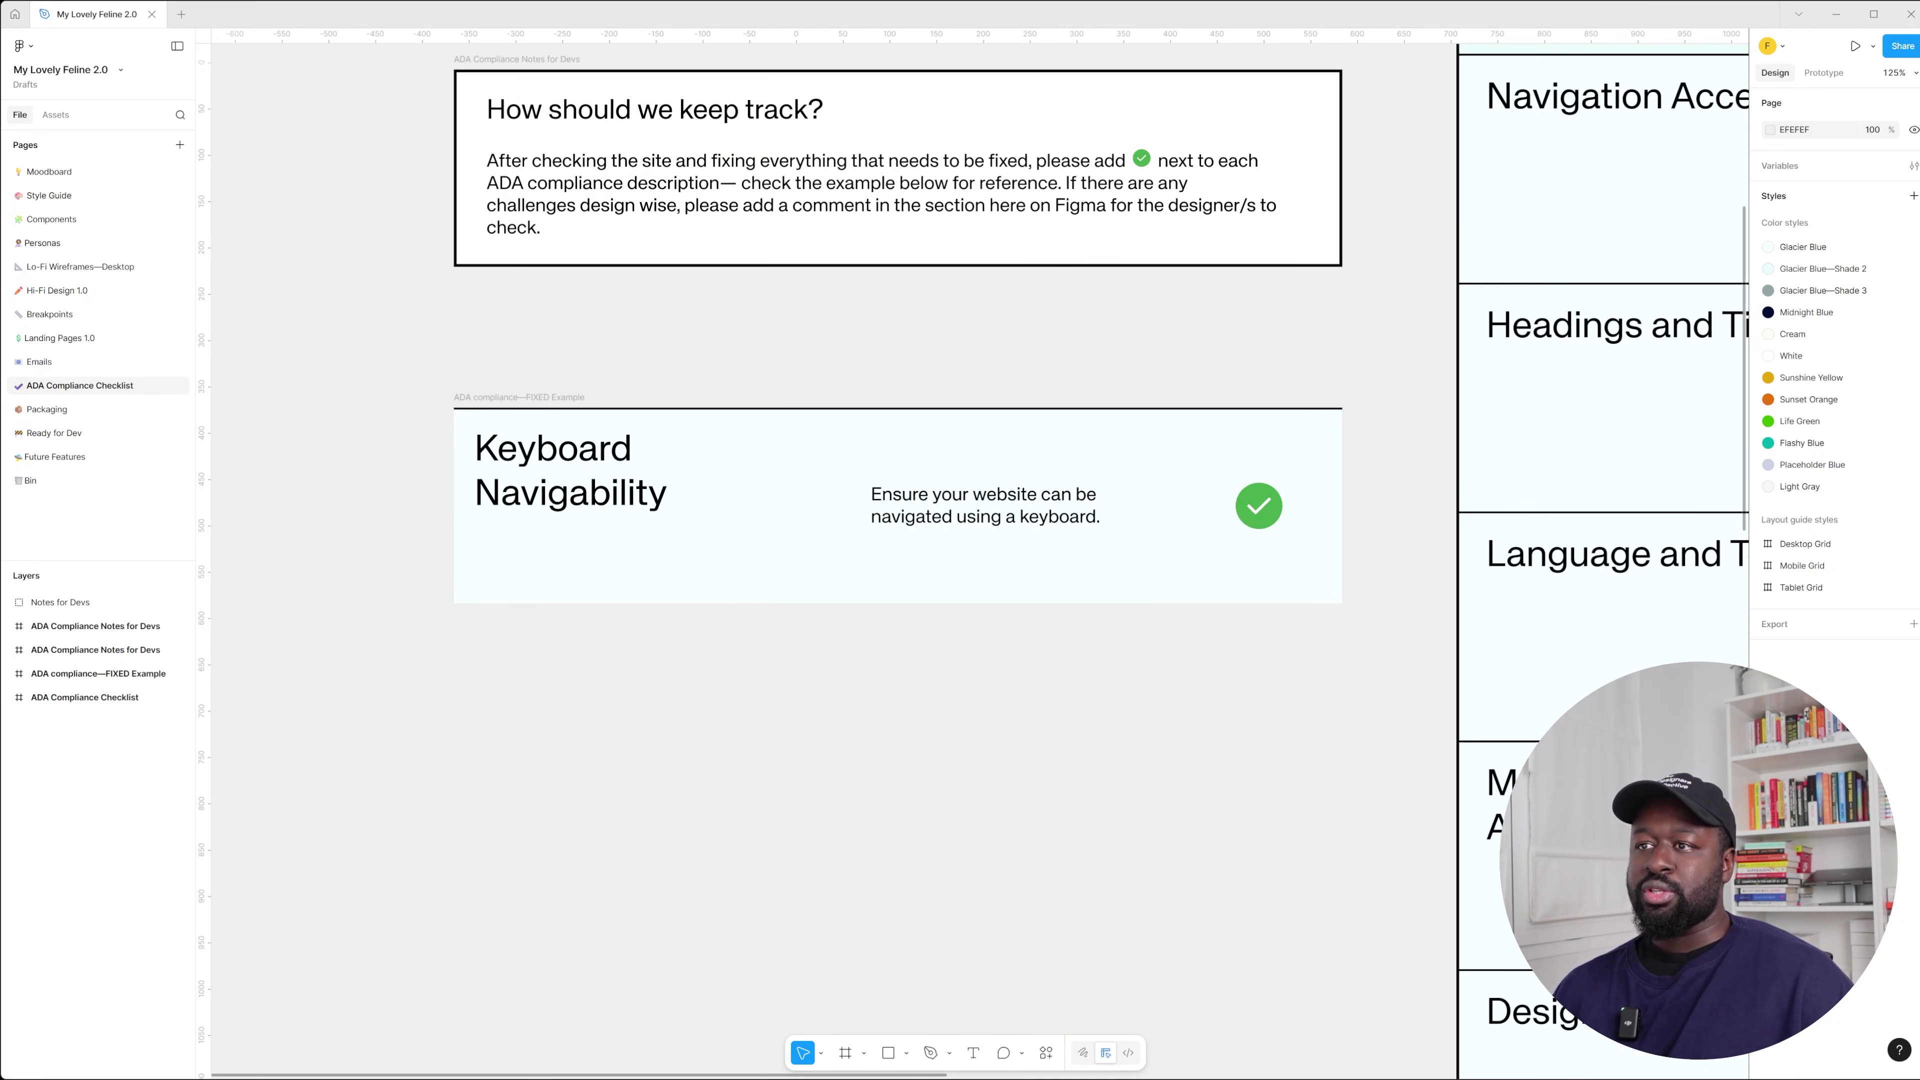
scroll(869, 530, down, 5)
scroll(869, 529, right, 3)
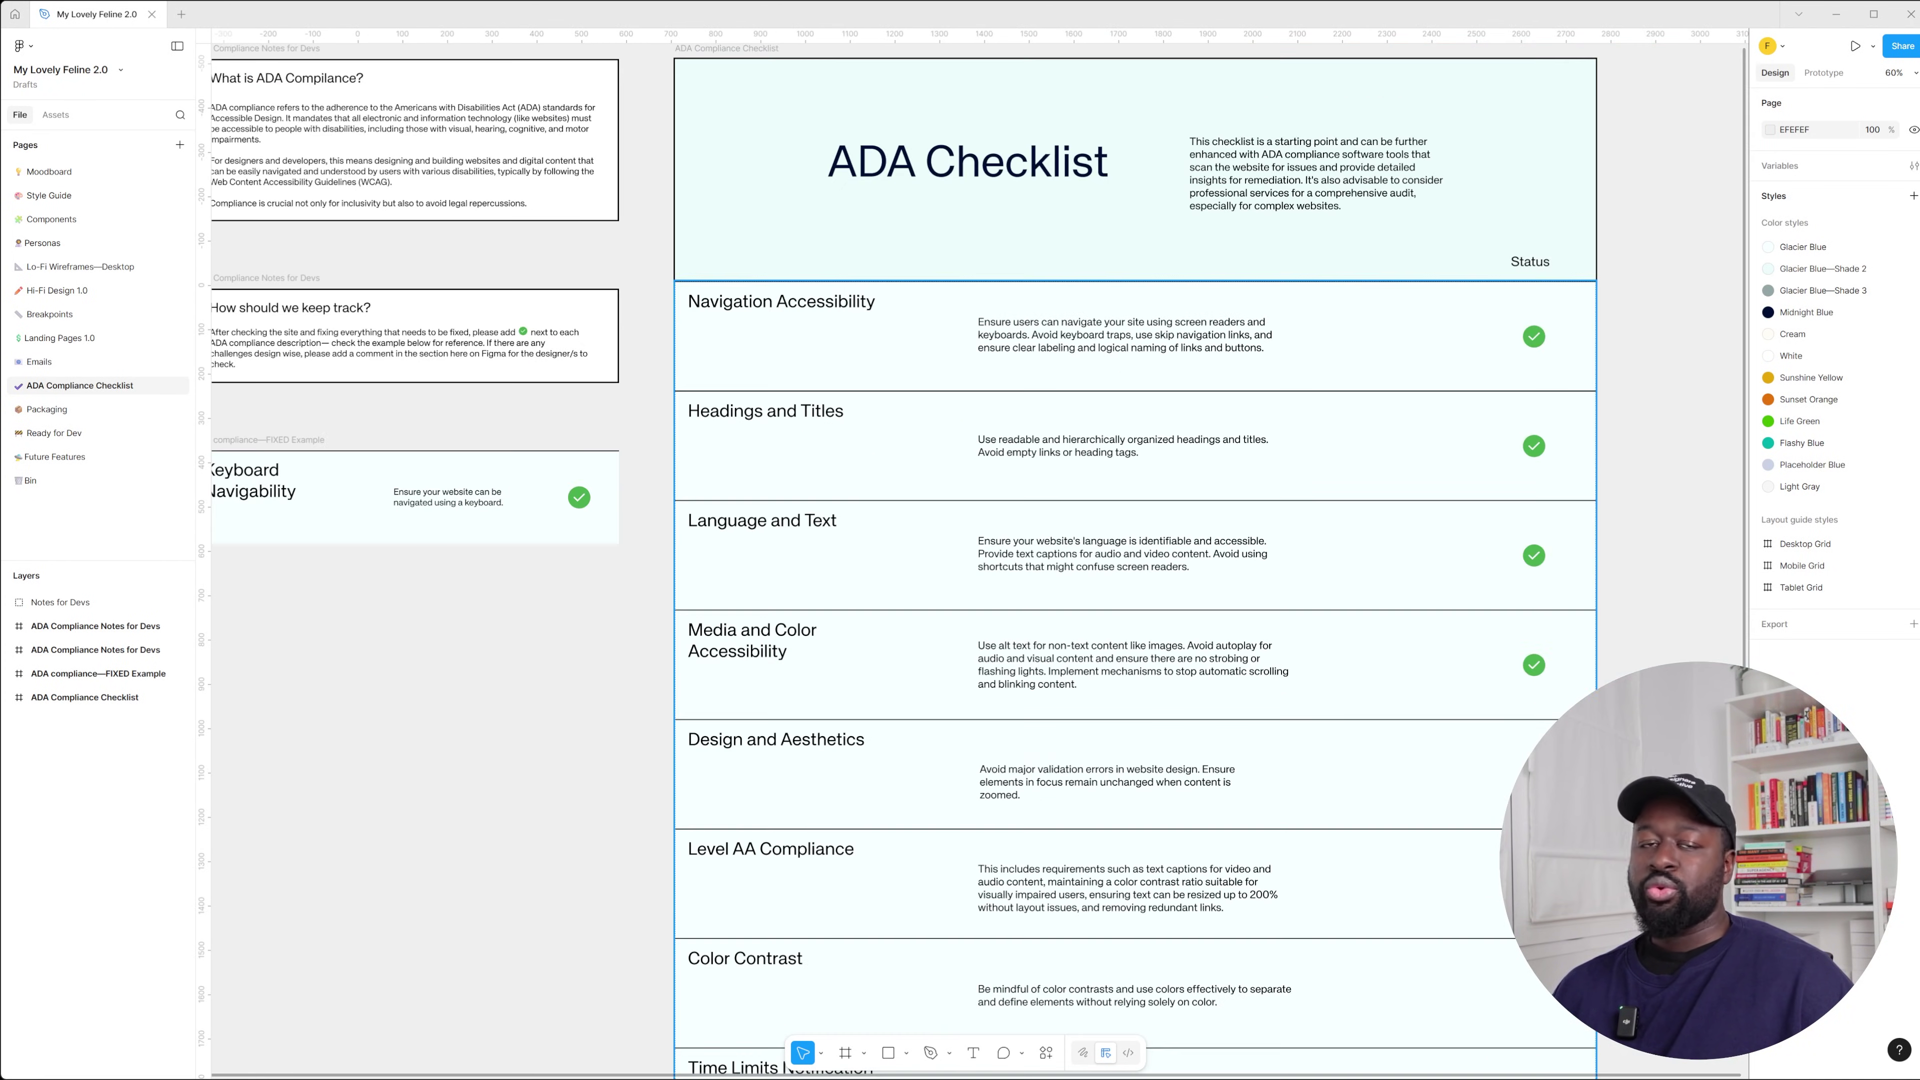
scroll(797, 335, up, 5)
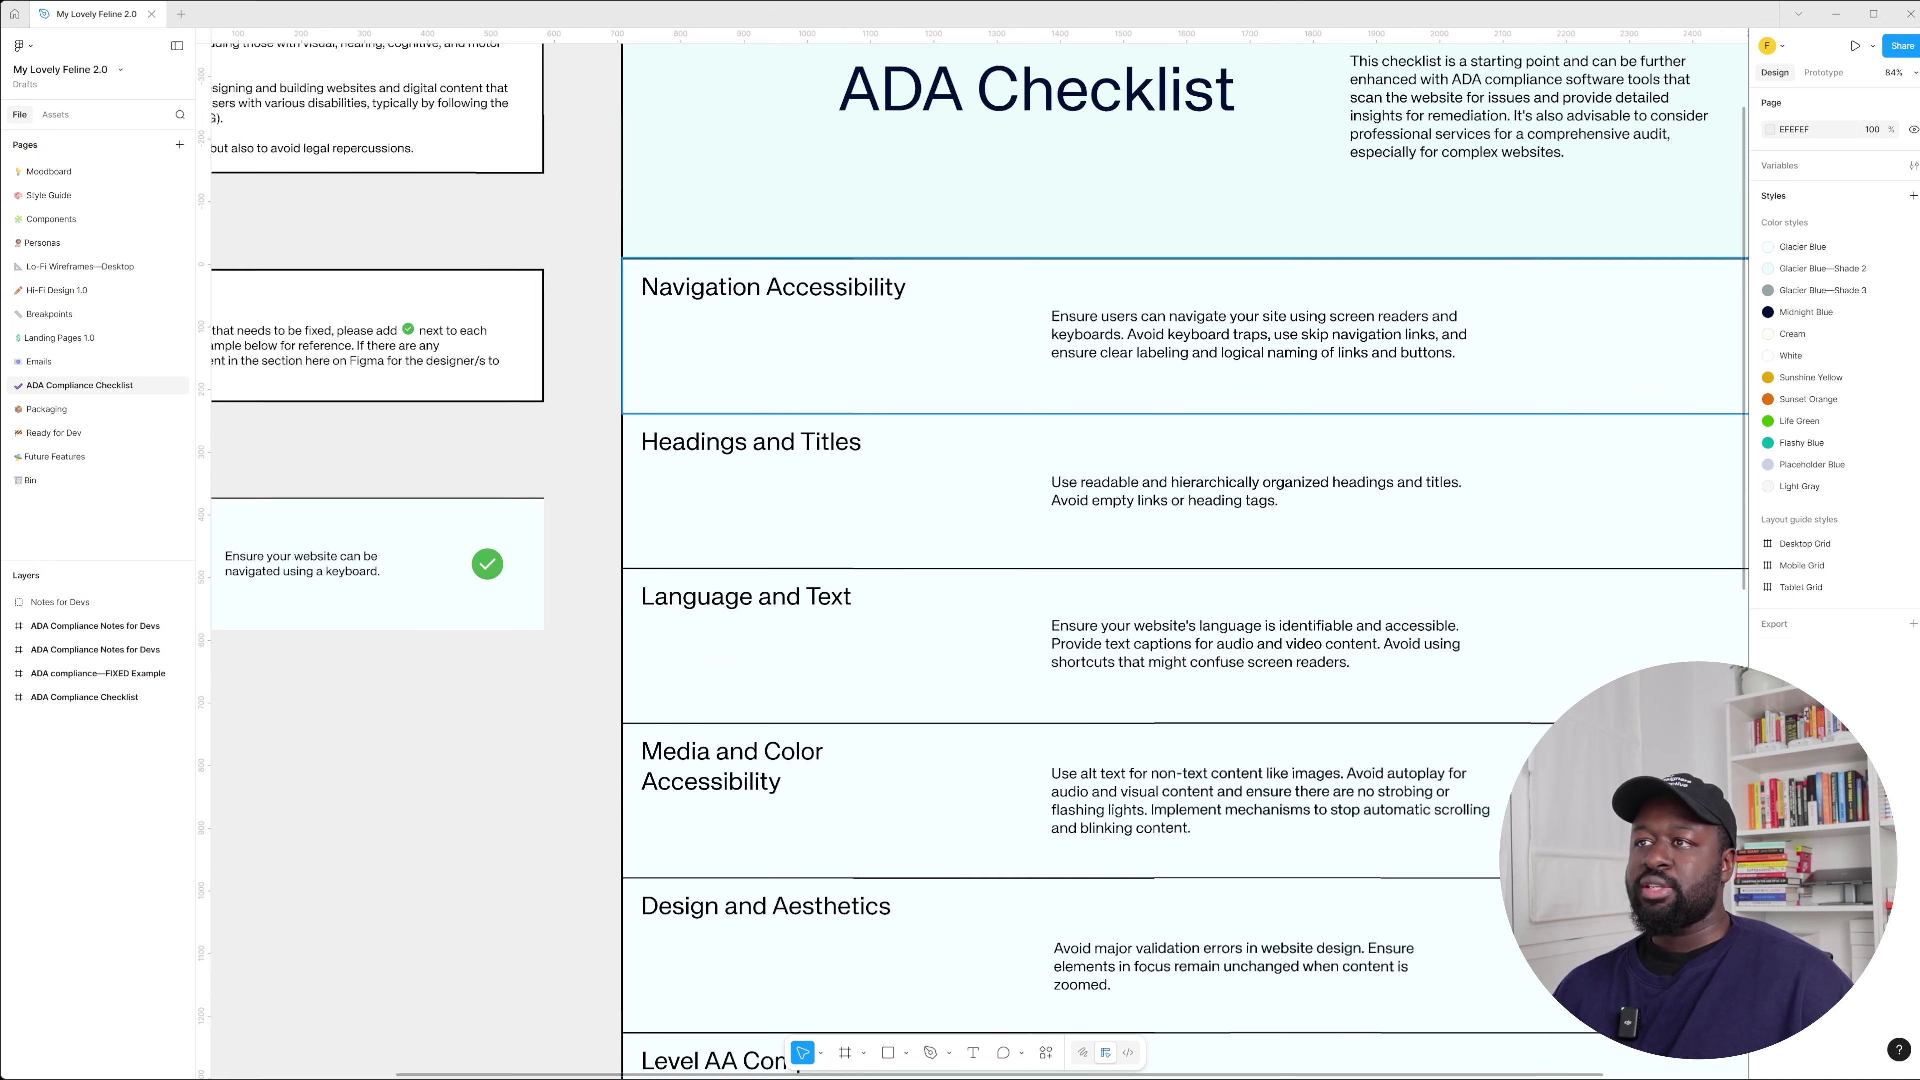
scroll(979, 561, down, 4)
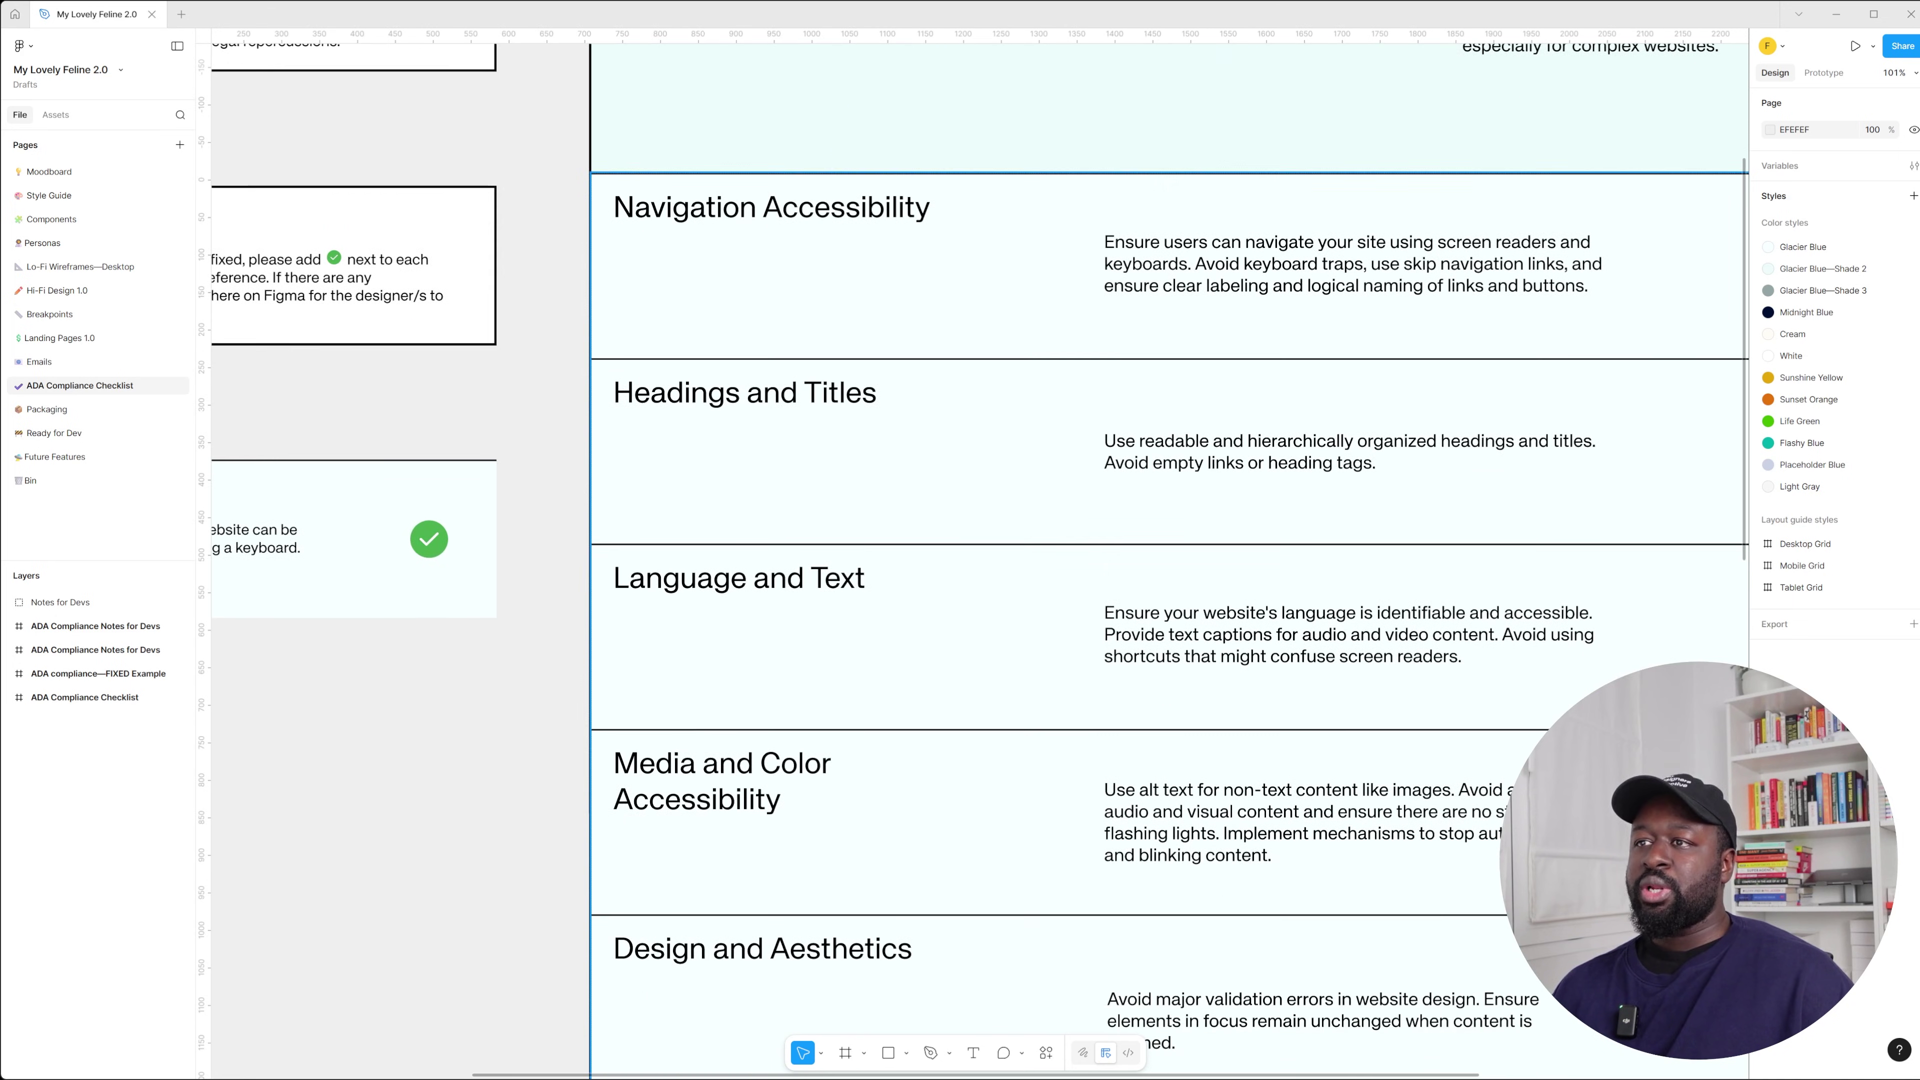
scroll(979, 561, down, 5)
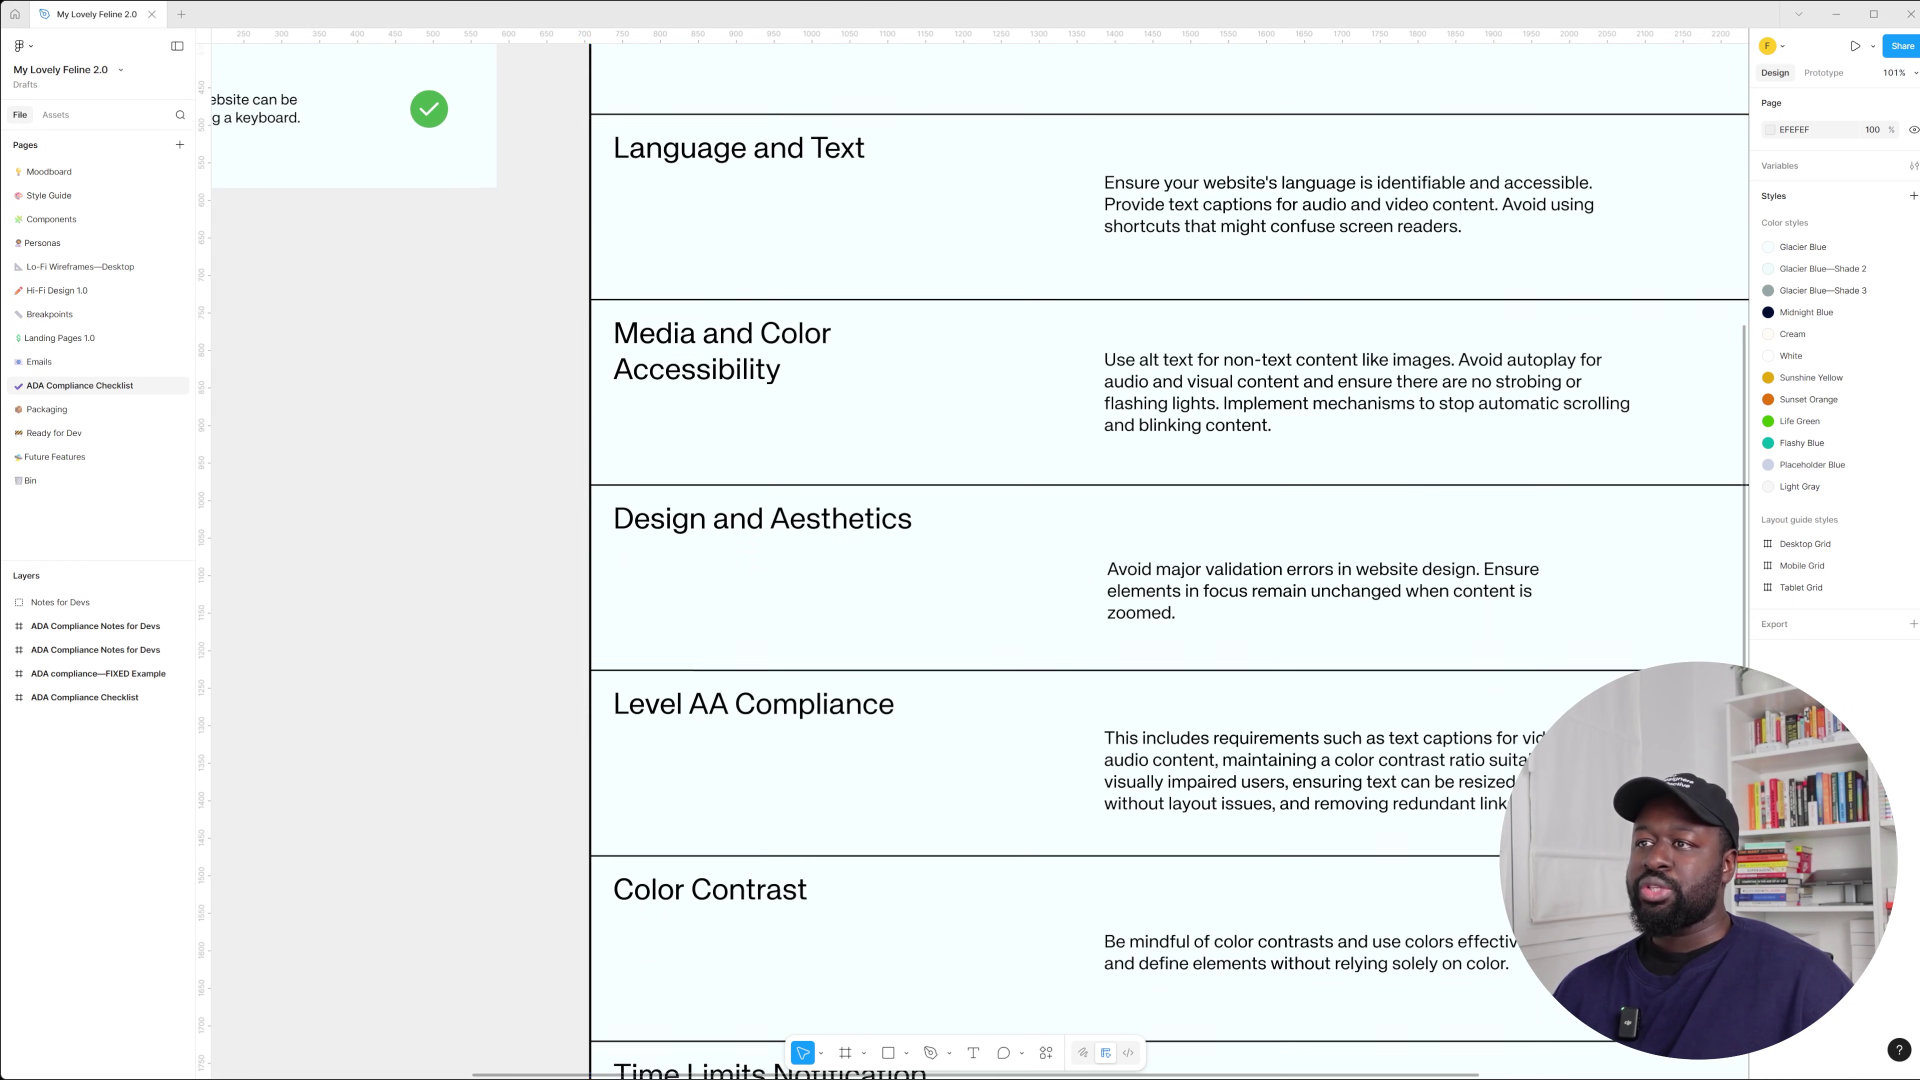
scroll(979, 561, down, 1)
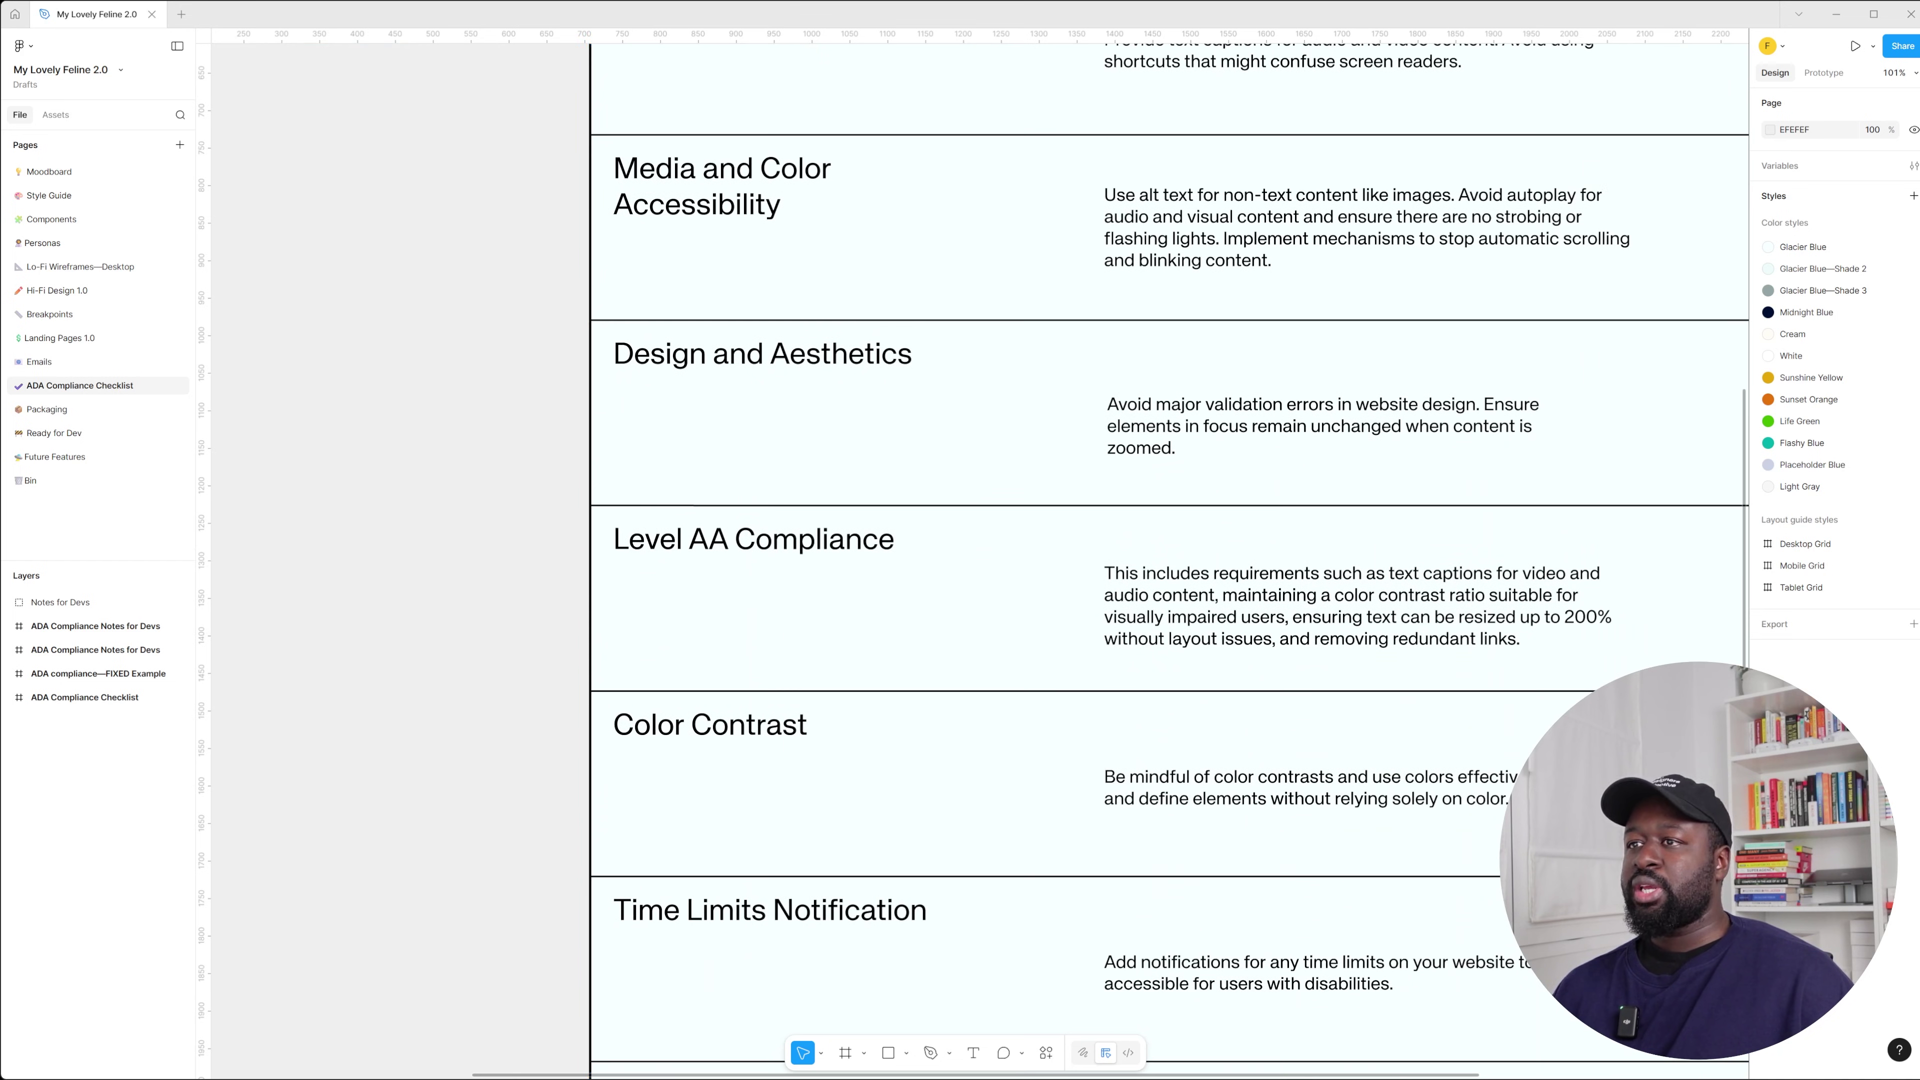
scroll(697, 287, down, 12)
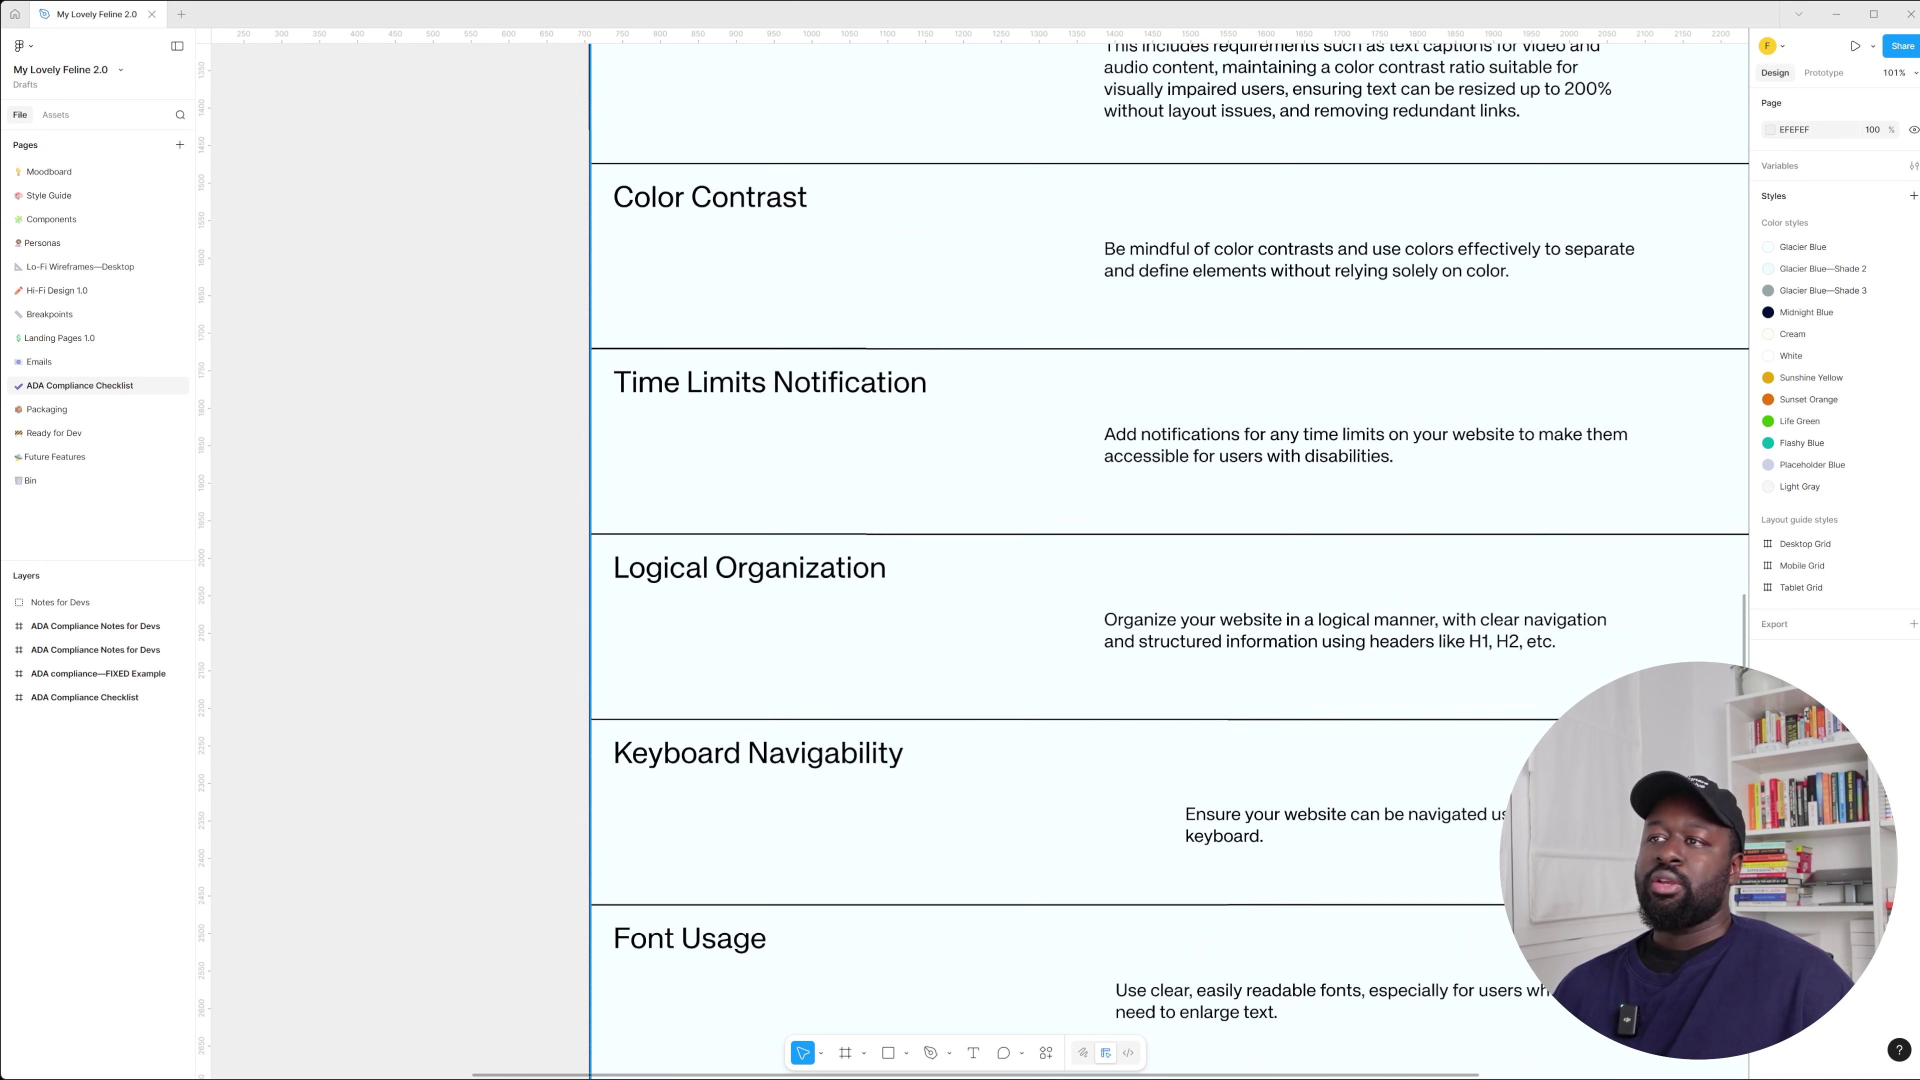
scroll(697, 287, down, 5)
scroll(697, 287, up, 10)
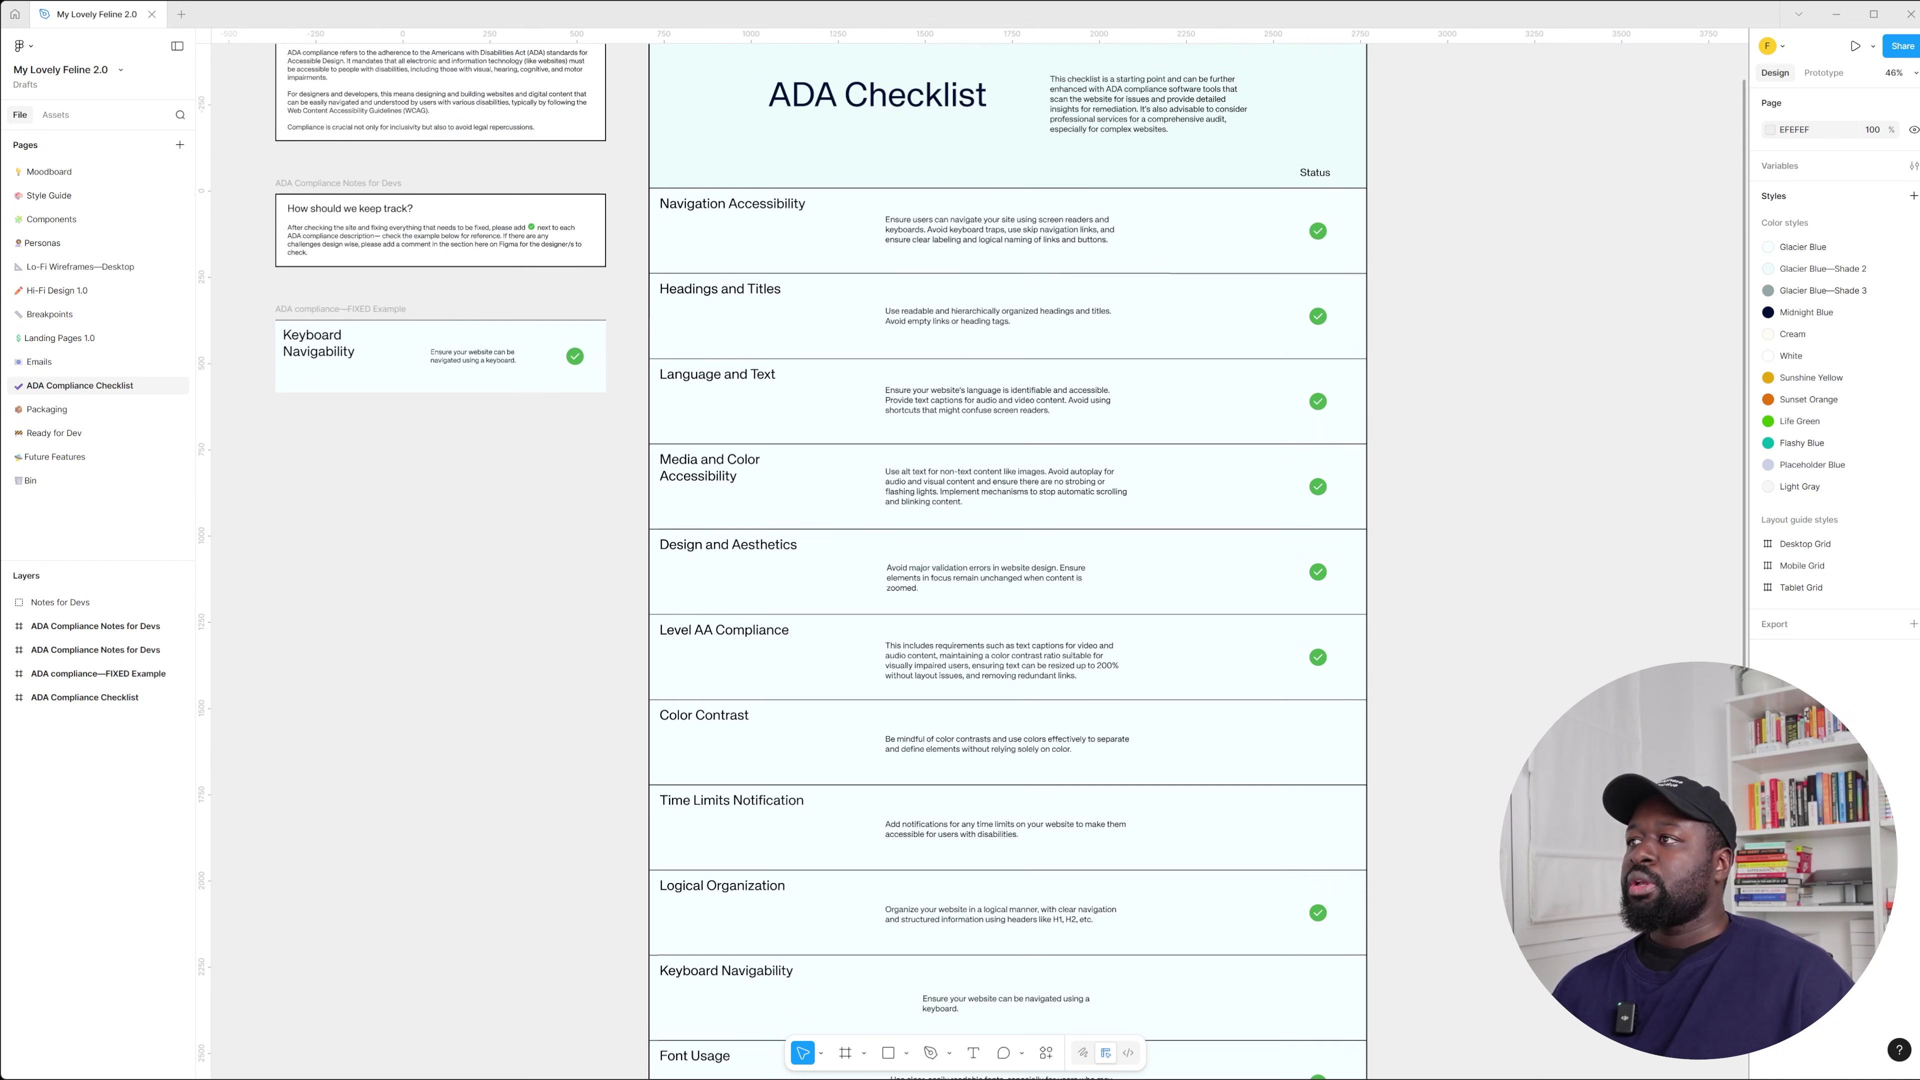
scroll(698, 287, up, 3)
scroll(978, 297, down, 3)
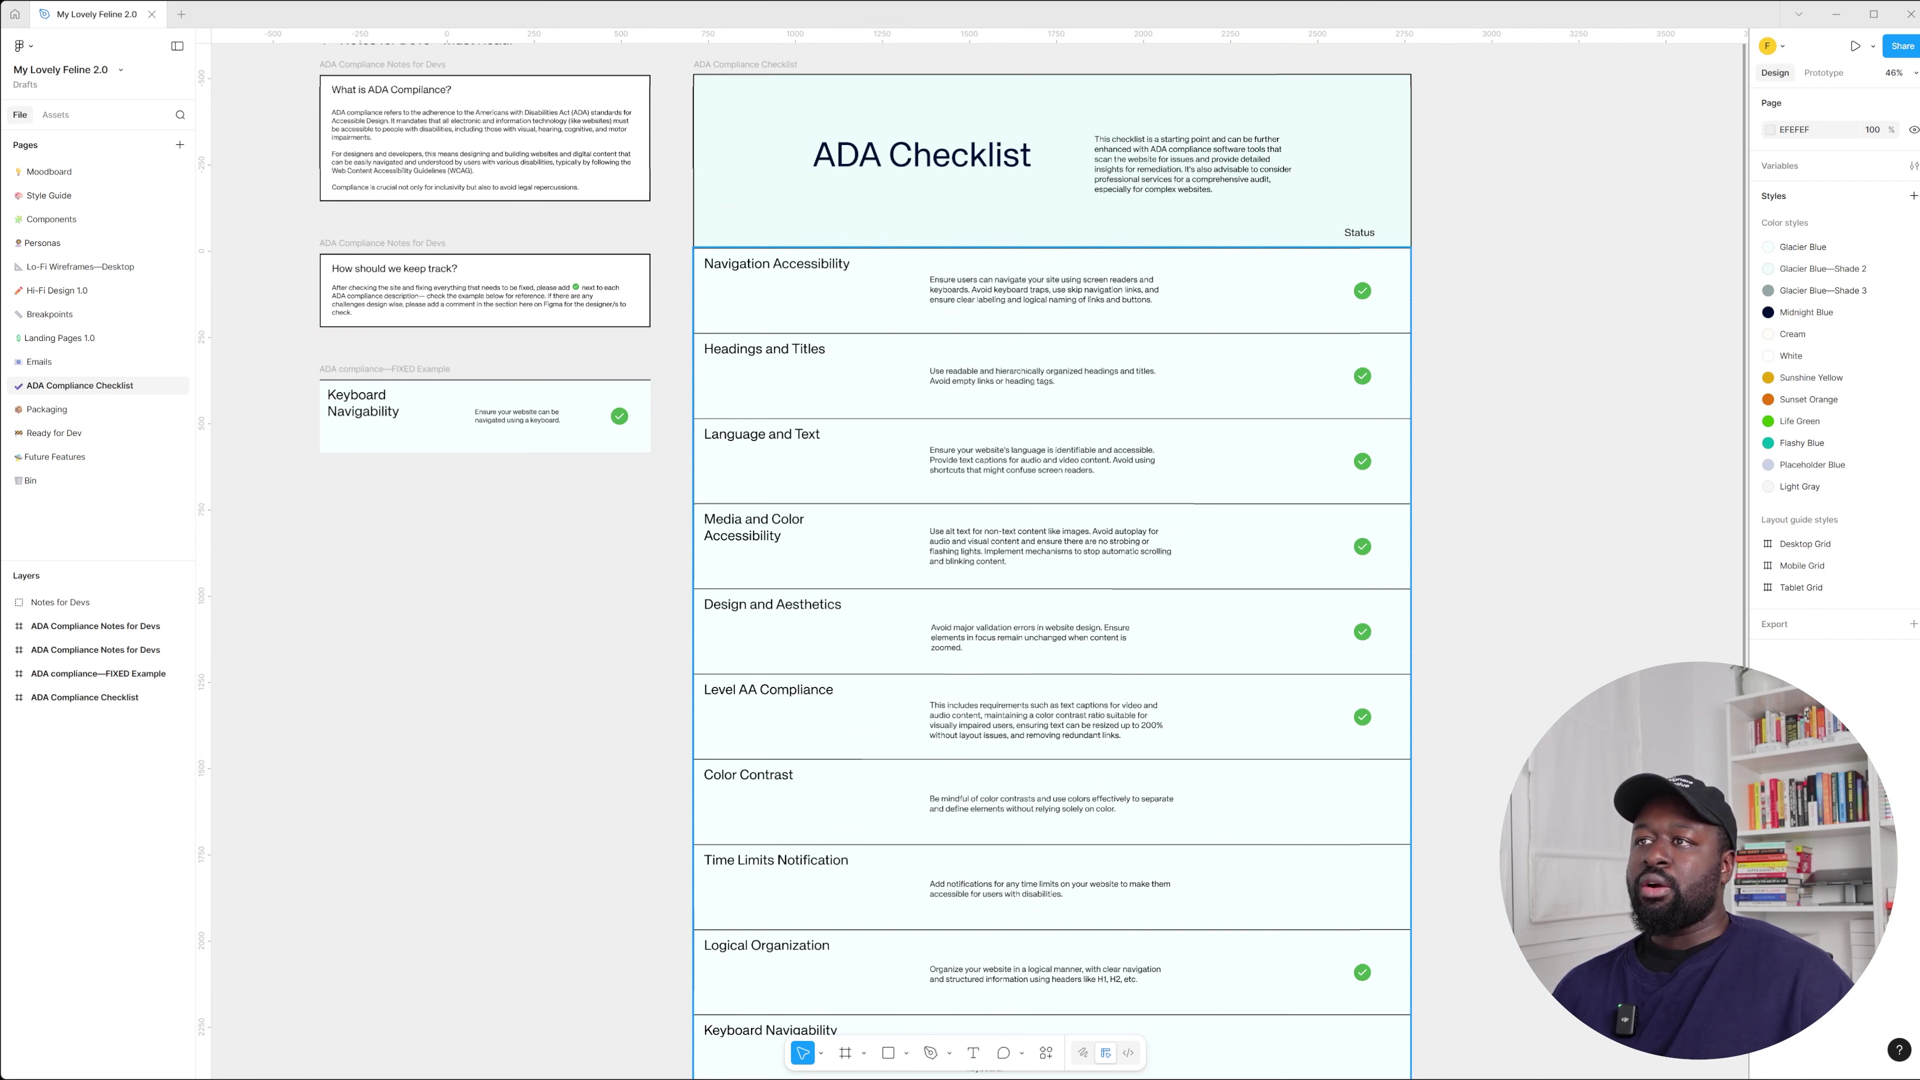
scroll(994, 273, up, 3)
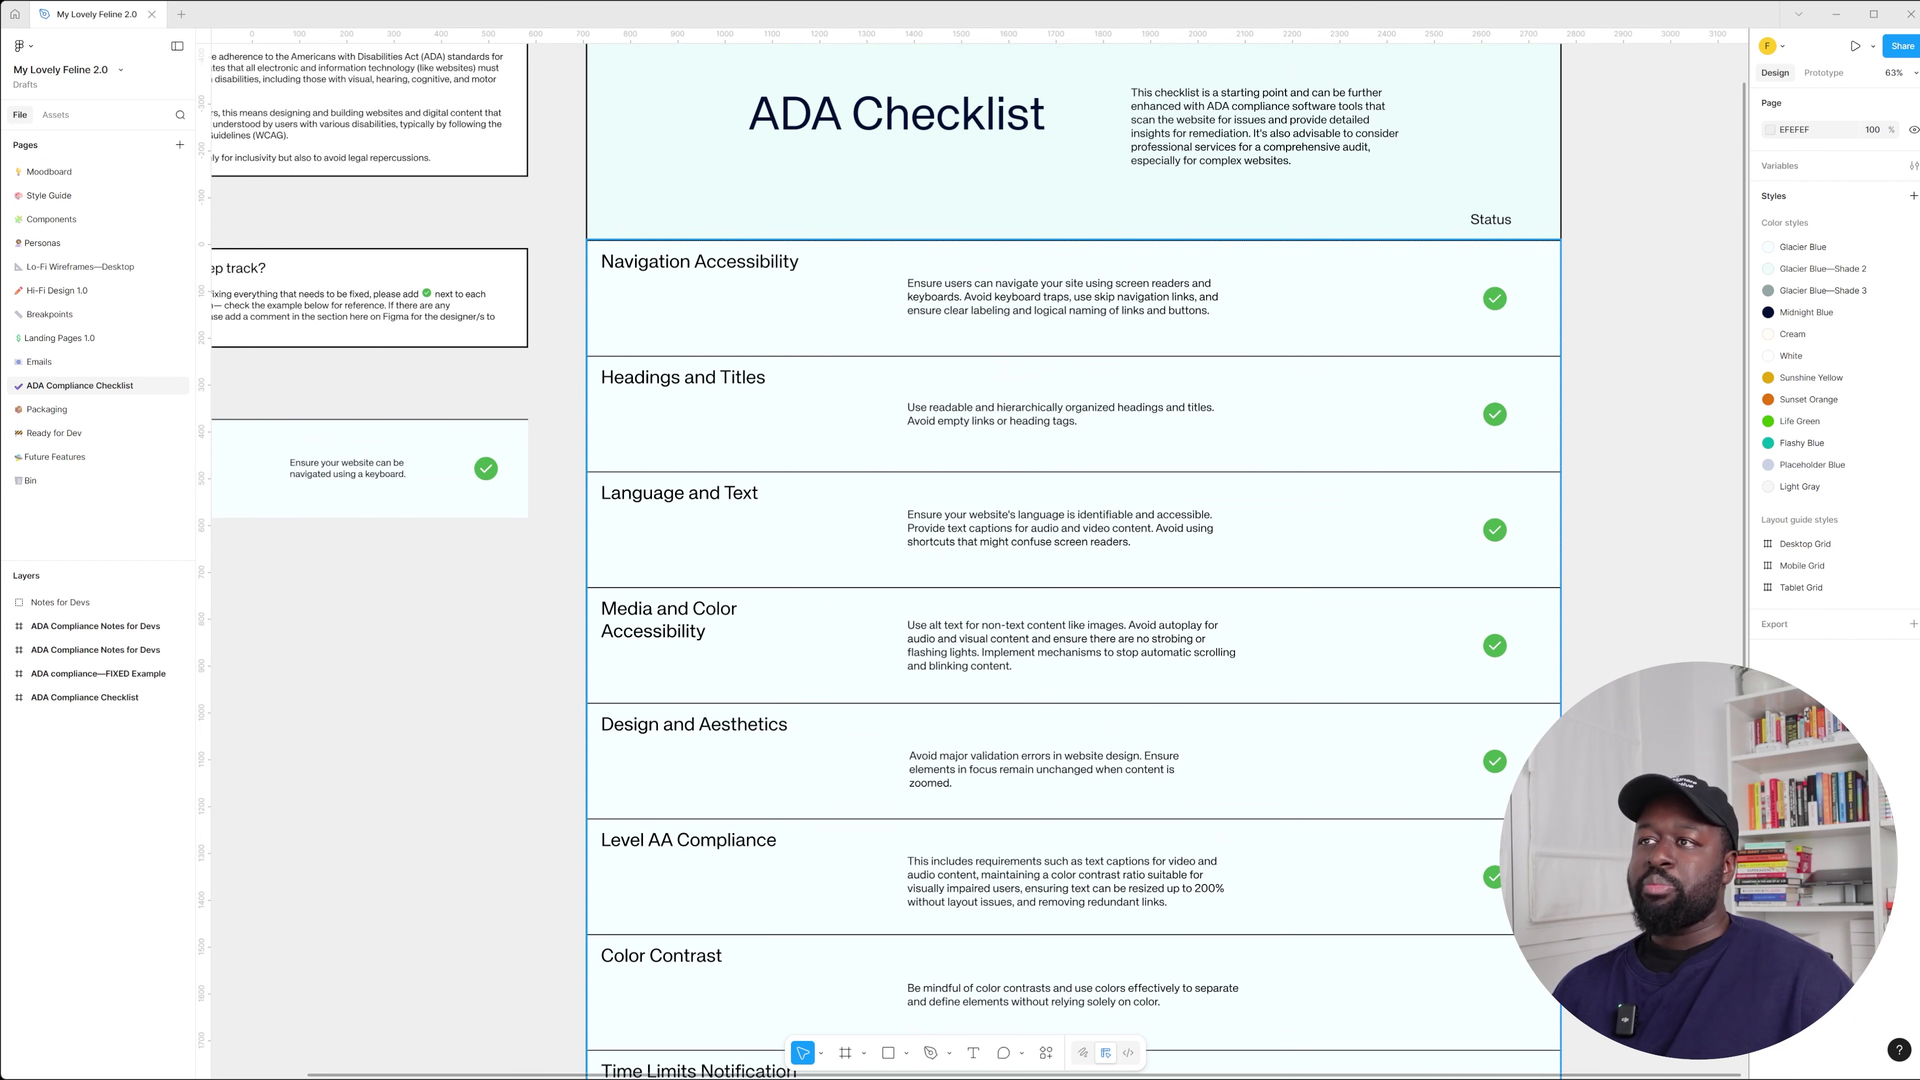
scroll(949, 319, down, 3)
scroll(1277, 306, up, 5)
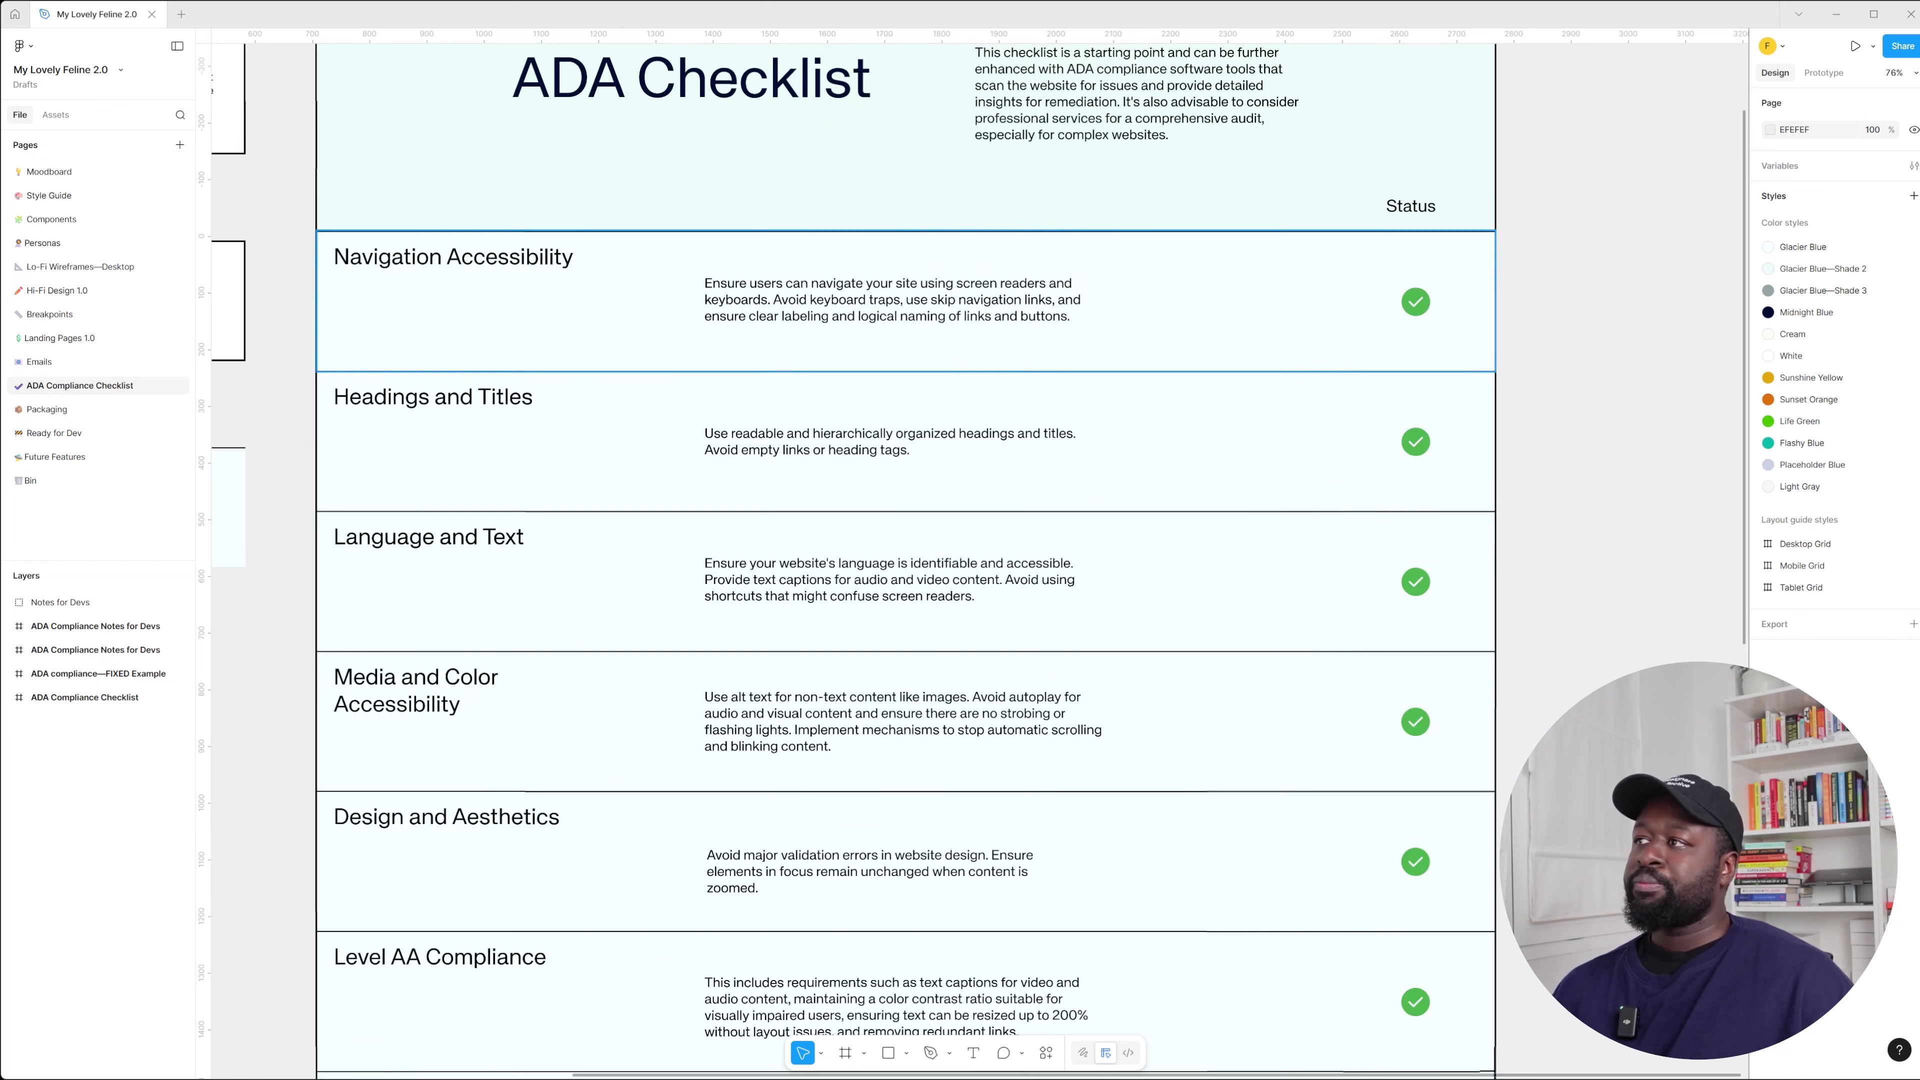
scroll(1485, 231, up, 3)
scroll(1485, 231, down, 5)
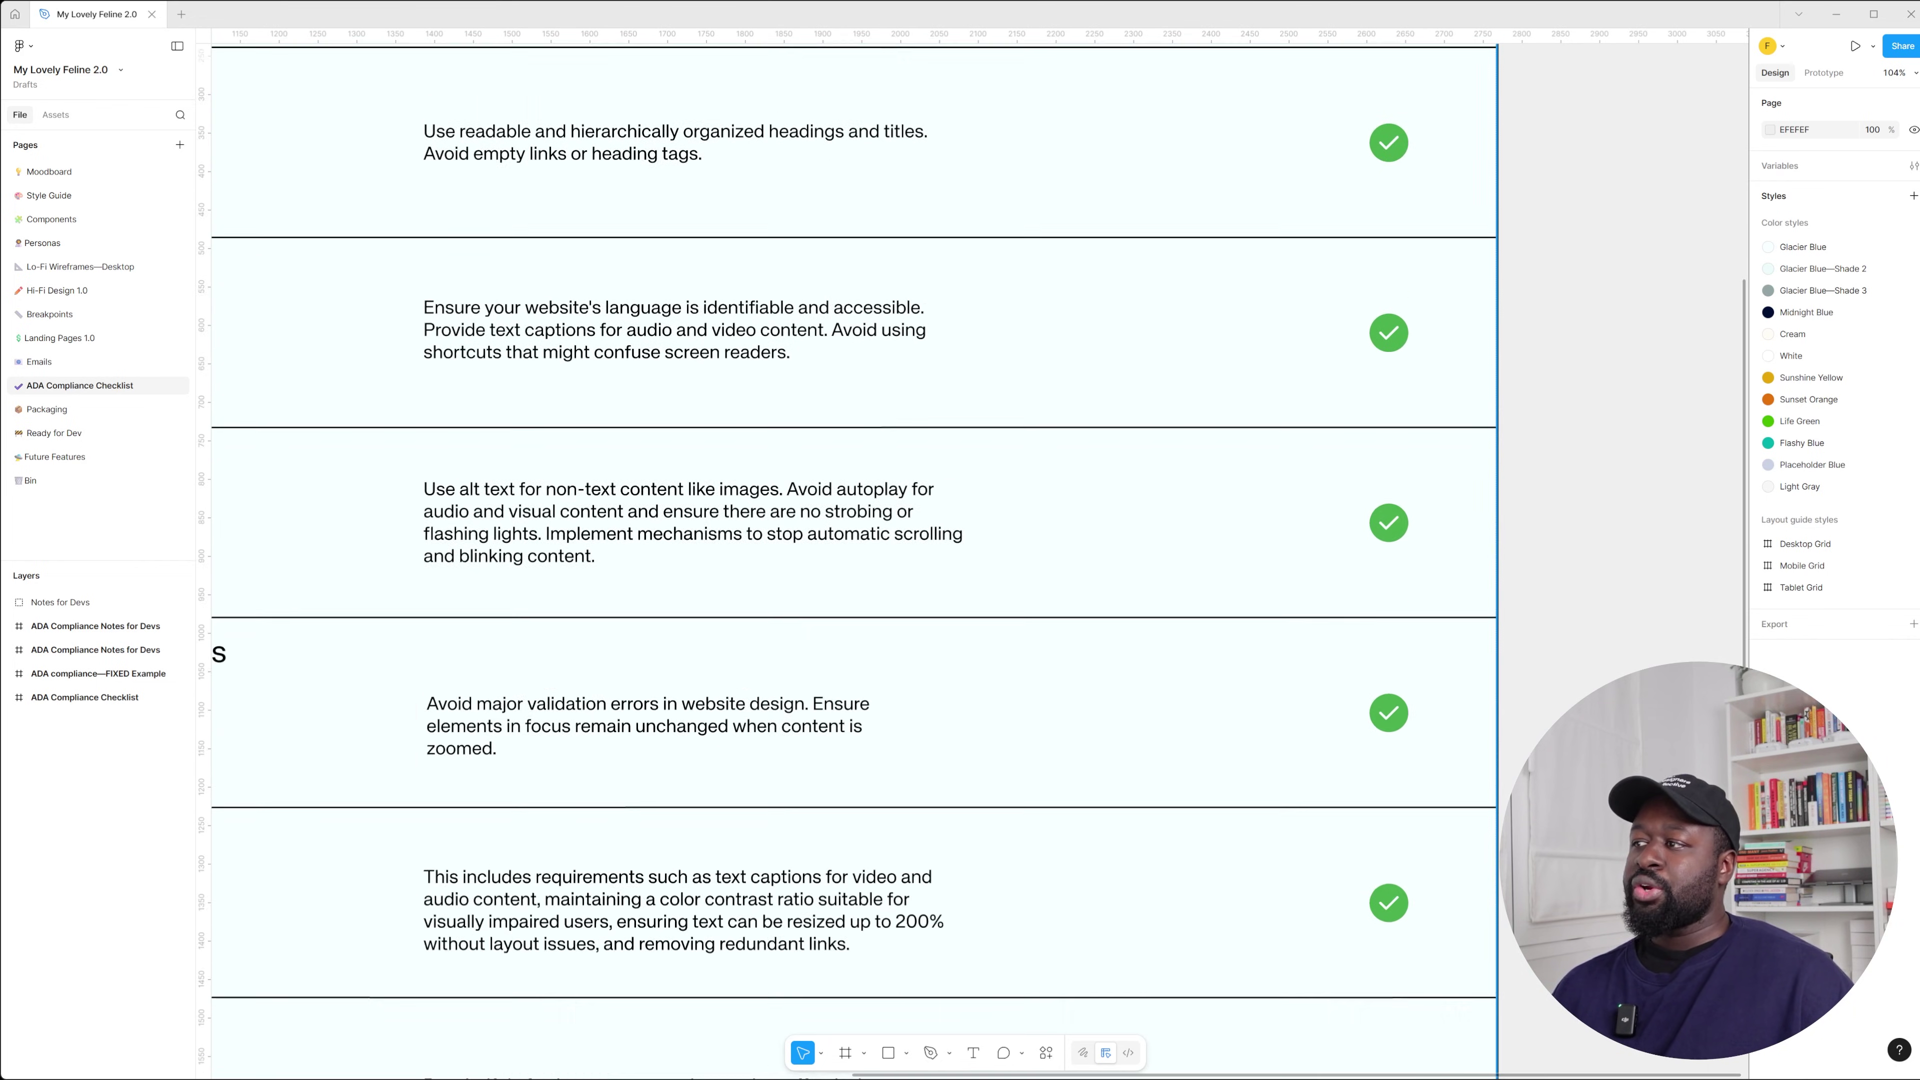
scroll(1402, 529, down, 5)
scroll(1402, 530, down, 2)
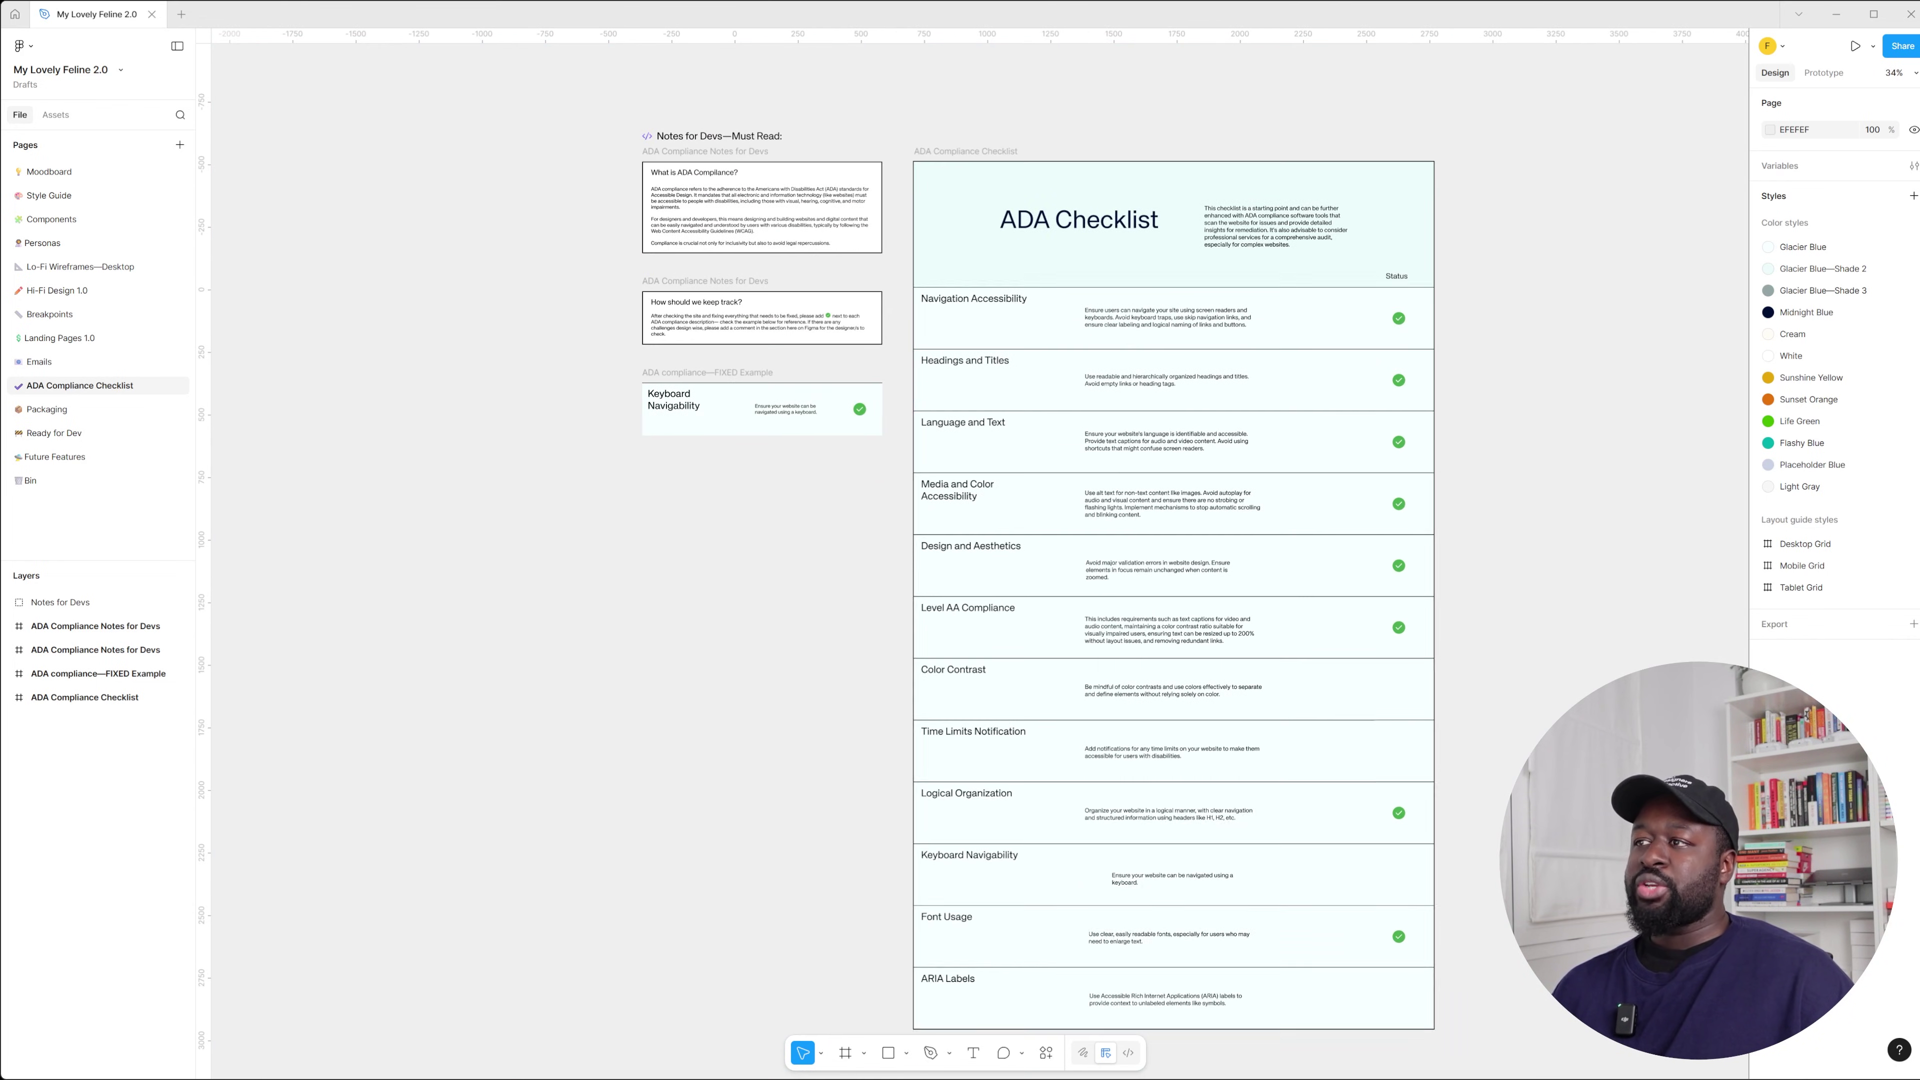
scroll(1462, 396, up, 2)
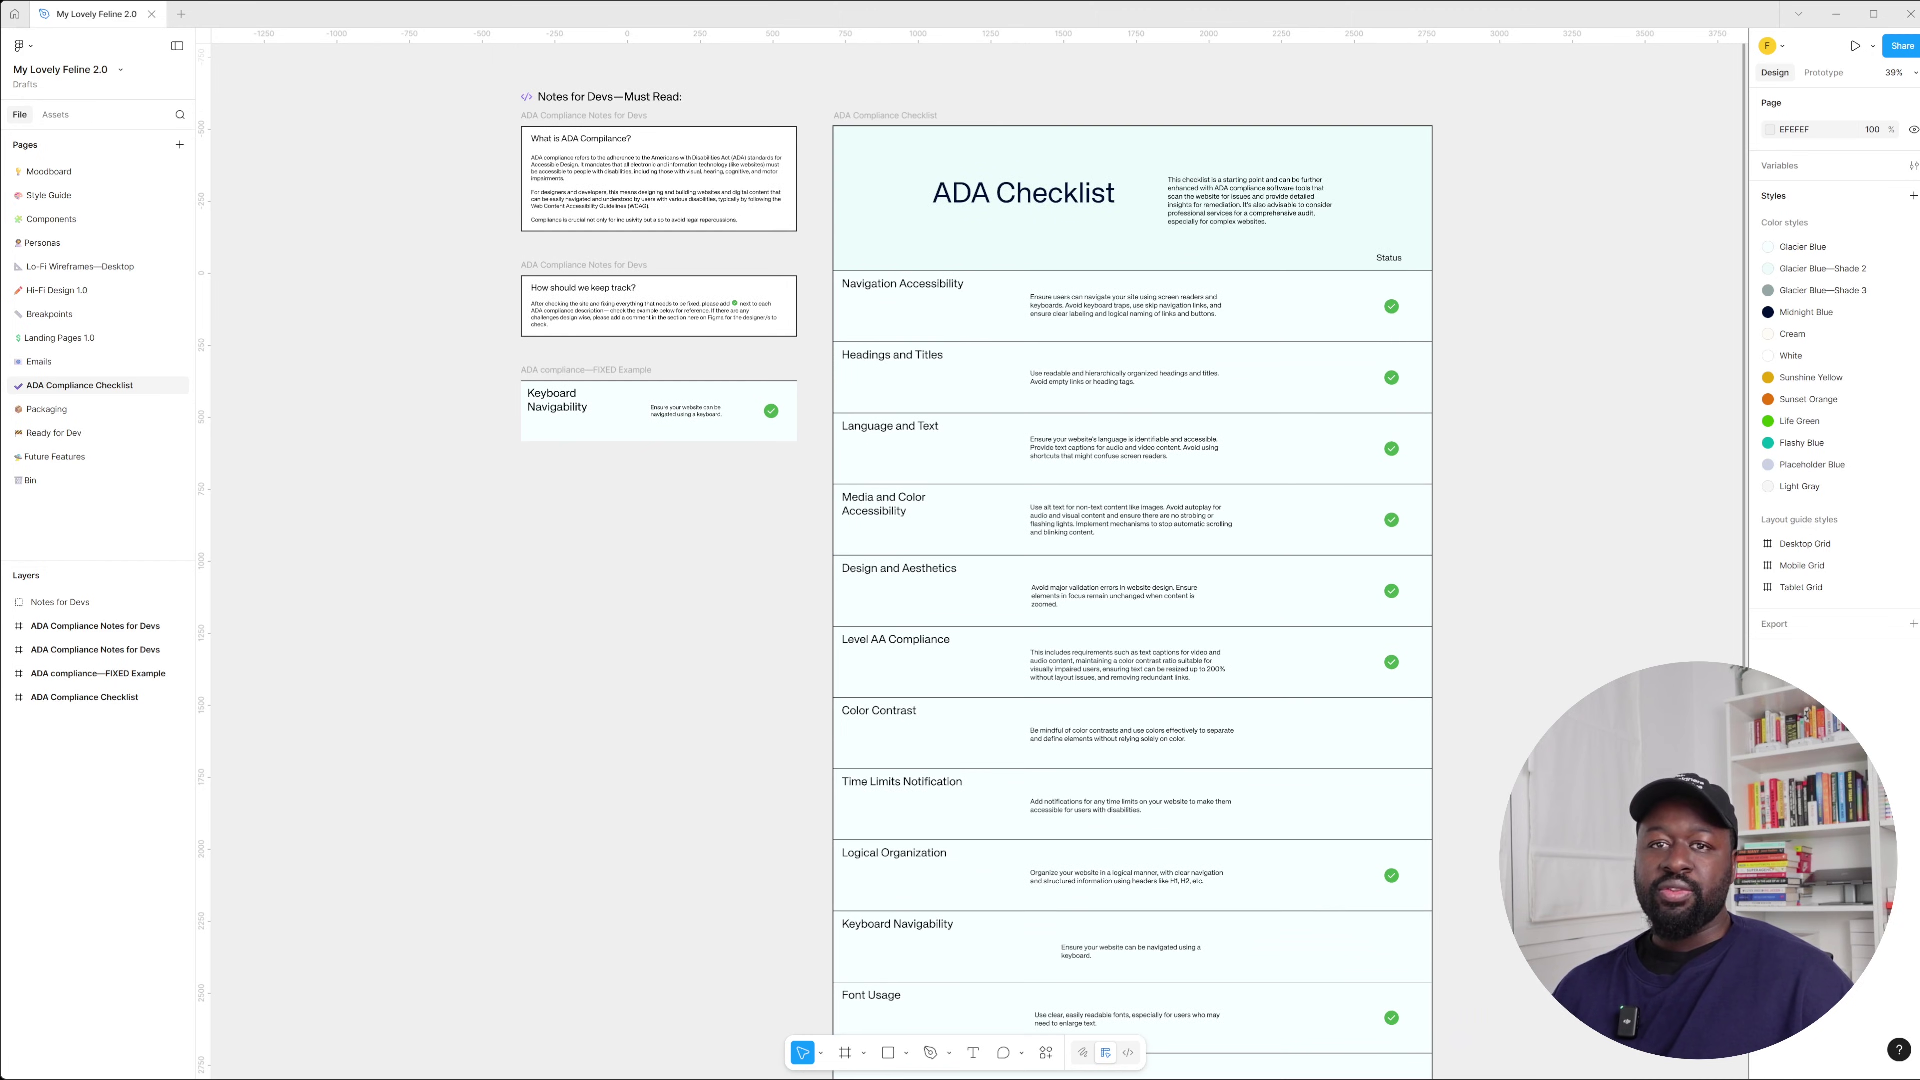